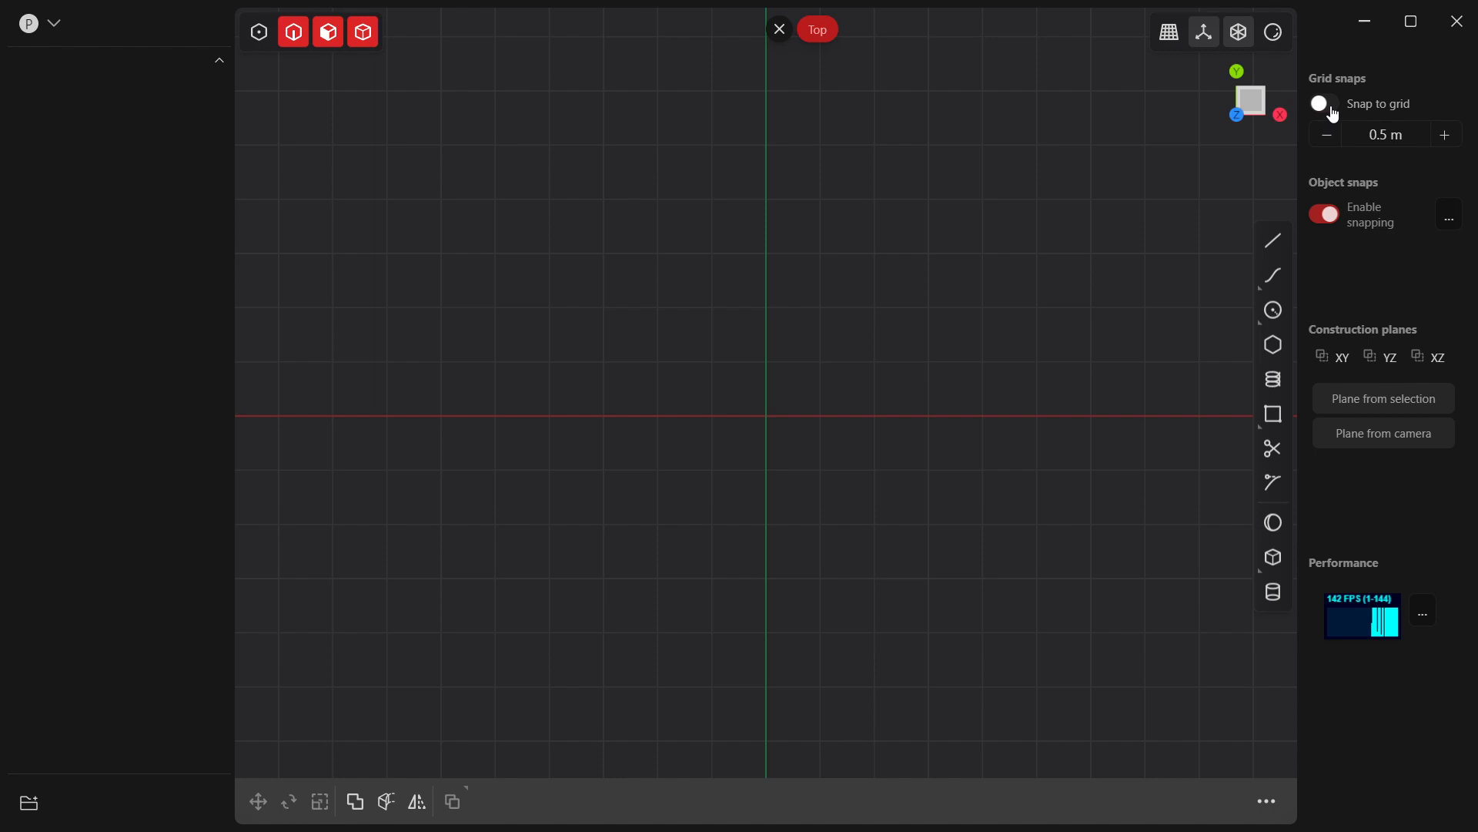
Step: Enable grid snapping at 0.5 m and draw a three-point arc from (-3, 1) to (3.5, 1) m, passing through (0, 2)
{"action": "left_click", "coordinate": [1324, 104]}
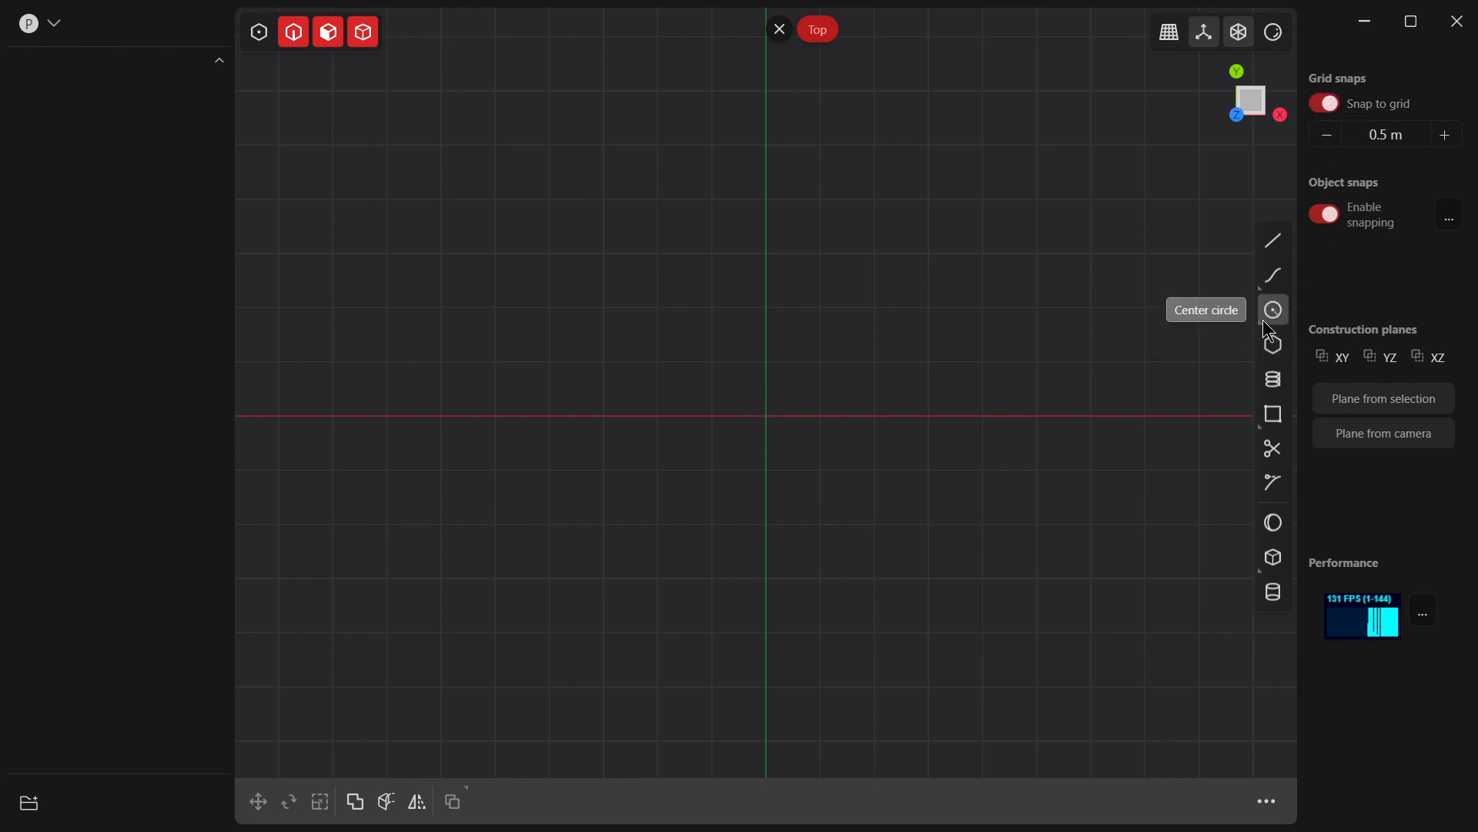
{"action": "mouse_move", "coordinate": [1266, 329]}
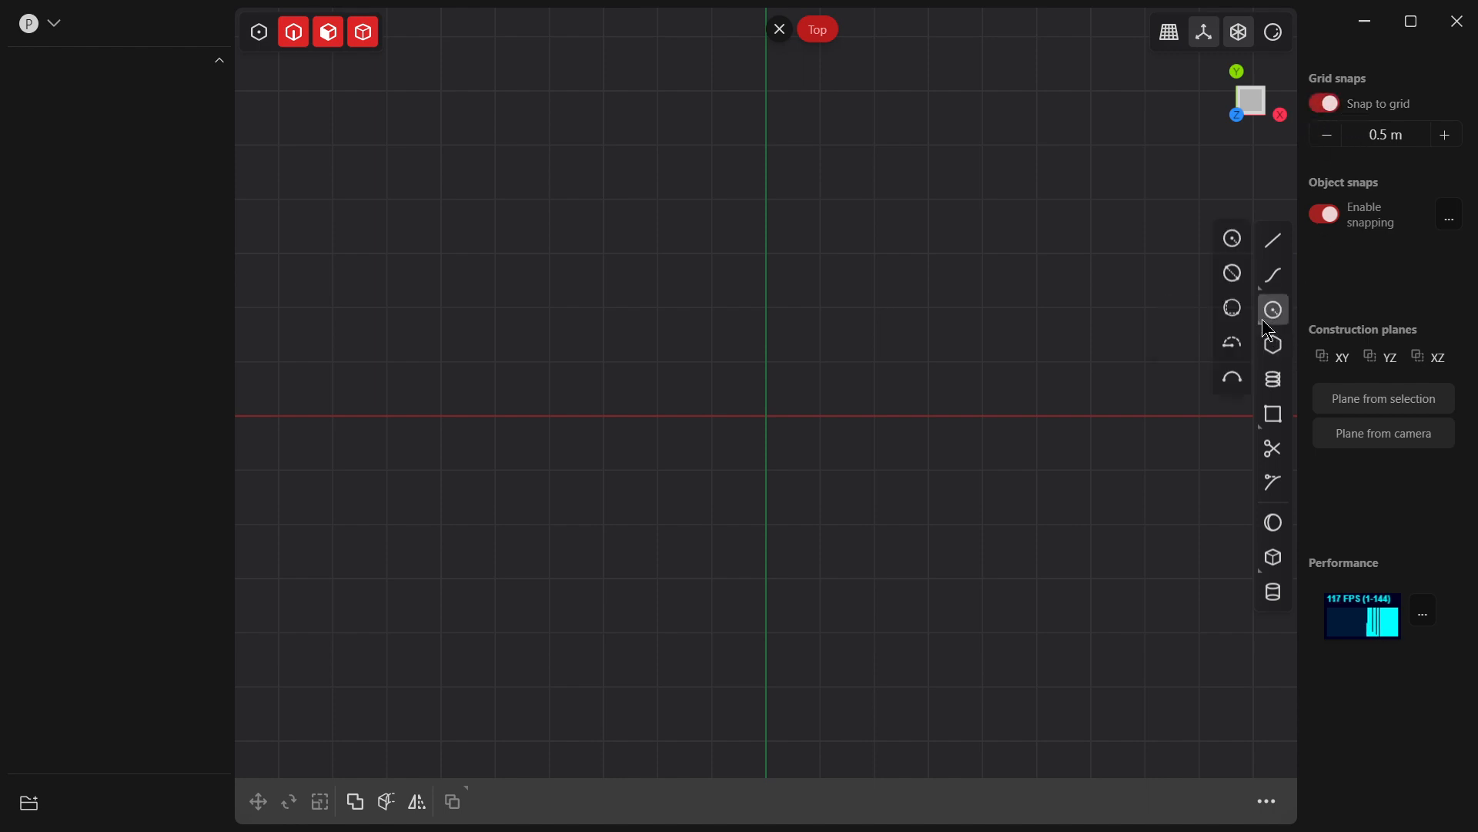
{"action": "left_click", "coordinate": [1231, 378]}
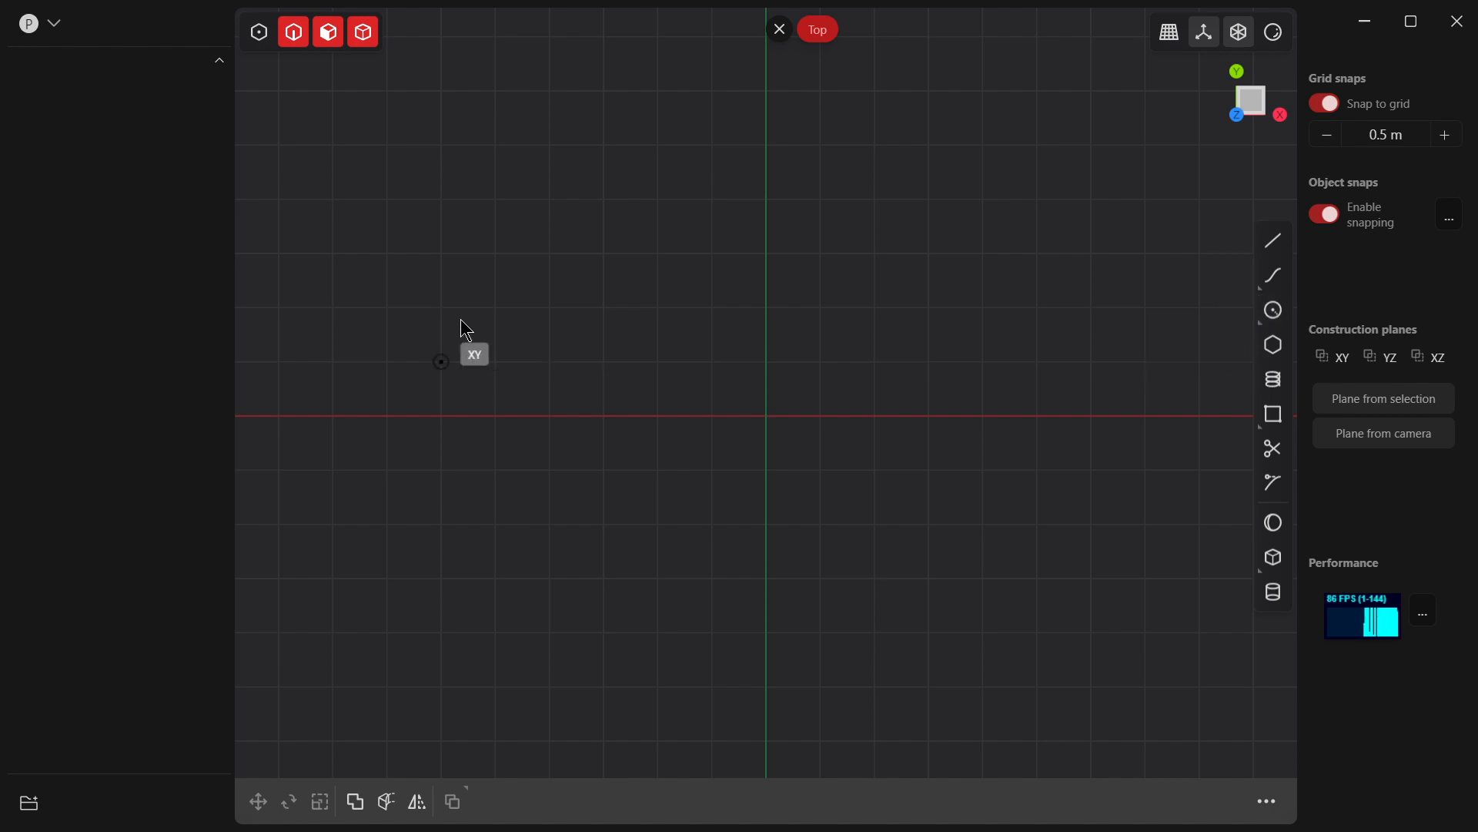
{"action": "left_click", "coordinate": [442, 306]}
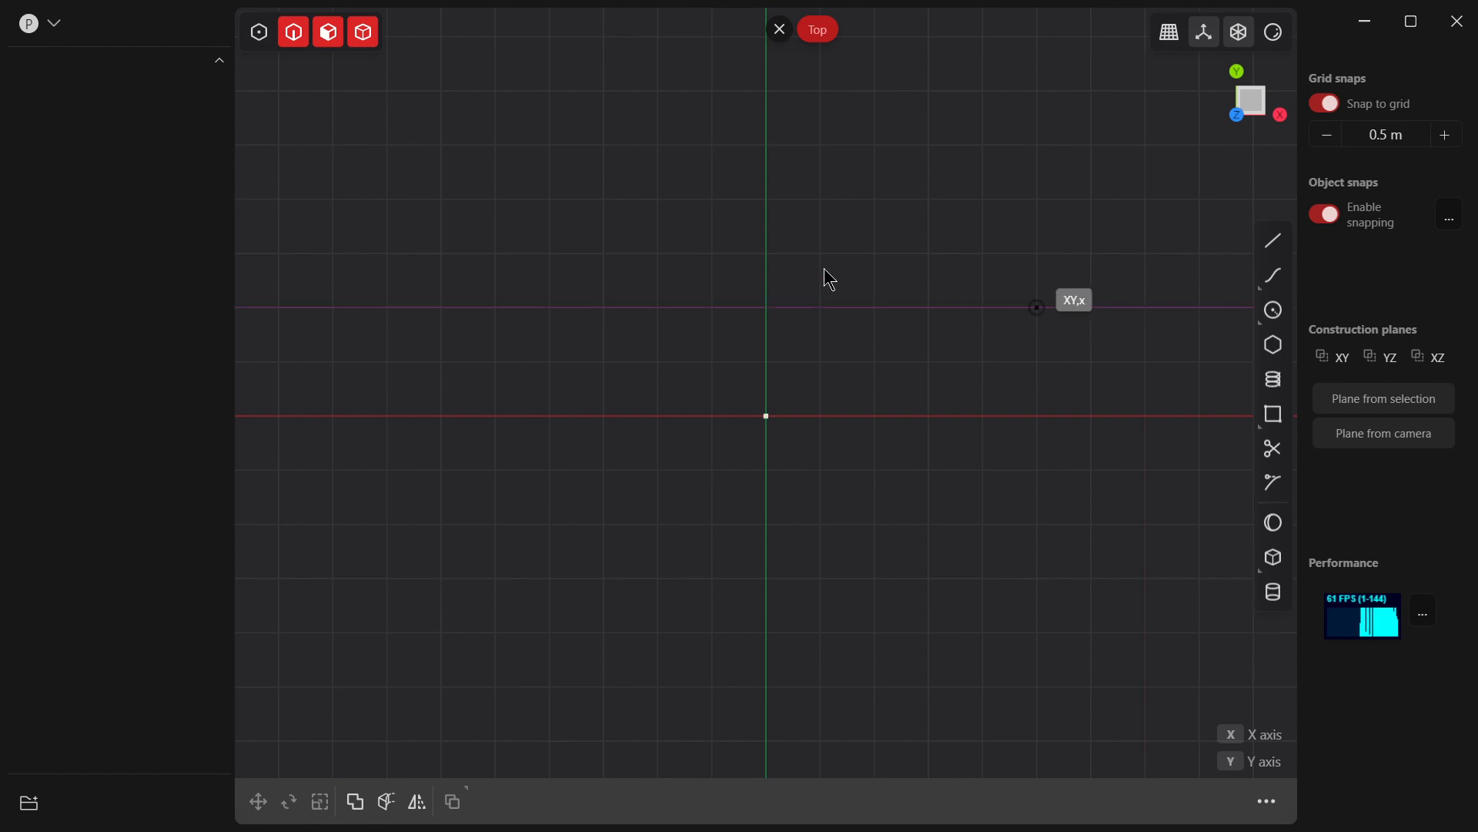
{"action": "left_click", "coordinate": [1145, 306]}
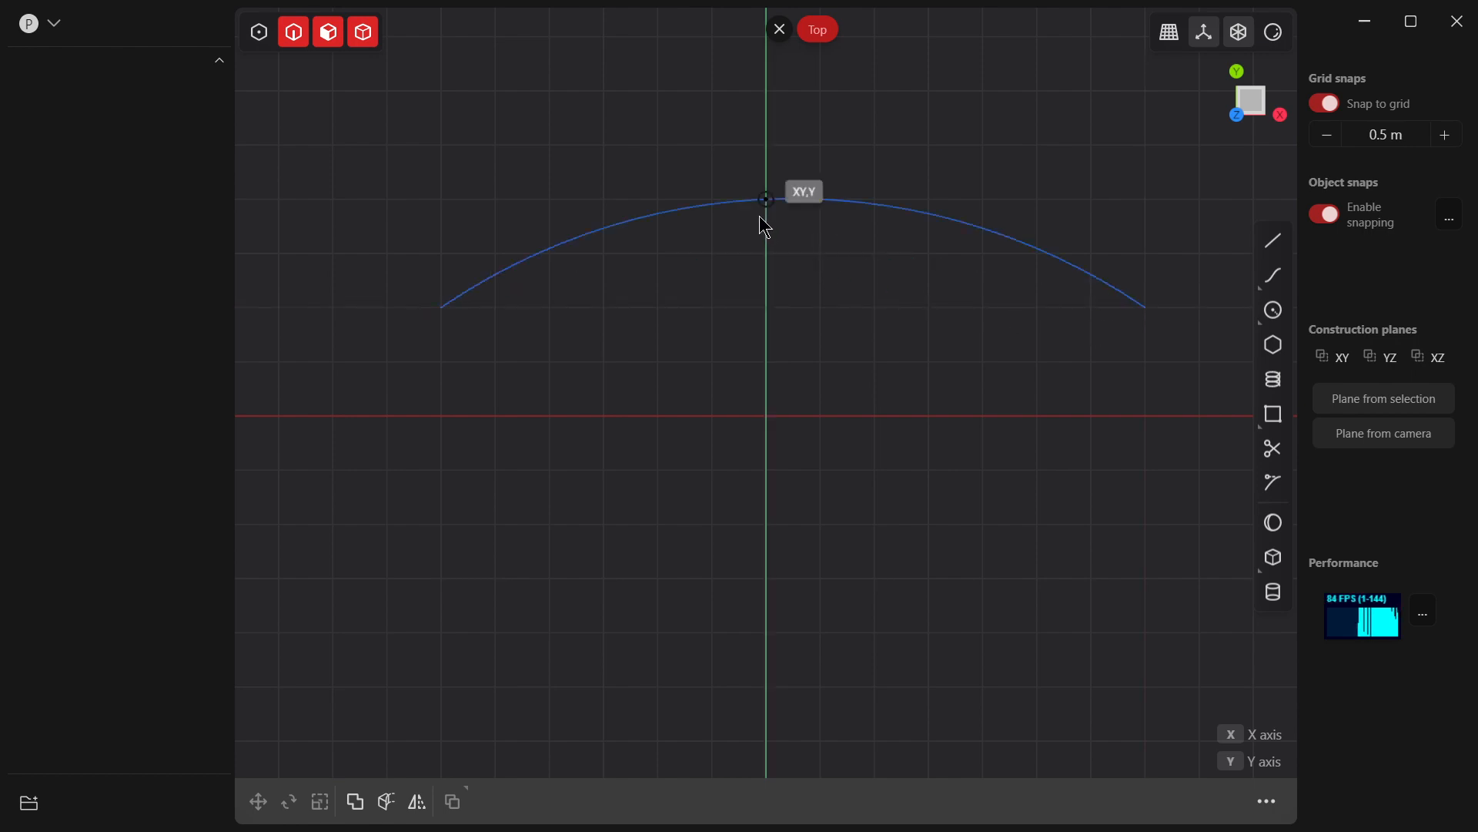
{"action": "left_click", "coordinate": [766, 199]}
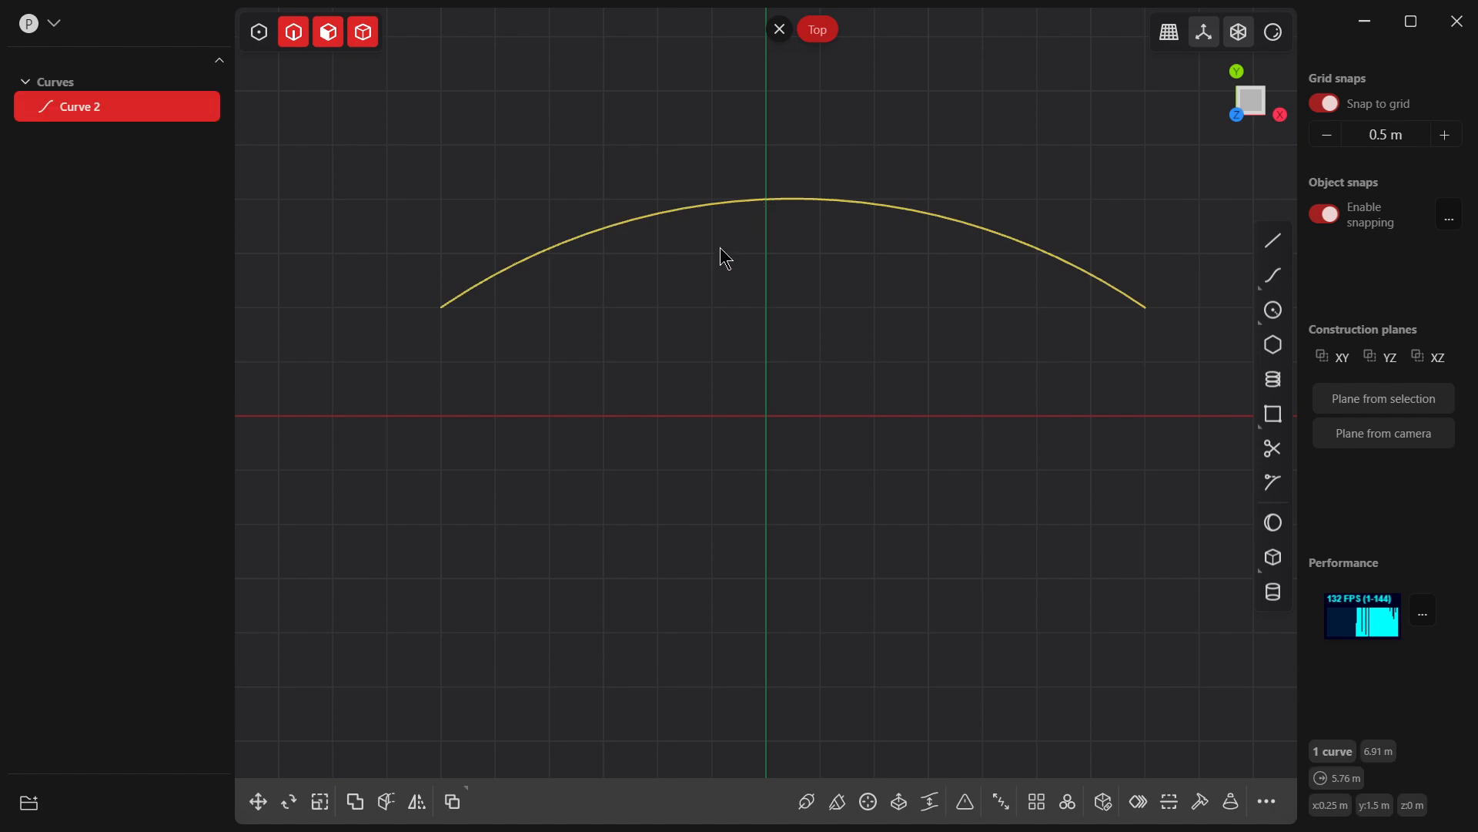
Step: Move the arc's right endpoint 0.5 m inward to x = 3 m, making the arc symmetric about the vertical axis
{"action": "left_click", "coordinate": [261, 34]}
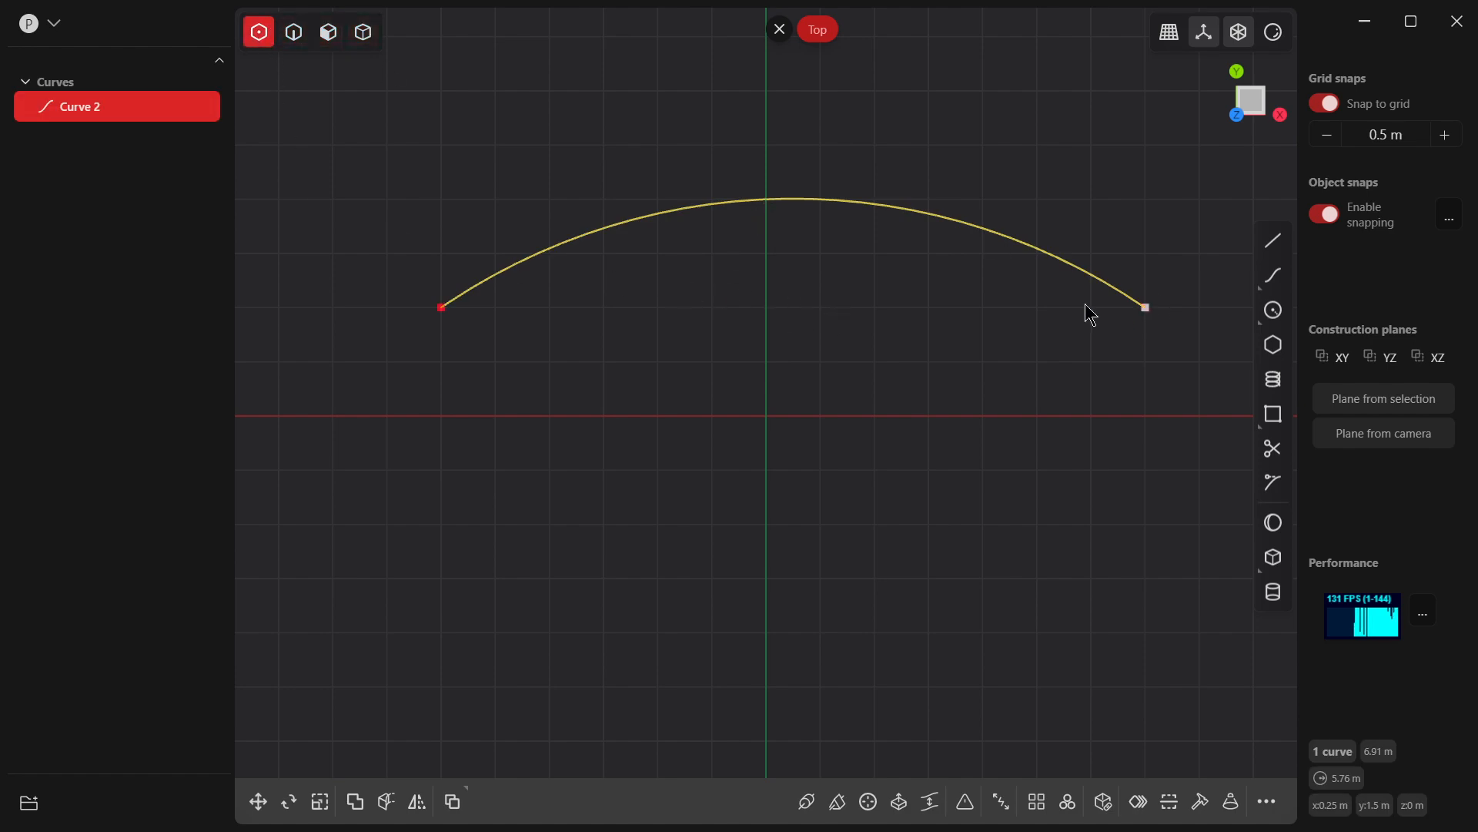
{"action": "left_click_drag", "start_coordinate": [1147, 309], "coordinate": [1100, 308]}
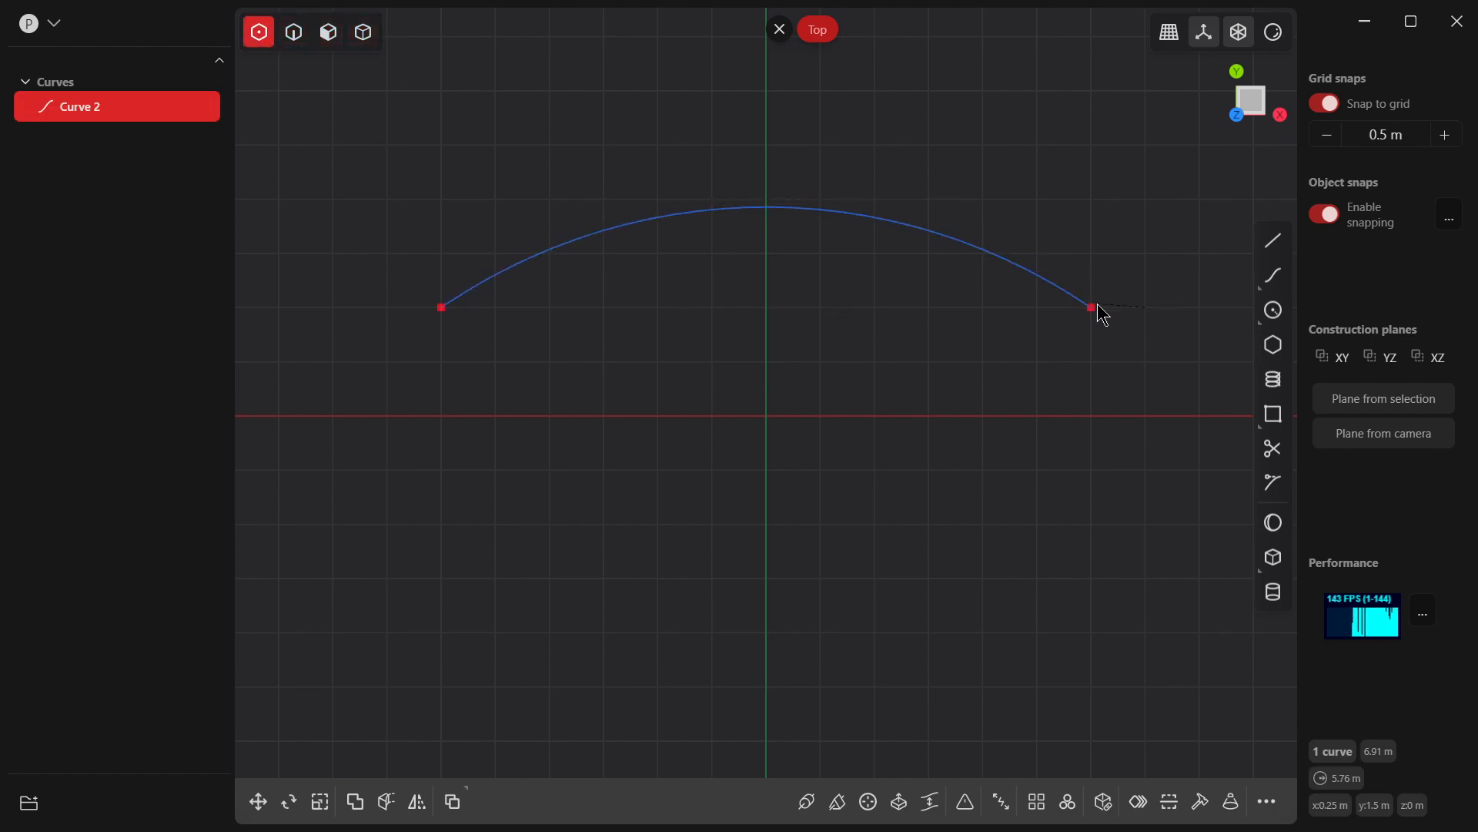
{"action": "key", "text": "Escape"}
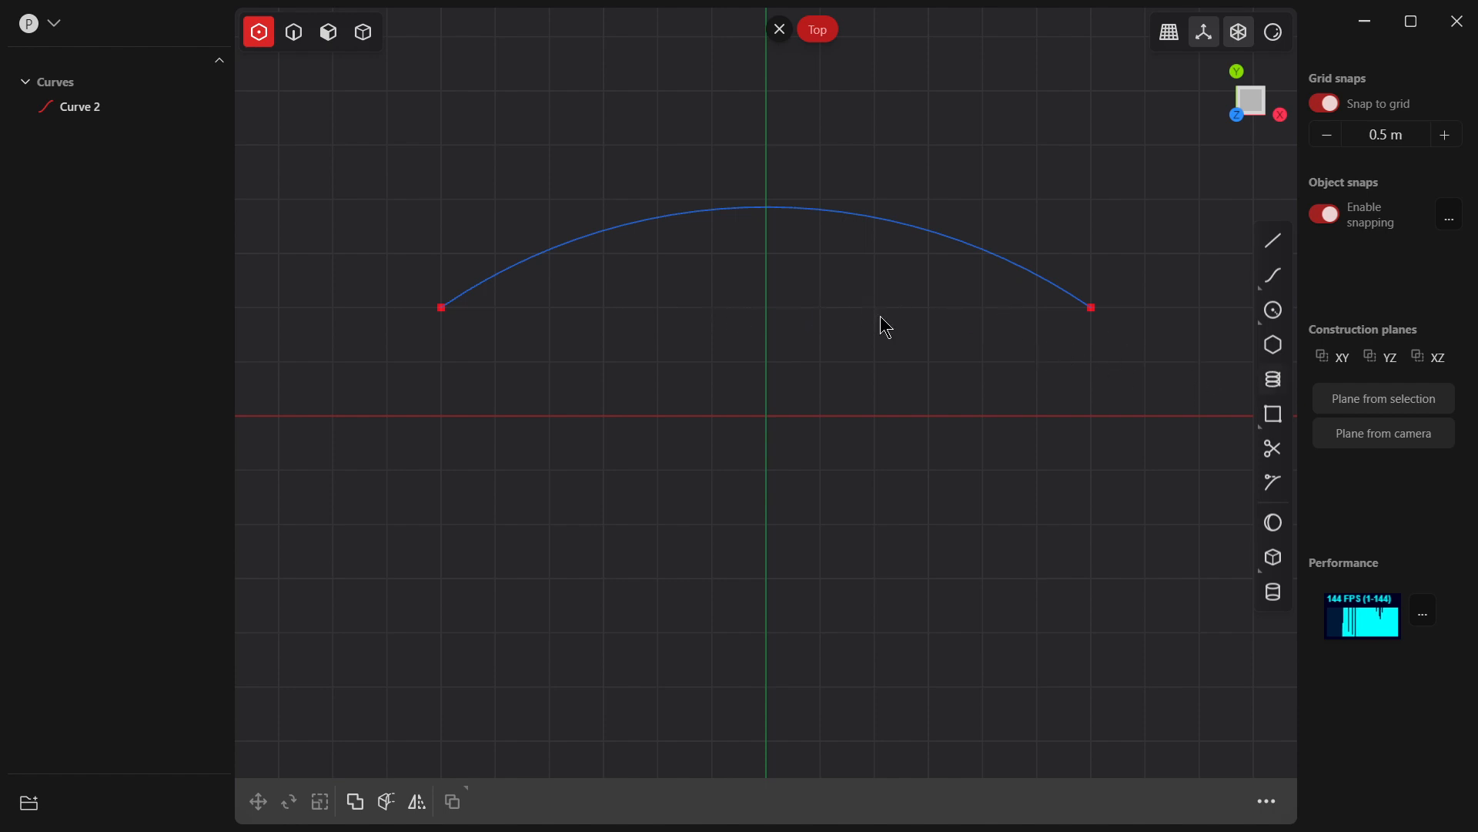
{"action": "left_click", "coordinate": [1272, 242]}
{"action": "left_click", "coordinate": [1091, 307]}
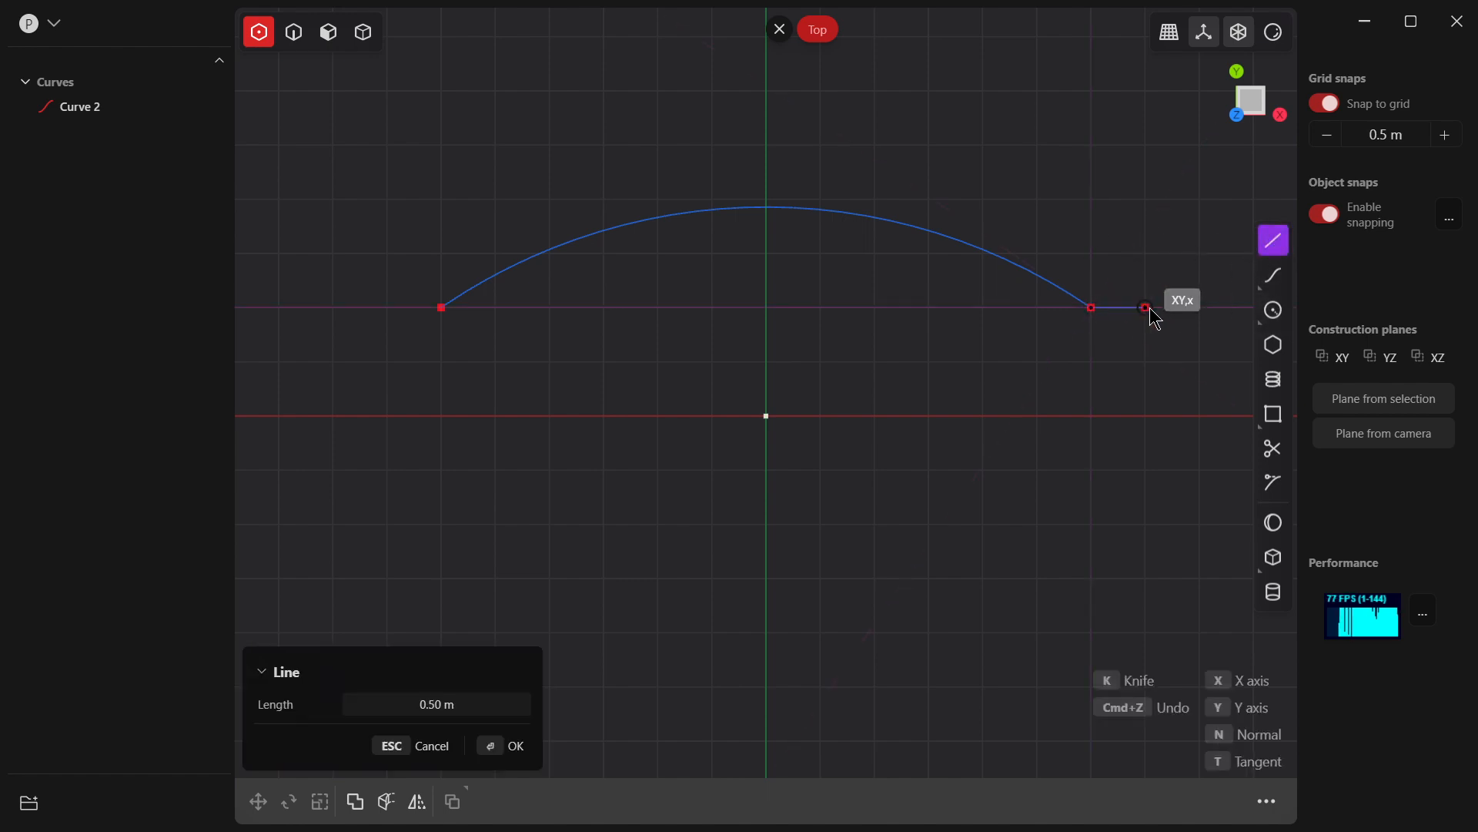
{"action": "left_click", "coordinate": [1146, 308]}
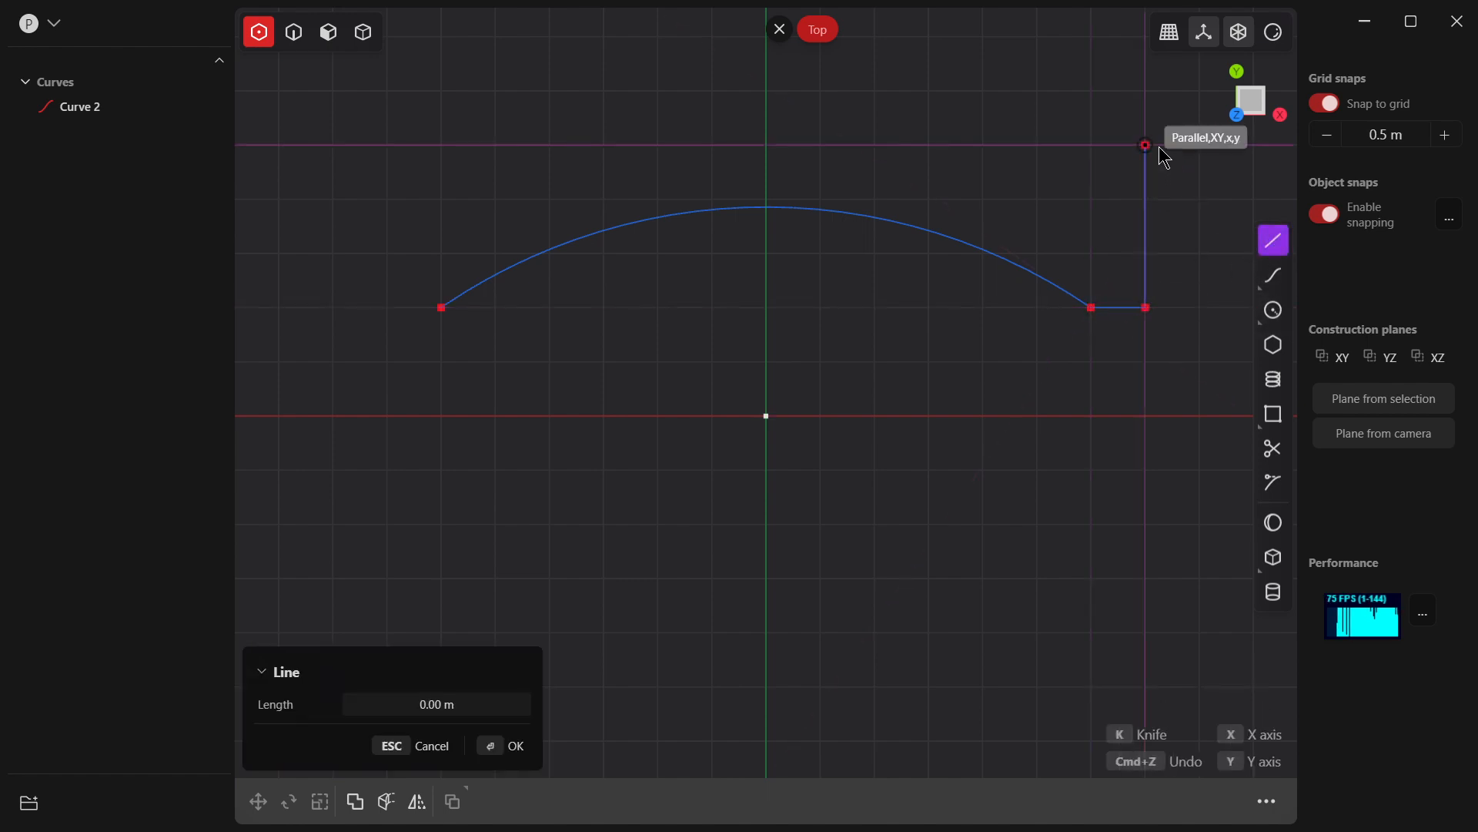
{"action": "key", "text": "Escape"}
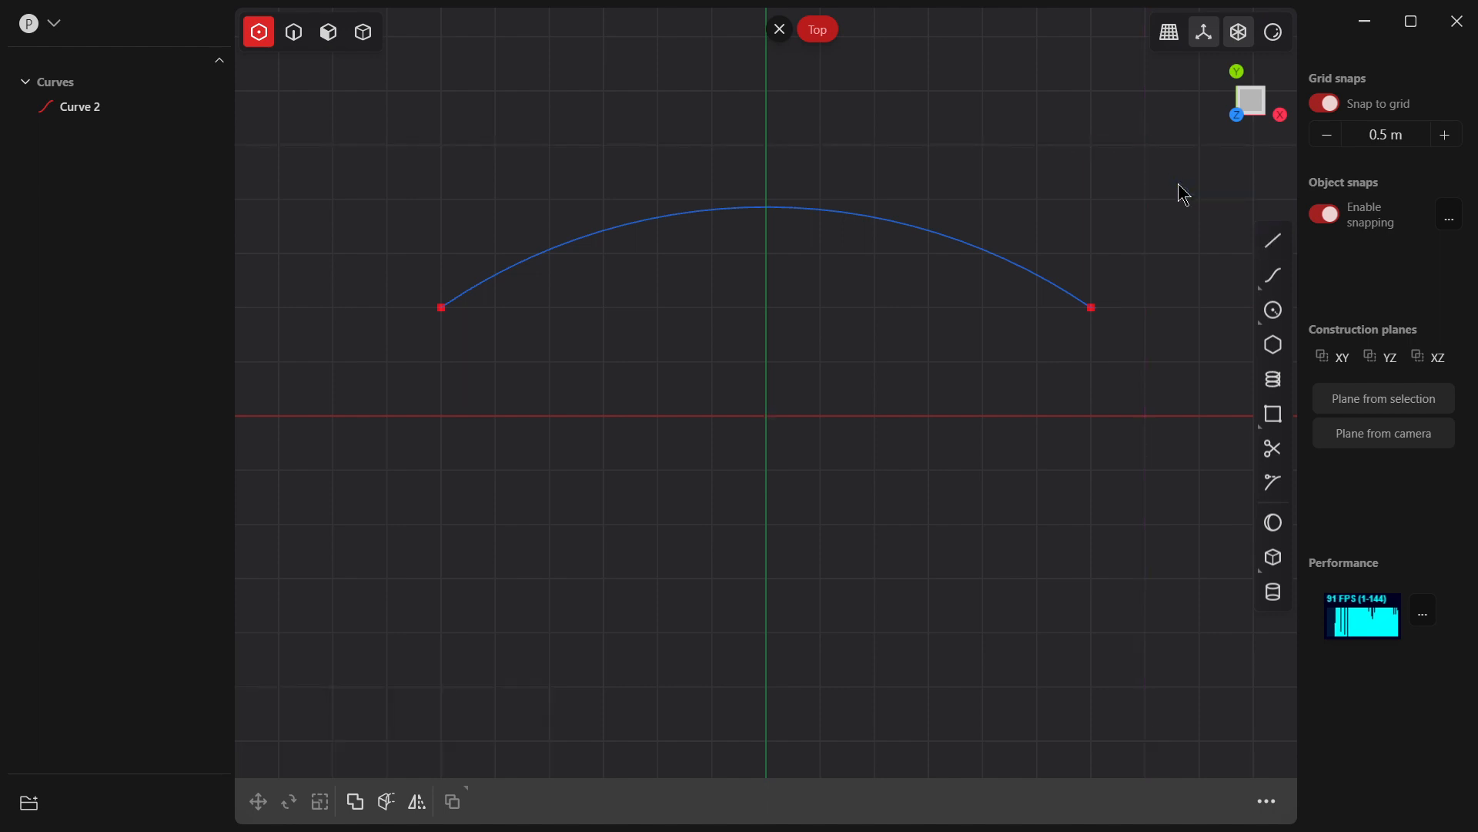
Step: Using 0.1 m grid snap, draw a polyline from the arc's right end: 0.3 m right, 2 m up, 0.4 right, 2.4 down, 0.7 left
{"action": "left_click", "coordinate": [1323, 134]}
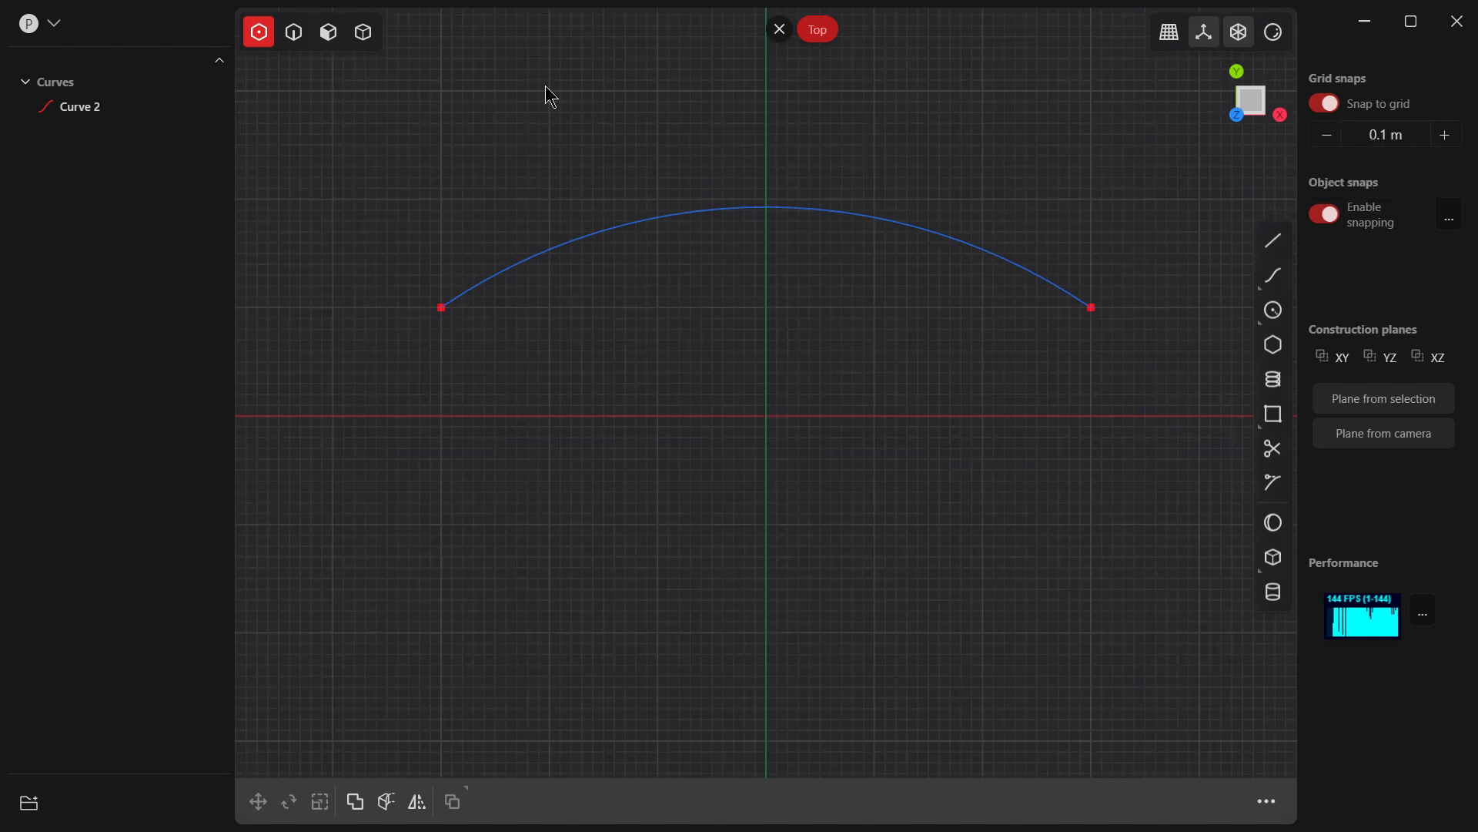
{"action": "left_click", "coordinate": [1275, 241]}
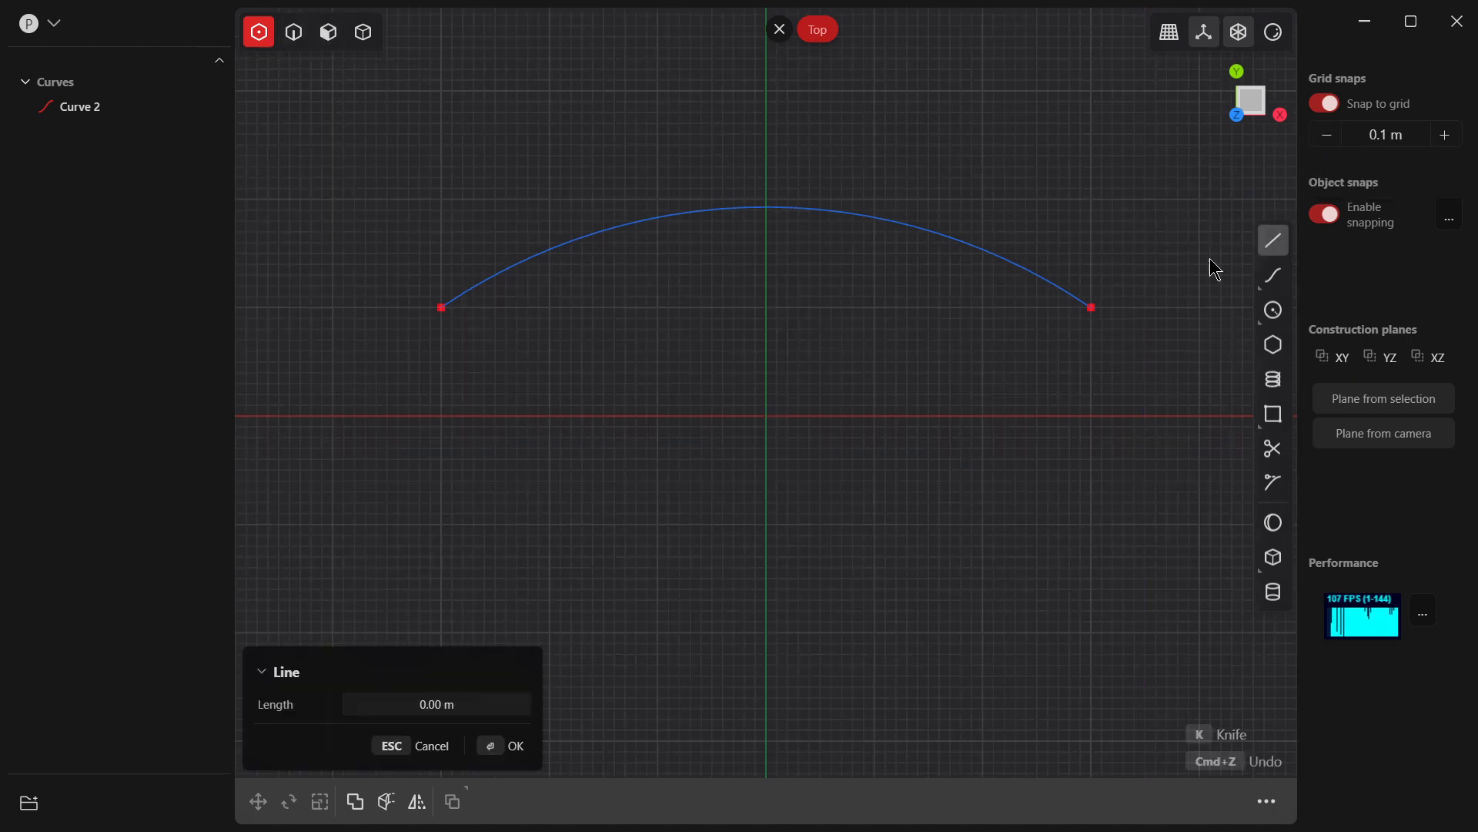
{"action": "left_click", "coordinate": [1093, 309]}
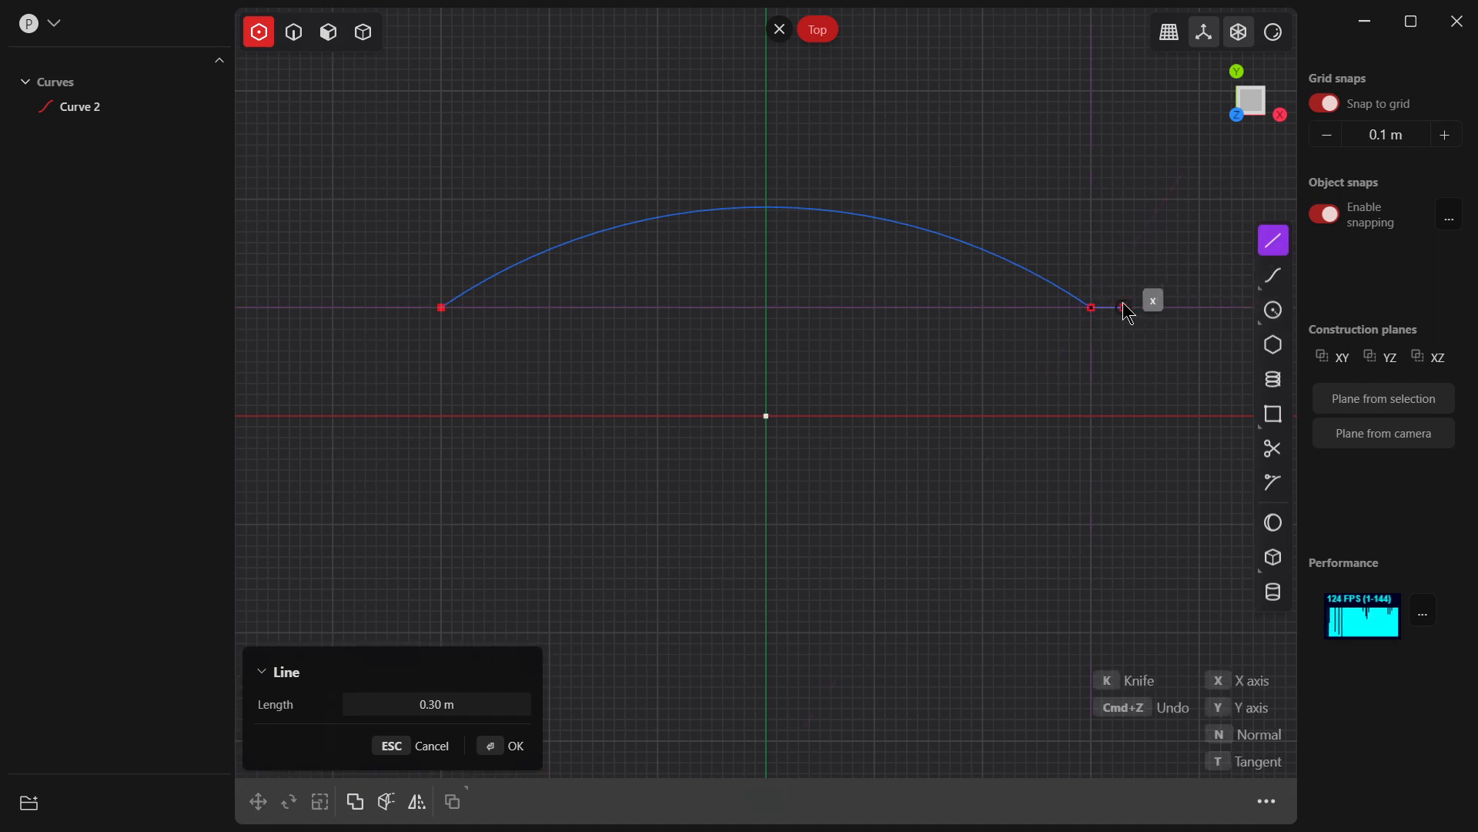
{"action": "left_click", "coordinate": [1123, 307]}
{"action": "left_click", "coordinate": [1128, 90]}
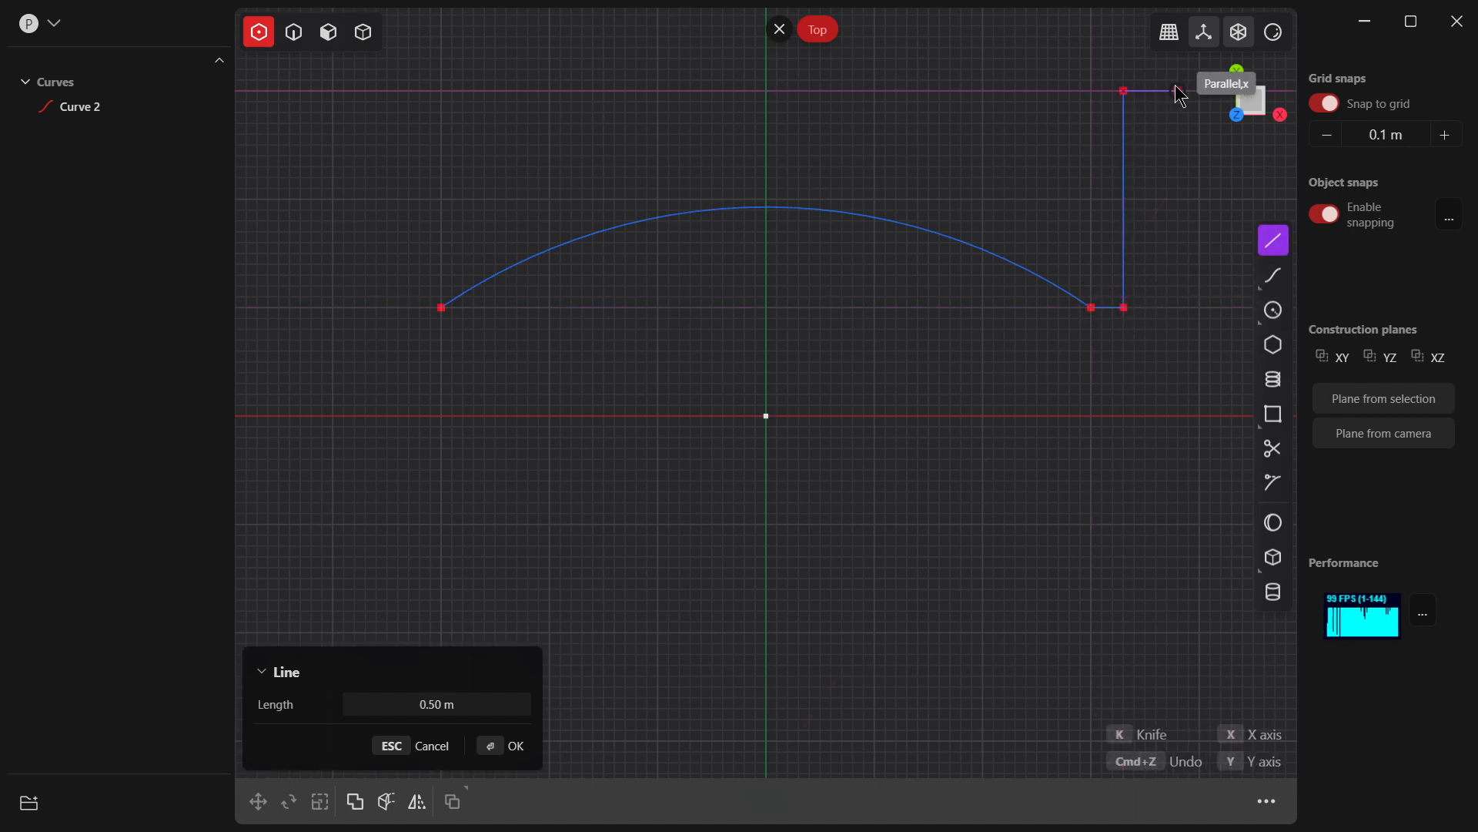
{"action": "left_click", "coordinate": [1169, 92]}
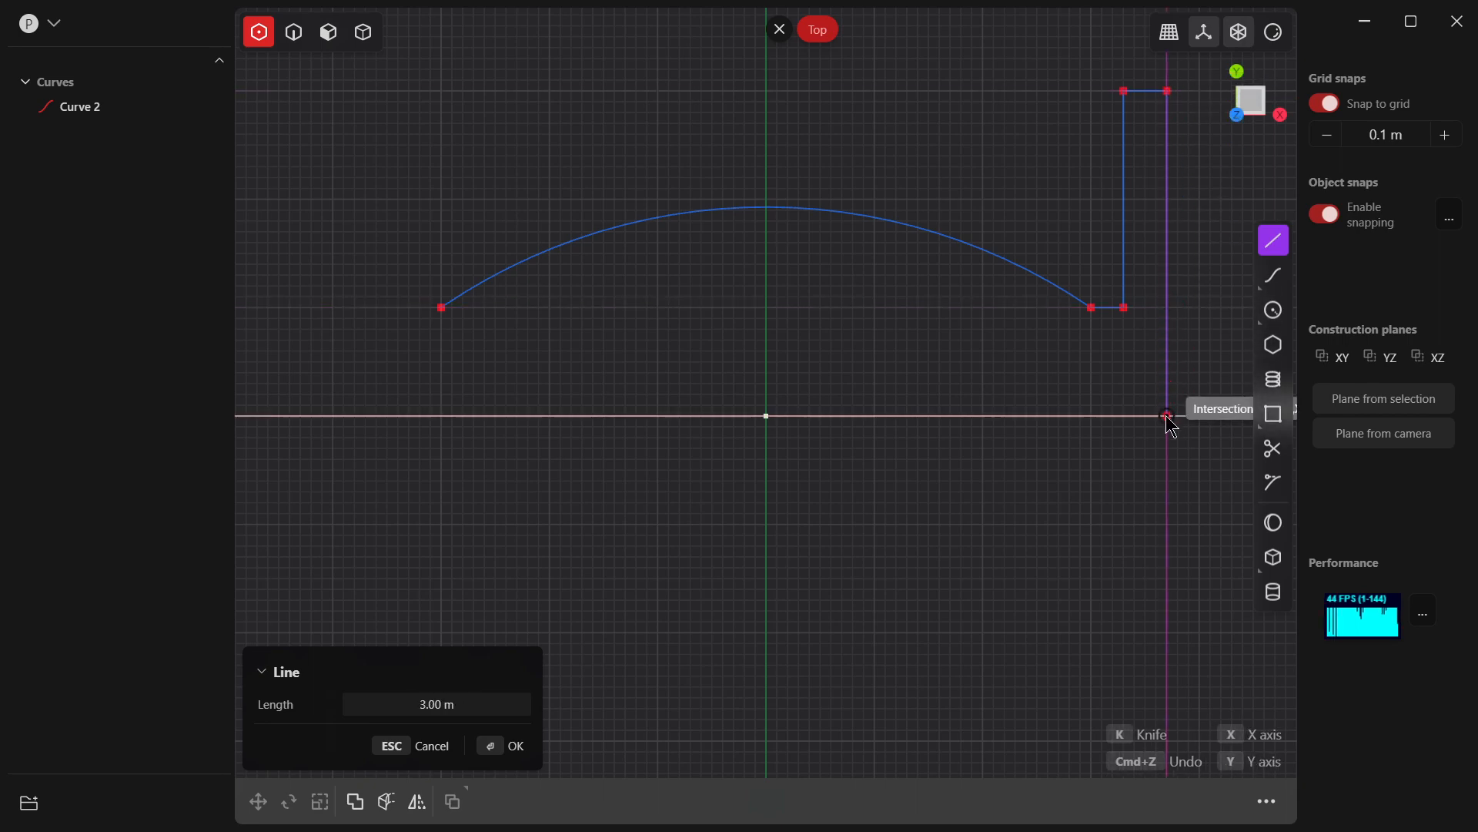
{"action": "left_click", "coordinate": [1169, 351]}
{"action": "left_click", "coordinate": [1093, 351]}
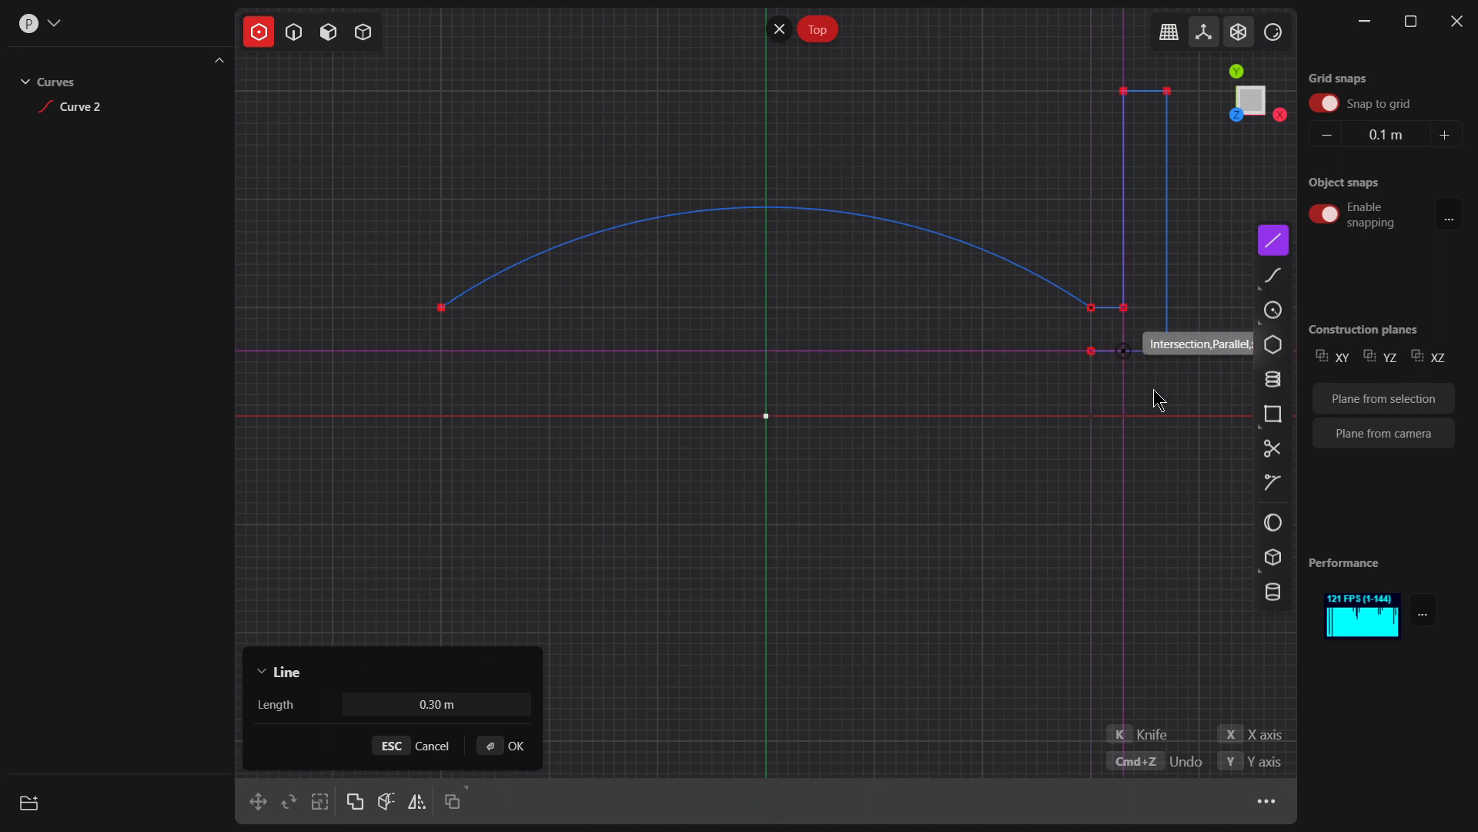
{"action": "key", "text": "Return"}
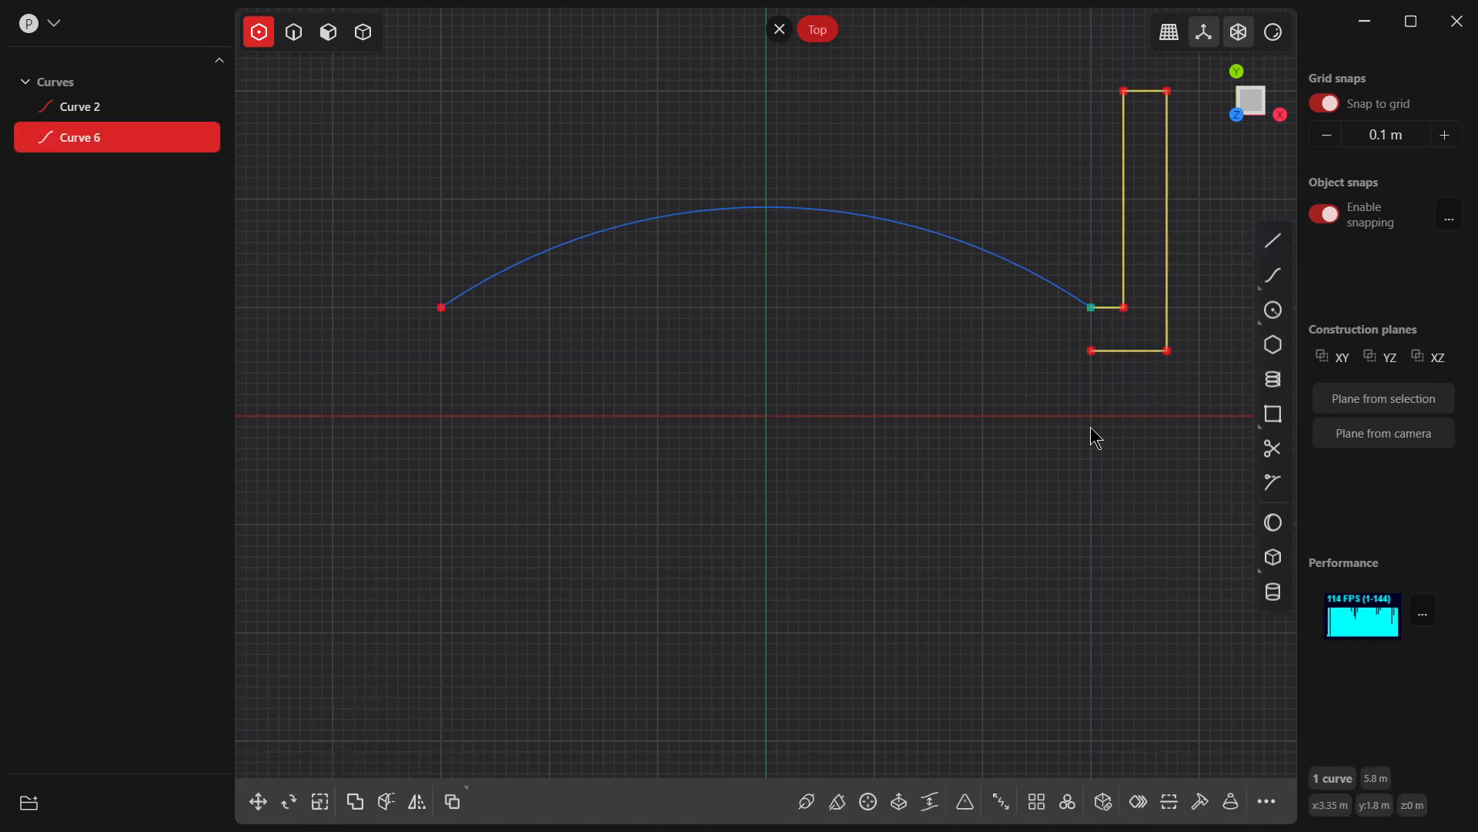
{"action": "left_click", "coordinate": [1082, 481]}
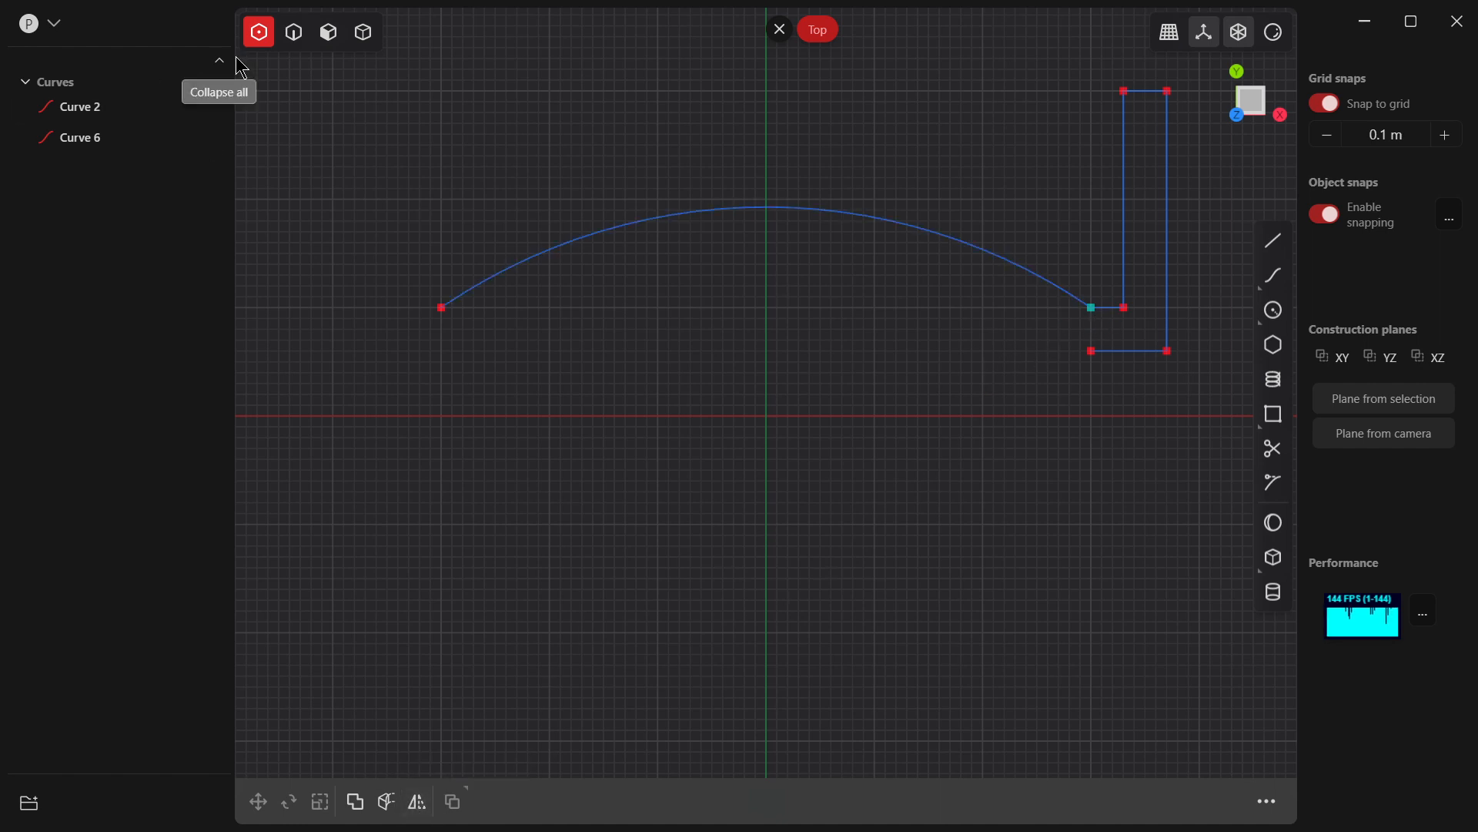
Step: Mirror the right flange polyline across the vertical axis to create the matching profile on the arc's left side
{"action": "left_click", "coordinate": [293, 32]}
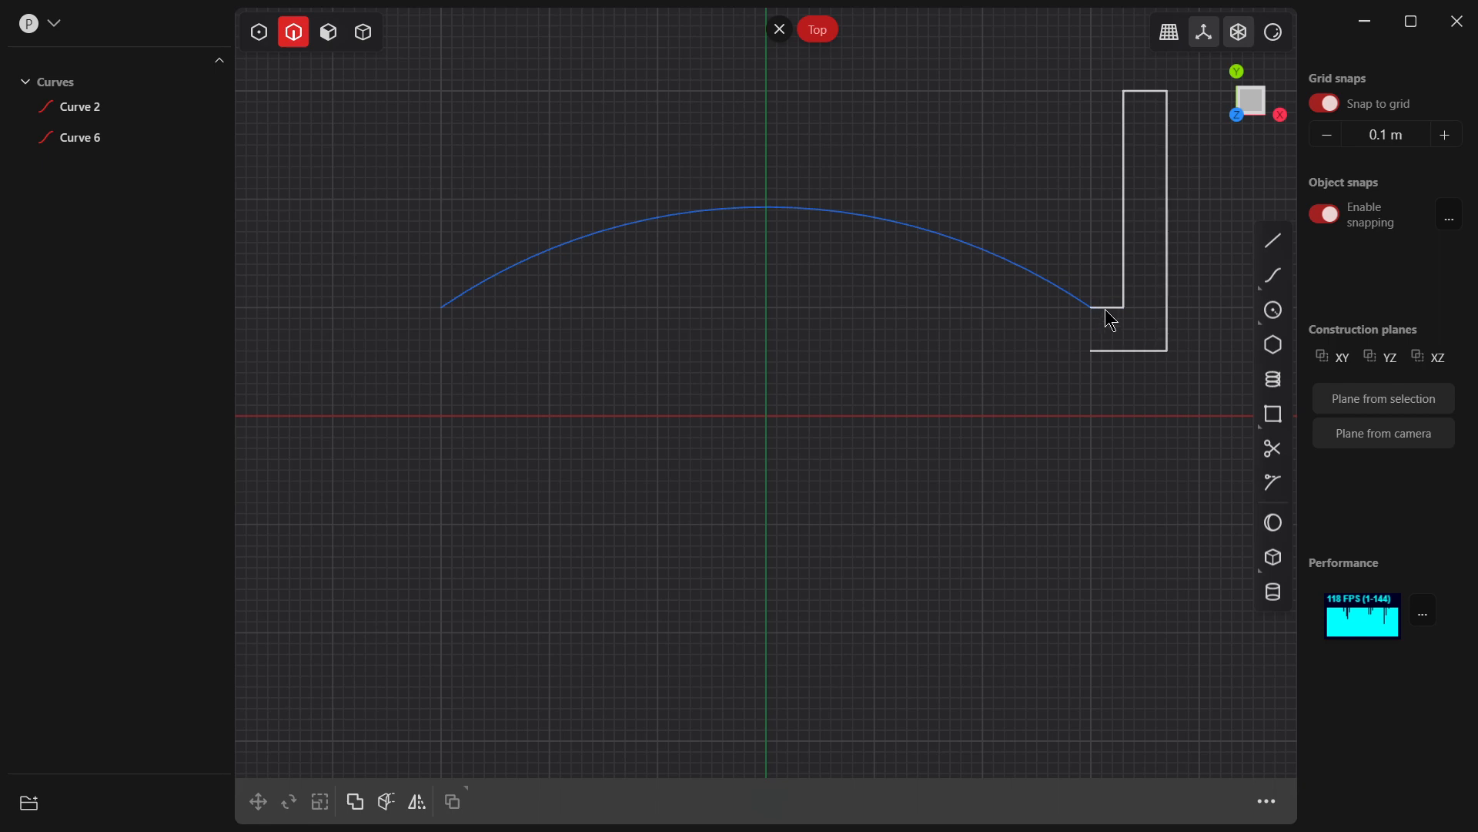
{"action": "left_click", "coordinate": [1132, 307]}
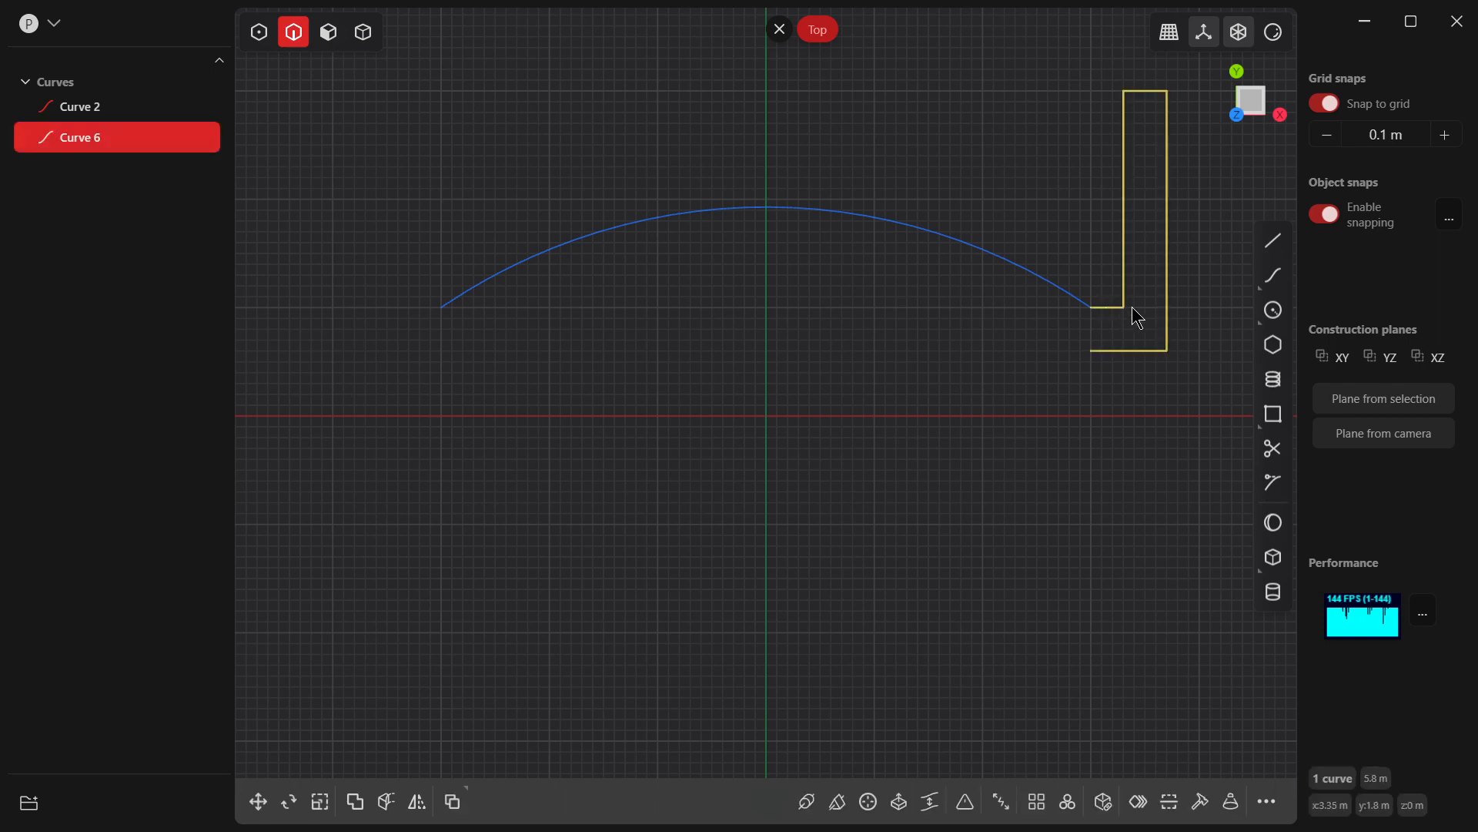
{"action": "left_click", "coordinate": [417, 801]}
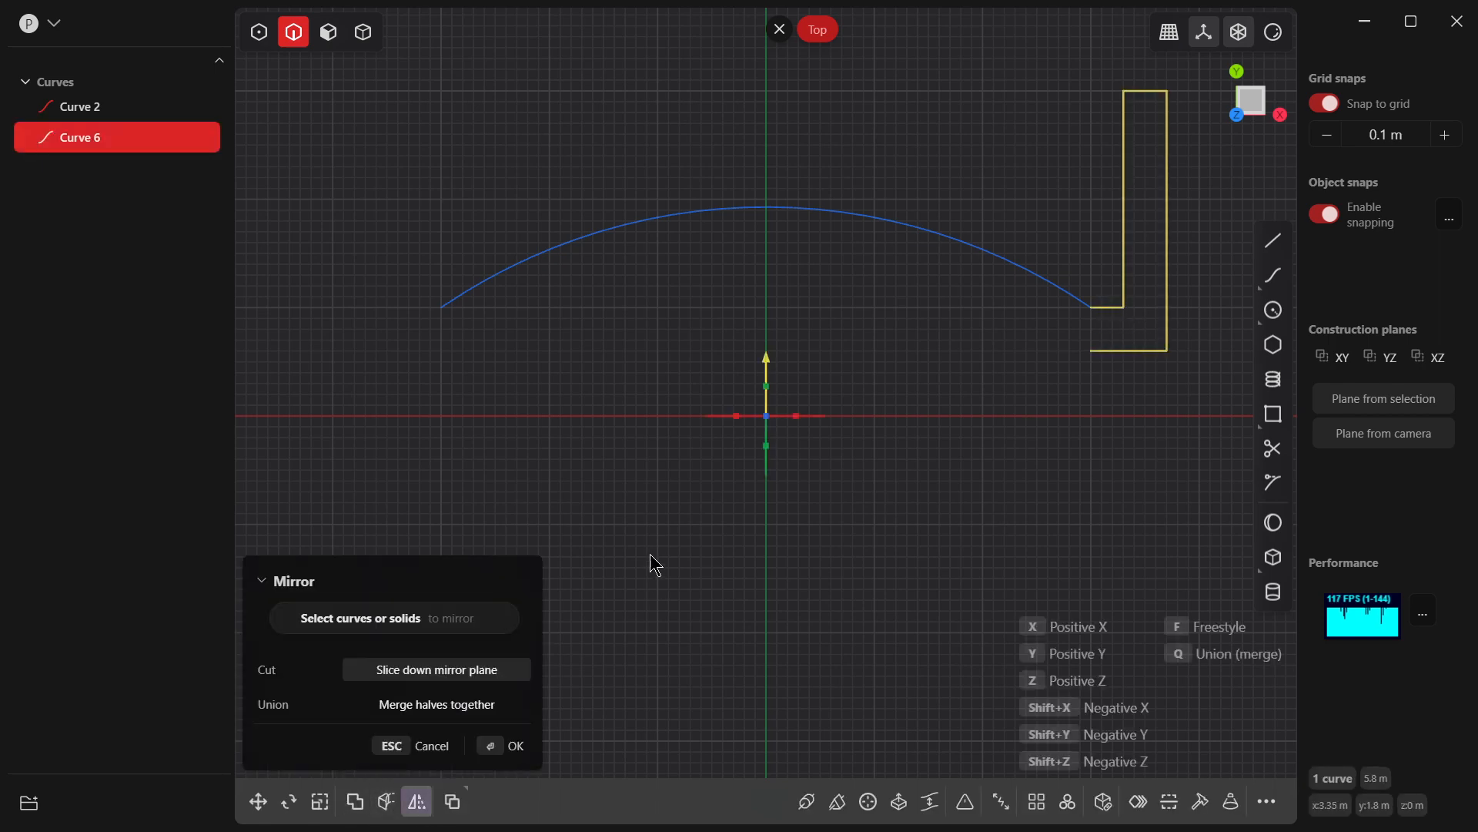
{"action": "left_click", "coordinate": [739, 423]}
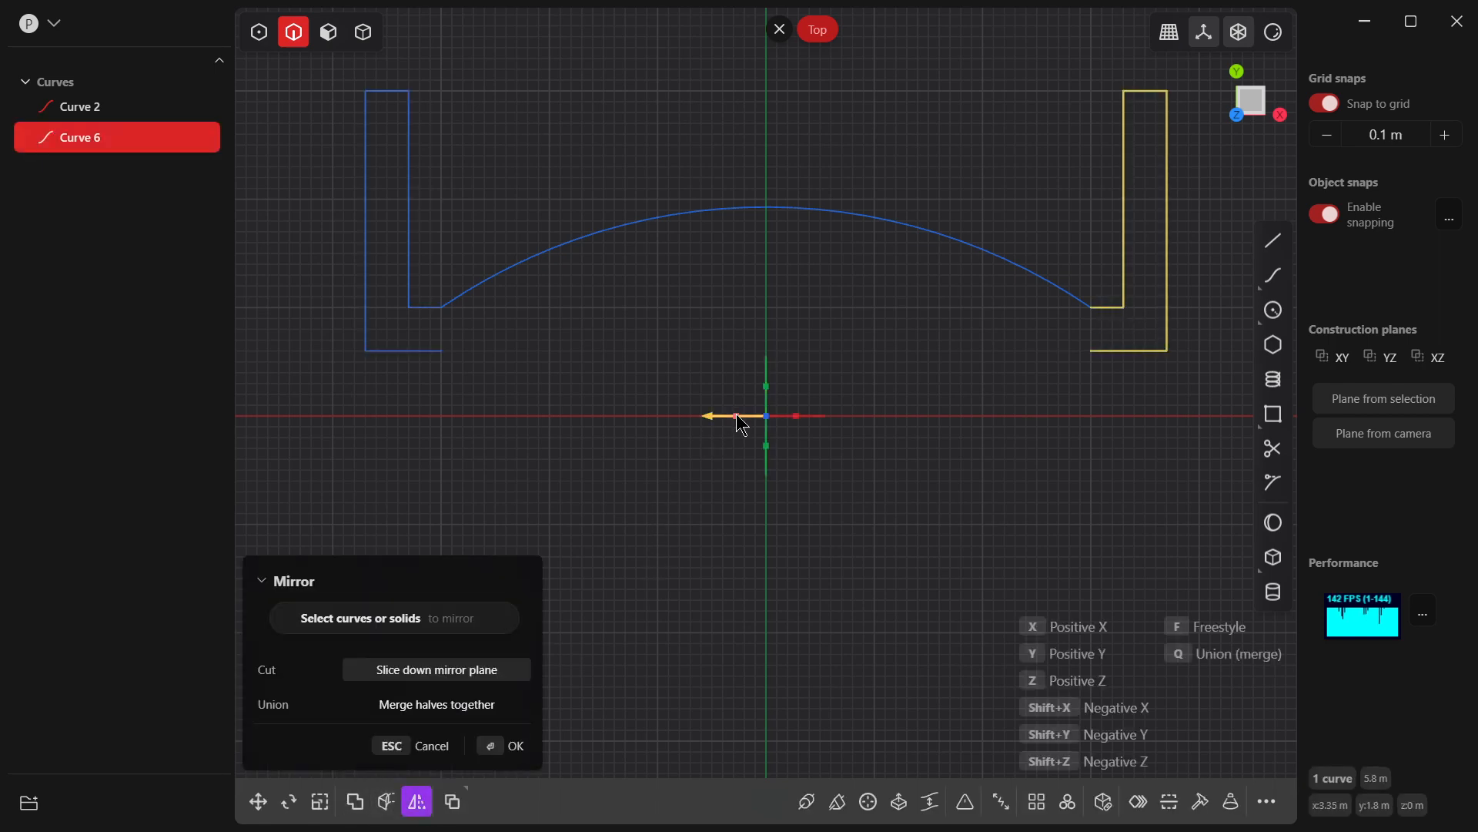
{"action": "left_click", "coordinate": [493, 745]}
Step: Join the arc and both flange polylines into a single curve
{"action": "left_click_drag", "start_coordinate": [328, 508], "coordinate": [1158, 199]}
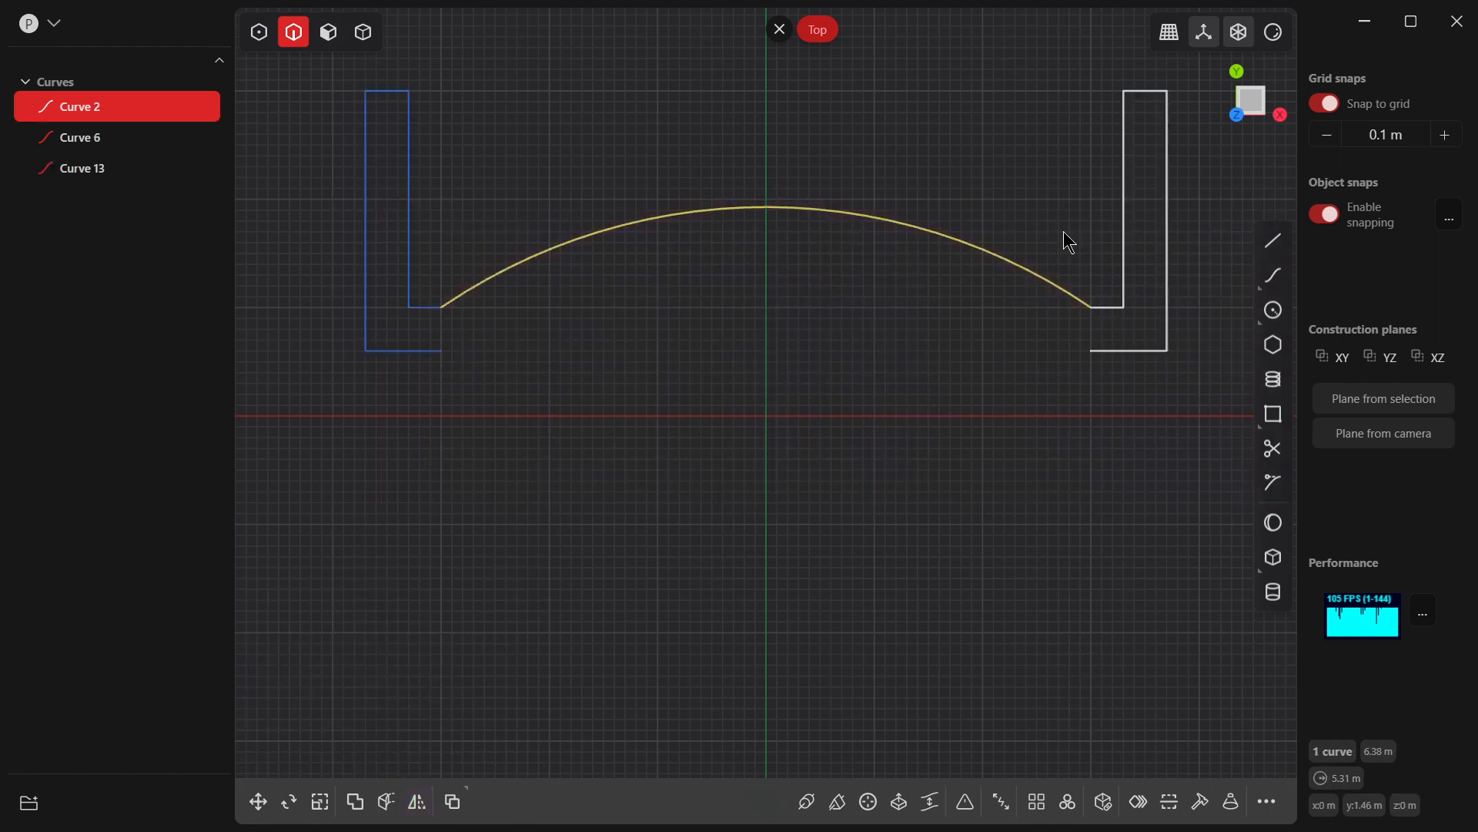
{"action": "key", "text": "ctrl+a"}
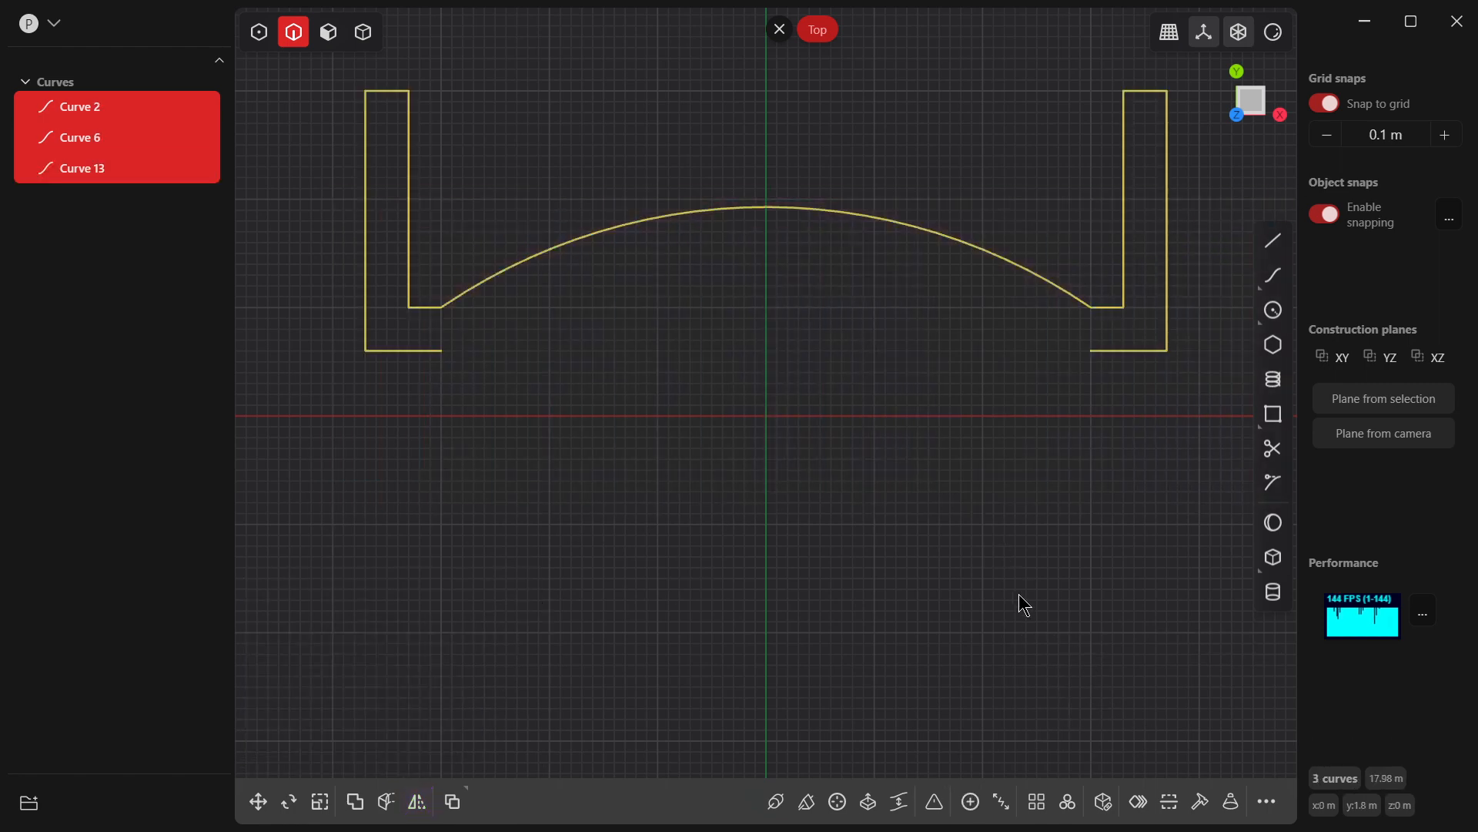
{"action": "left_click", "coordinate": [971, 803]}
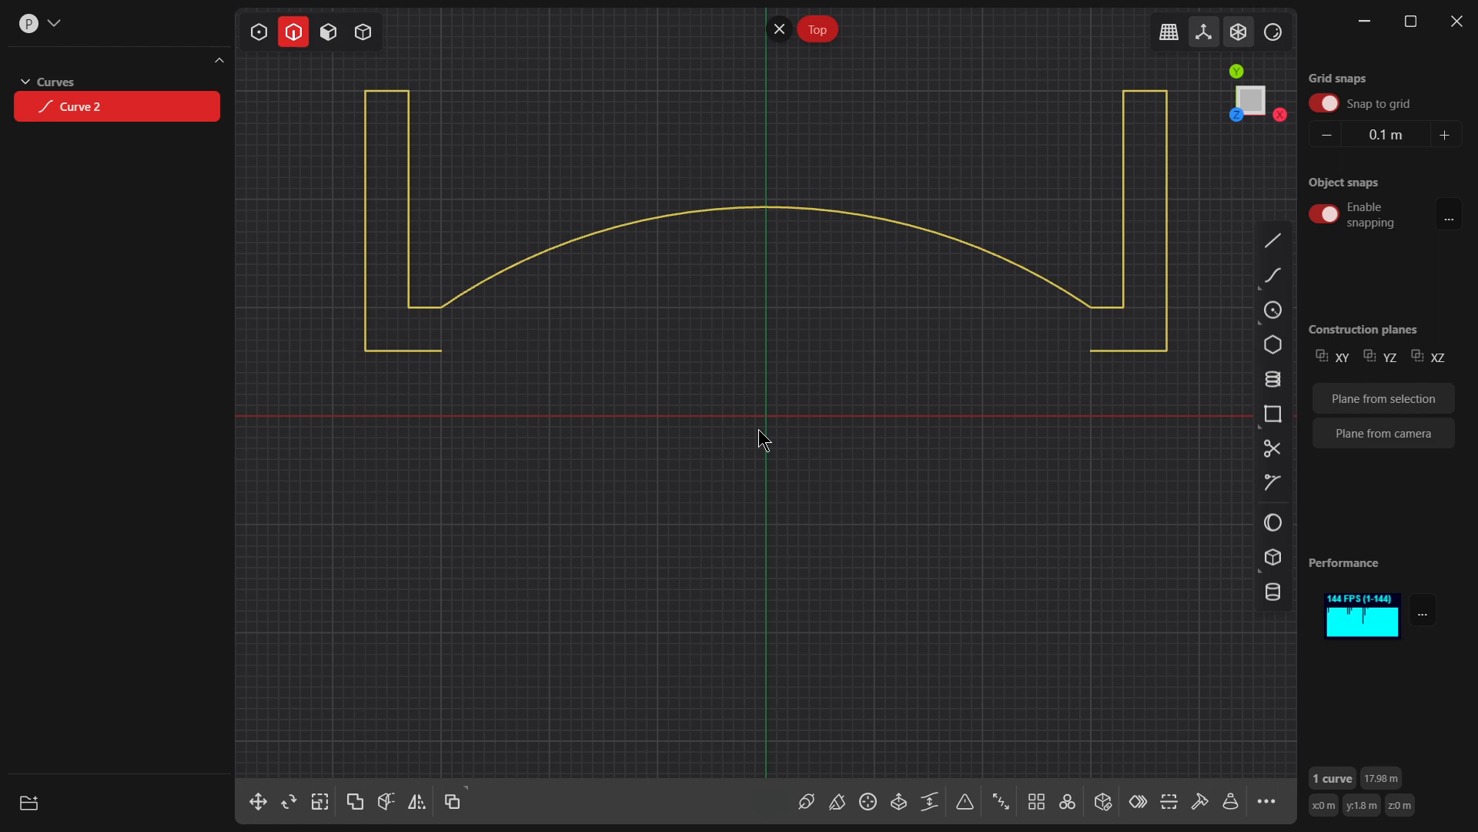
Step: Revolve the joined profile 360 degrees around the horizontal X axis through the origin
{"action": "left_click", "coordinate": [868, 802]}
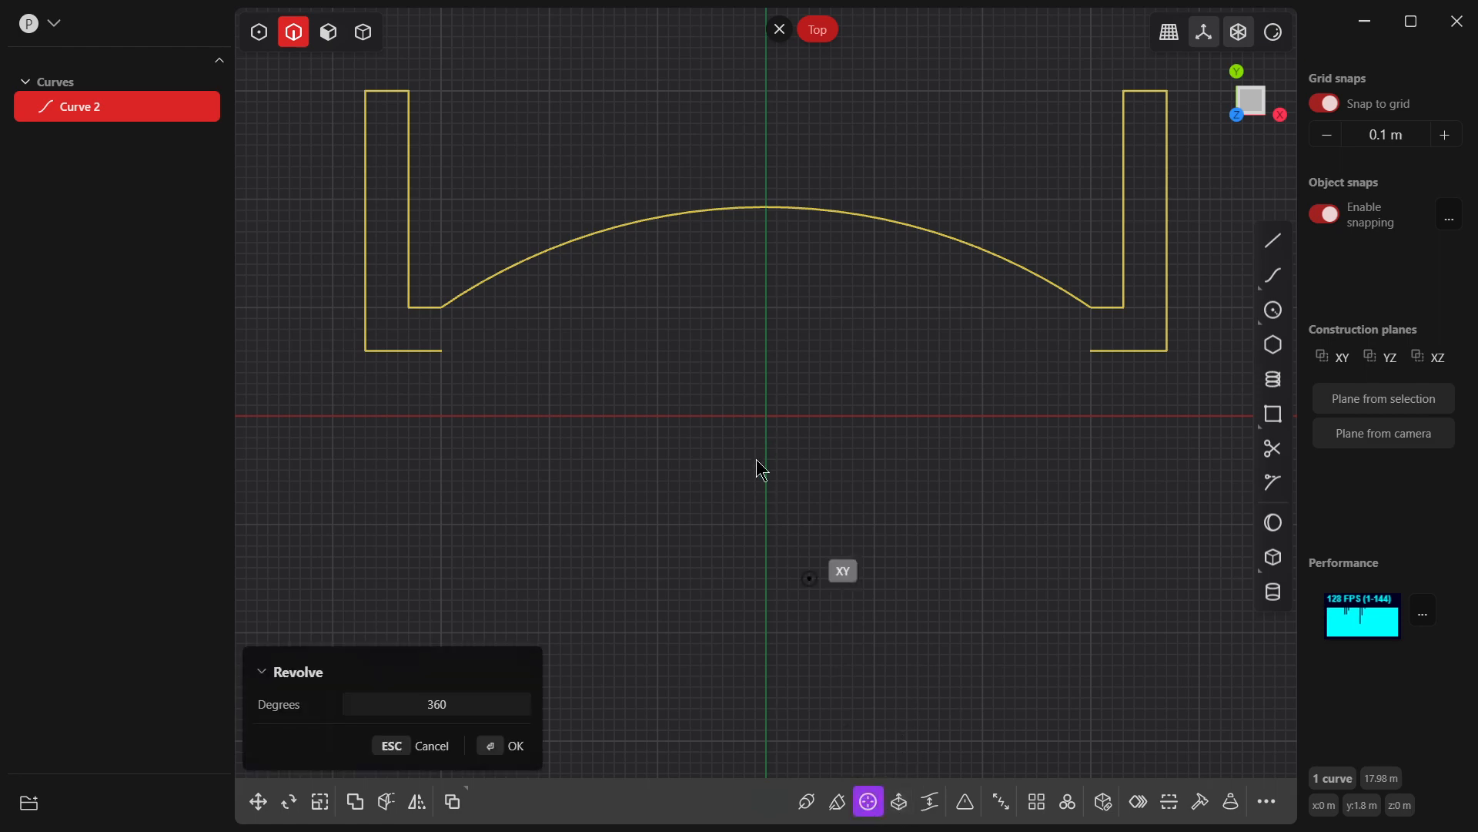
{"action": "left_click", "coordinate": [767, 416]}
{"action": "left_click", "coordinate": [898, 416]}
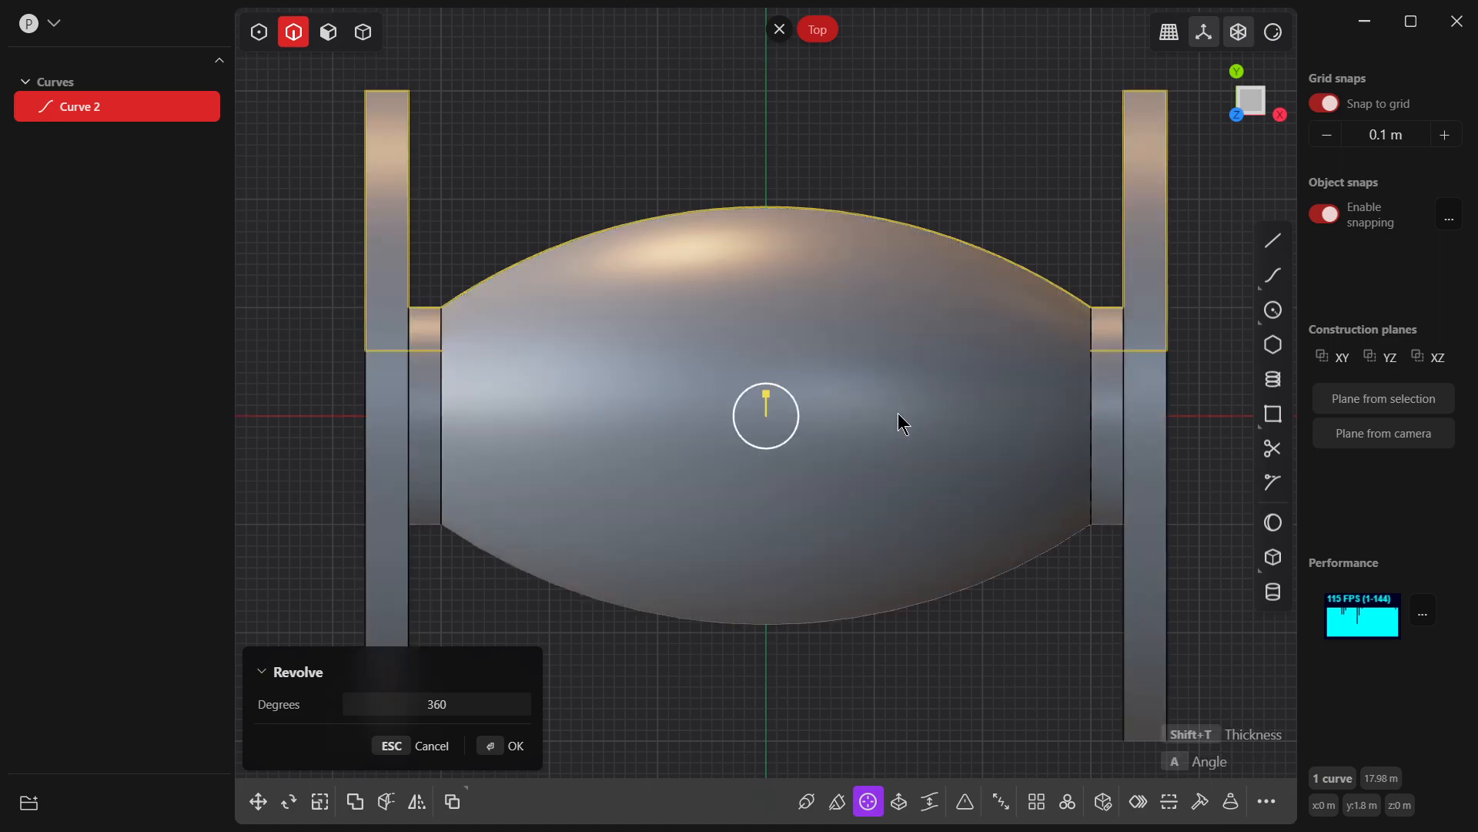
{"action": "left_click", "coordinate": [499, 745]}
{"action": "middle_click_drag", "start_coordinate": [702, 533], "coordinate": [562, 321]}
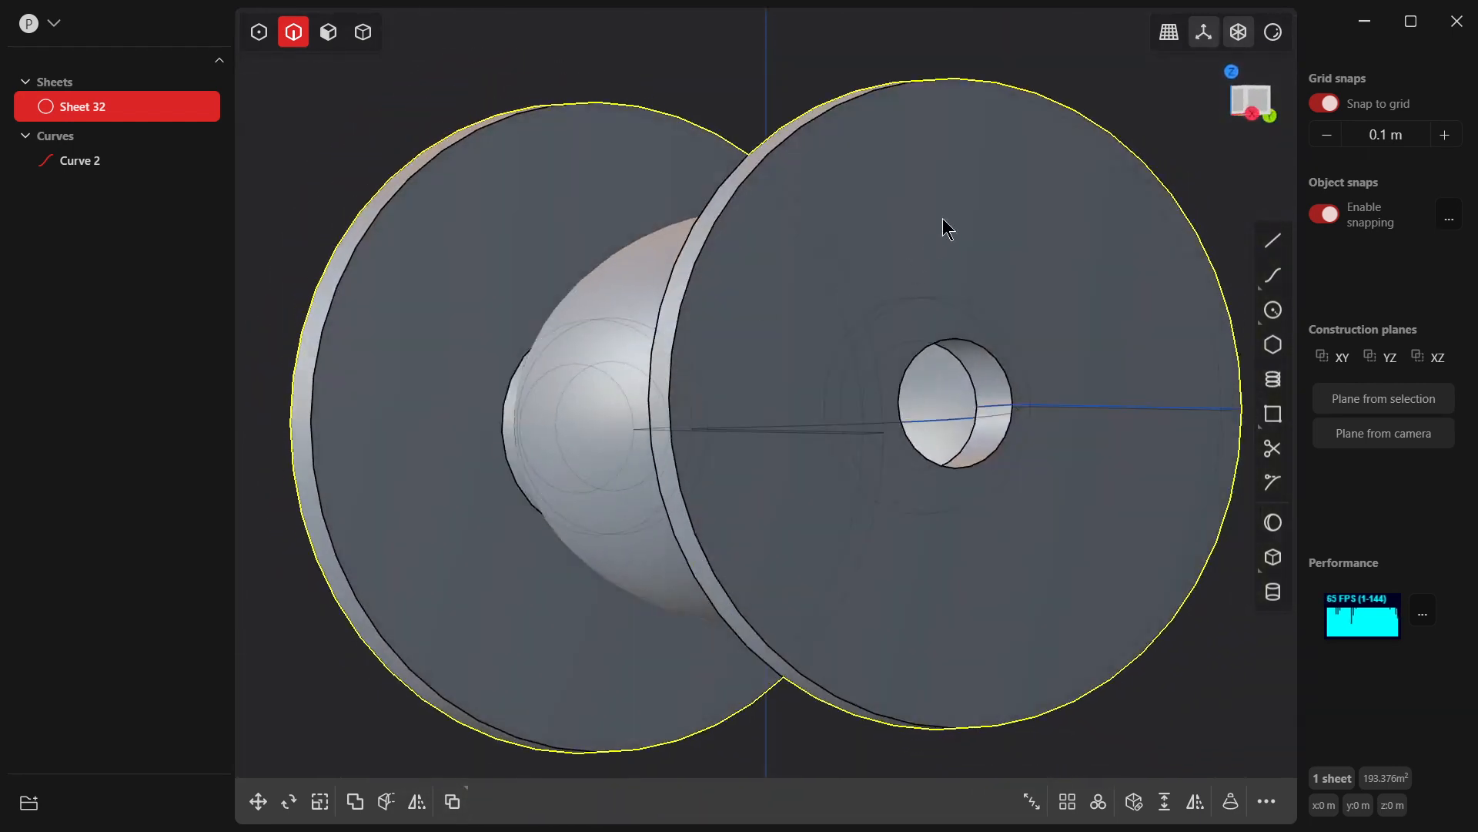
{"action": "left_click", "coordinate": [329, 34]}
{"action": "left_click", "coordinate": [932, 159]}
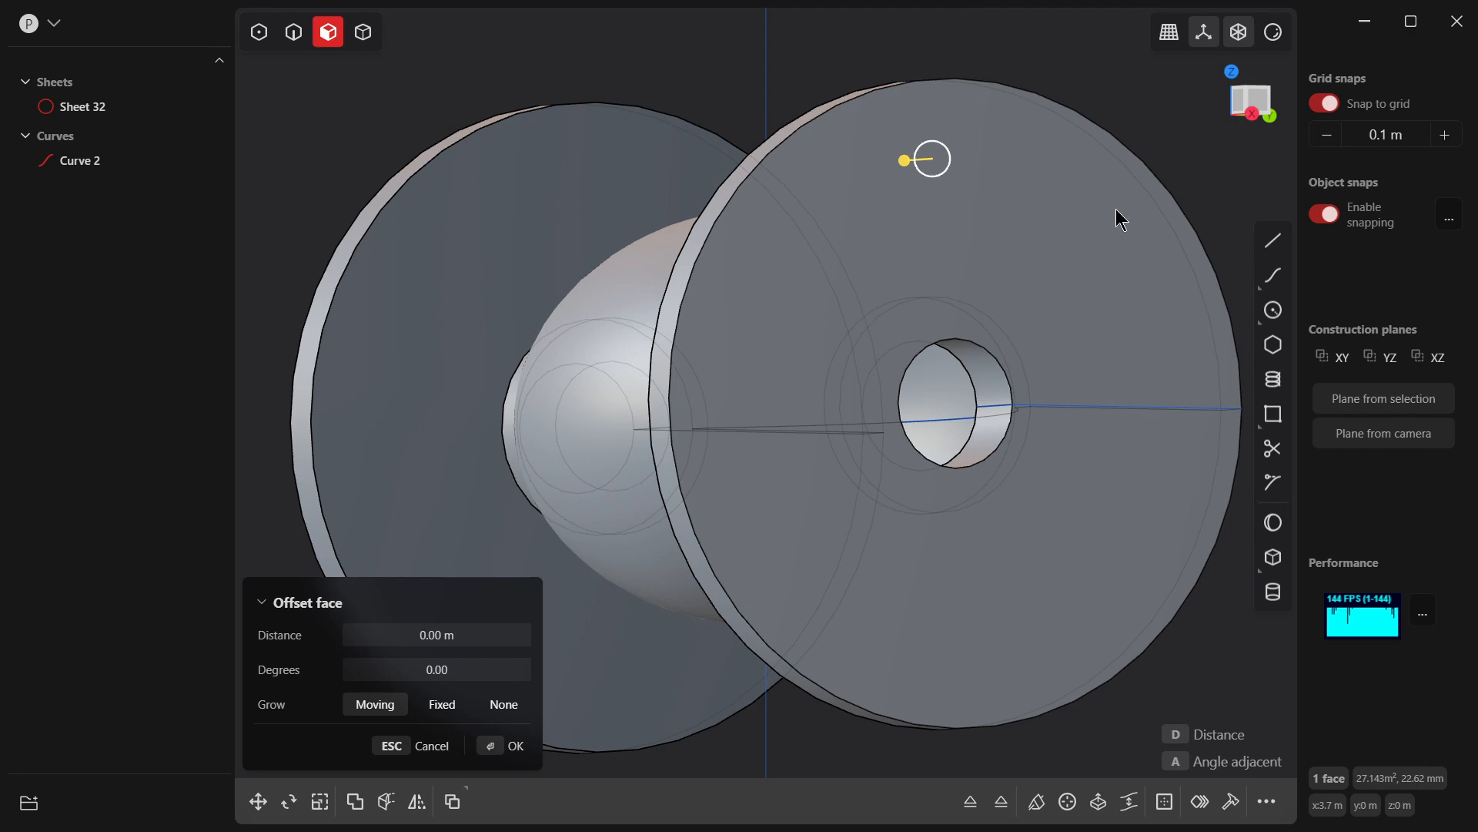
{"action": "key", "text": "KP_1"}
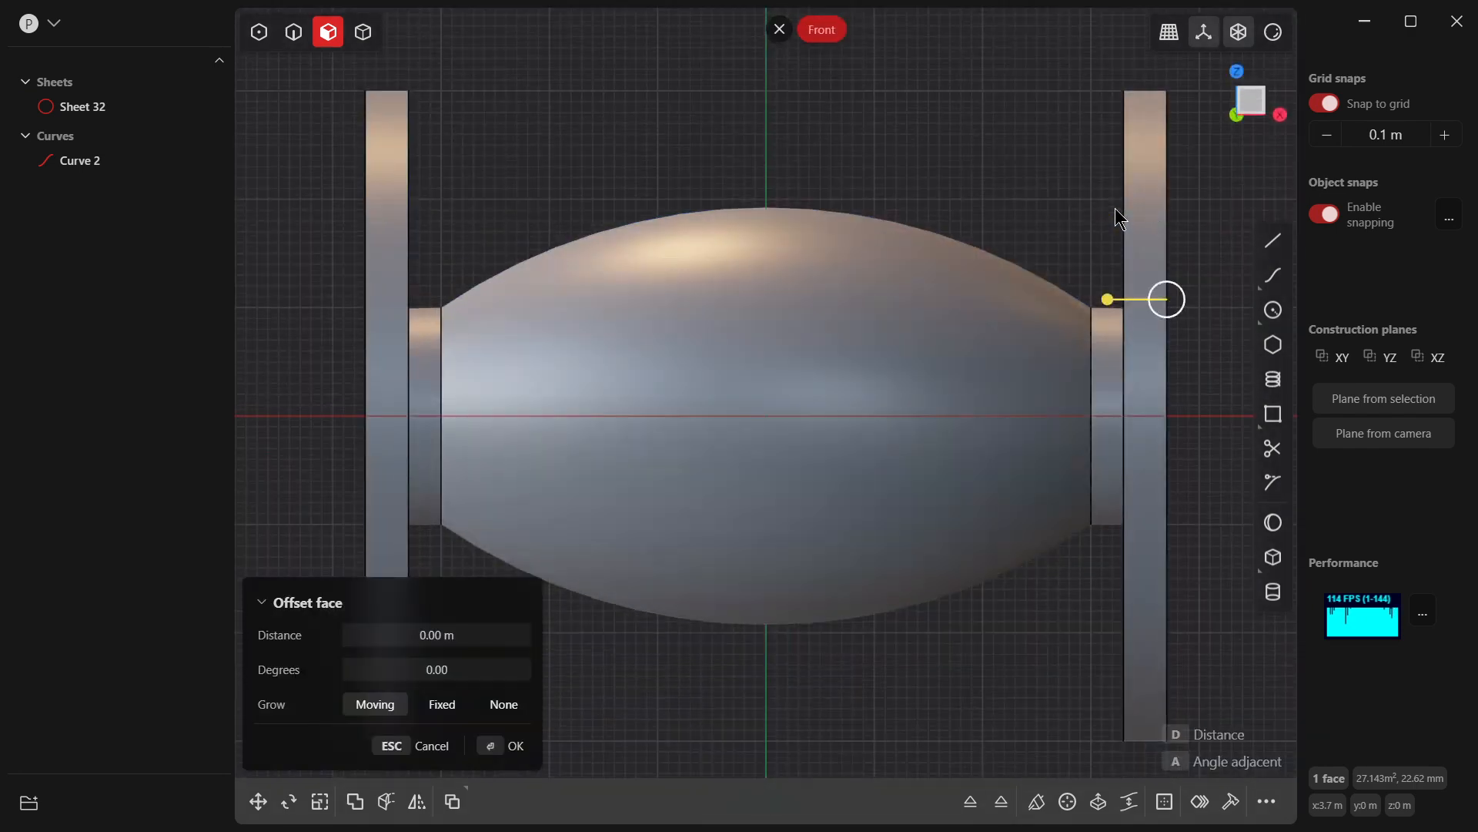
{"action": "key", "text": "KP_3"}
{"action": "scroll", "coordinate": [777, 158], "scroll_direction": "up", "scroll_amount": 1}
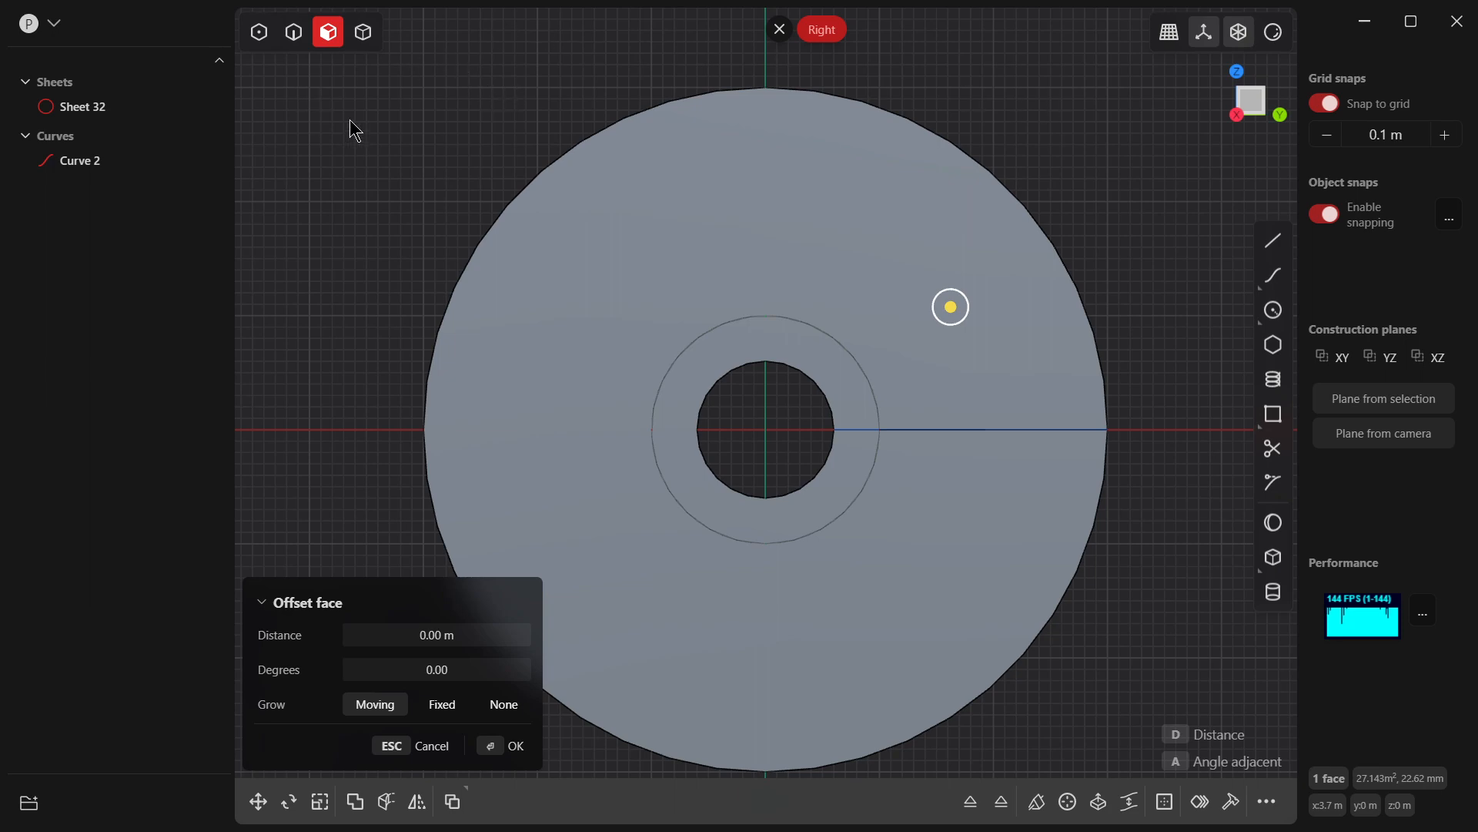
{"action": "left_click", "coordinate": [1273, 310]}
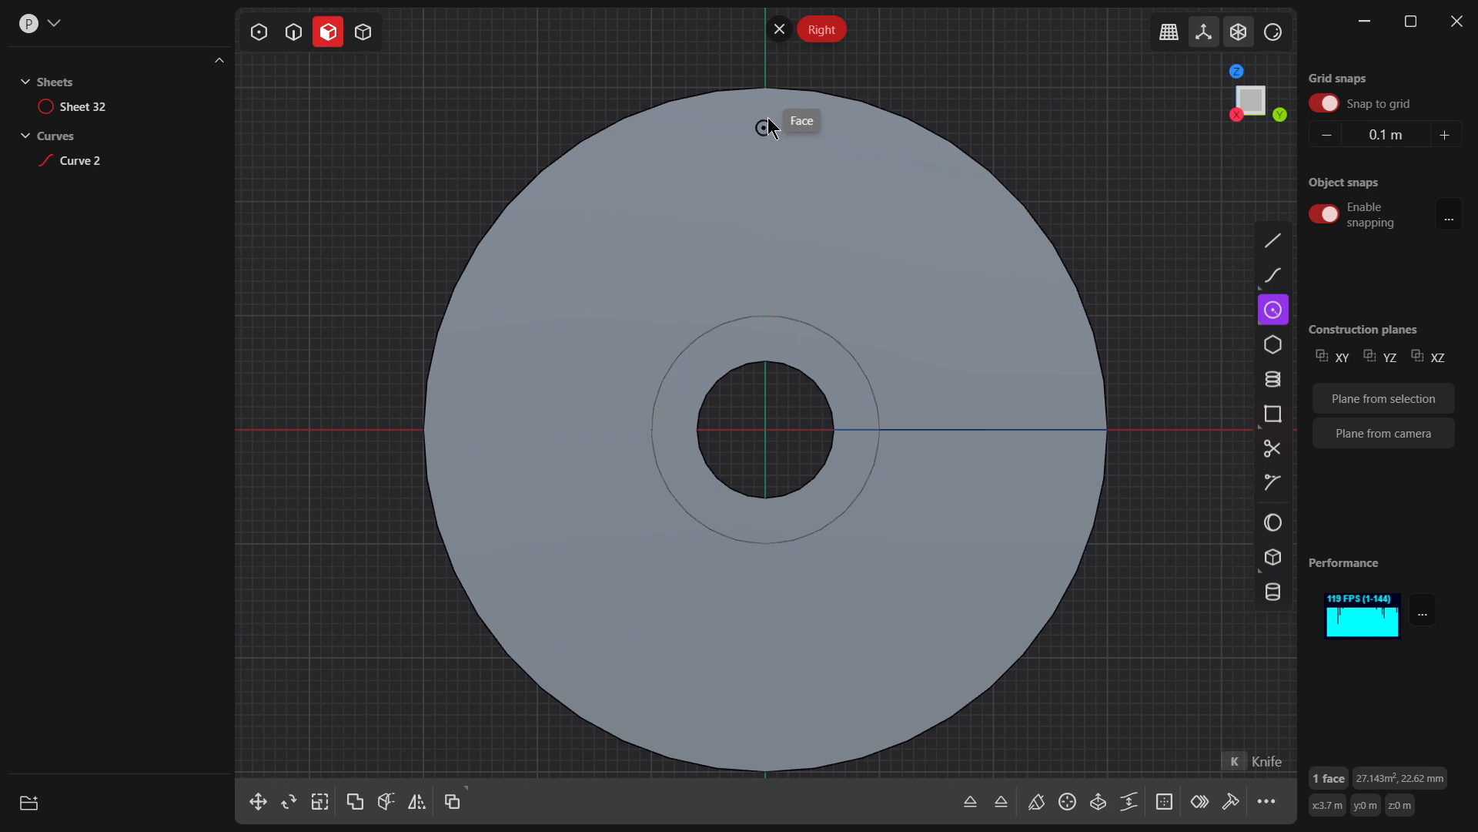
{"action": "left_click", "coordinate": [765, 162]}
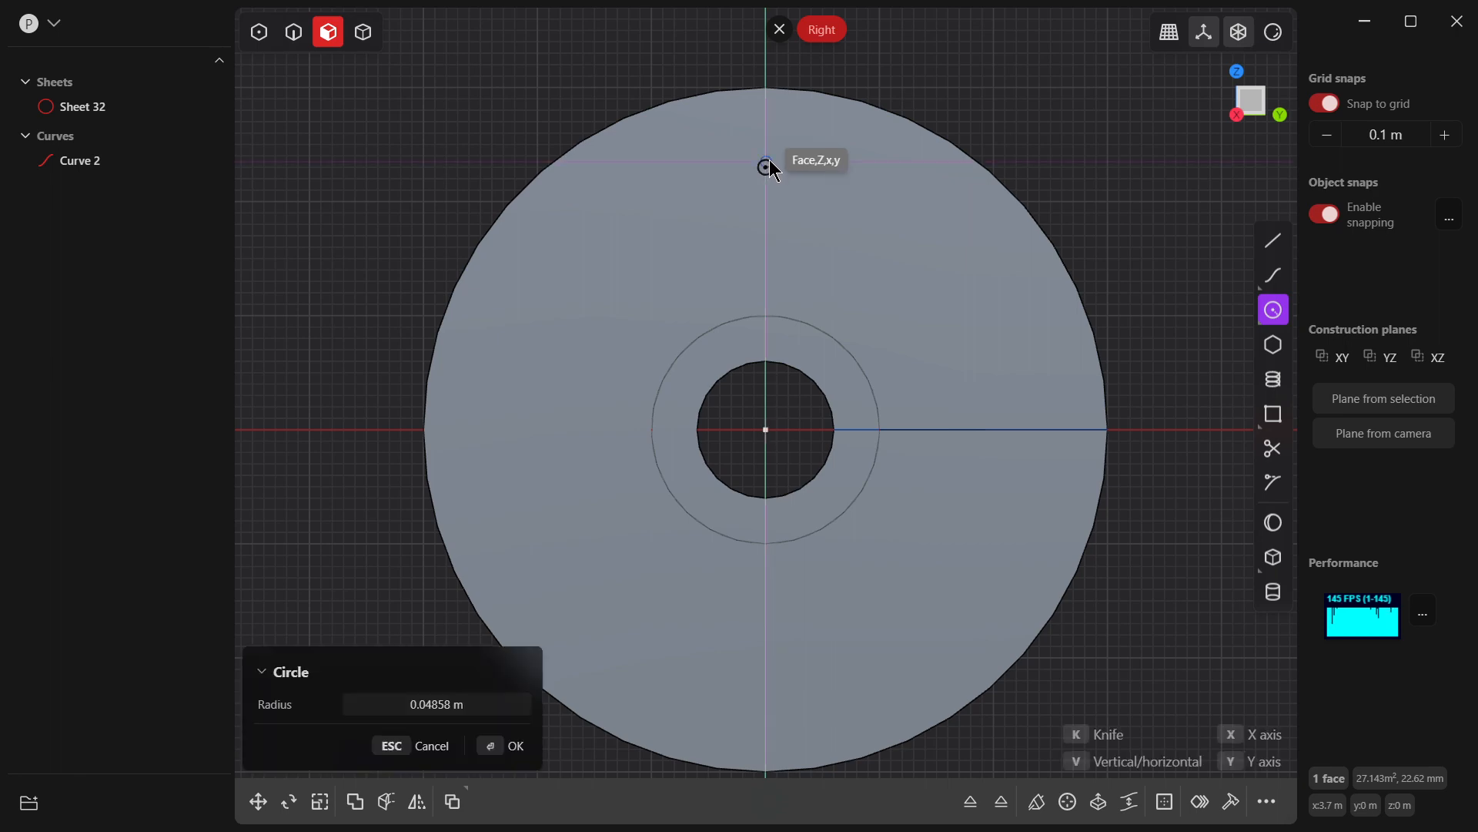
{"action": "key", "text": "Escape"}
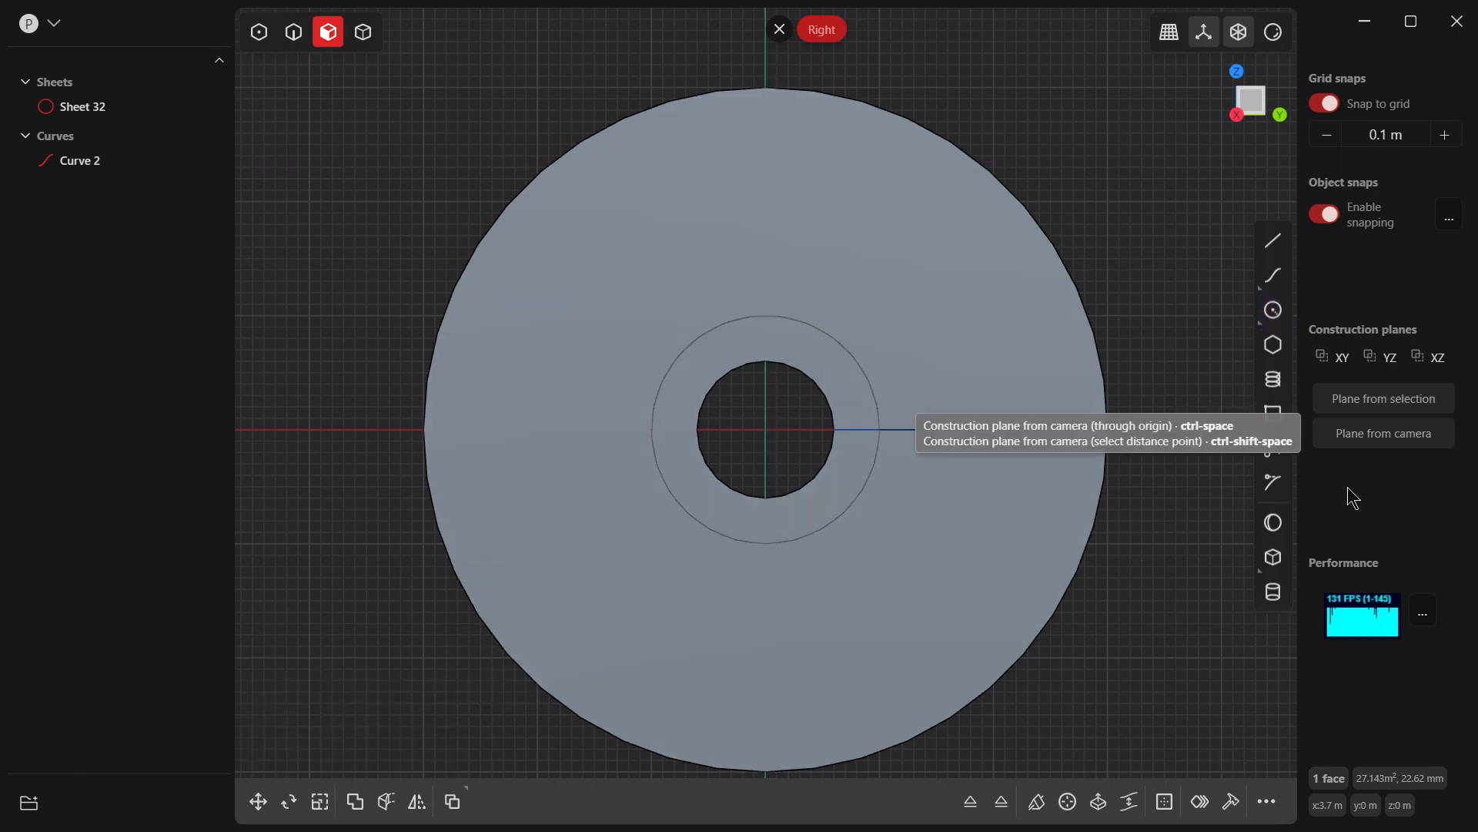
Step: Place a 0.25 m radius cylinder on the end disc, centred on the vertical axis near the disc's upper edge
{"action": "left_click", "coordinate": [1274, 592]}
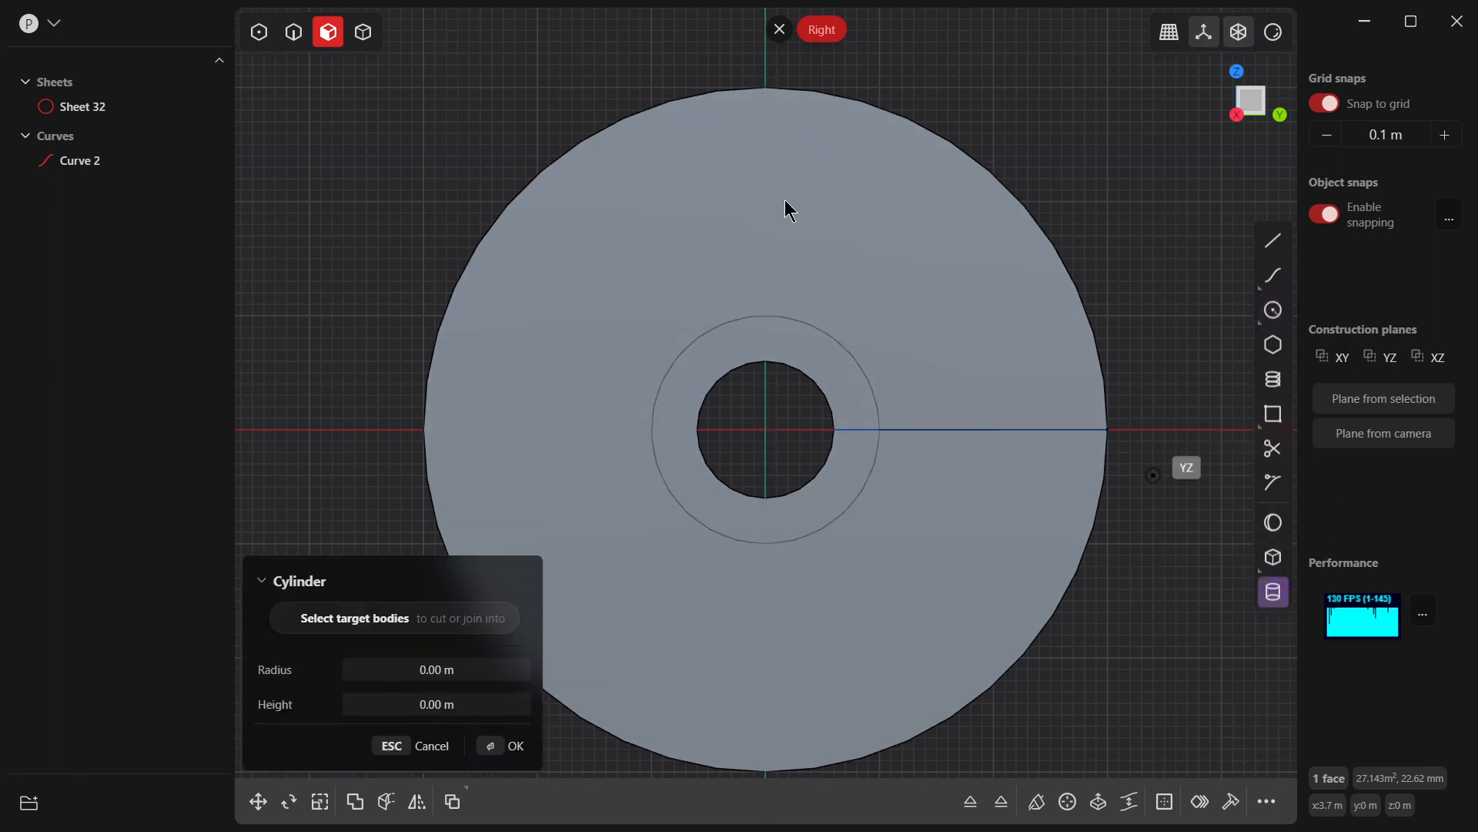
{"action": "left_click", "coordinate": [767, 161]}
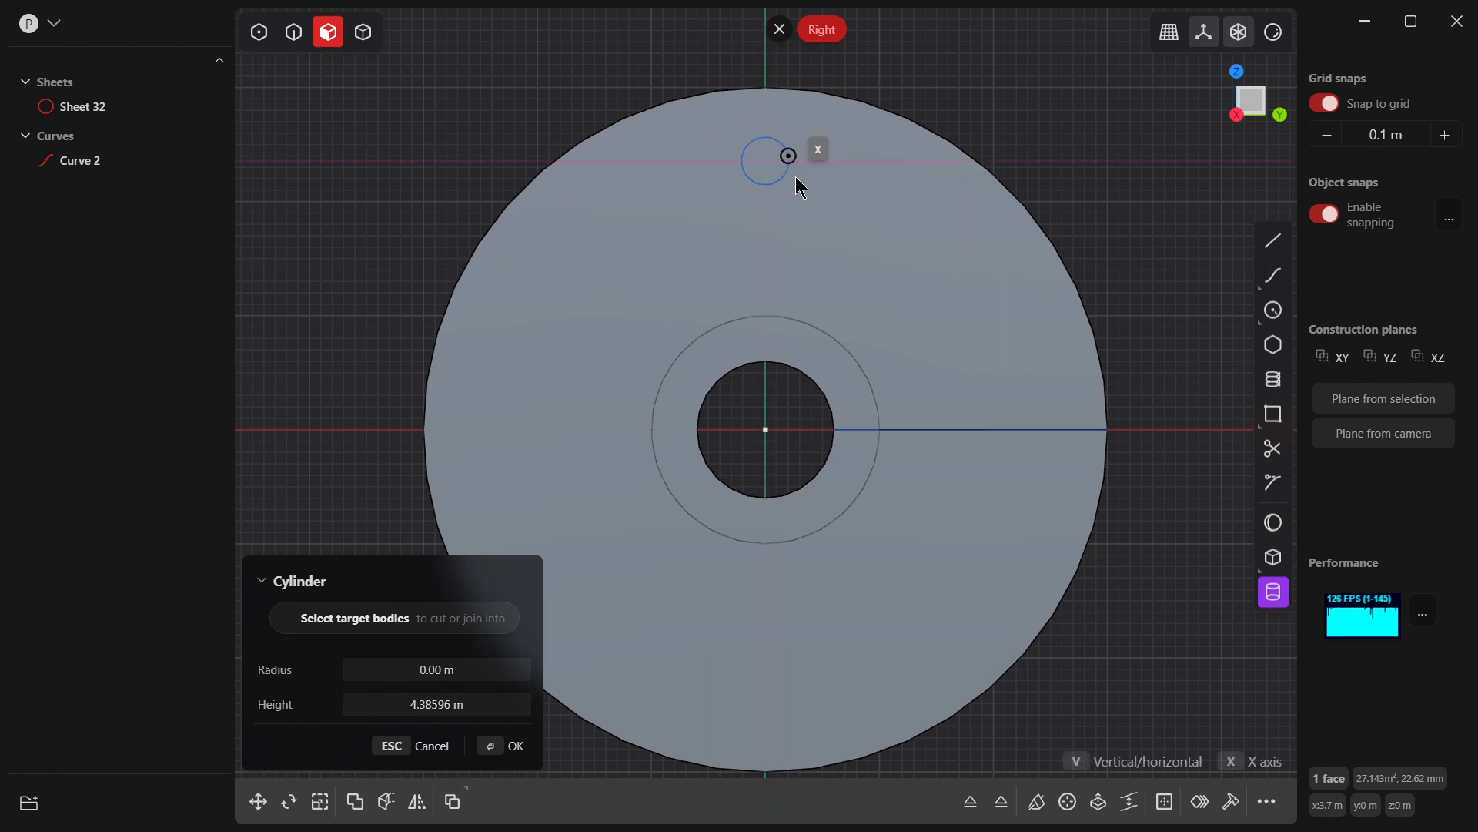
{"action": "left_click", "coordinate": [799, 182]}
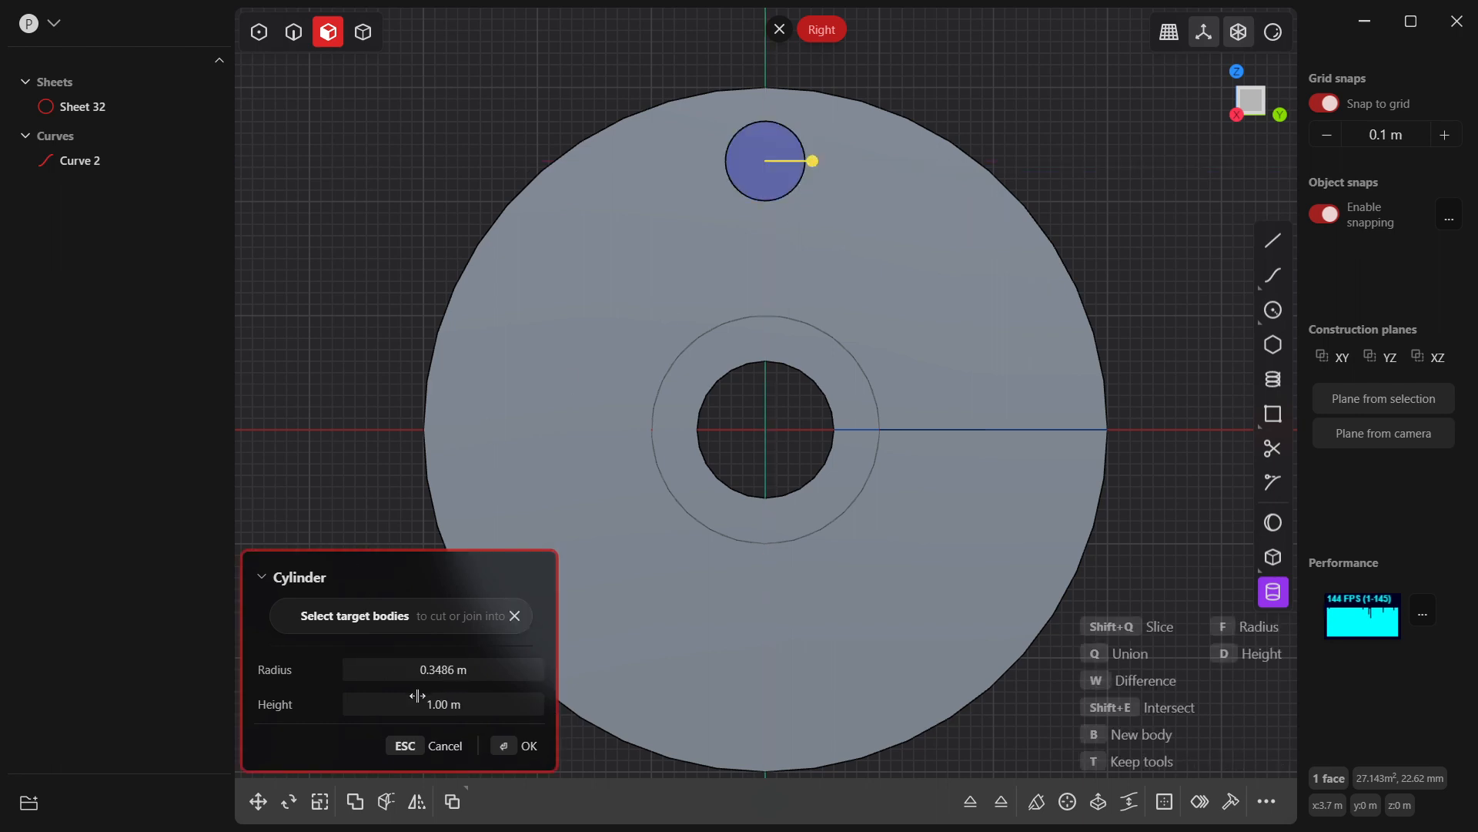
{"action": "left_click", "coordinate": [437, 675]}
{"action": "key", "text": "BackSpace"}
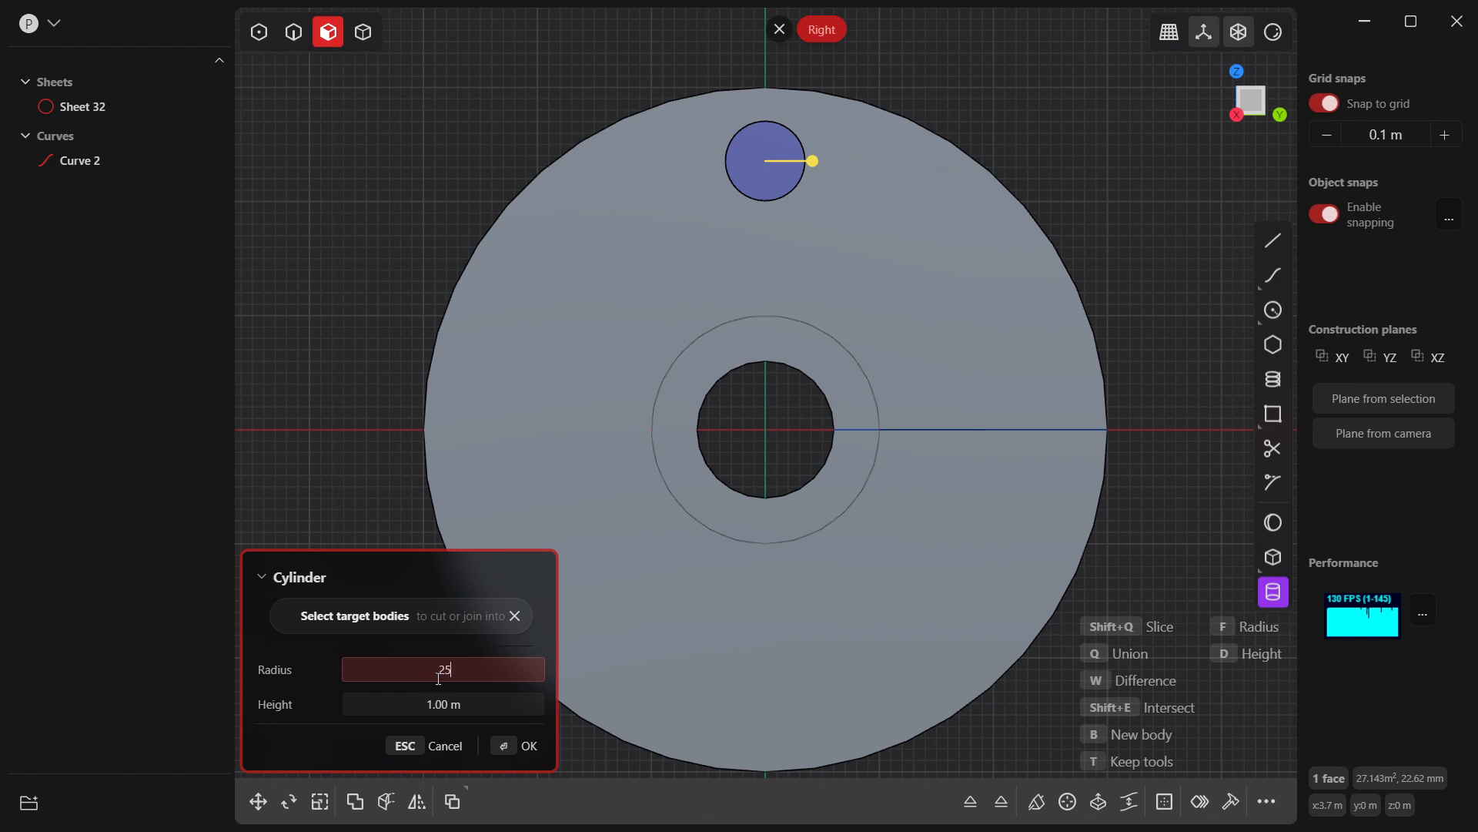
{"action": "type", "text": "25"}
{"action": "key", "text": "Return"}
Step: Try to cut holes through both flanges by extending the cylinder inward to a height of 8.40 m
{"action": "middle_click_drag", "start_coordinate": [796, 272], "coordinate": [957, 279]}
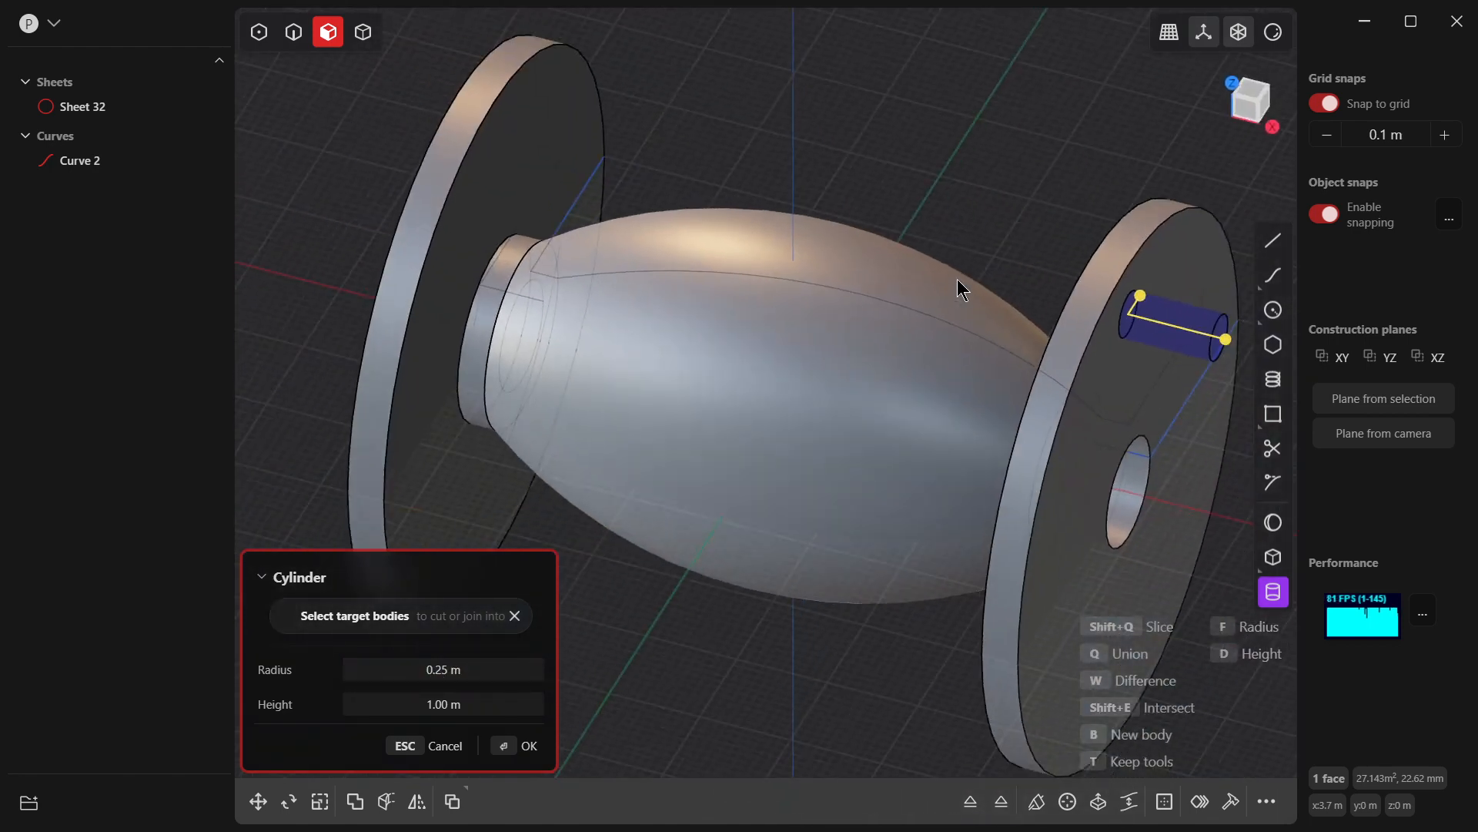
{"action": "scroll", "coordinate": [958, 279], "scroll_direction": "down", "scroll_amount": 2}
{"action": "left_click_drag", "start_coordinate": [1178, 328], "coordinate": [491, 209]}
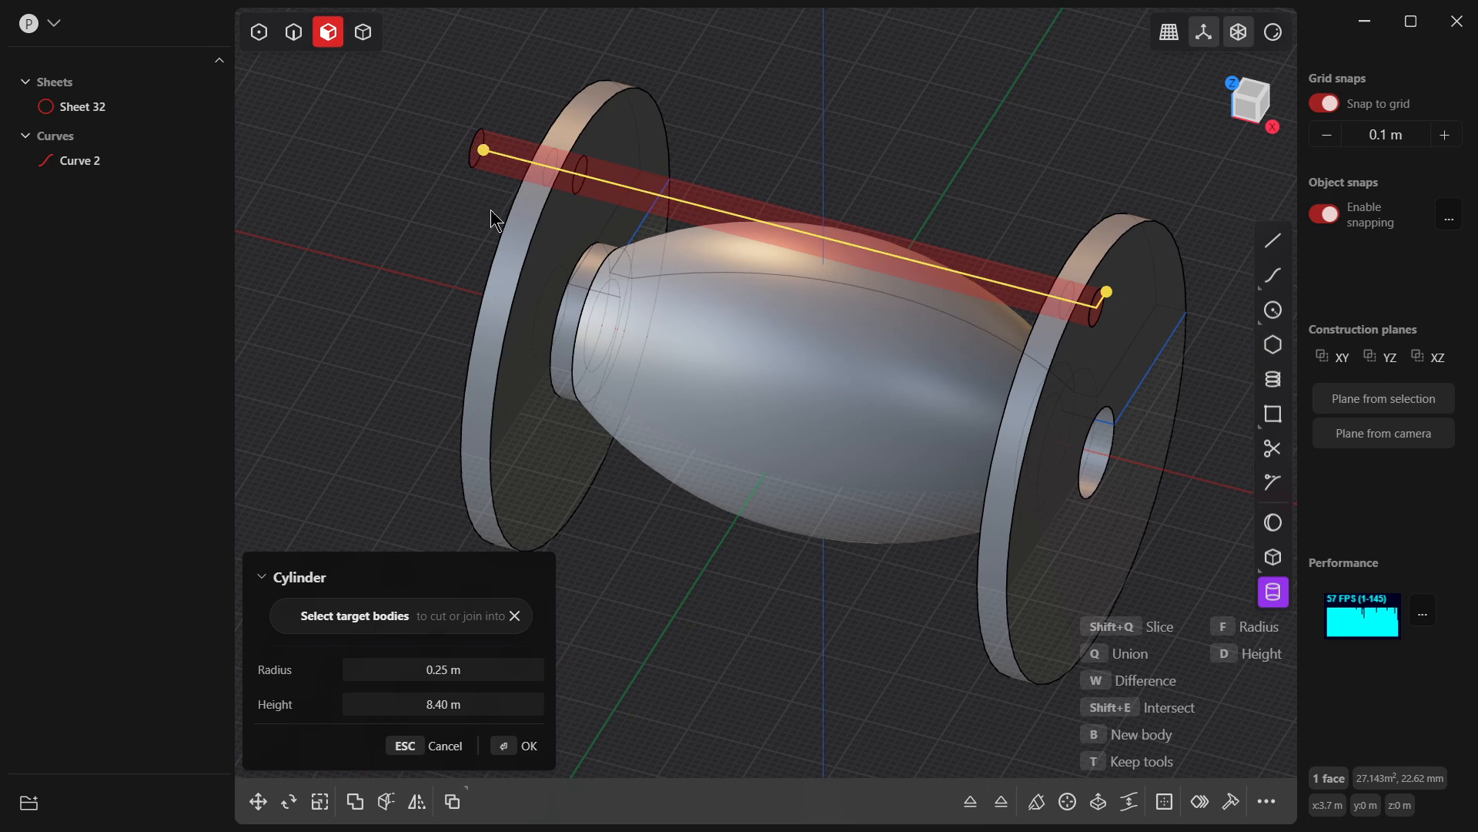
{"action": "left_click", "coordinate": [517, 747]}
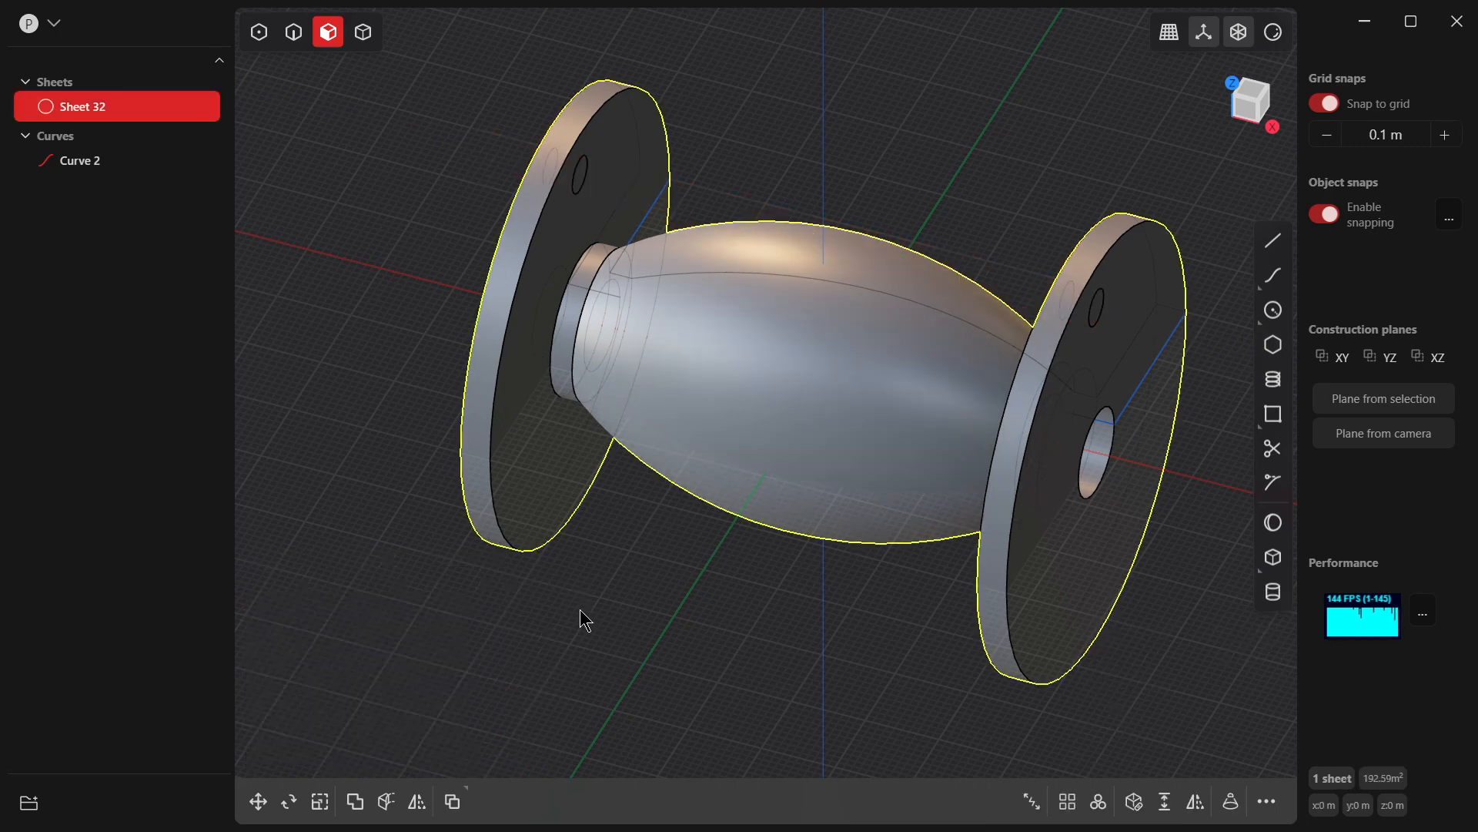
Step: Undo the cylinder cut through both flanges
{"action": "key", "text": "o"}
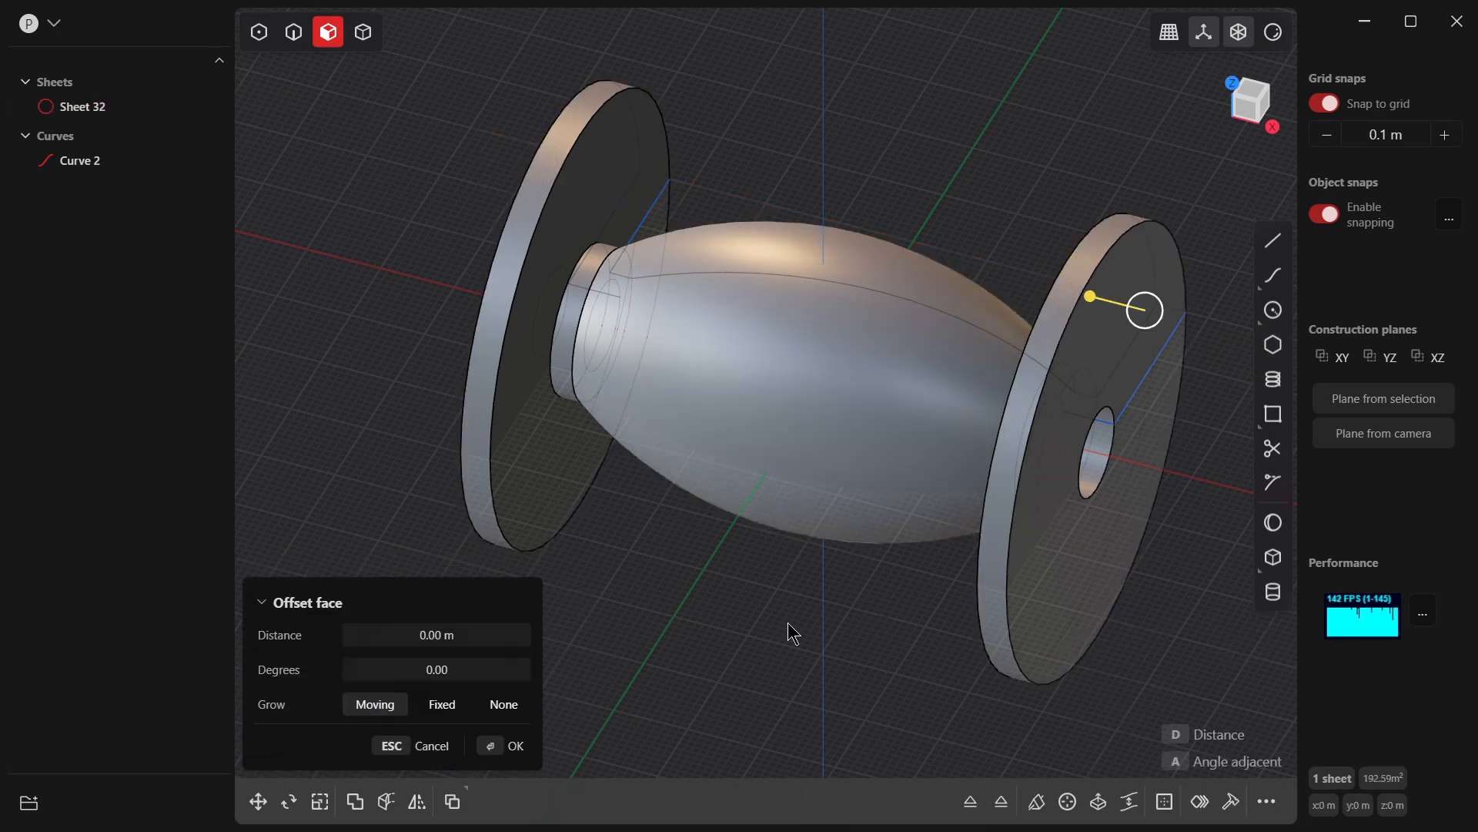
{"action": "key", "text": "Escape"}
{"action": "key", "text": "KP_3"}
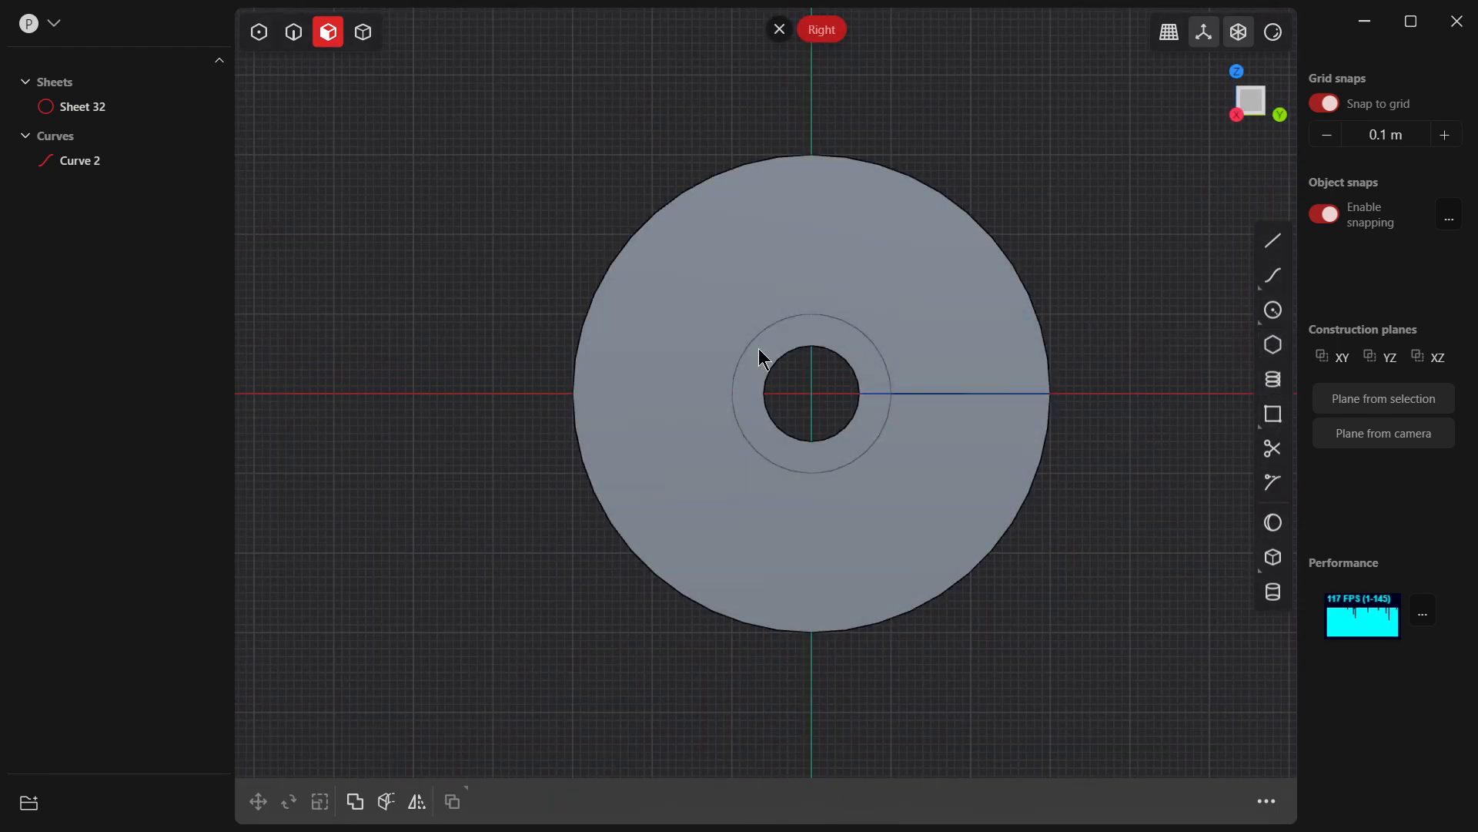
{"action": "left_click", "coordinate": [890, 280]}
{"action": "key", "text": "o"}
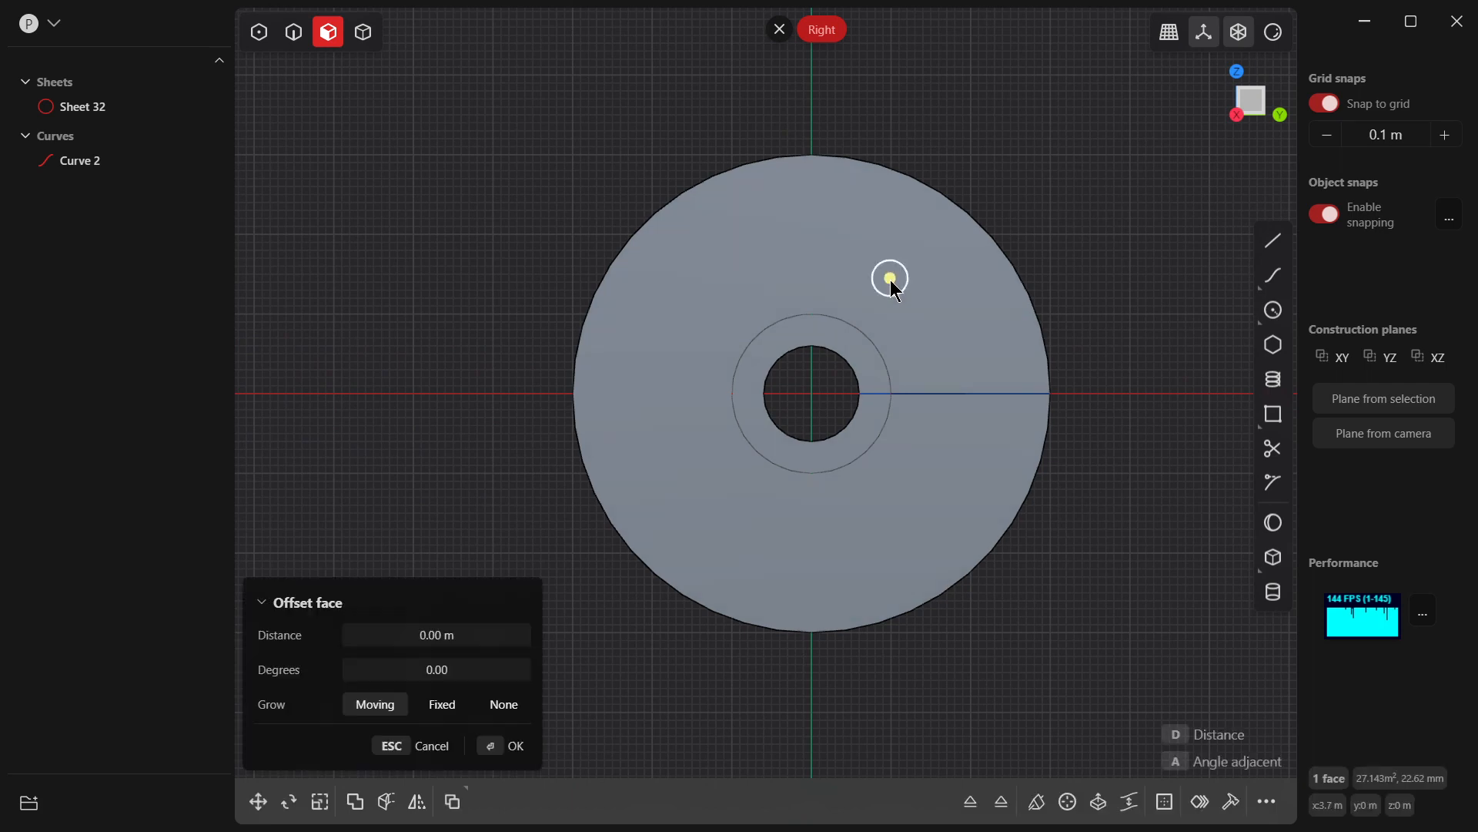
Step: Cap the open ends of the whole revolved sheet to turn it into a solid
{"action": "left_click", "coordinate": [365, 34]}
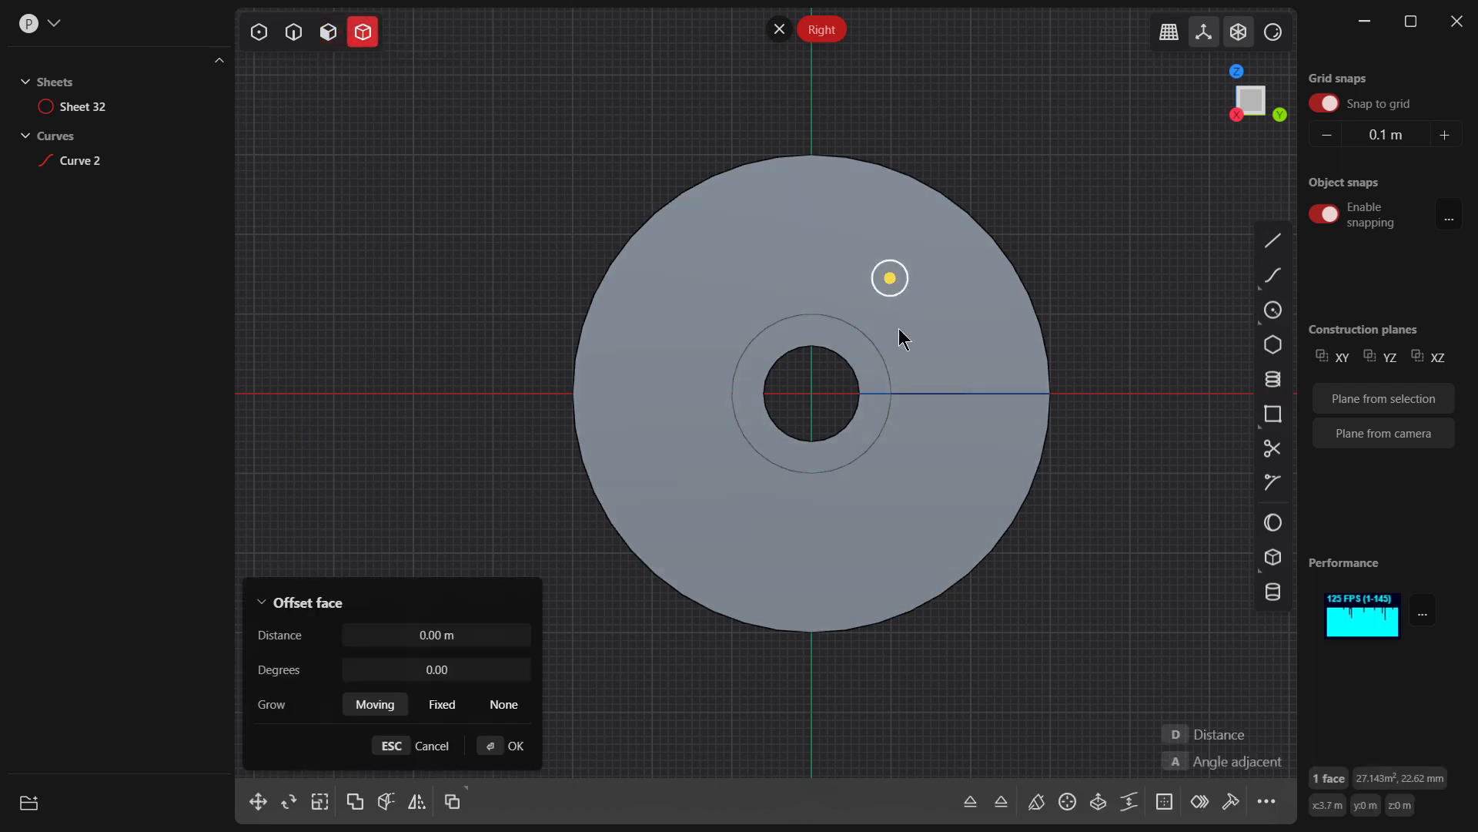
{"action": "key", "text": "Escape"}
{"action": "left_click", "coordinate": [905, 297]}
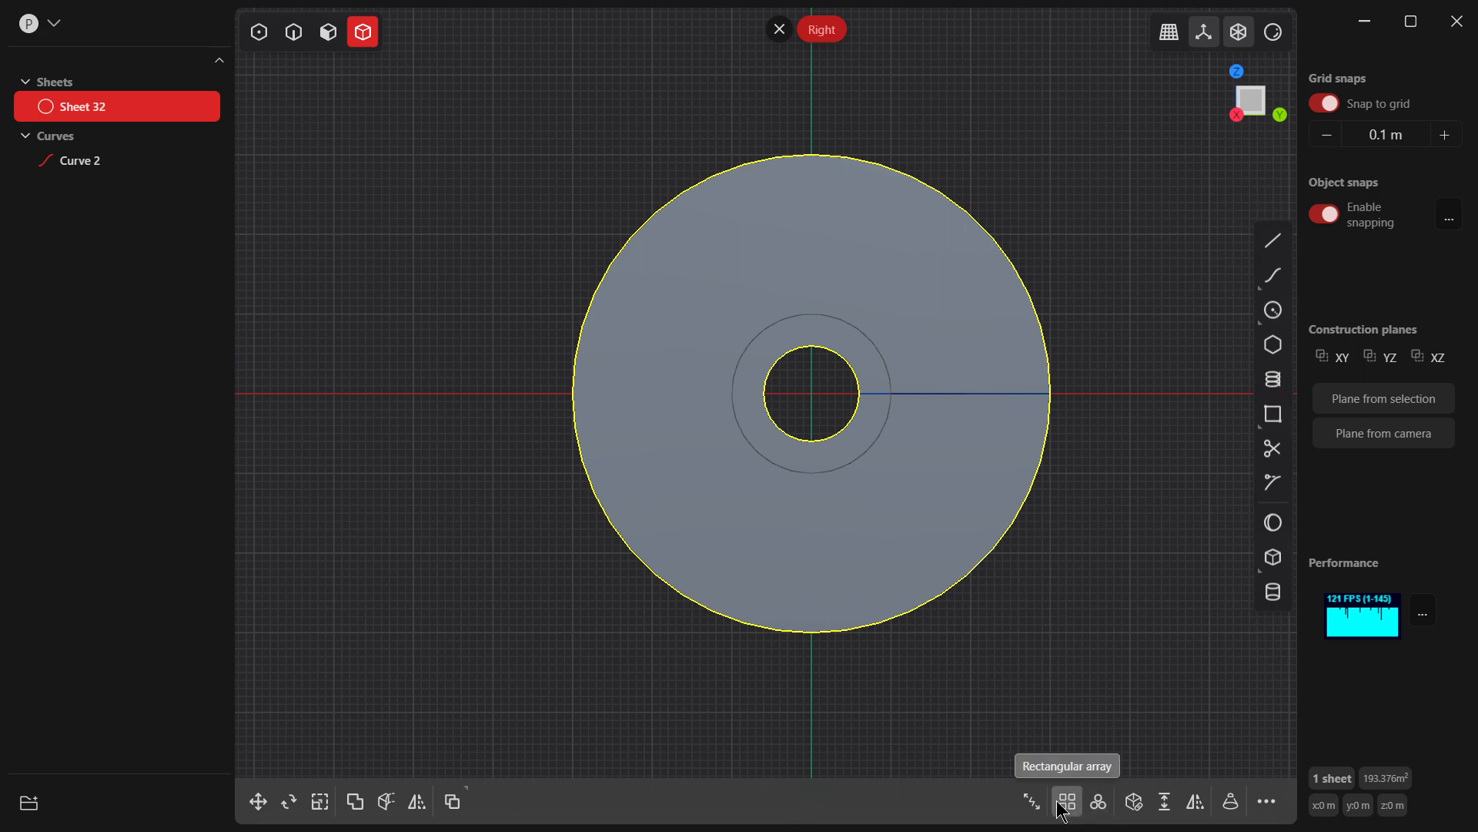
{"action": "left_click", "coordinate": [1134, 803]}
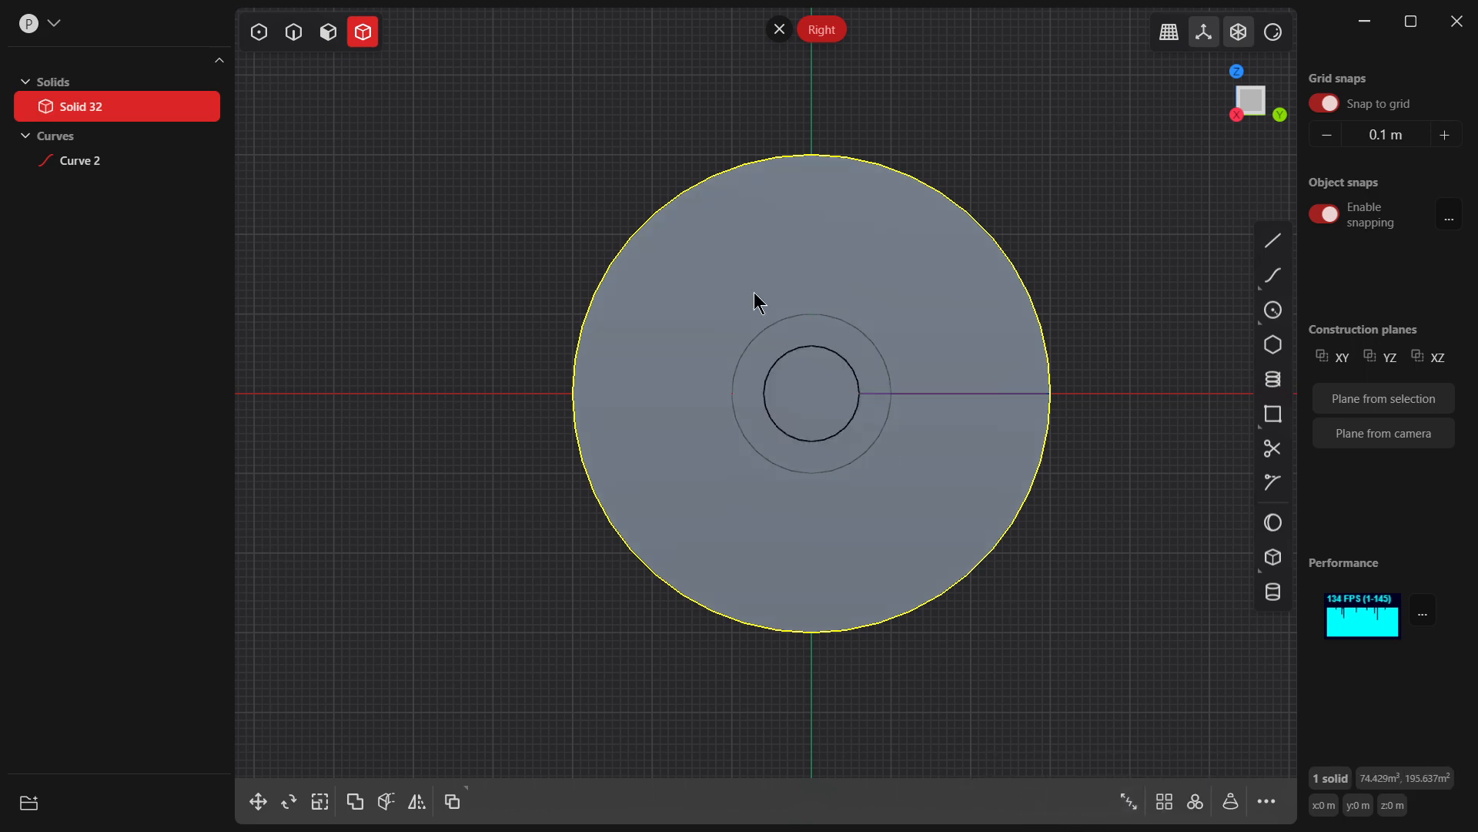
{"action": "middle_click_drag", "start_coordinate": [755, 293], "coordinate": [829, 275]}
{"action": "left_click", "coordinate": [1106, 164]}
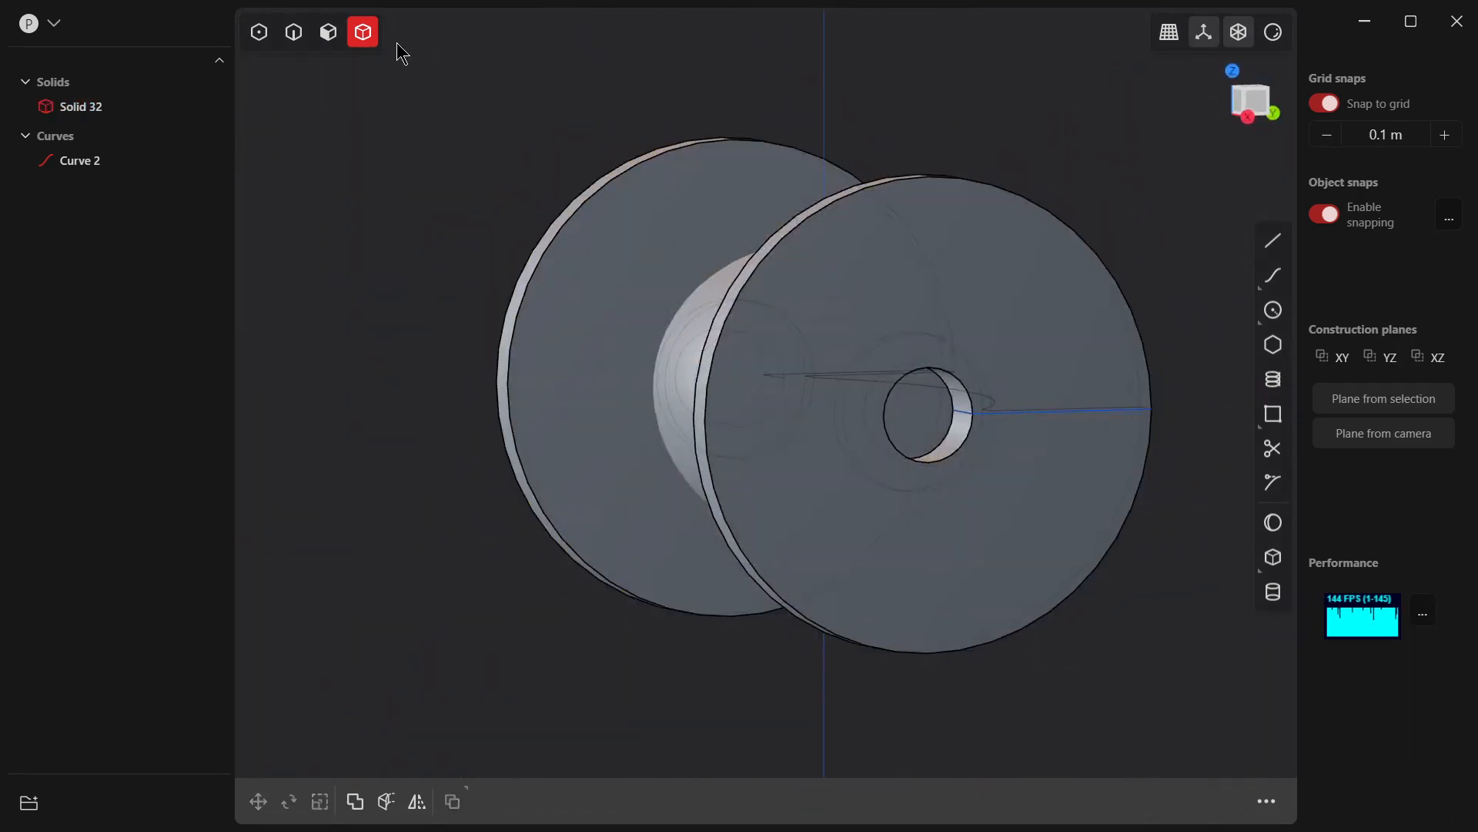
{"action": "left_click", "coordinate": [329, 32]}
{"action": "left_click", "coordinate": [917, 256]}
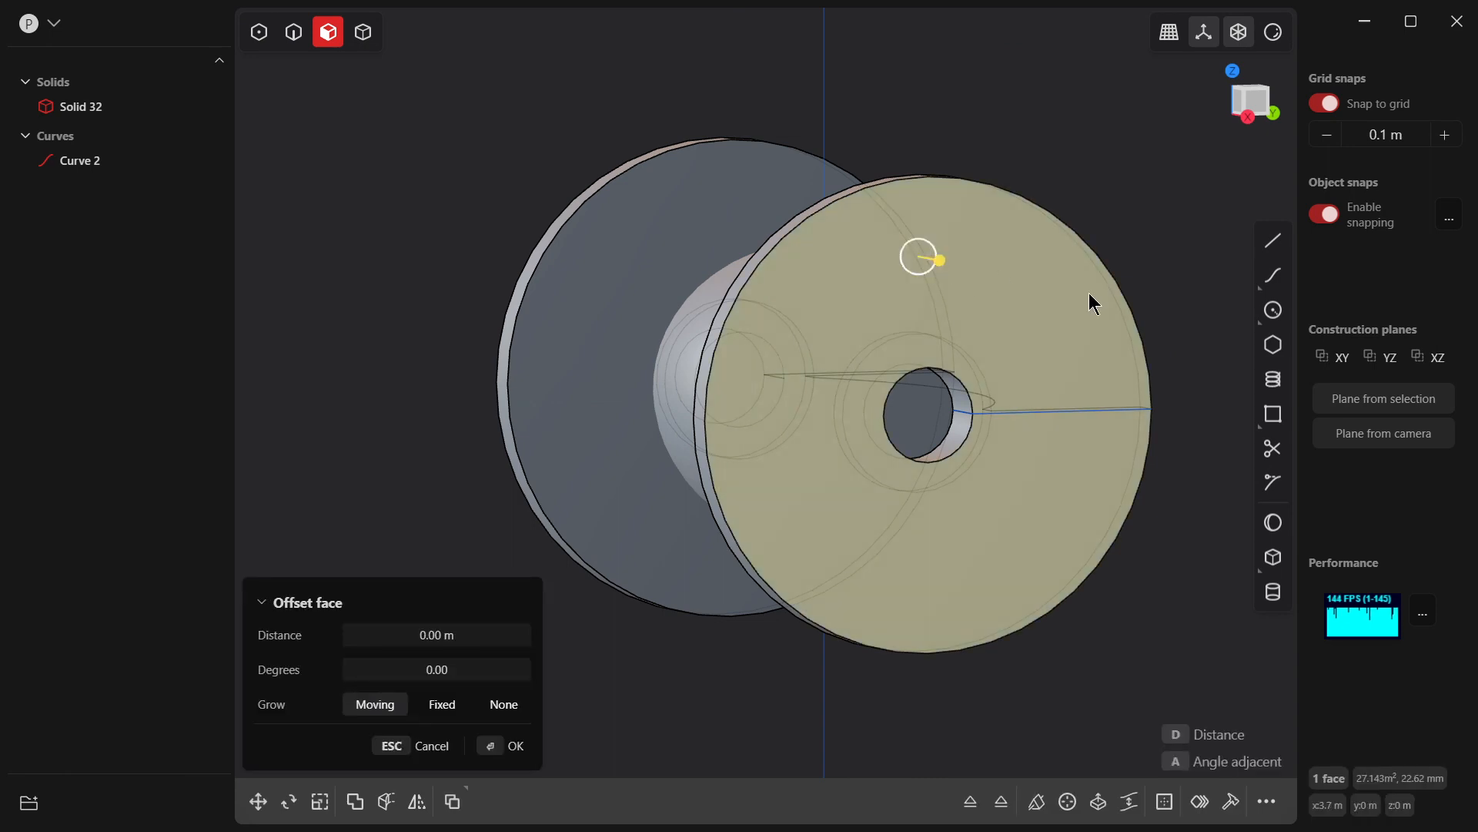
{"action": "key", "text": "KP_3"}
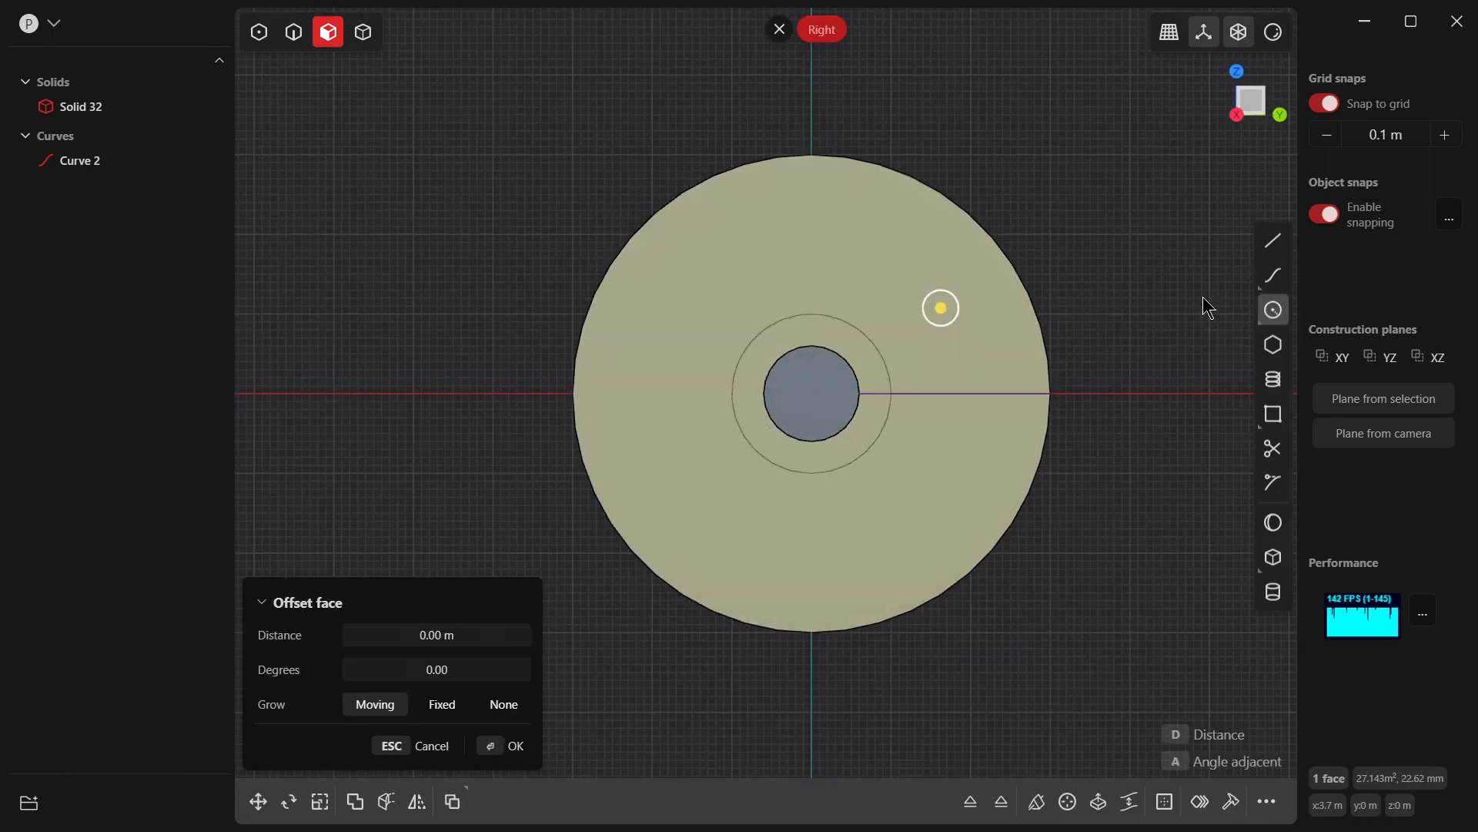
{"action": "left_click", "coordinate": [1221, 267]}
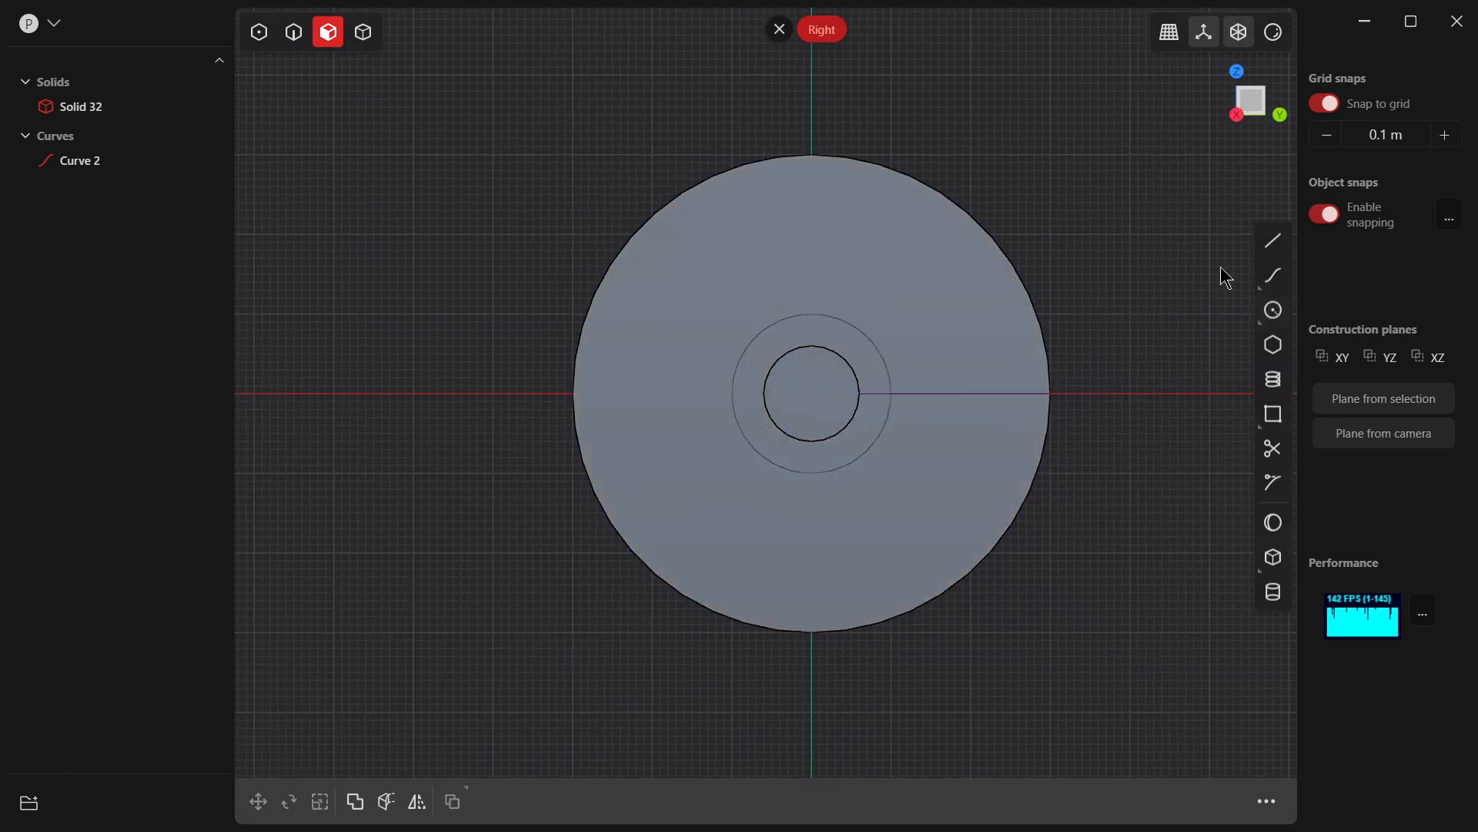
Step: Try to cut a hole of about 0.18 m radius near the flanges' upper edges using an 8.10 m long cylinder
{"action": "left_click", "coordinate": [1273, 592]}
{"action": "left_click", "coordinate": [813, 204]}
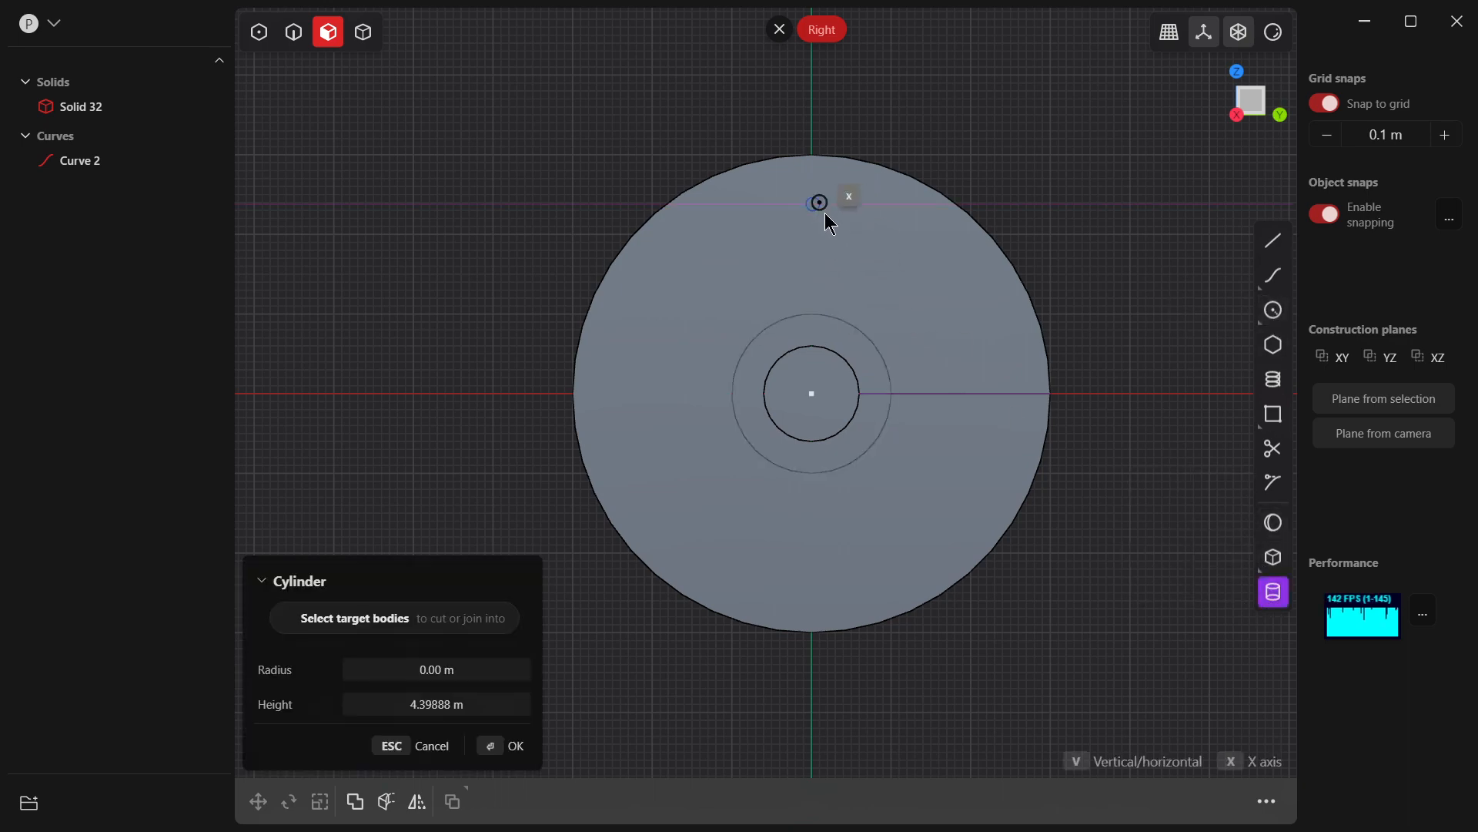
{"action": "left_click", "coordinate": [833, 216]}
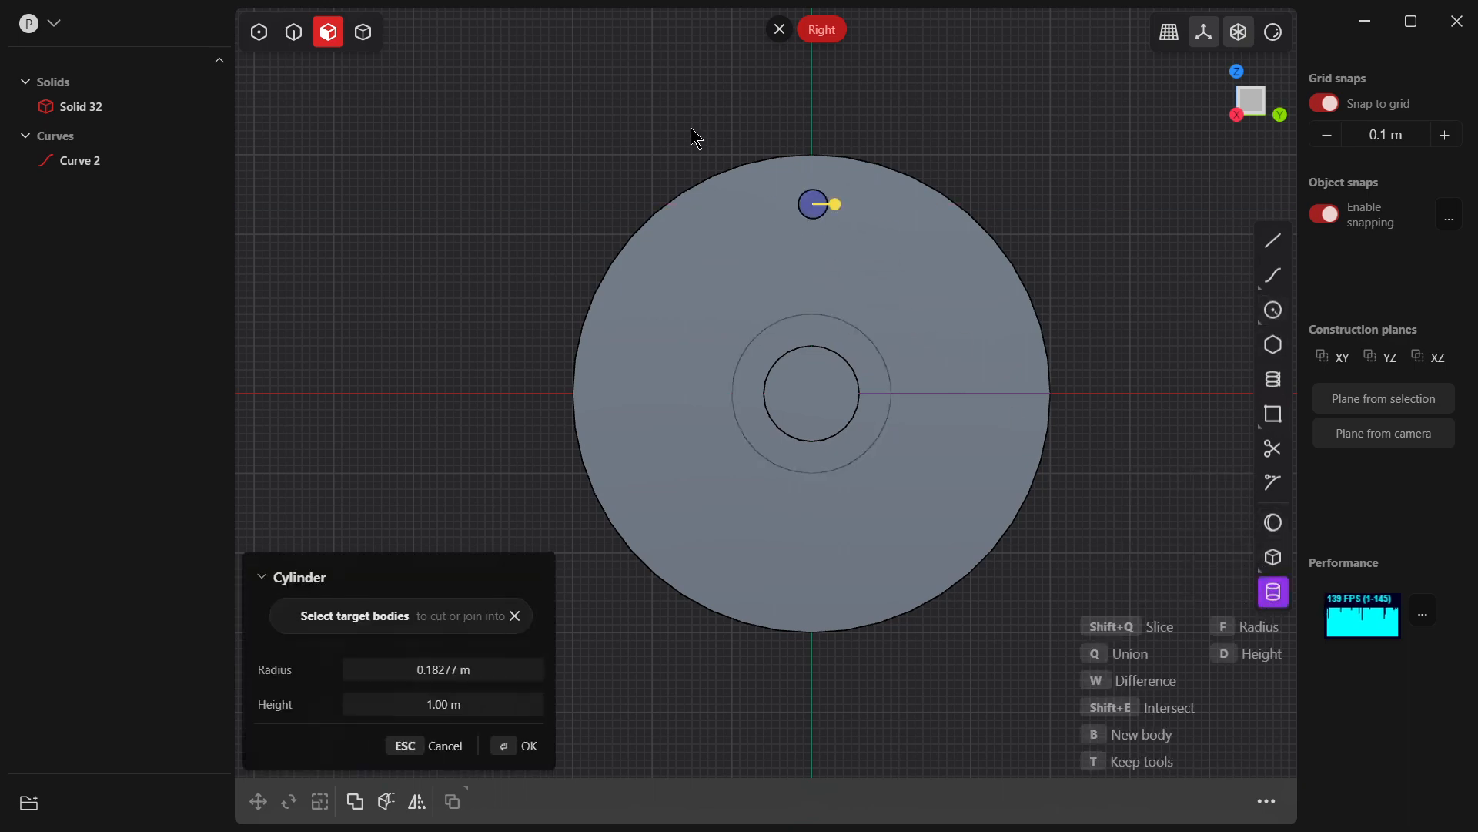
{"action": "middle_click_drag", "start_coordinate": [693, 138], "coordinate": [899, 191]}
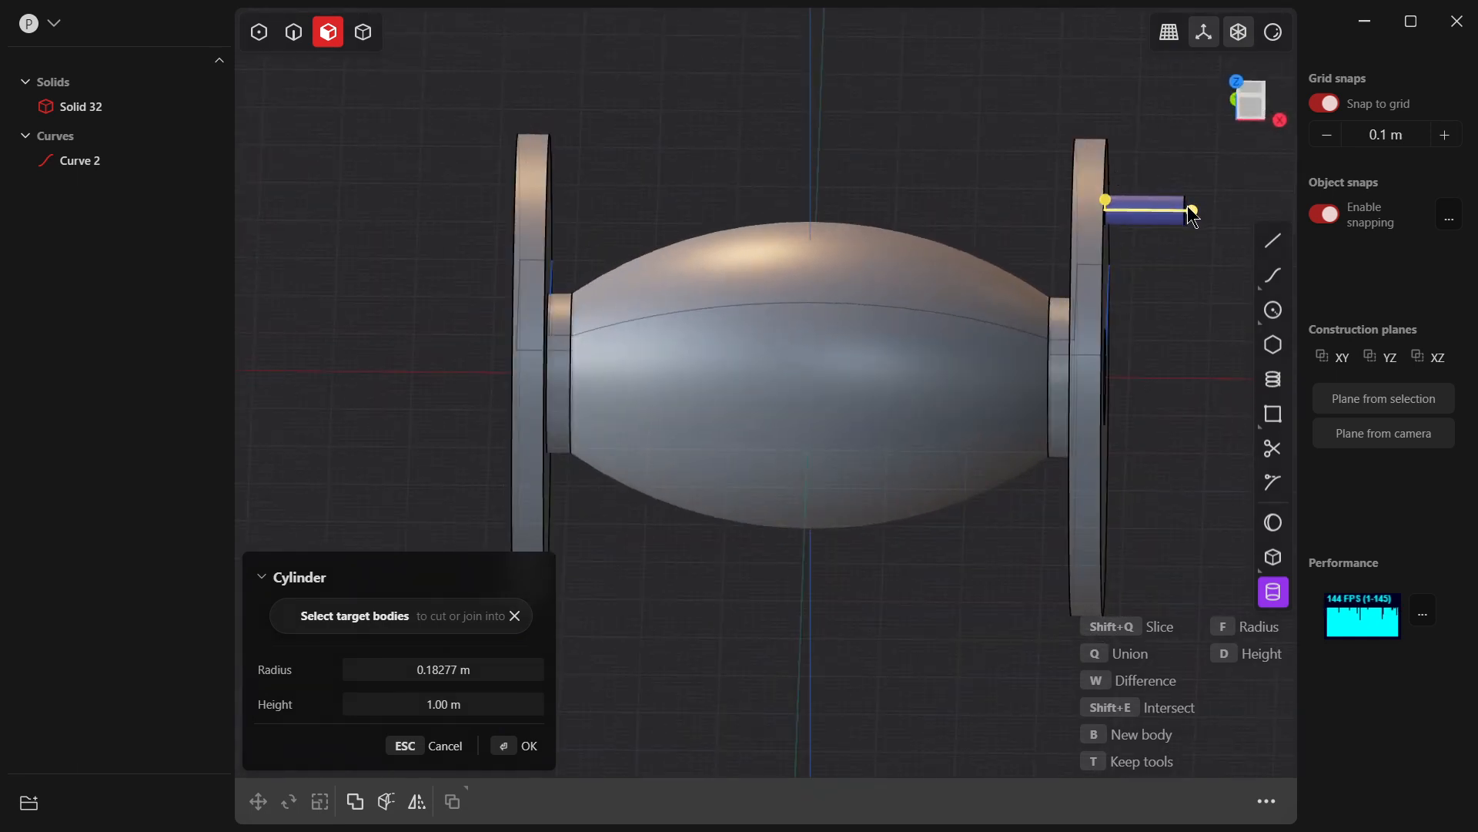
{"action": "left_click_drag", "start_coordinate": [1198, 216], "coordinate": [470, 183]}
{"action": "scroll", "coordinate": [710, 301], "scroll_direction": "up", "scroll_amount": 3}
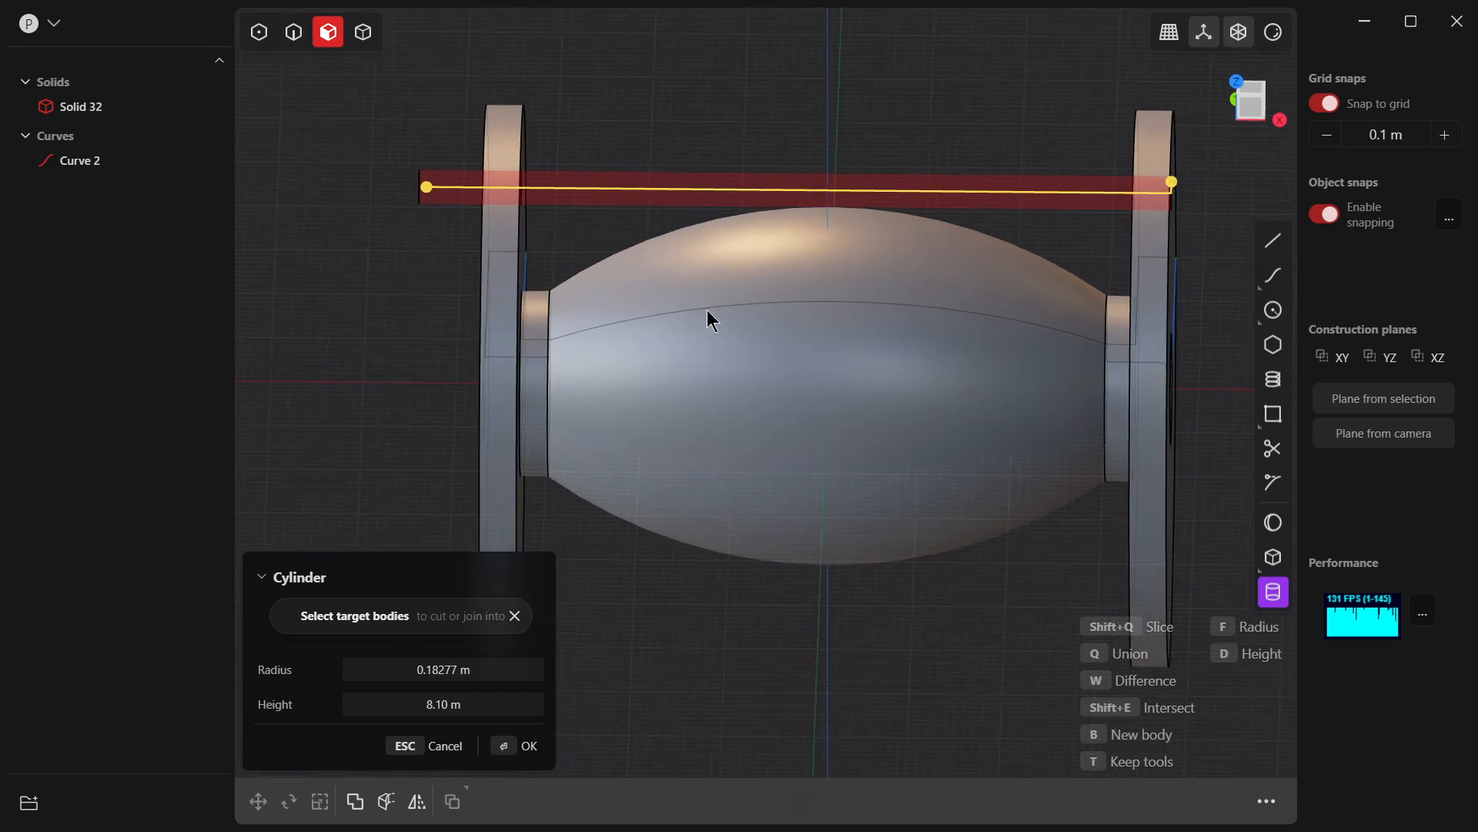
{"action": "scroll", "coordinate": [710, 299], "scroll_direction": "down", "scroll_amount": 4}
{"action": "scroll", "coordinate": [709, 304], "scroll_direction": "down", "scroll_amount": 3}
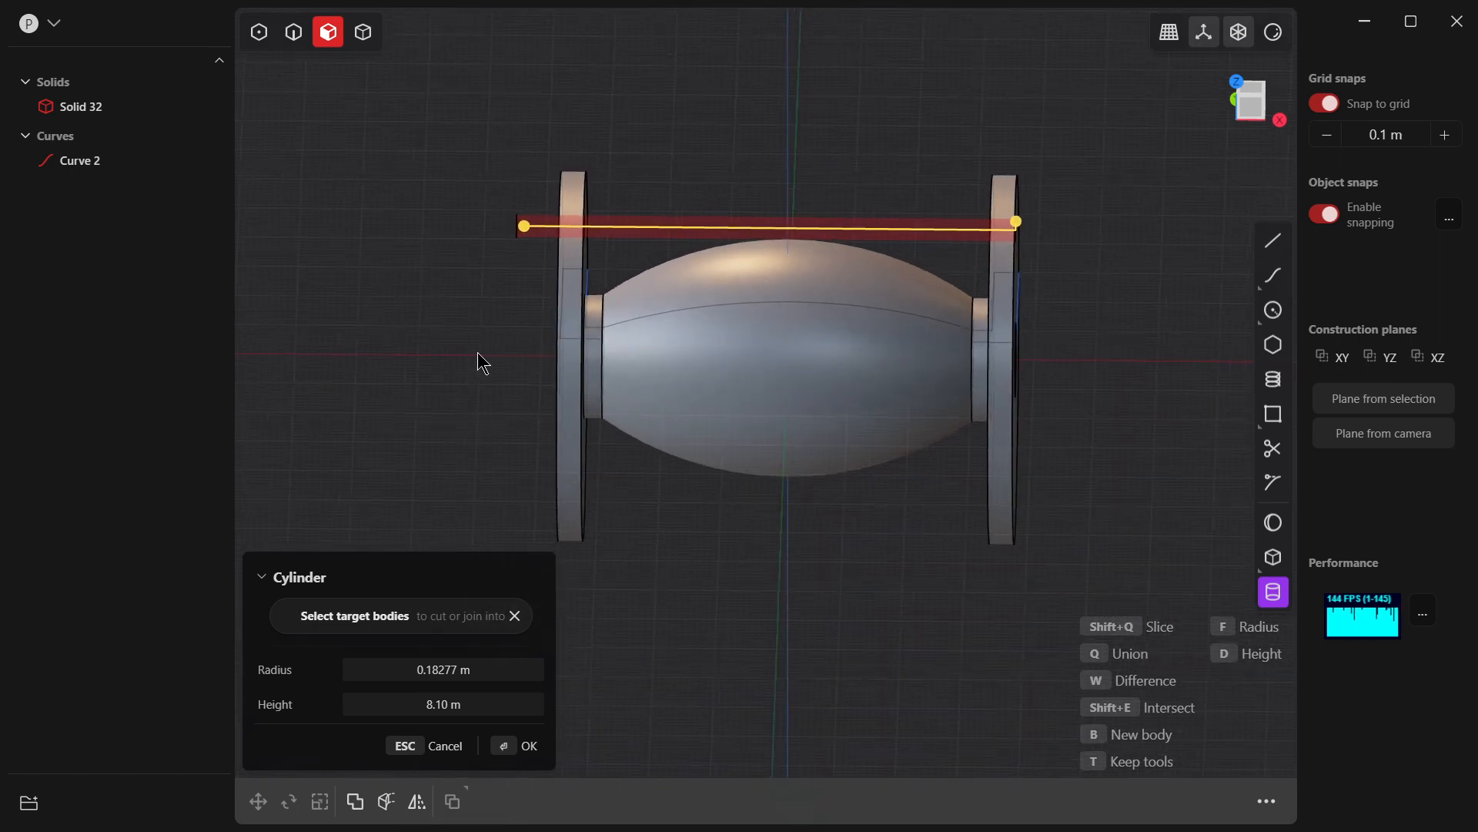
{"action": "middle_click_drag", "start_coordinate": [571, 290], "coordinate": [522, 368]}
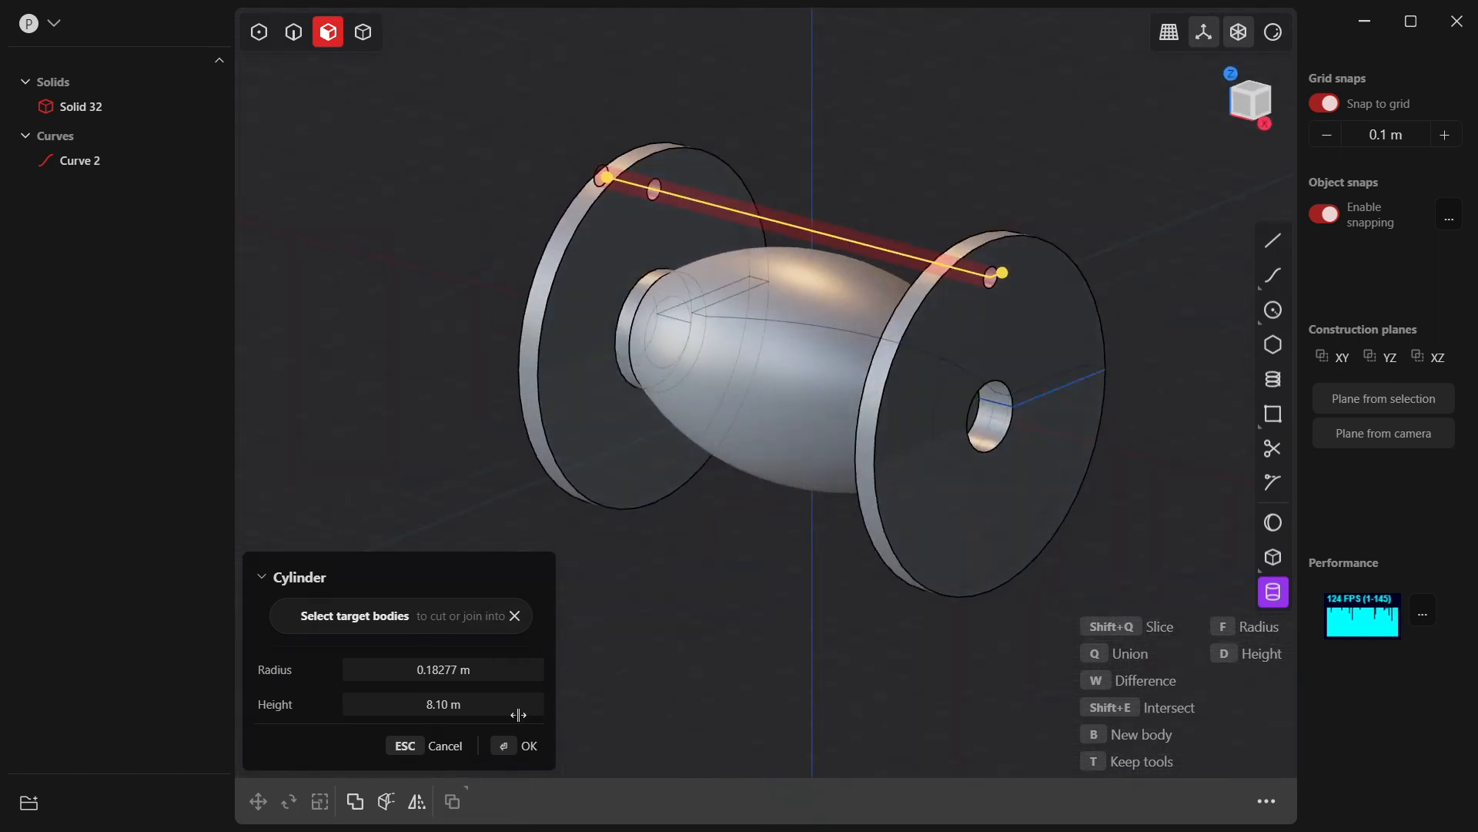
{"action": "left_click", "coordinate": [527, 745]}
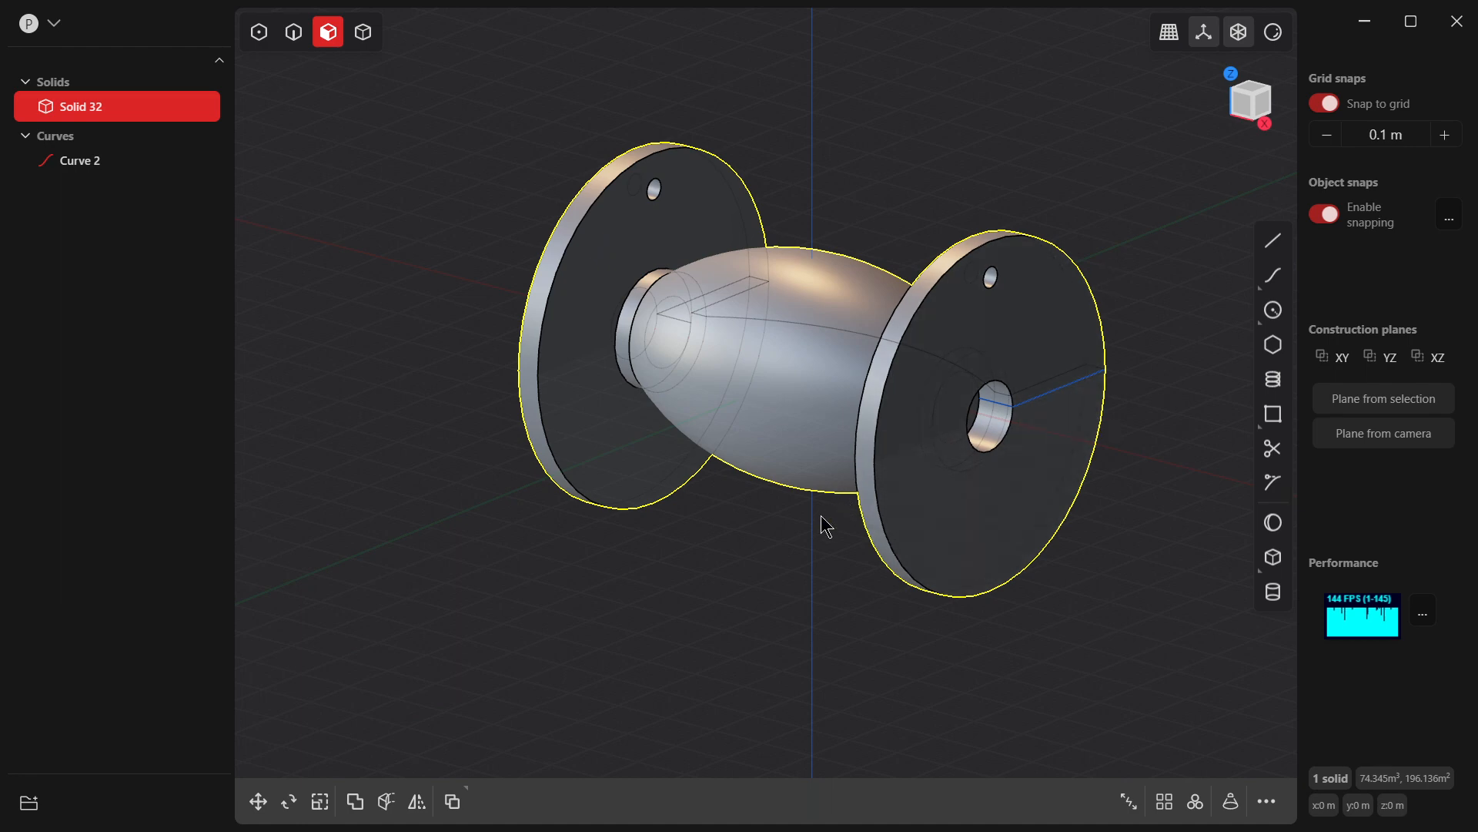
{"action": "left_click", "coordinate": [729, 585]}
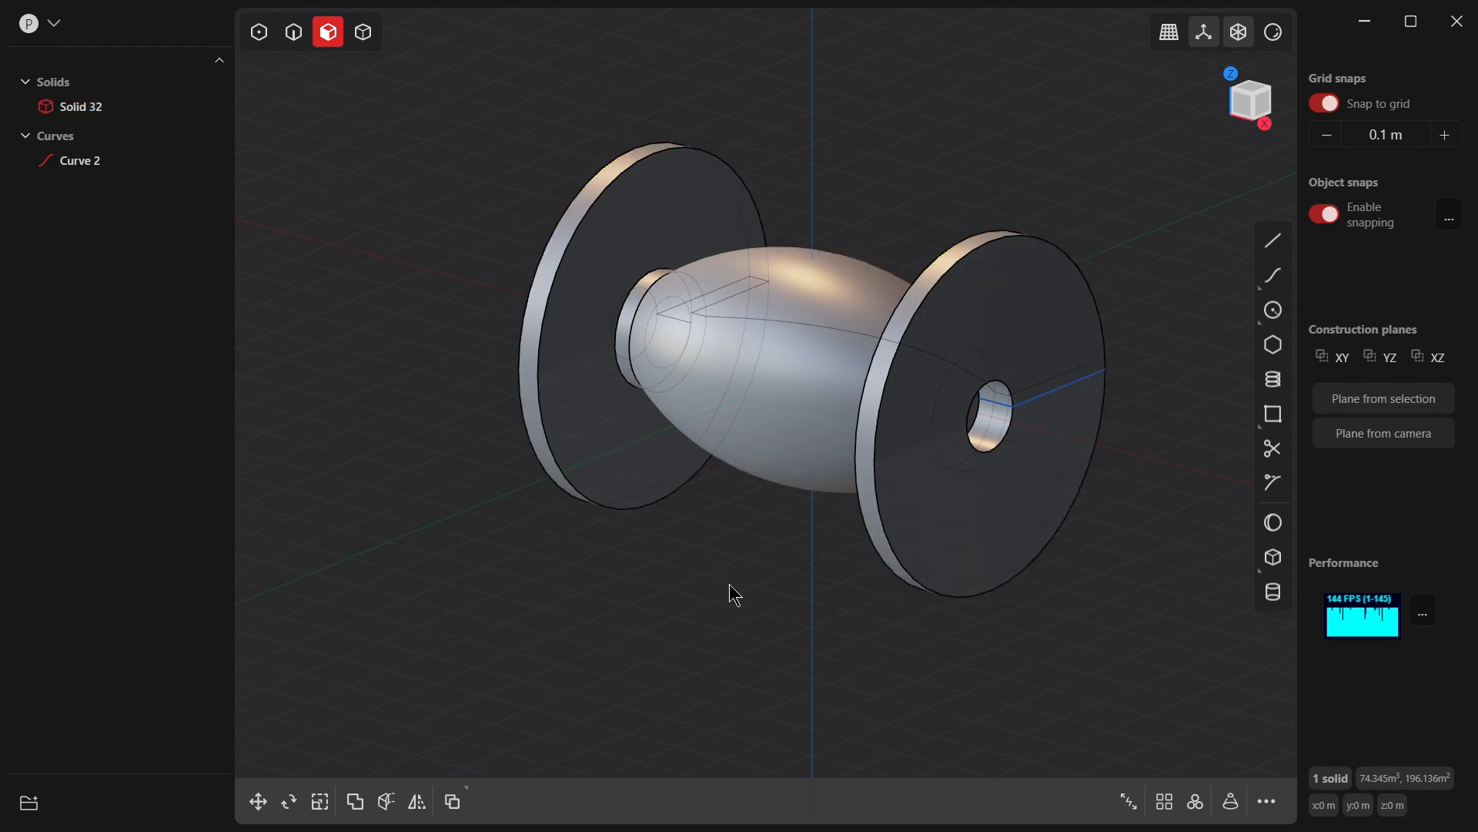
Step: Create a separate cylinder of 0.30 m radius and 11.00 m height above the spool, parallel to the spool's axis
{"action": "key", "text": "KP_1"}
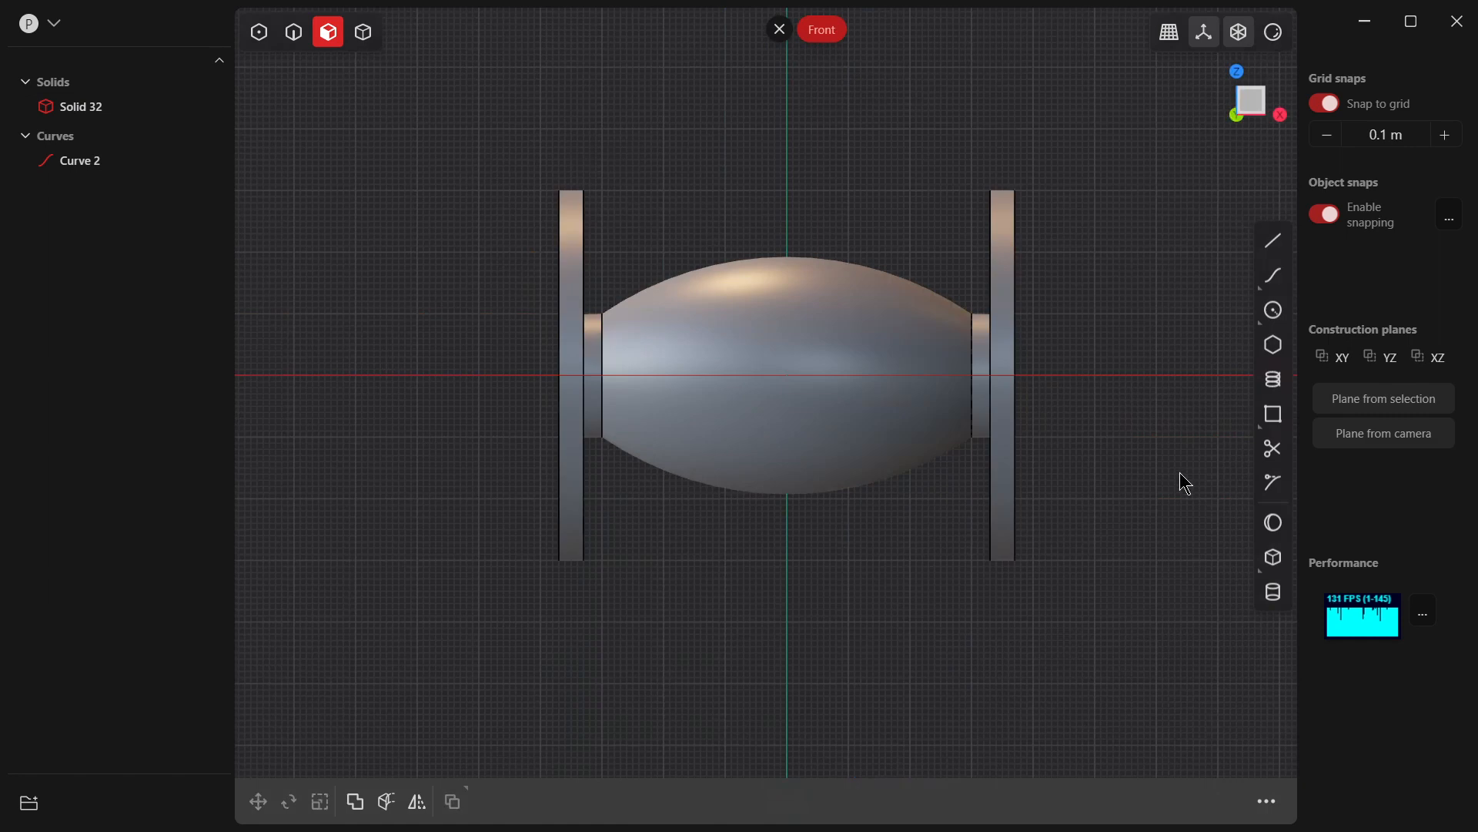
{"action": "key", "text": "KP_3"}
{"action": "left_click", "coordinate": [1273, 591]}
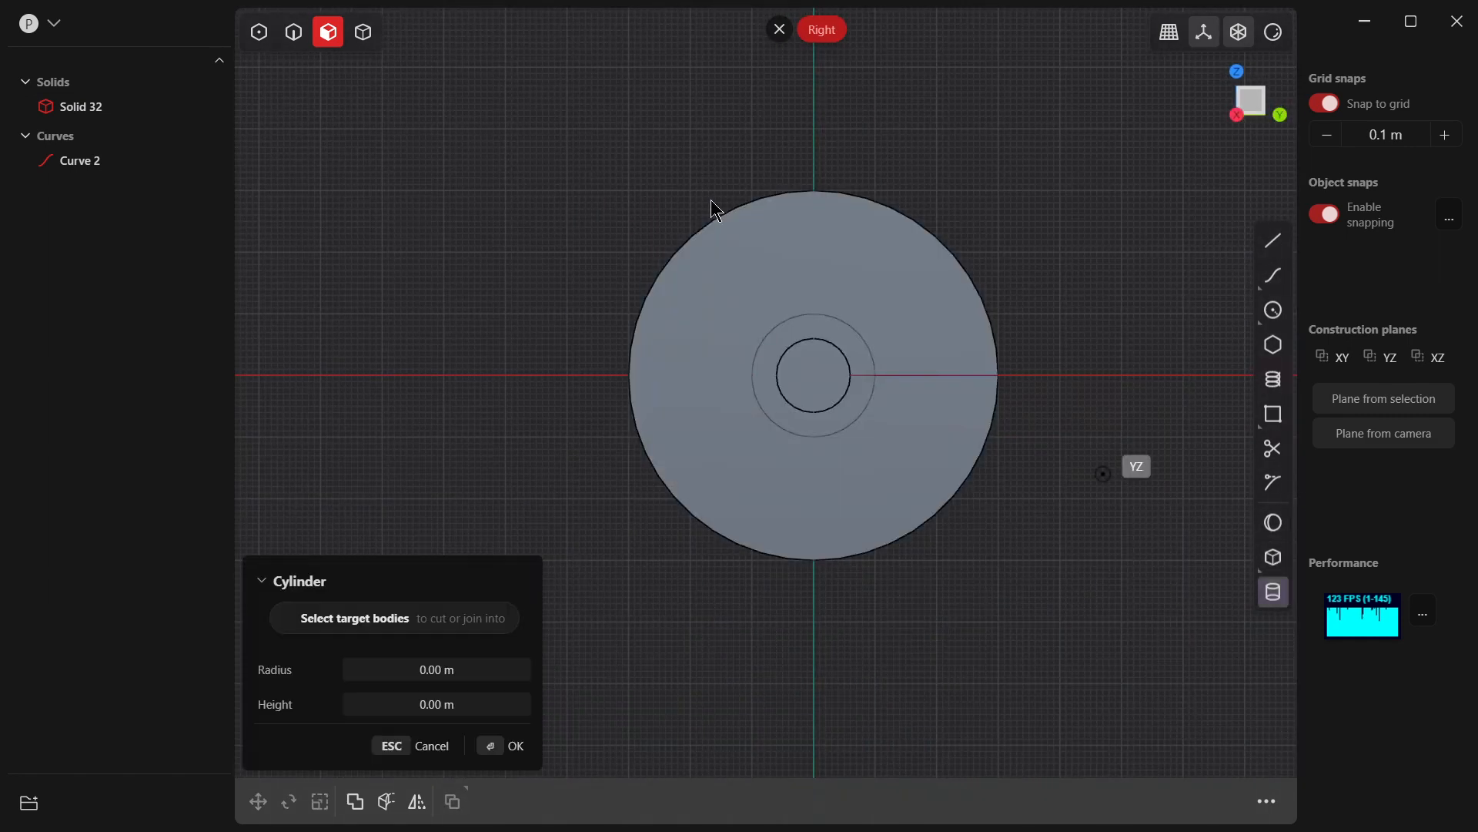
{"action": "left_click", "coordinate": [815, 128]}
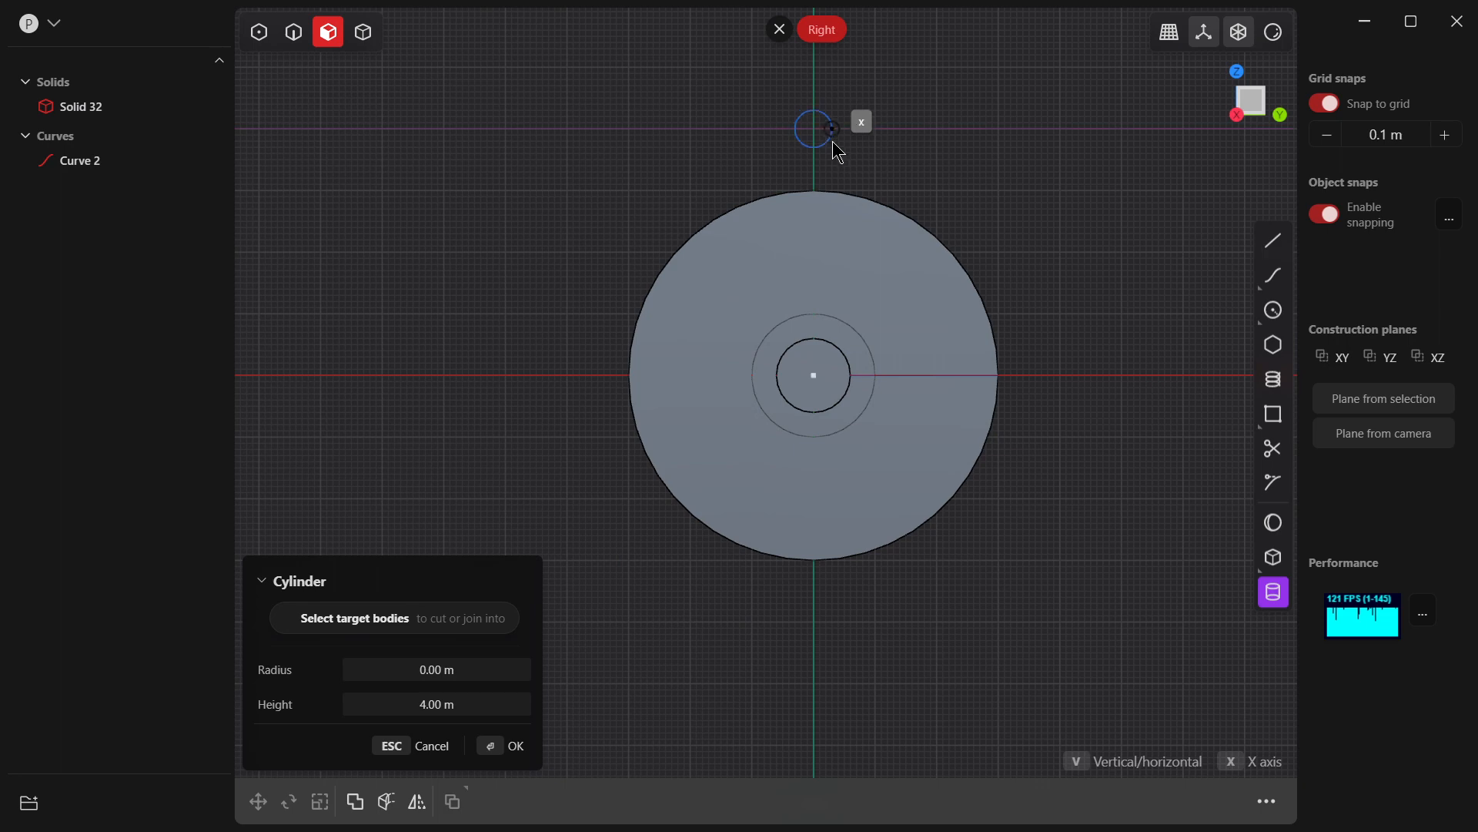
{"action": "left_click", "coordinate": [833, 142]}
{"action": "middle_click_drag", "start_coordinate": [684, 129], "coordinate": [875, 159]}
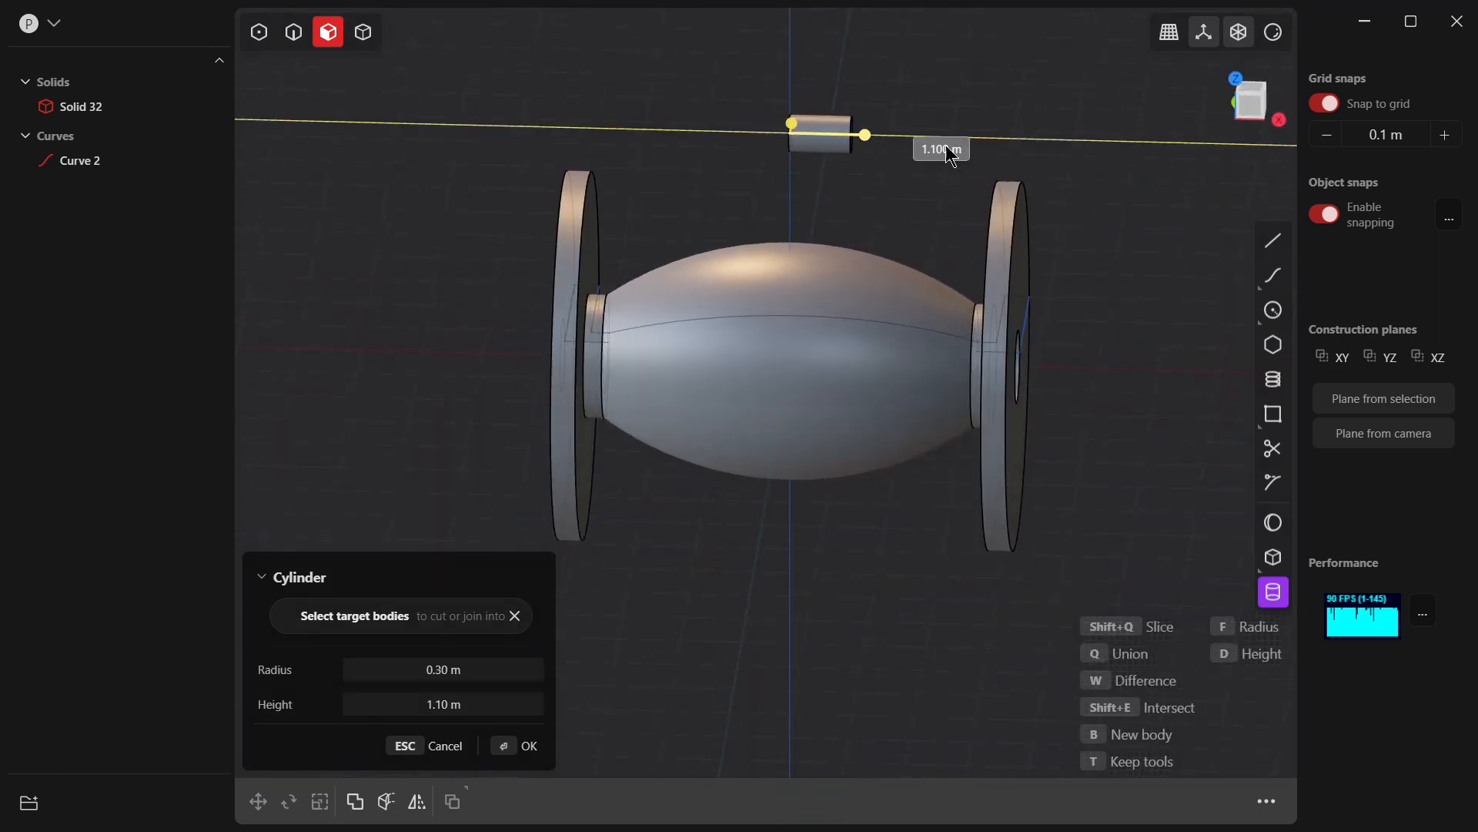
{"action": "scroll", "coordinate": [1127, 227], "scroll_direction": "down", "scroll_amount": 3}
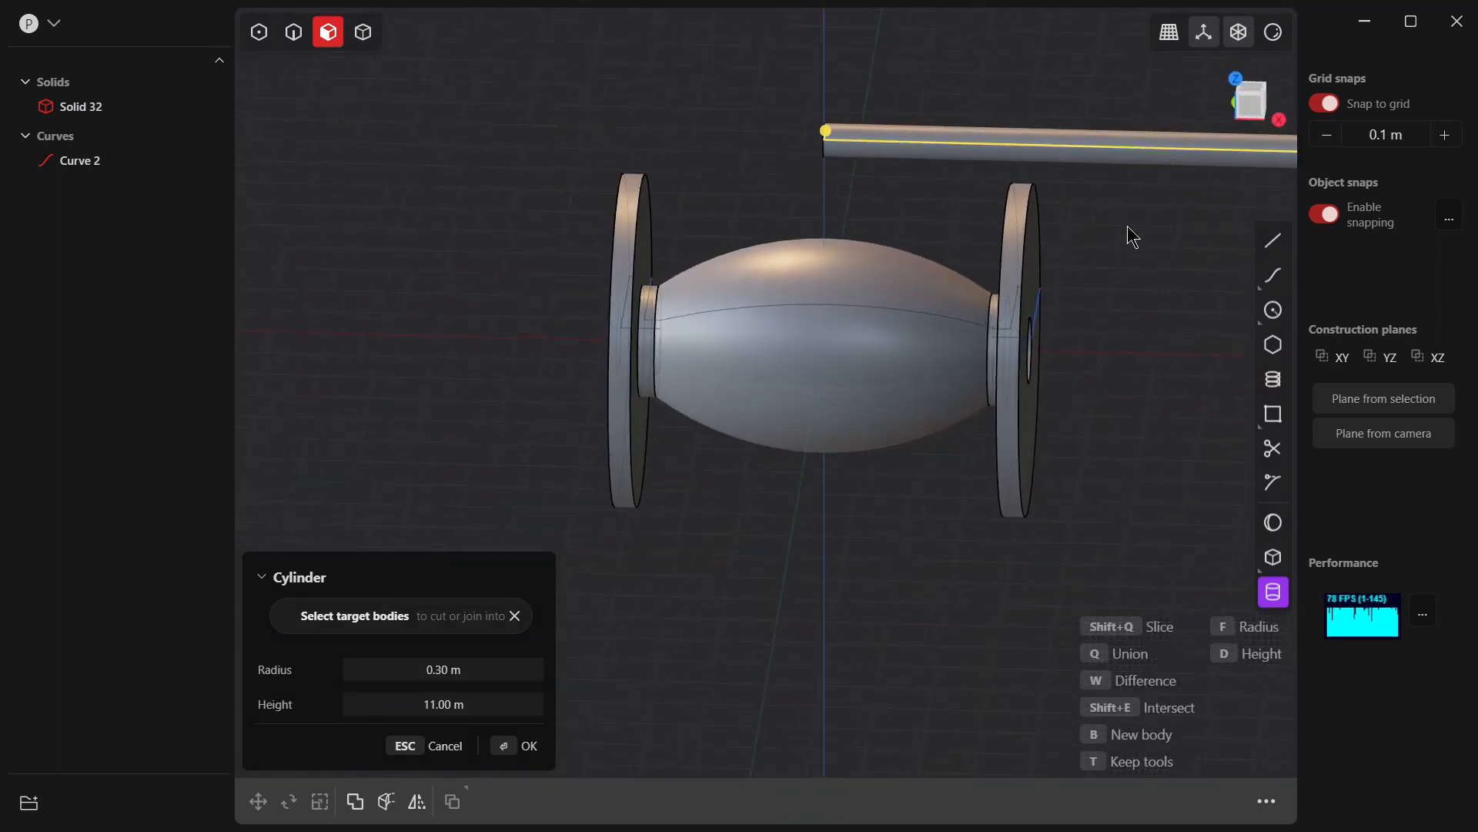
{"action": "left_click", "coordinate": [516, 745]}
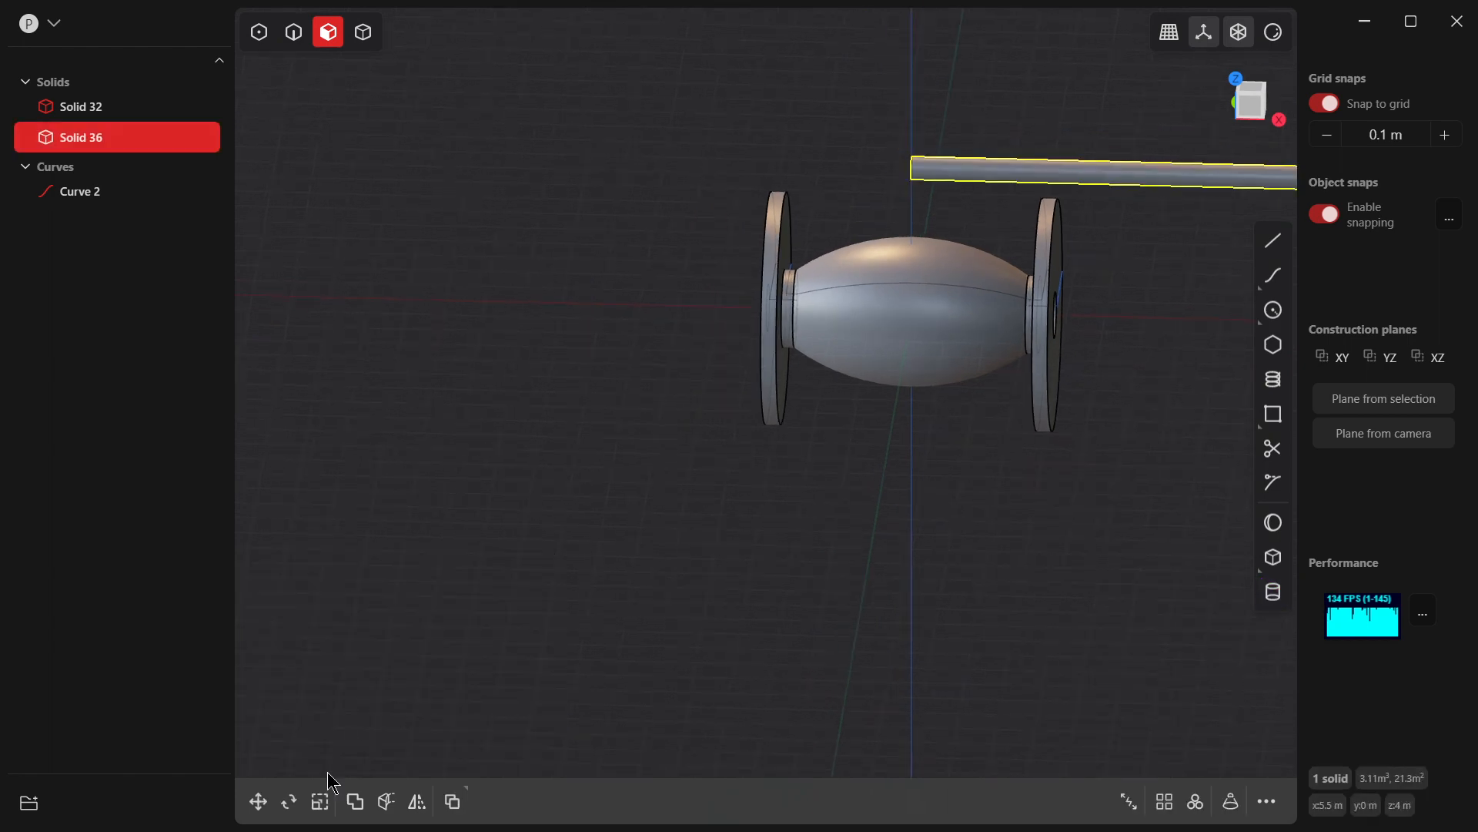
Step: Move the long cylinder -4.90 m along X and -1.60 m along Z so it passes through both flanges
{"action": "key", "text": "g"}
{"action": "left_click_drag", "start_coordinate": [1164, 175], "coordinate": [995, 196]}
{"action": "key", "text": "KP_1"}
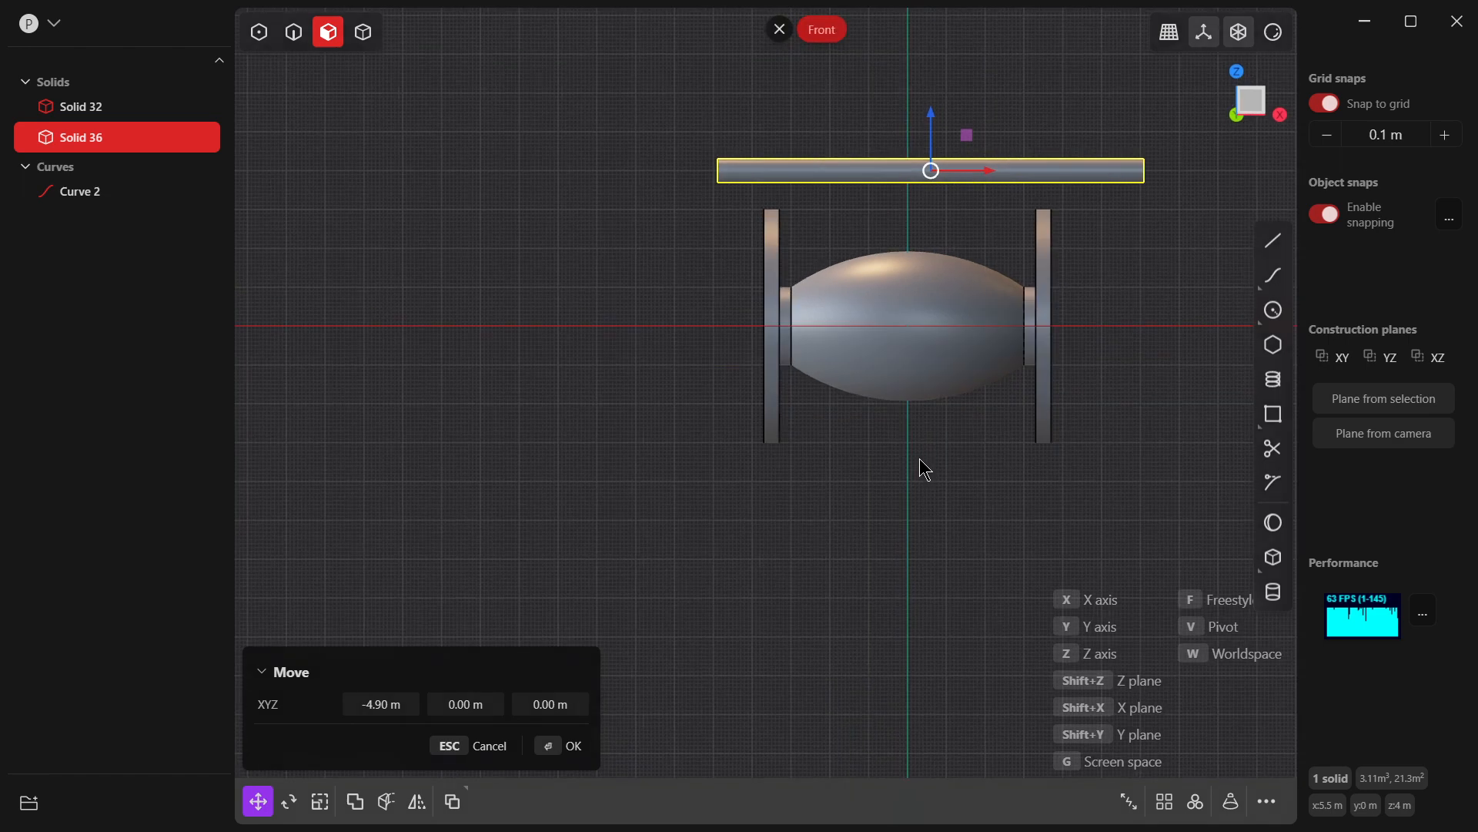
{"action": "left_click_drag", "start_coordinate": [930, 136], "coordinate": [928, 171]}
{"action": "middle_click_drag", "start_coordinate": [990, 123], "coordinate": [851, 137]}
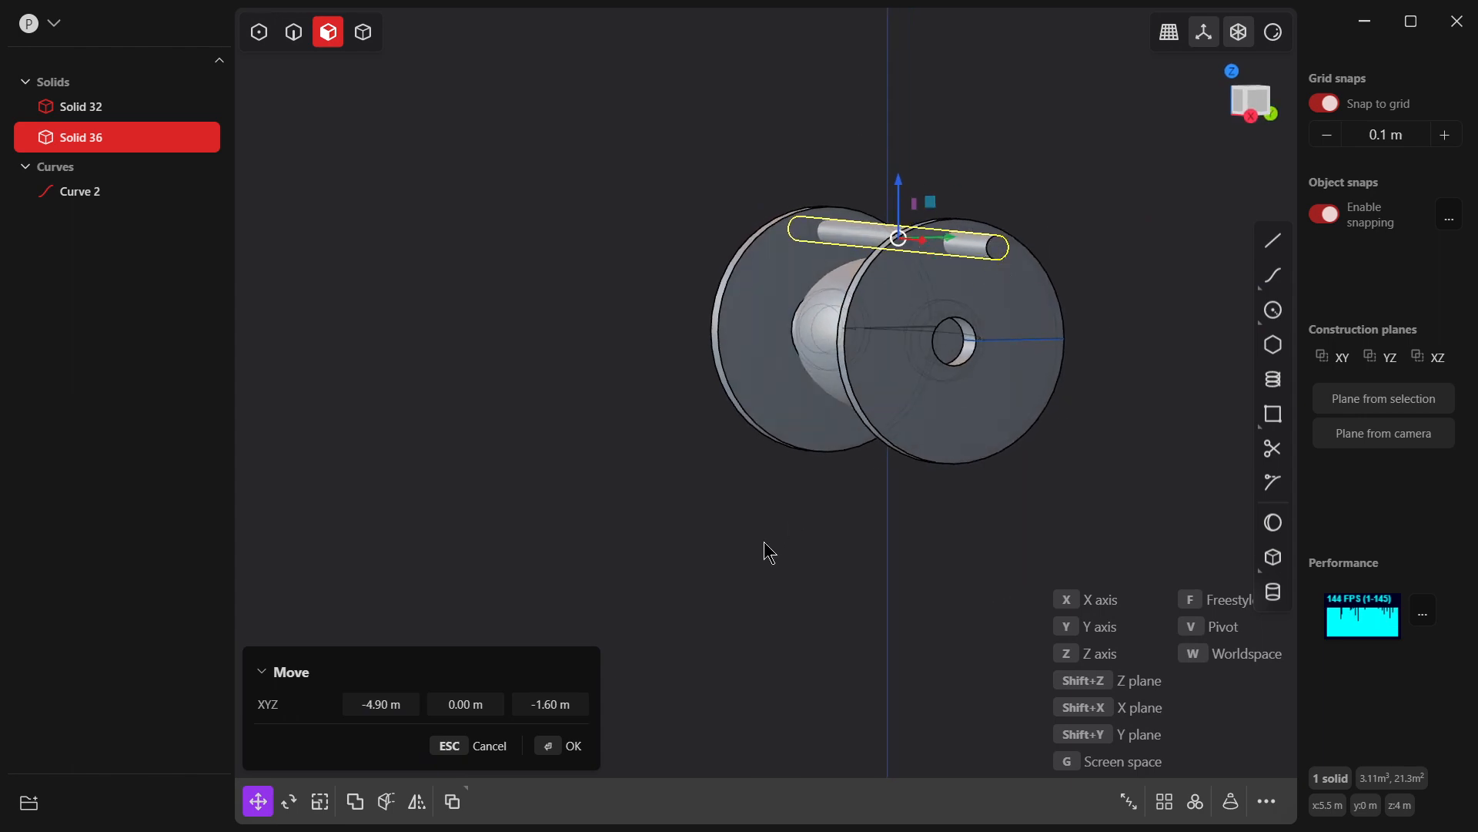
Step: Create a 360-degree radial array of 6 cylinders around the spool's center, seen from the right view
{"action": "key", "text": "KP_1"}
{"action": "key", "text": "KP_3"}
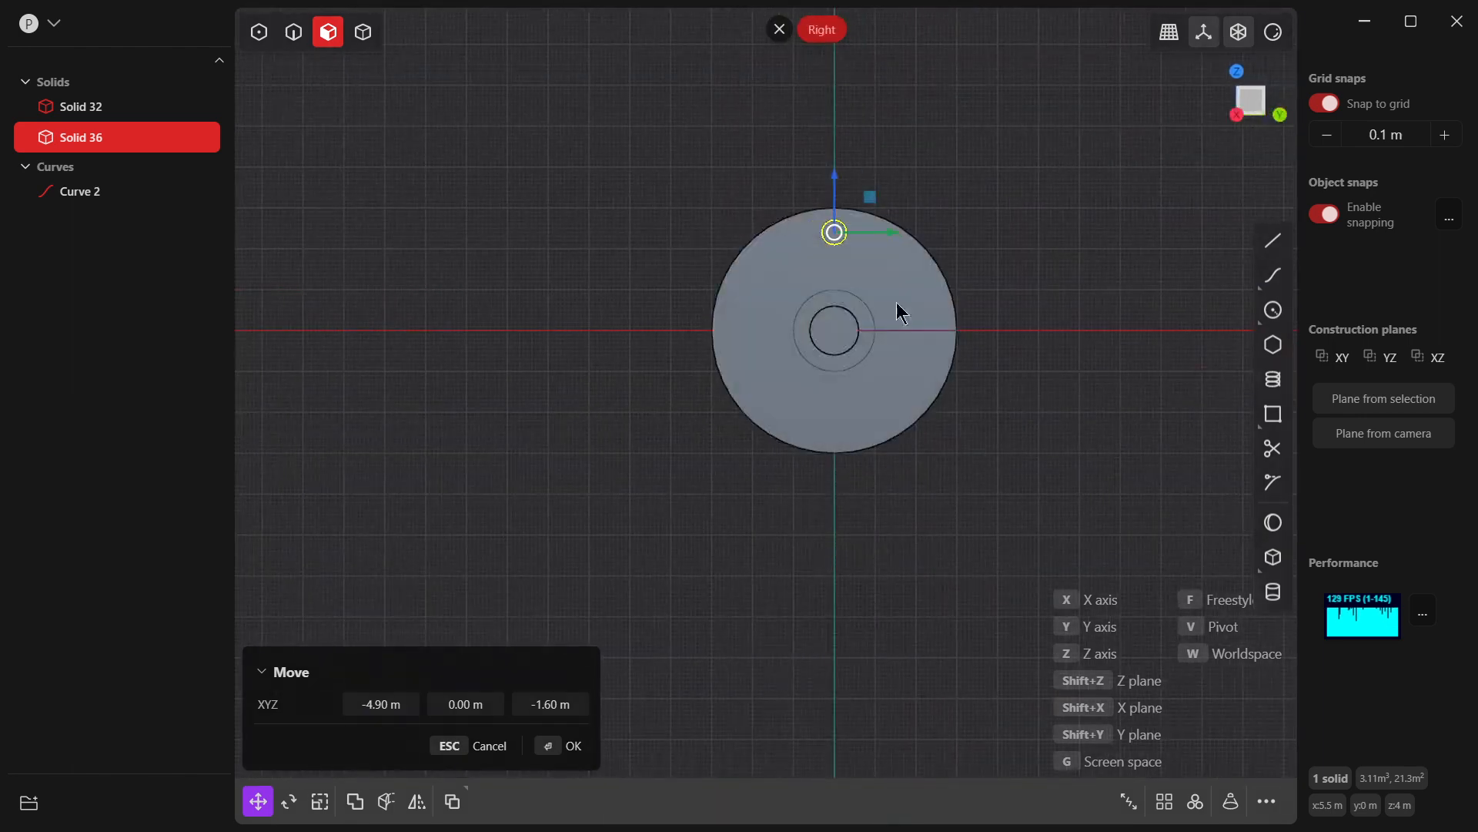
{"action": "left_click", "coordinate": [1195, 801]}
{"action": "left_click", "coordinate": [835, 331]}
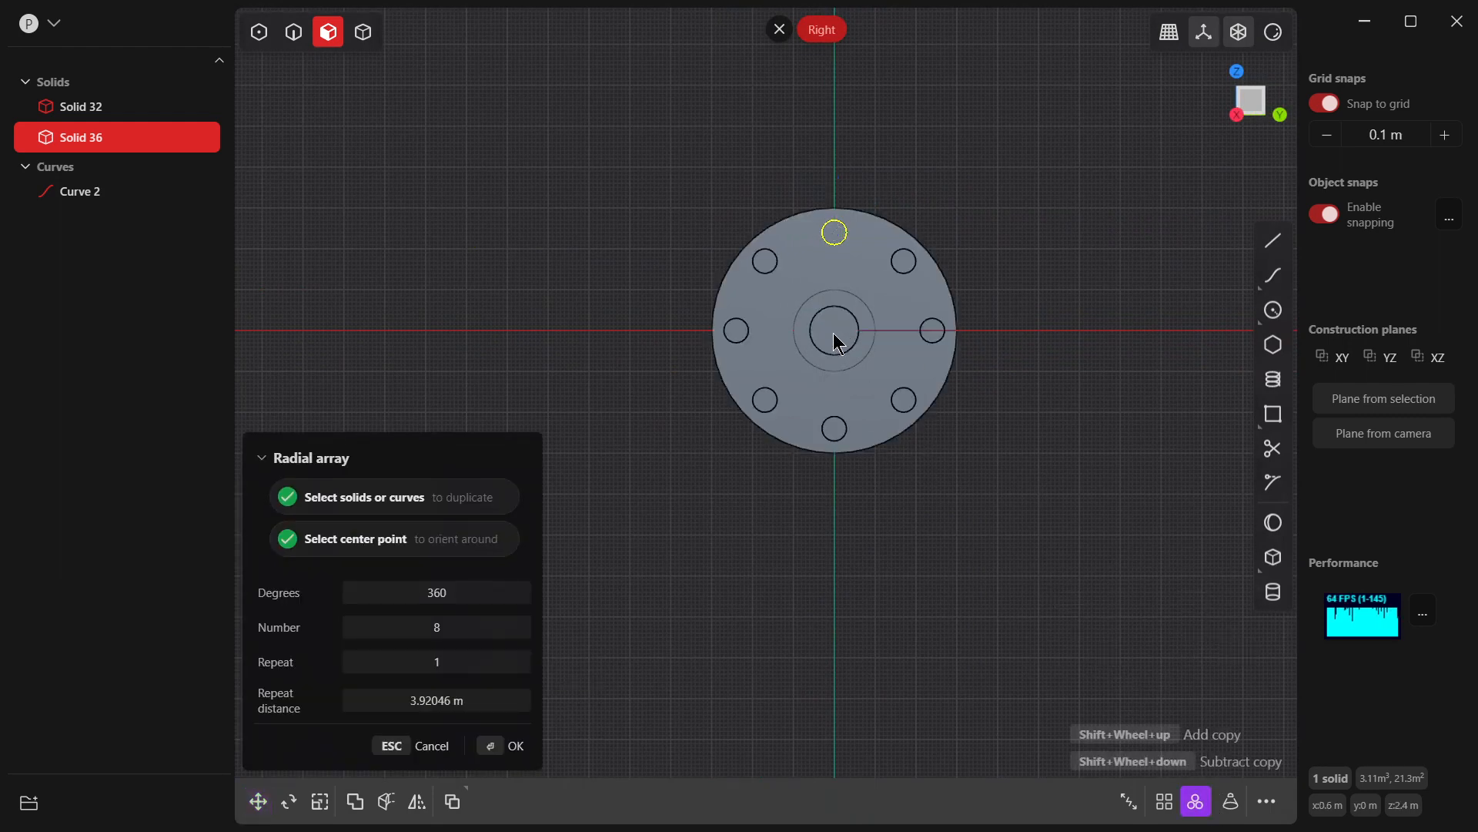
{"action": "middle_click_drag", "start_coordinate": [770, 399], "coordinate": [811, 448]}
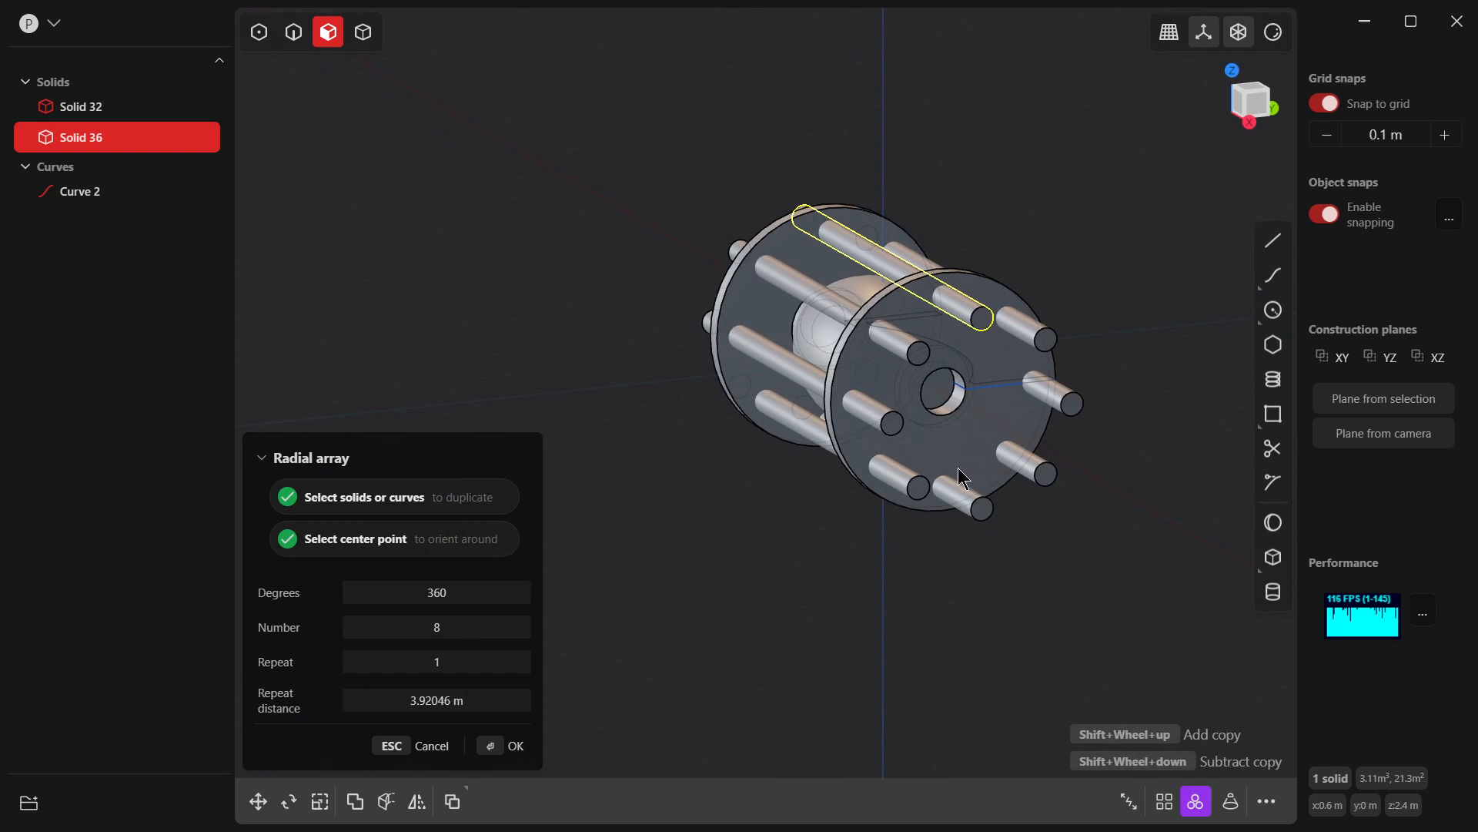
{"action": "left_click", "coordinate": [437, 627]}
{"action": "type", "text": "6"}
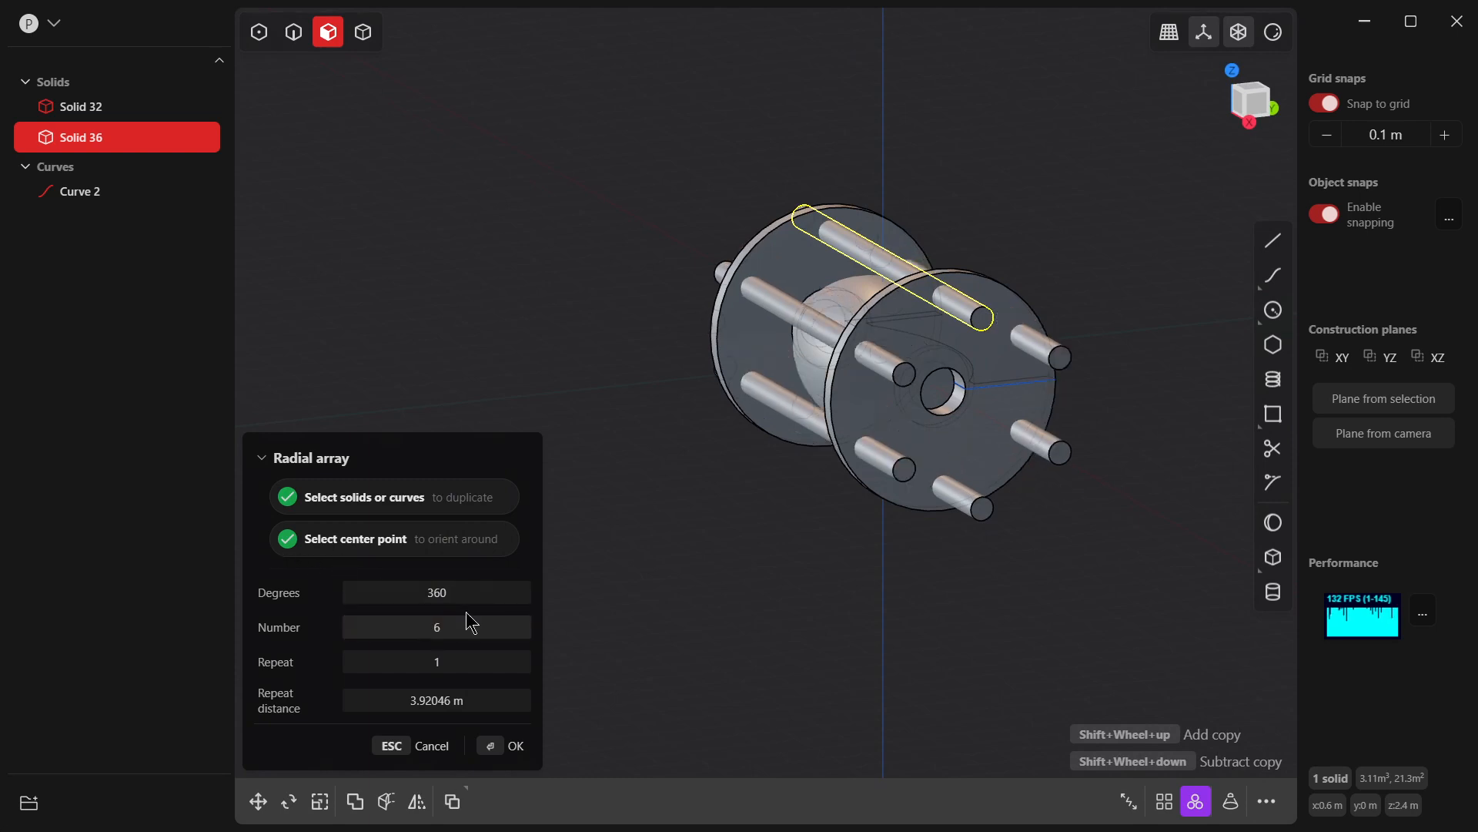
{"action": "left_click", "coordinate": [498, 747]}
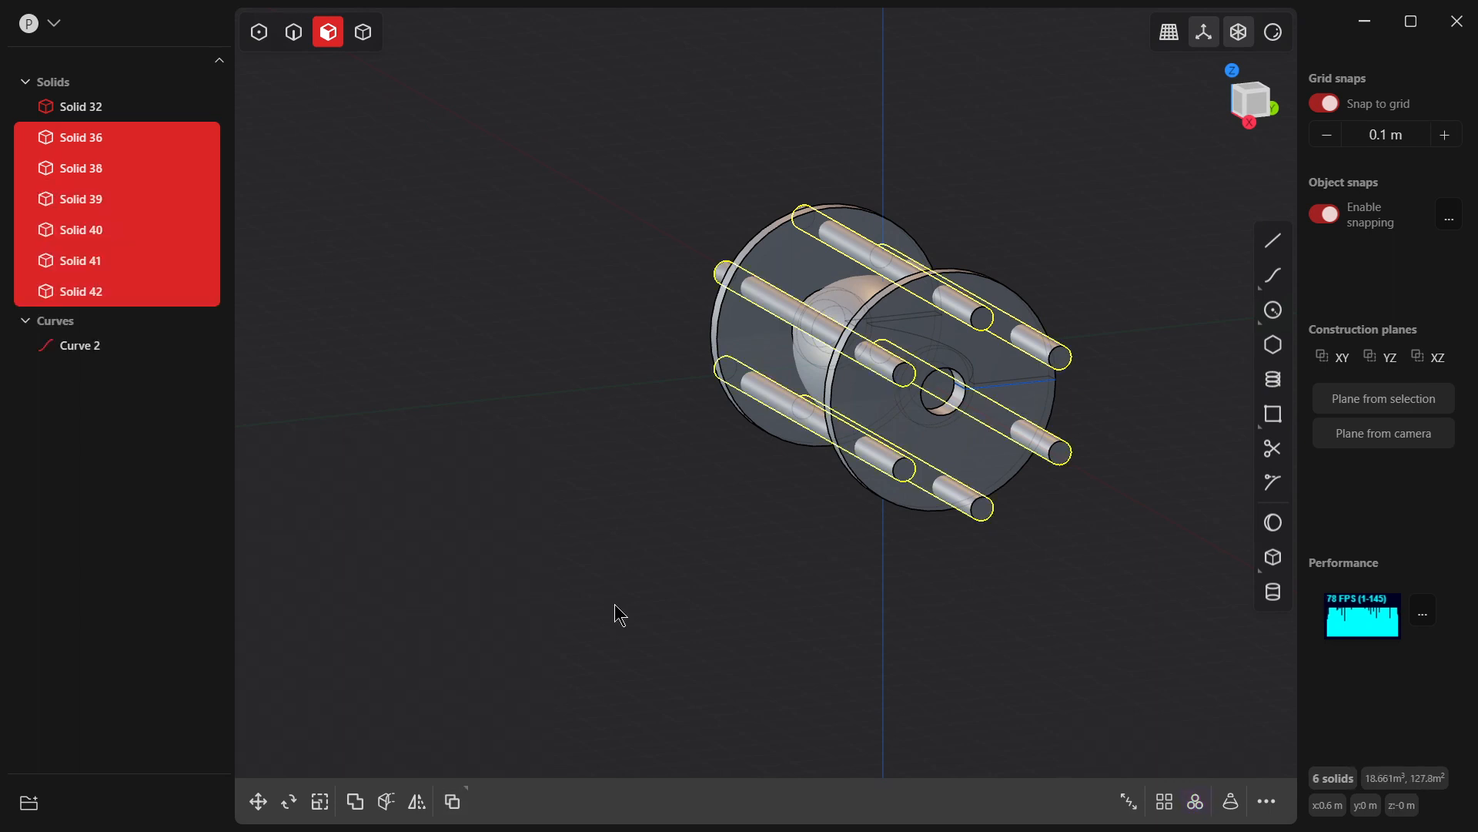
Step: Clear the selection and switch the selection mode to solids only
{"action": "left_click", "coordinate": [462, 620]}
{"action": "left_click", "coordinate": [867, 401]}
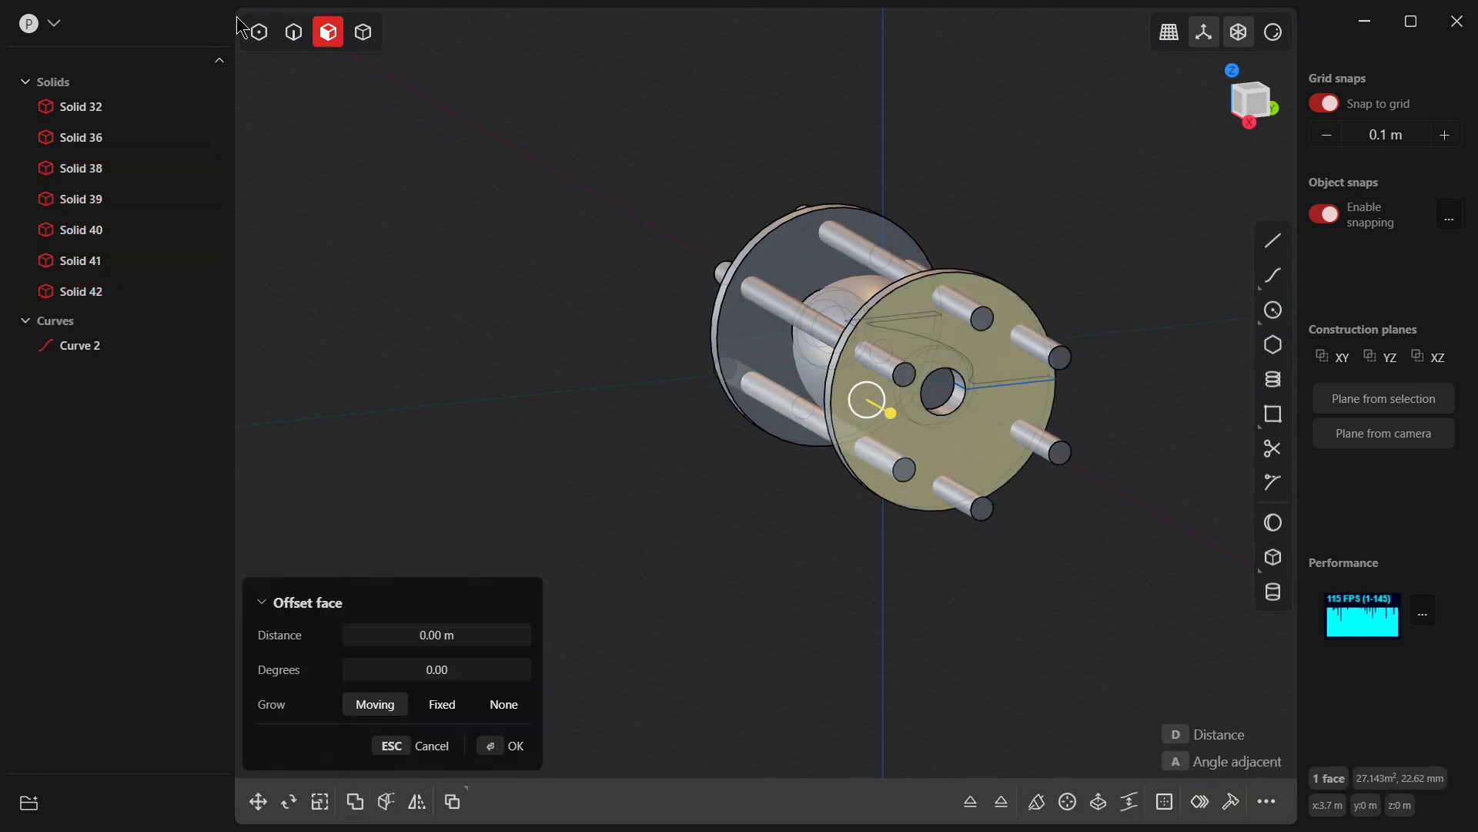
{"action": "left_click", "coordinate": [363, 34]}
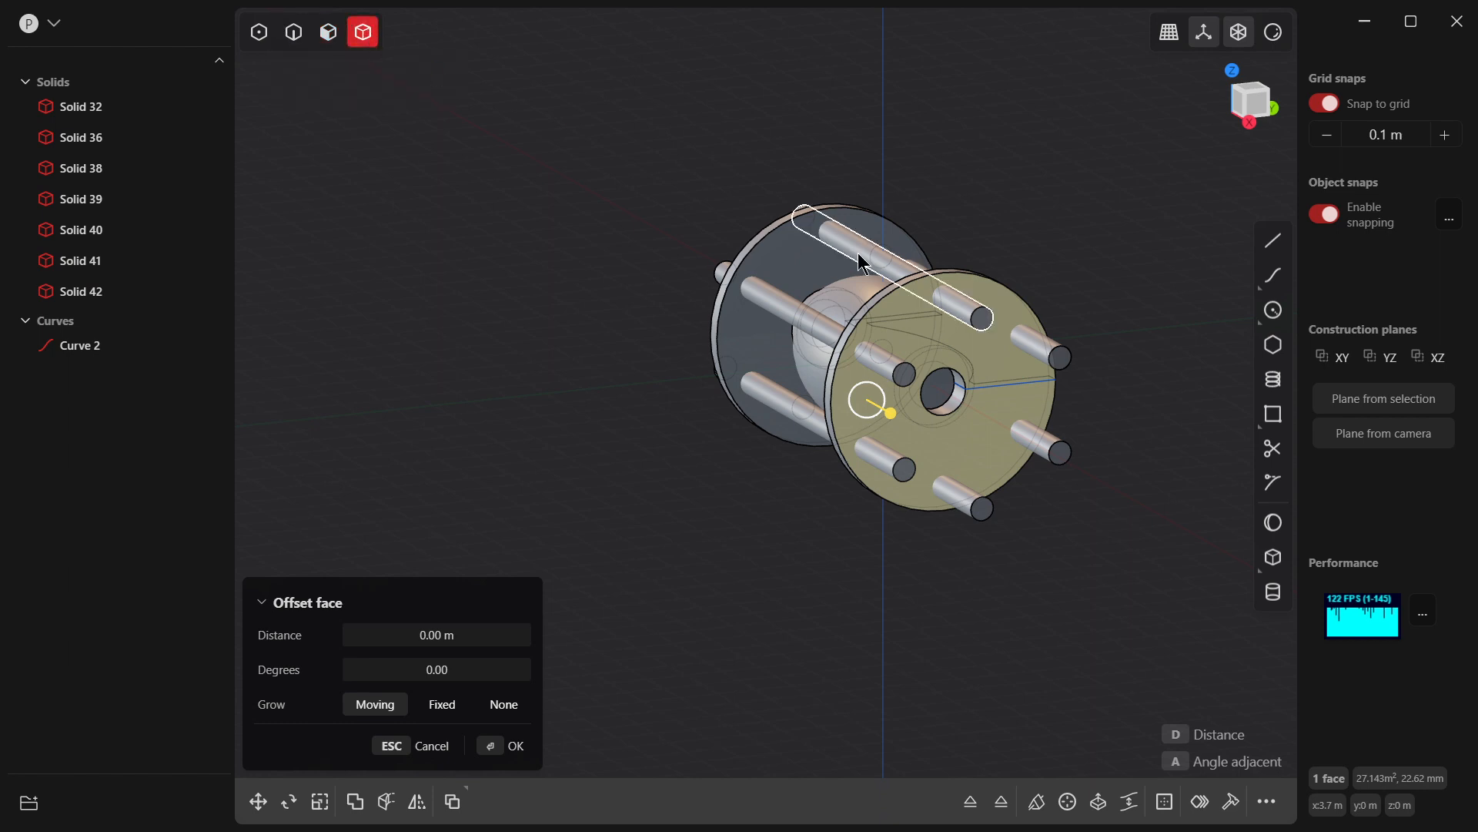
{"action": "key", "text": "Escape"}
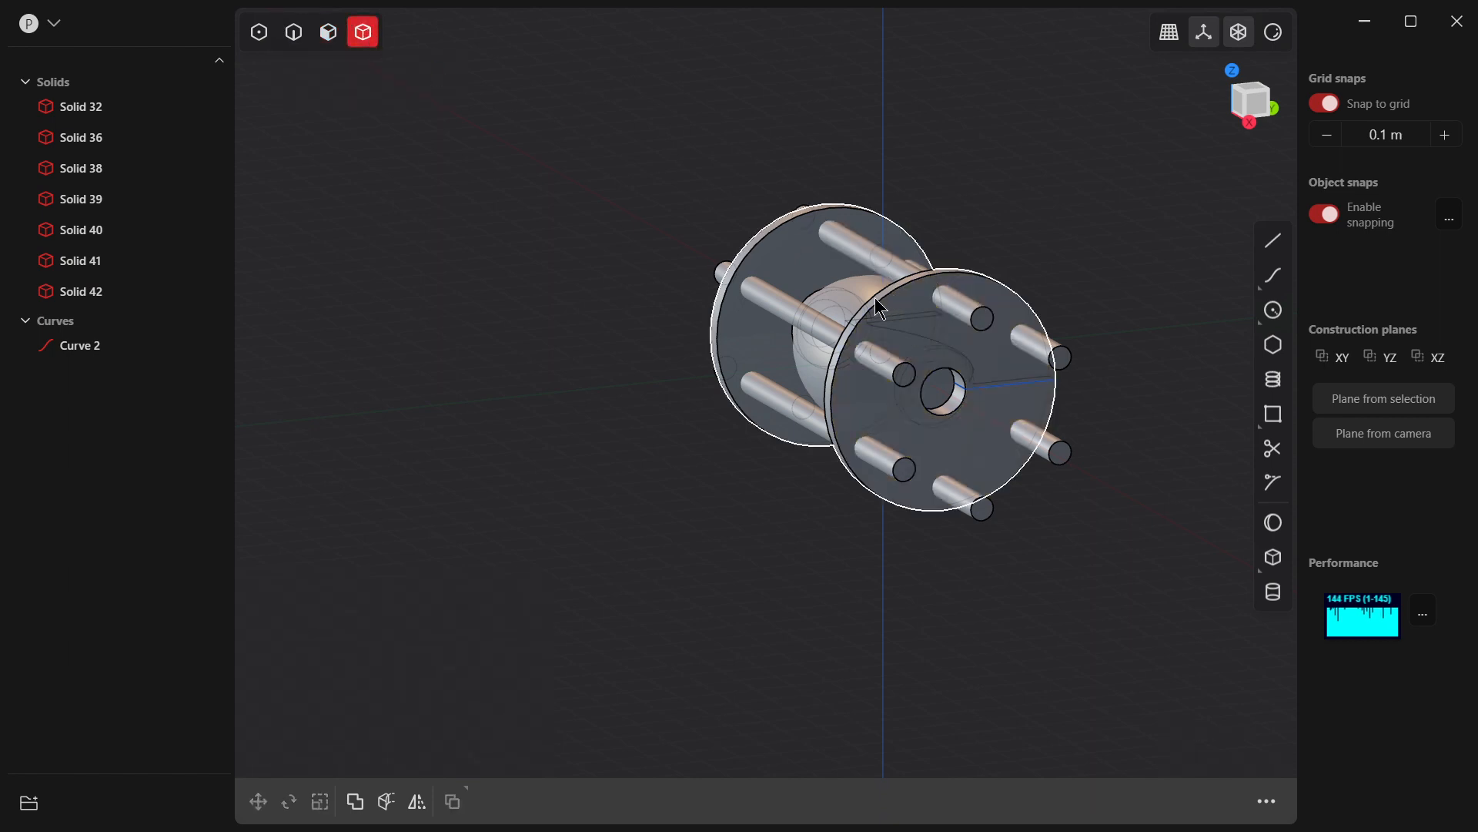
{"action": "left_click", "coordinate": [366, 804]}
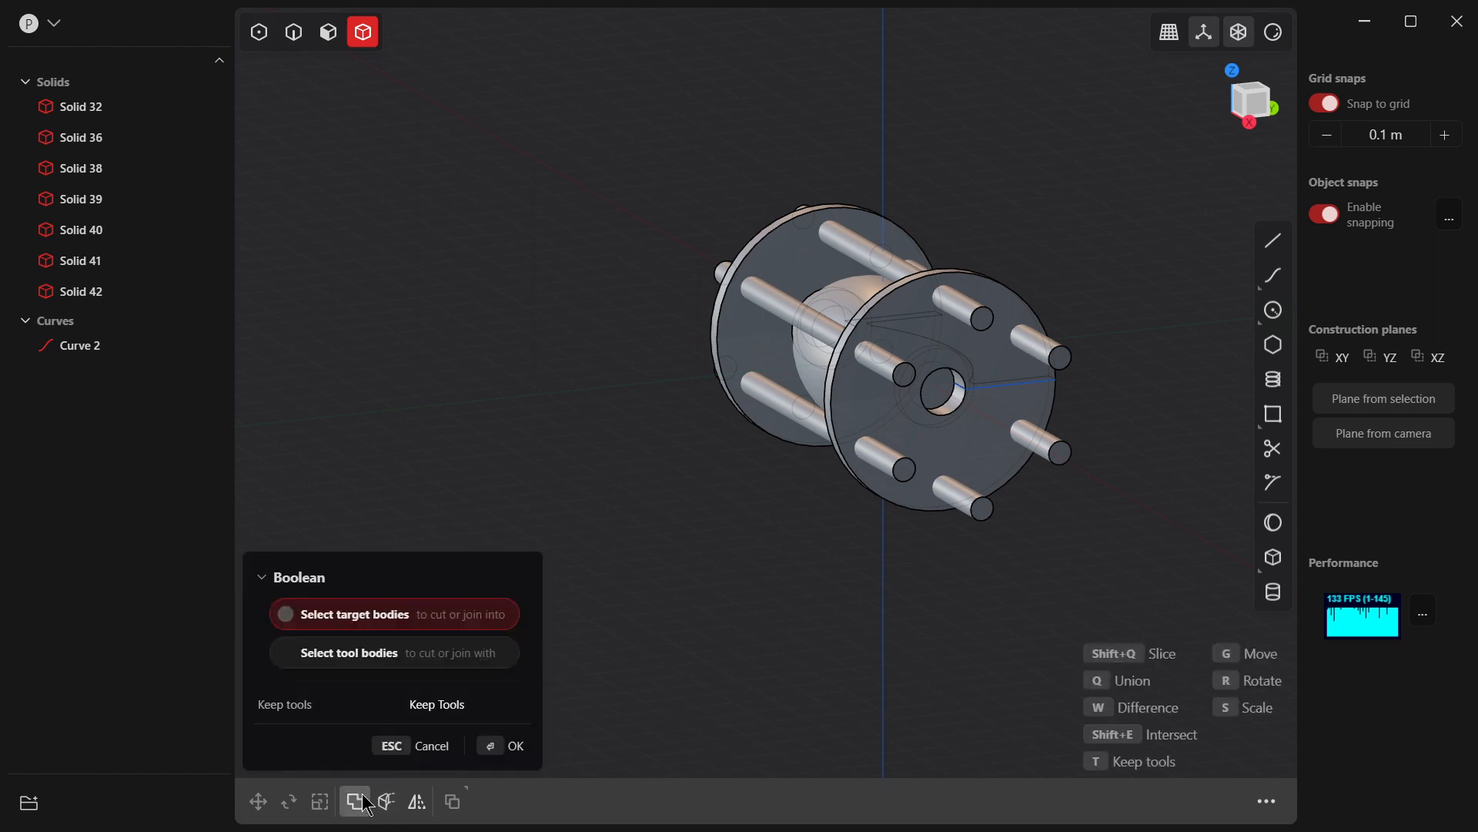
{"action": "left_click", "coordinate": [814, 324]}
{"action": "left_click", "coordinate": [902, 271]}
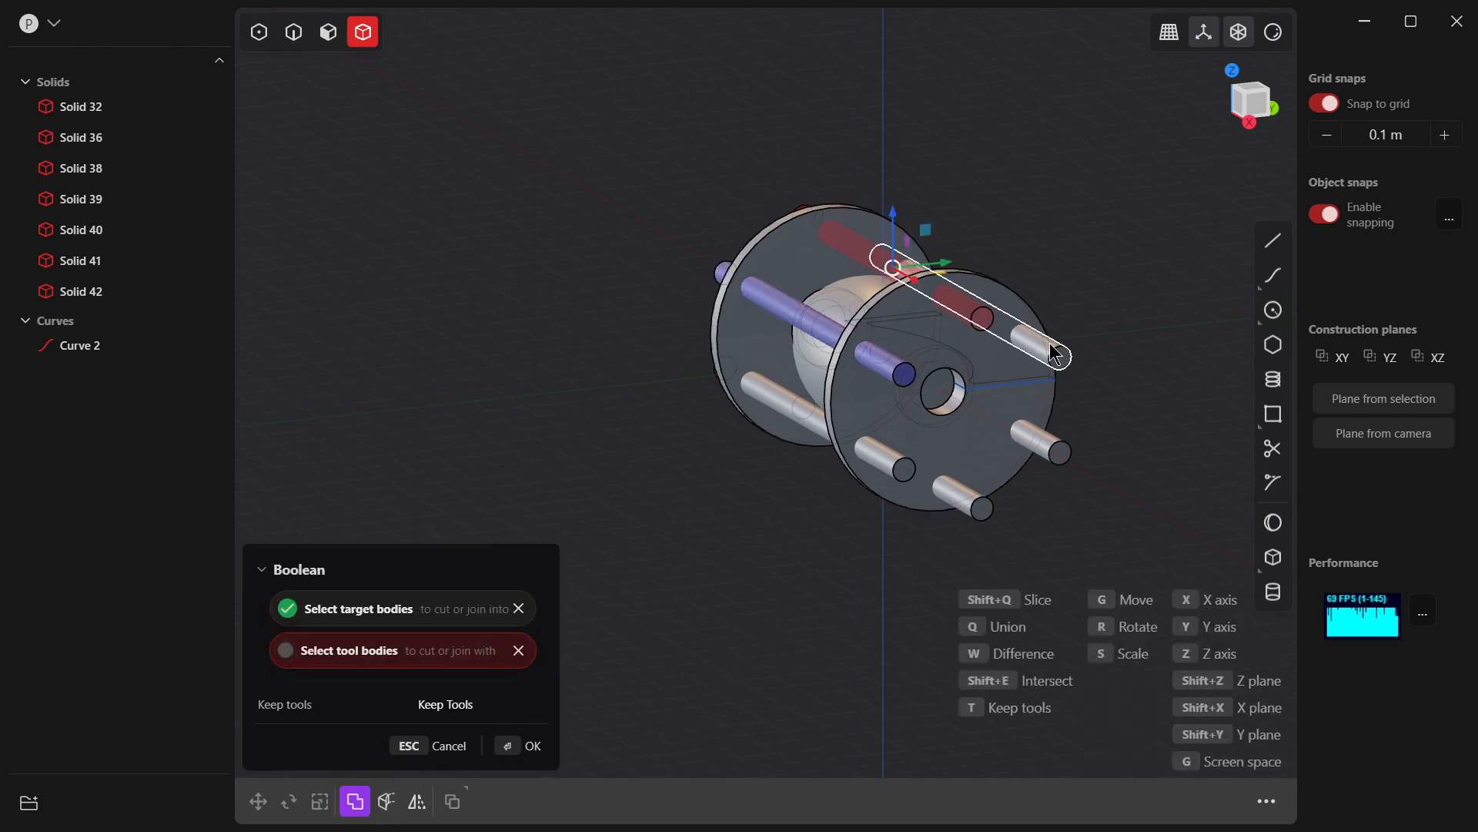
{"action": "left_click", "coordinate": [1049, 352]}
{"action": "left_click", "coordinate": [1065, 454]}
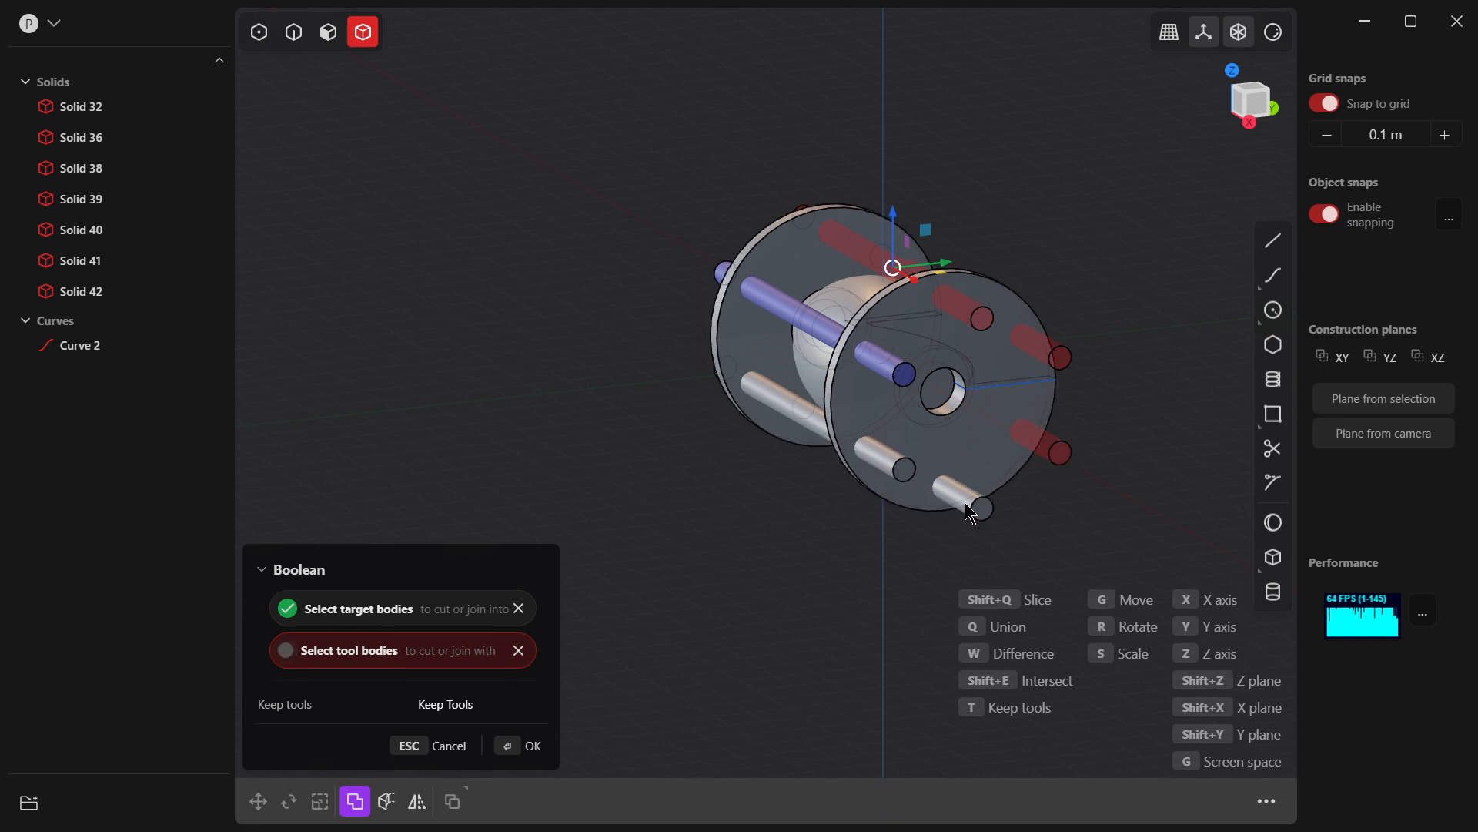
{"action": "left_click", "coordinate": [974, 504]}
{"action": "left_click", "coordinate": [907, 470]}
{"action": "left_click", "coordinate": [860, 383]}
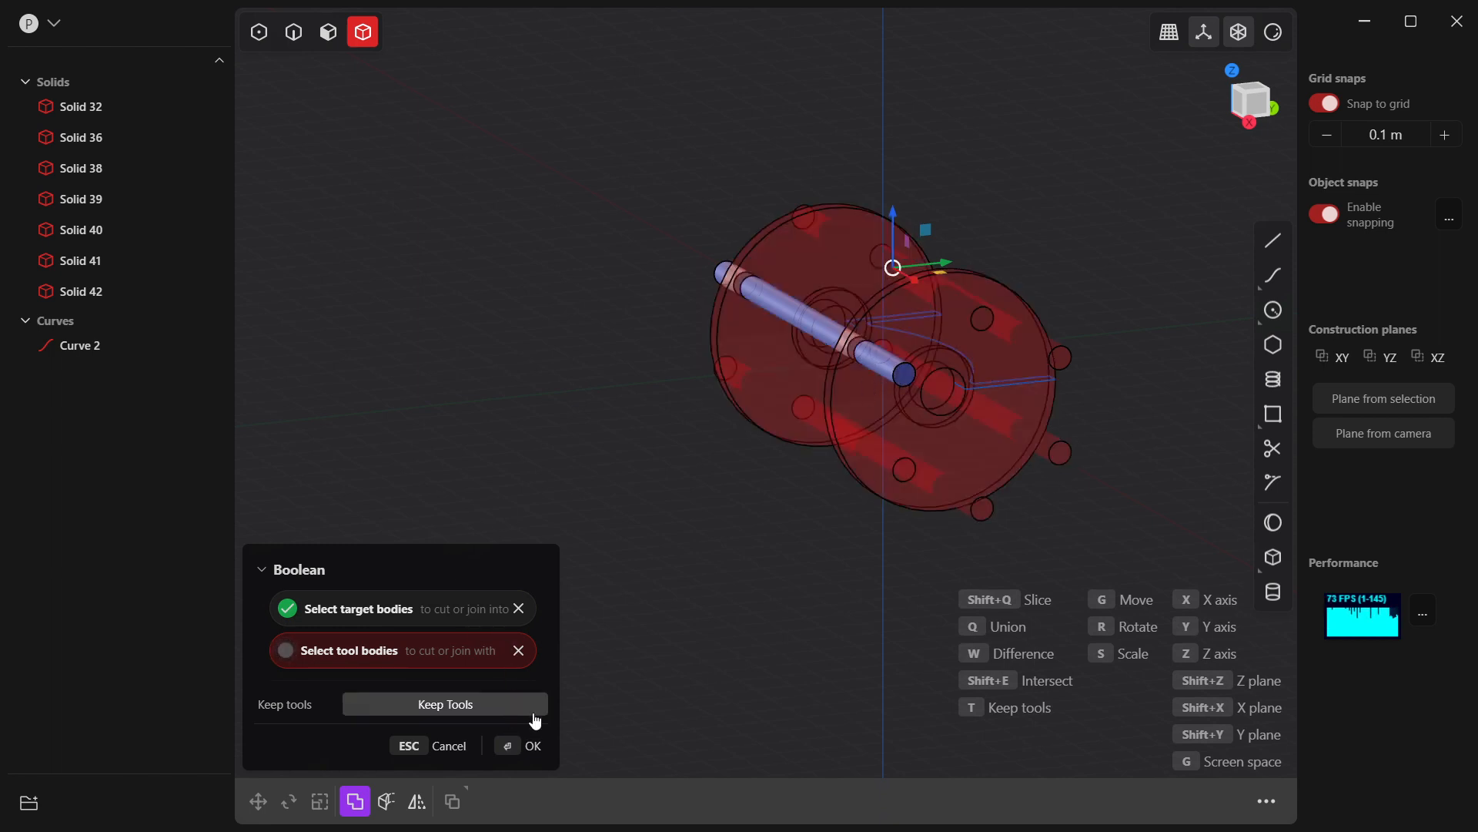
{"action": "key", "text": "Return"}
Step: Subtract all six arrayed cylinders from the spool with a Boolean difference to cut the flange holes
{"action": "left_click", "coordinate": [946, 355]}
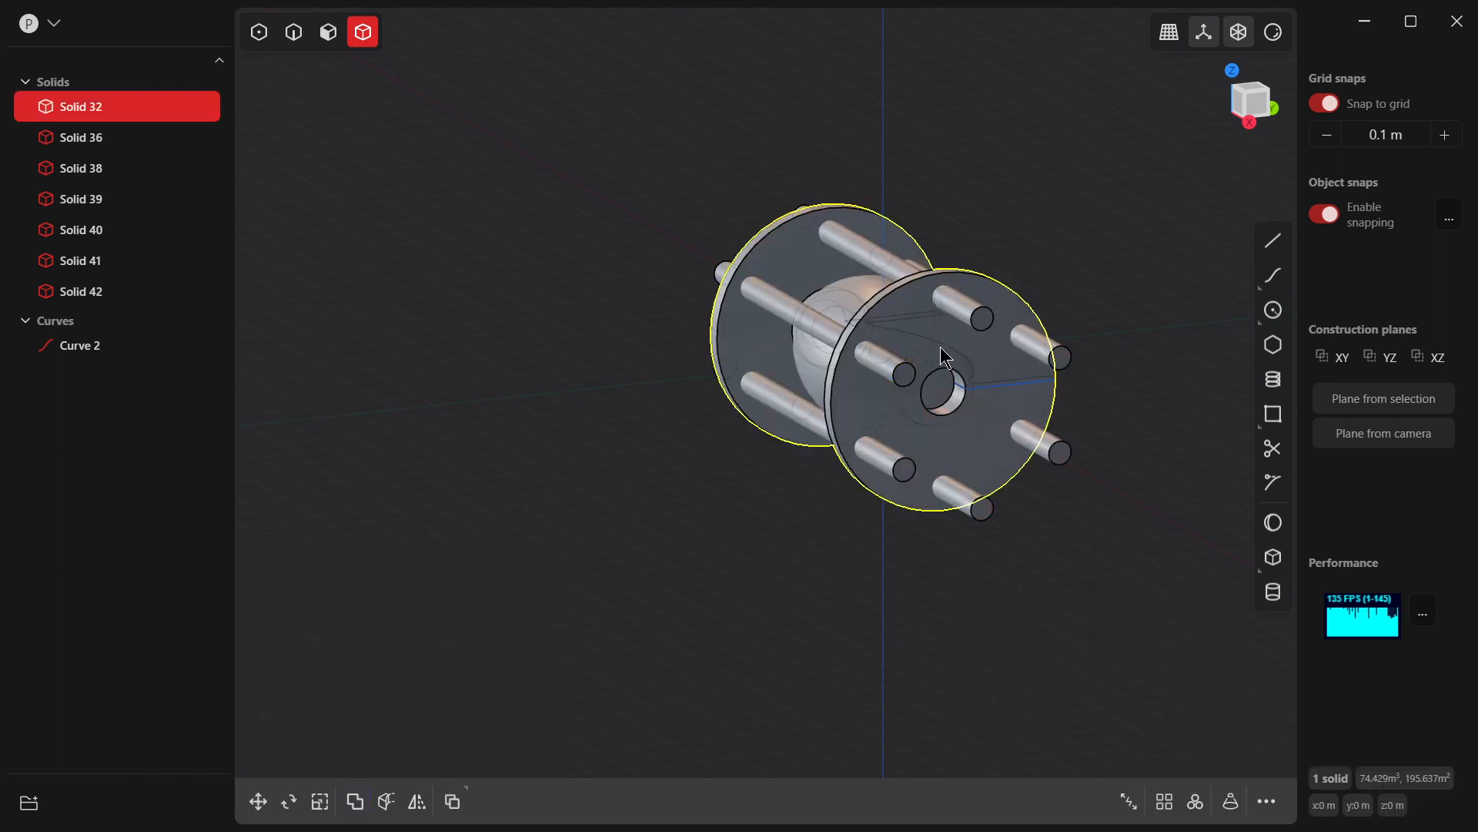
{"action": "left_click", "coordinate": [355, 801]}
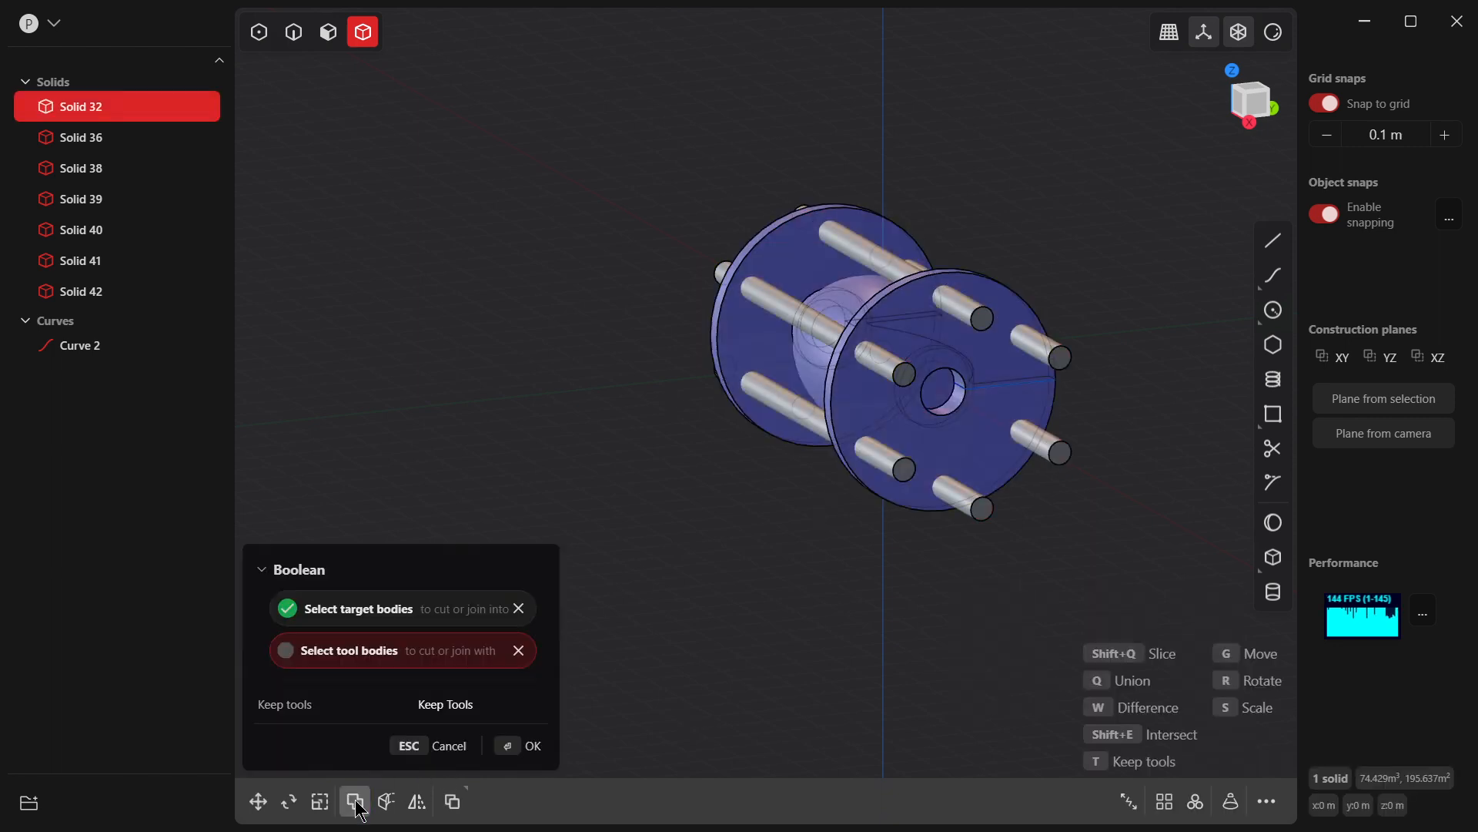
{"action": "left_click", "coordinate": [820, 324]}
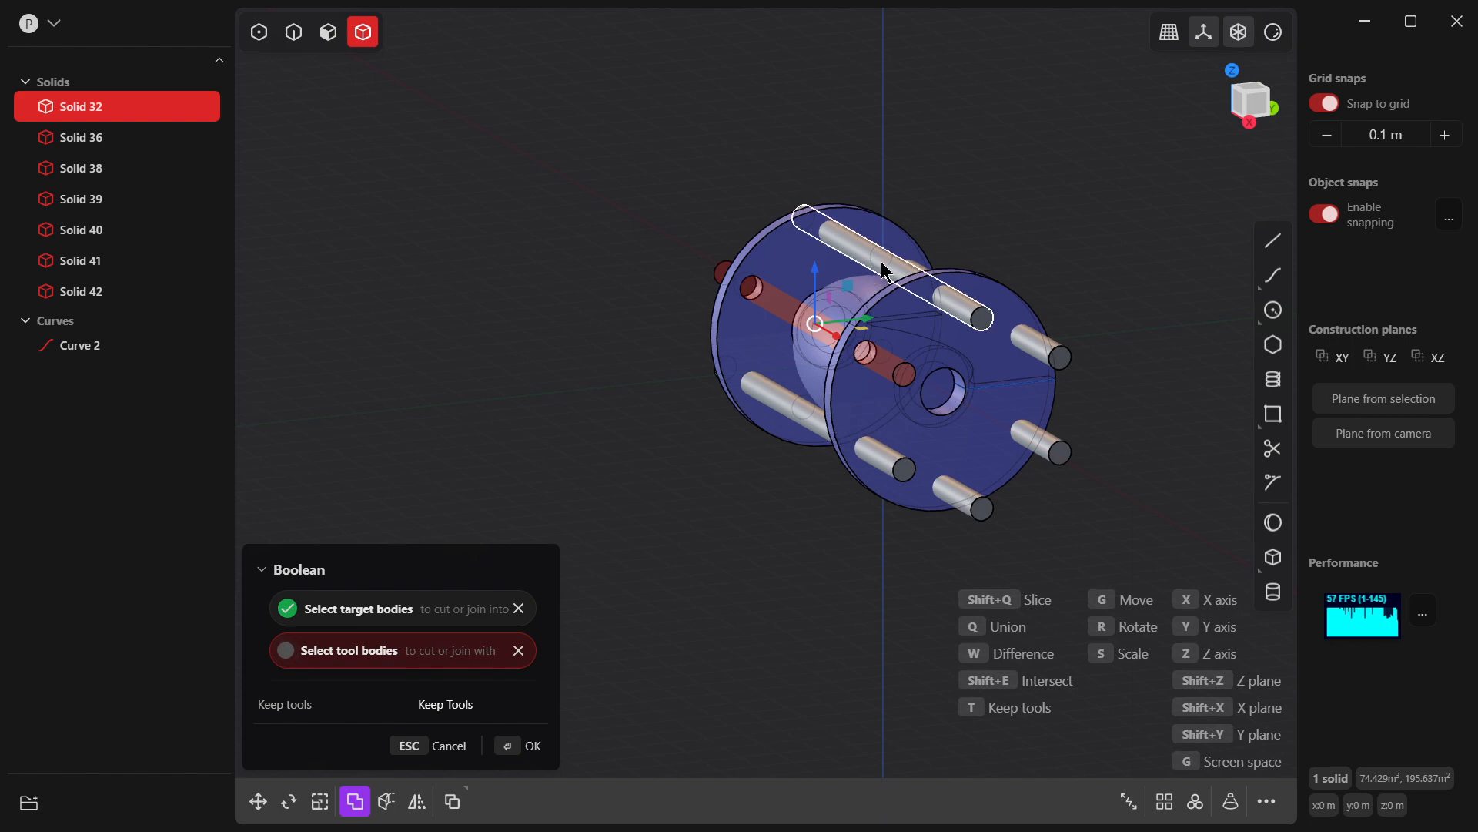
{"action": "left_click", "coordinate": [1051, 345]}
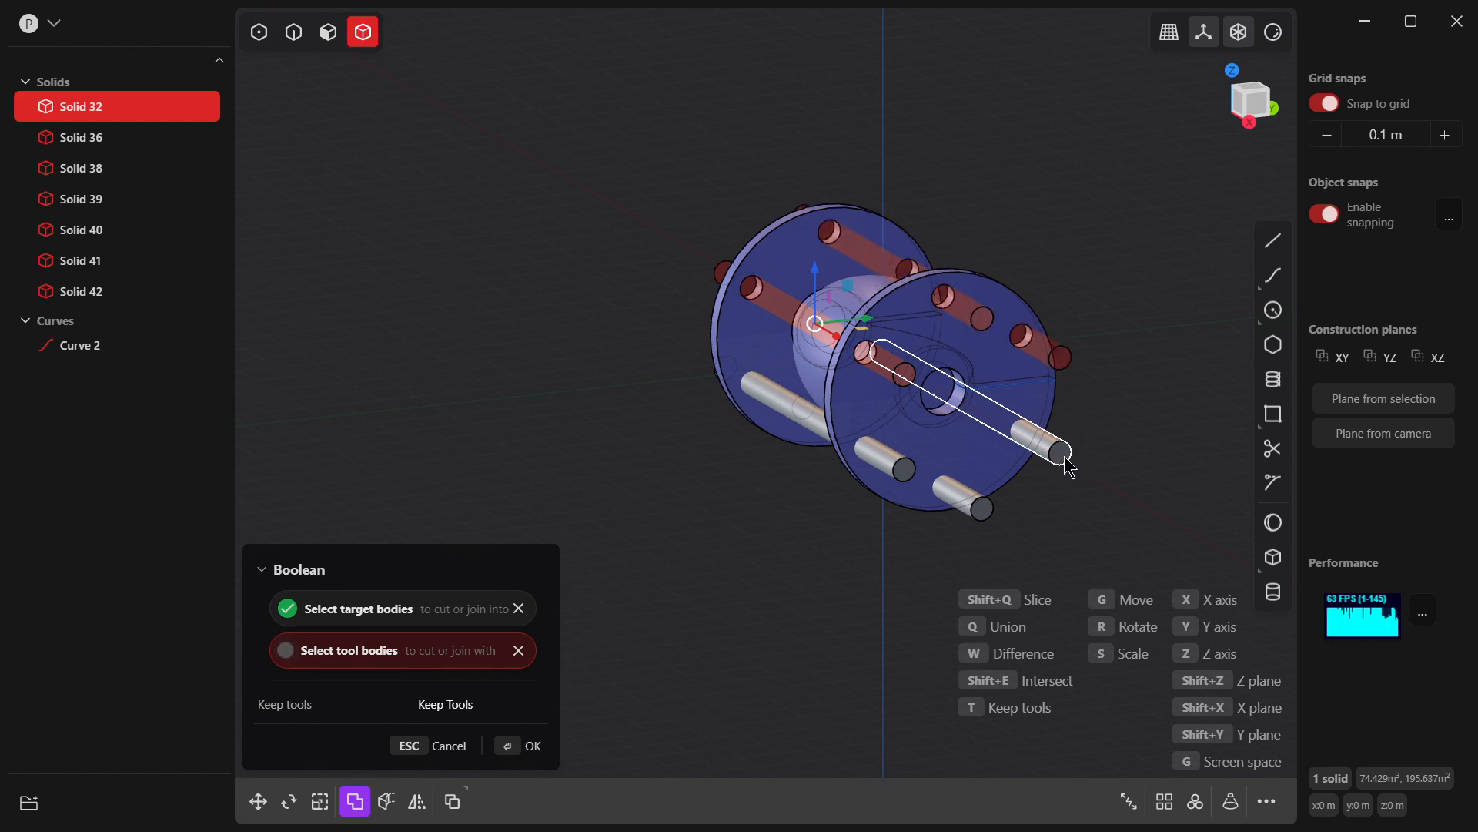
{"action": "left_click", "coordinate": [1060, 454]}
{"action": "left_click", "coordinate": [984, 511]}
{"action": "left_click", "coordinate": [897, 471]}
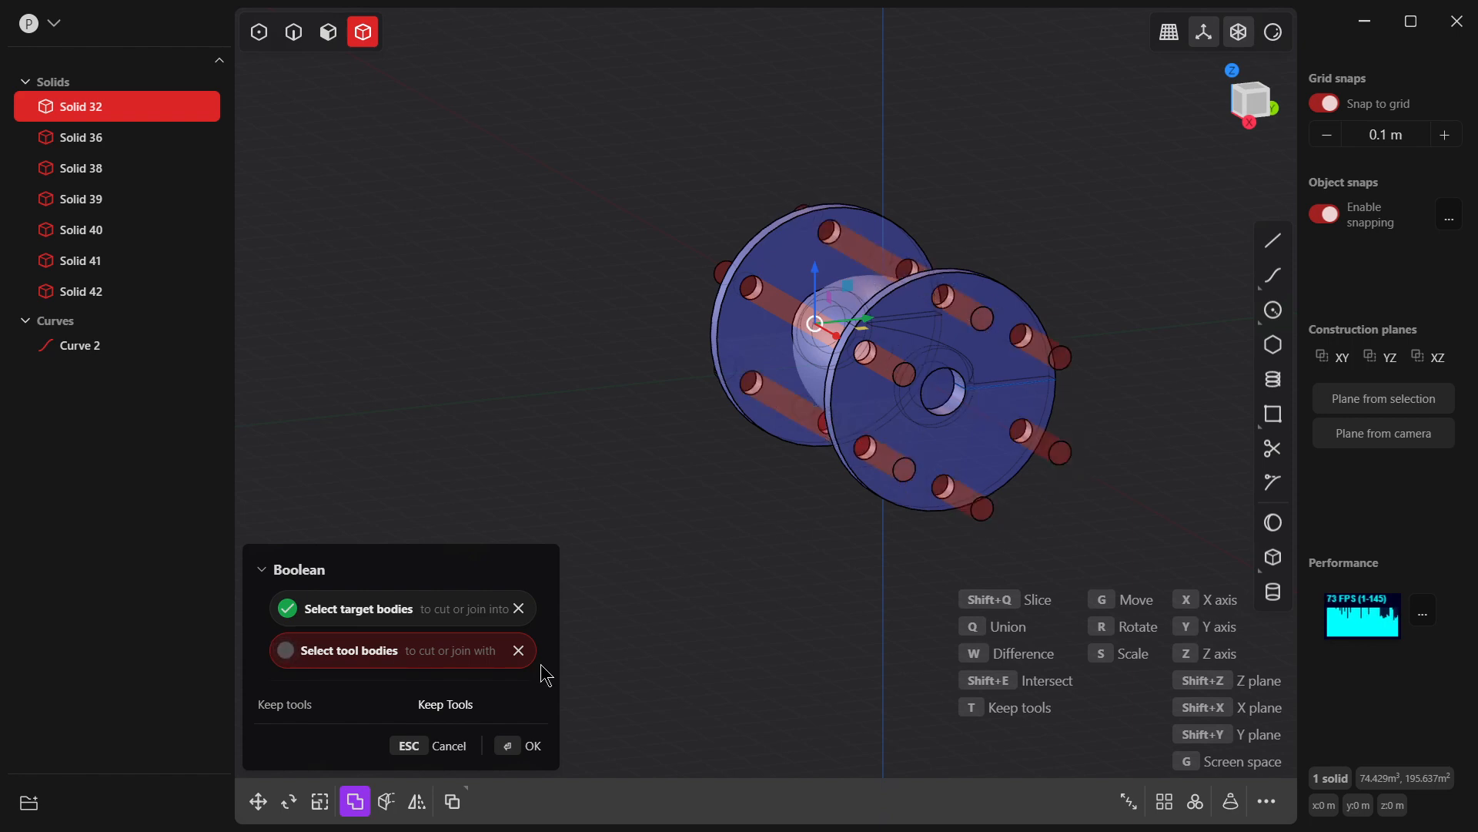
{"action": "left_click", "coordinate": [514, 744]}
Step: Draw a circle of 0.90 m radius from the top view, centered on top of the spool's bulging middle
{"action": "left_click", "coordinate": [664, 357]}
{"action": "middle_click_drag", "start_coordinate": [663, 357], "coordinate": [802, 361]}
{"action": "key", "text": "KP_7"}
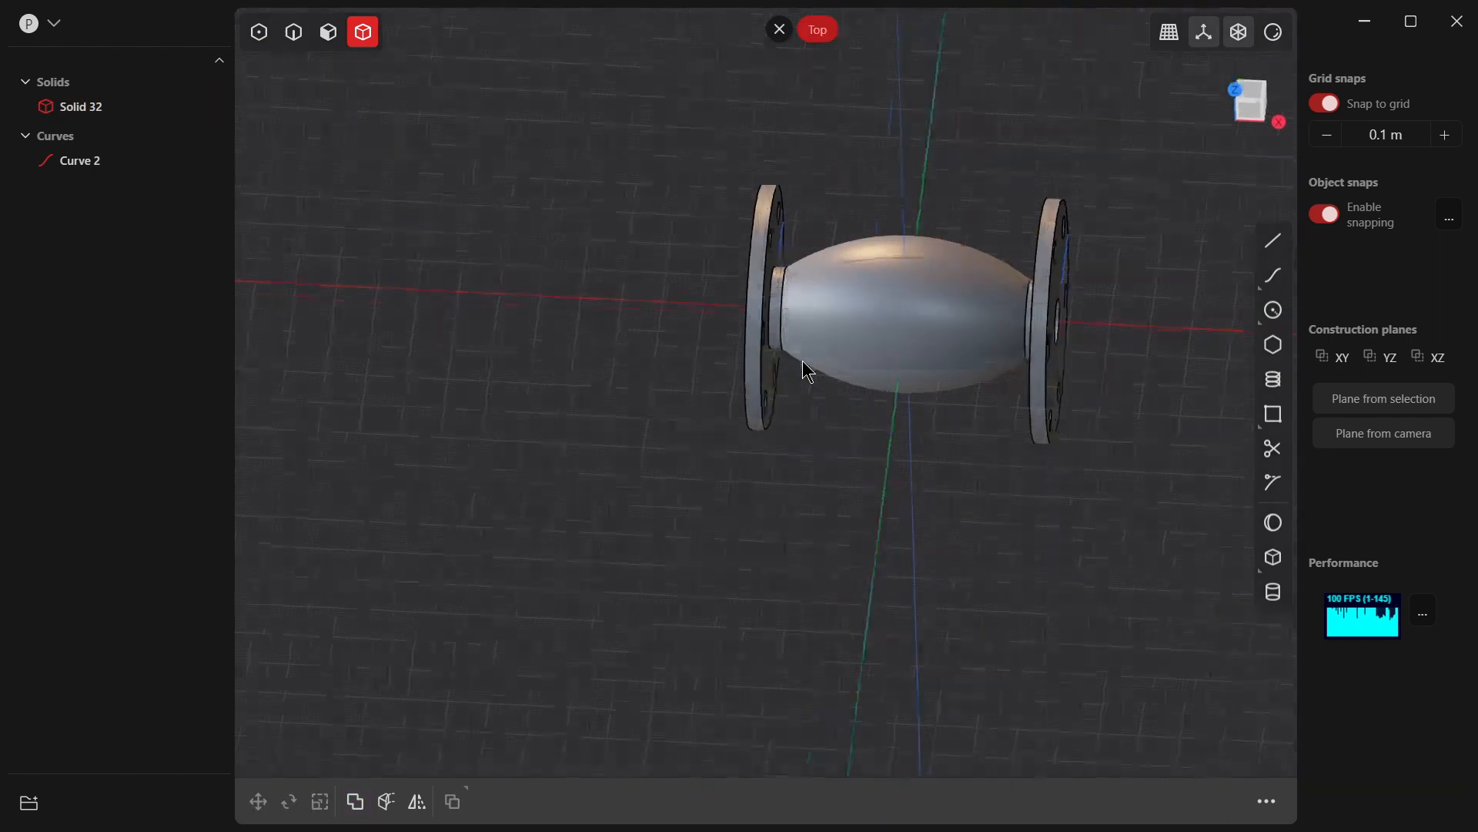
{"action": "scroll", "coordinate": [921, 354], "scroll_direction": "up", "scroll_amount": 2}
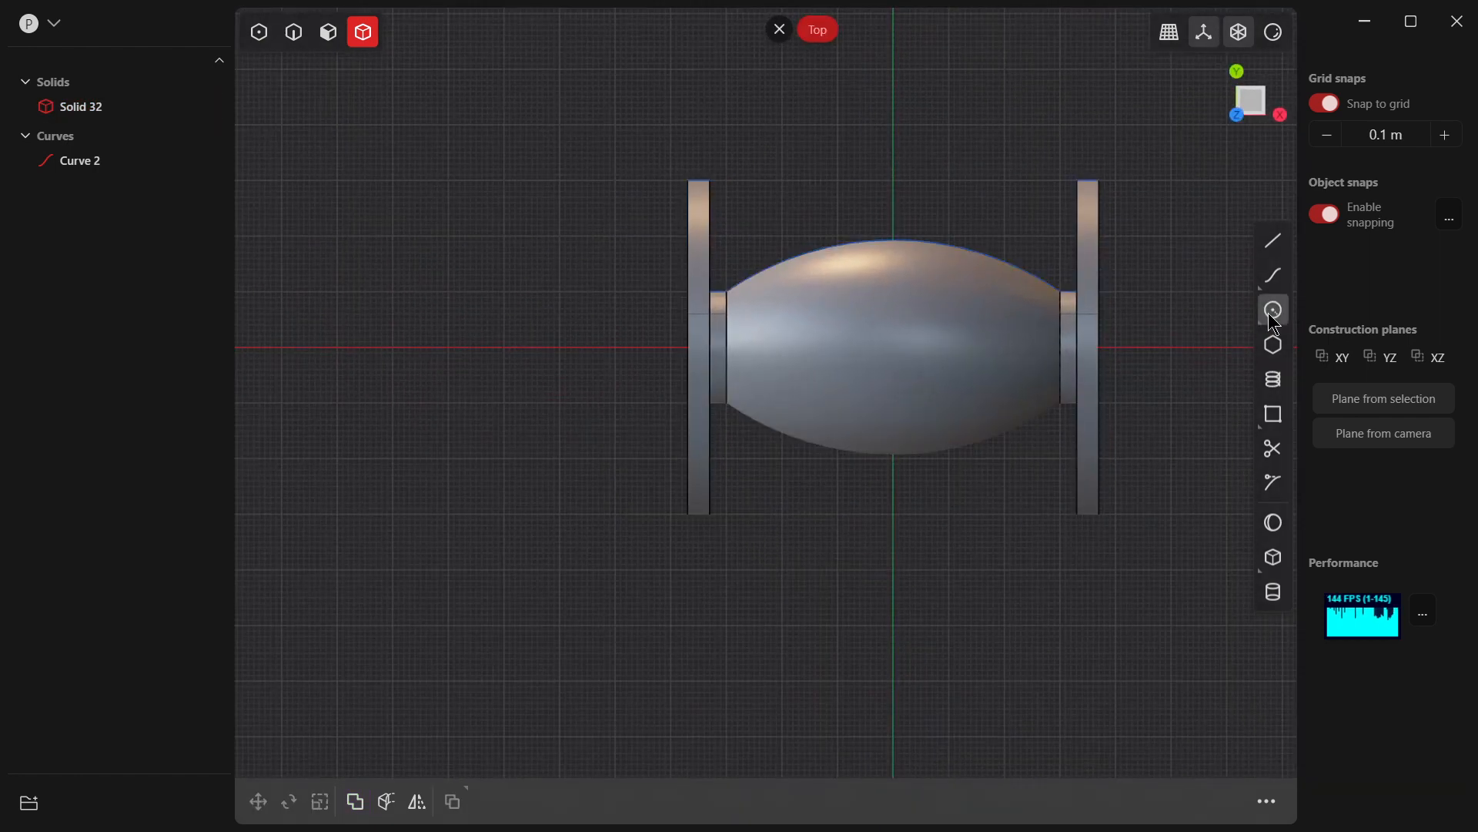
{"action": "left_click", "coordinate": [1273, 309]}
{"action": "left_click", "coordinate": [894, 347]}
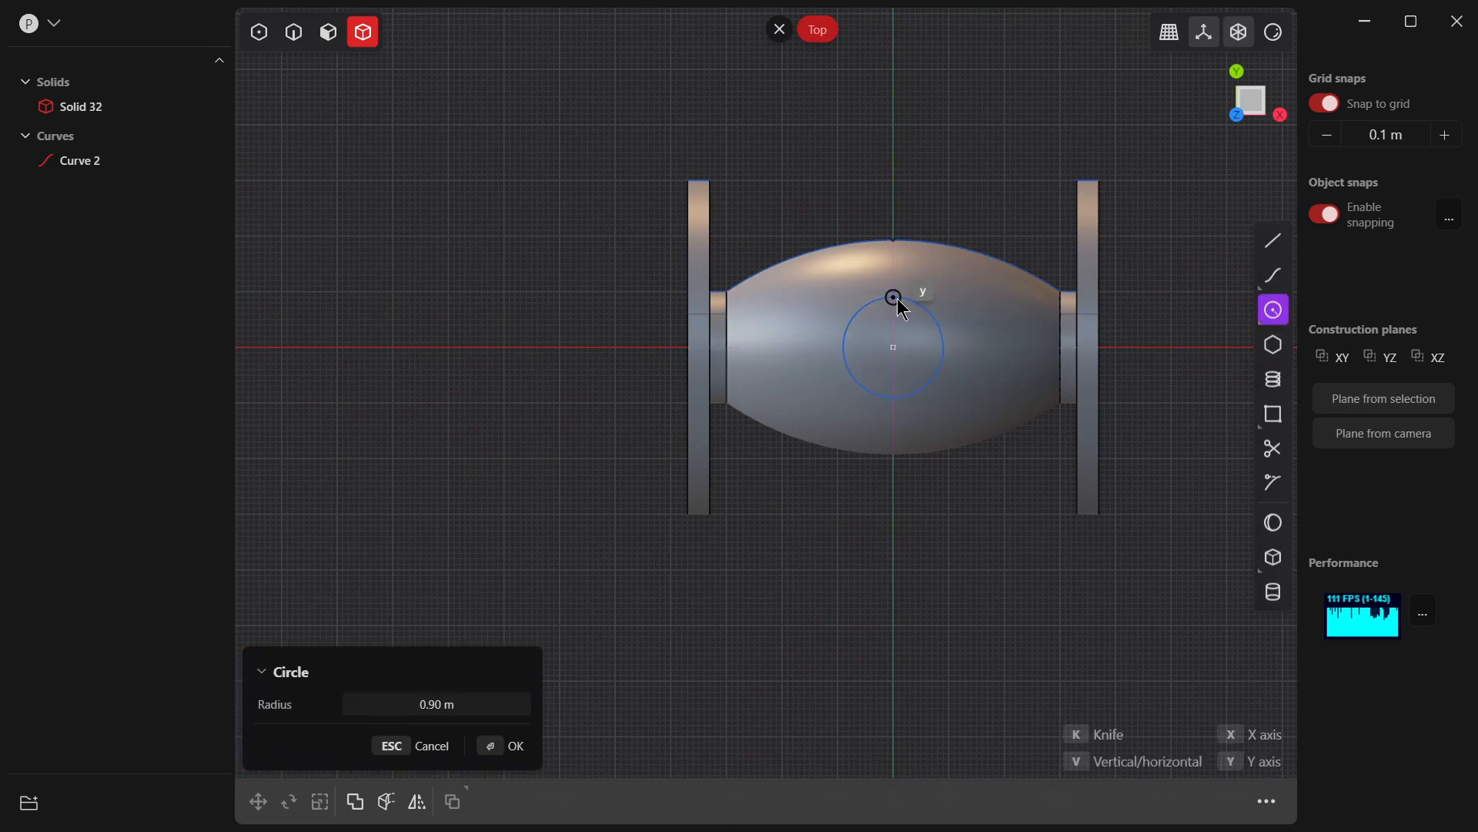
{"action": "left_click", "coordinate": [895, 299]}
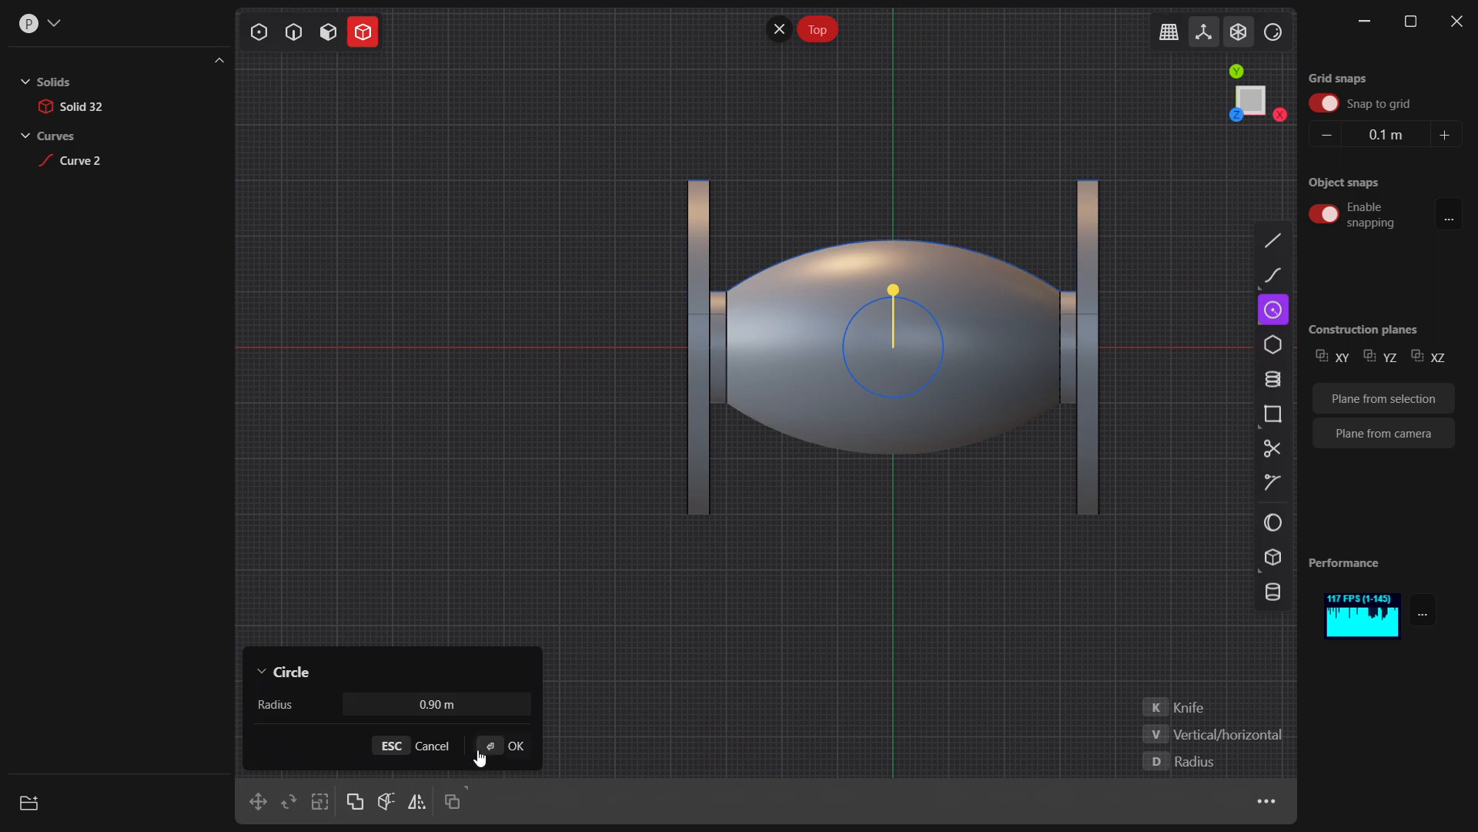
{"action": "left_click", "coordinate": [504, 745]}
Step: Extrude the circle's region 0.90 m down into the bulging middle as a separate solid
{"action": "middle_click_drag", "start_coordinate": [847, 431], "coordinate": [882, 321]}
{"action": "left_click", "coordinate": [326, 36]}
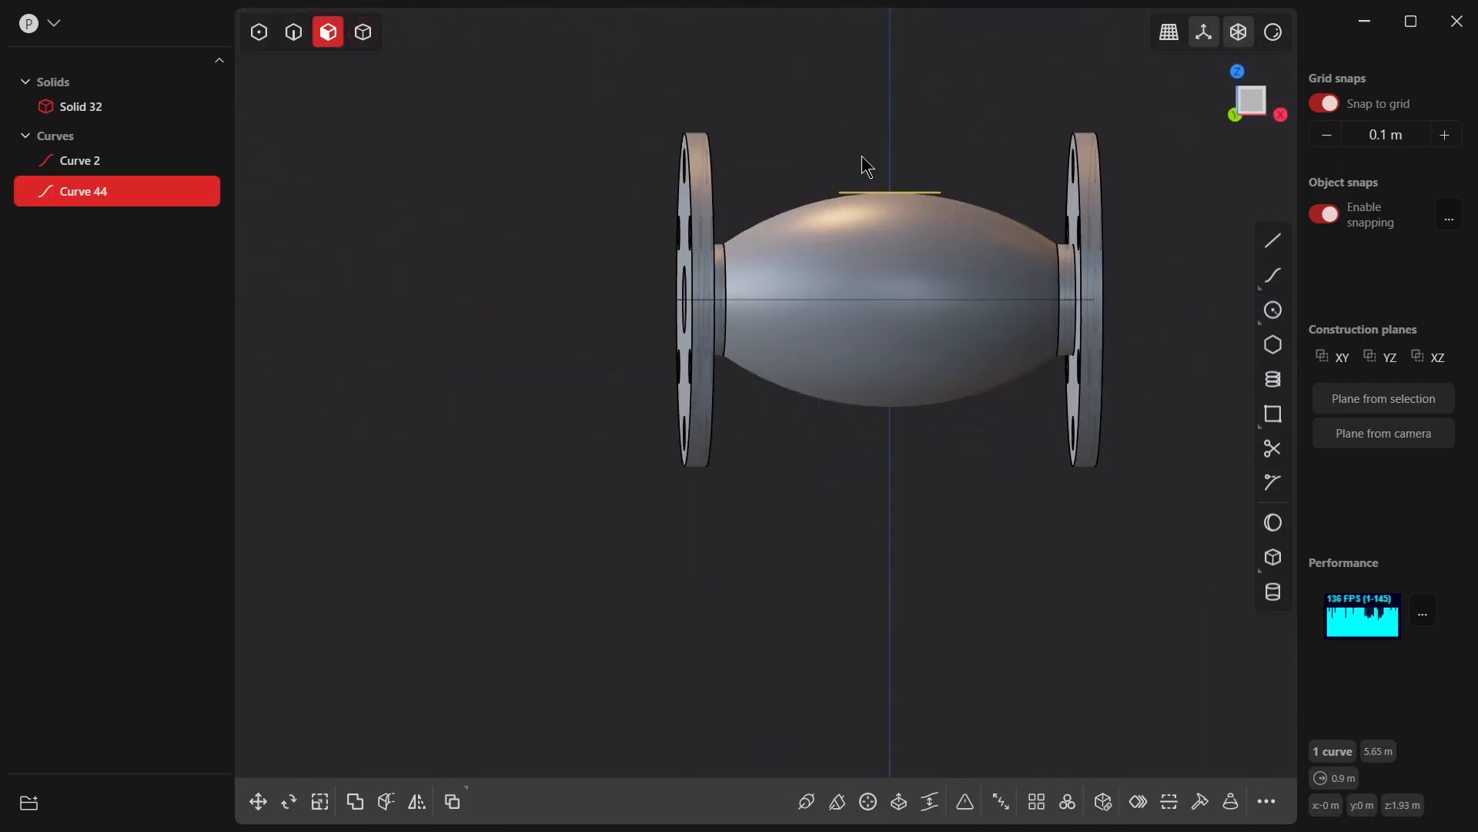
{"action": "middle_click_drag", "start_coordinate": [888, 198], "coordinate": [907, 218]}
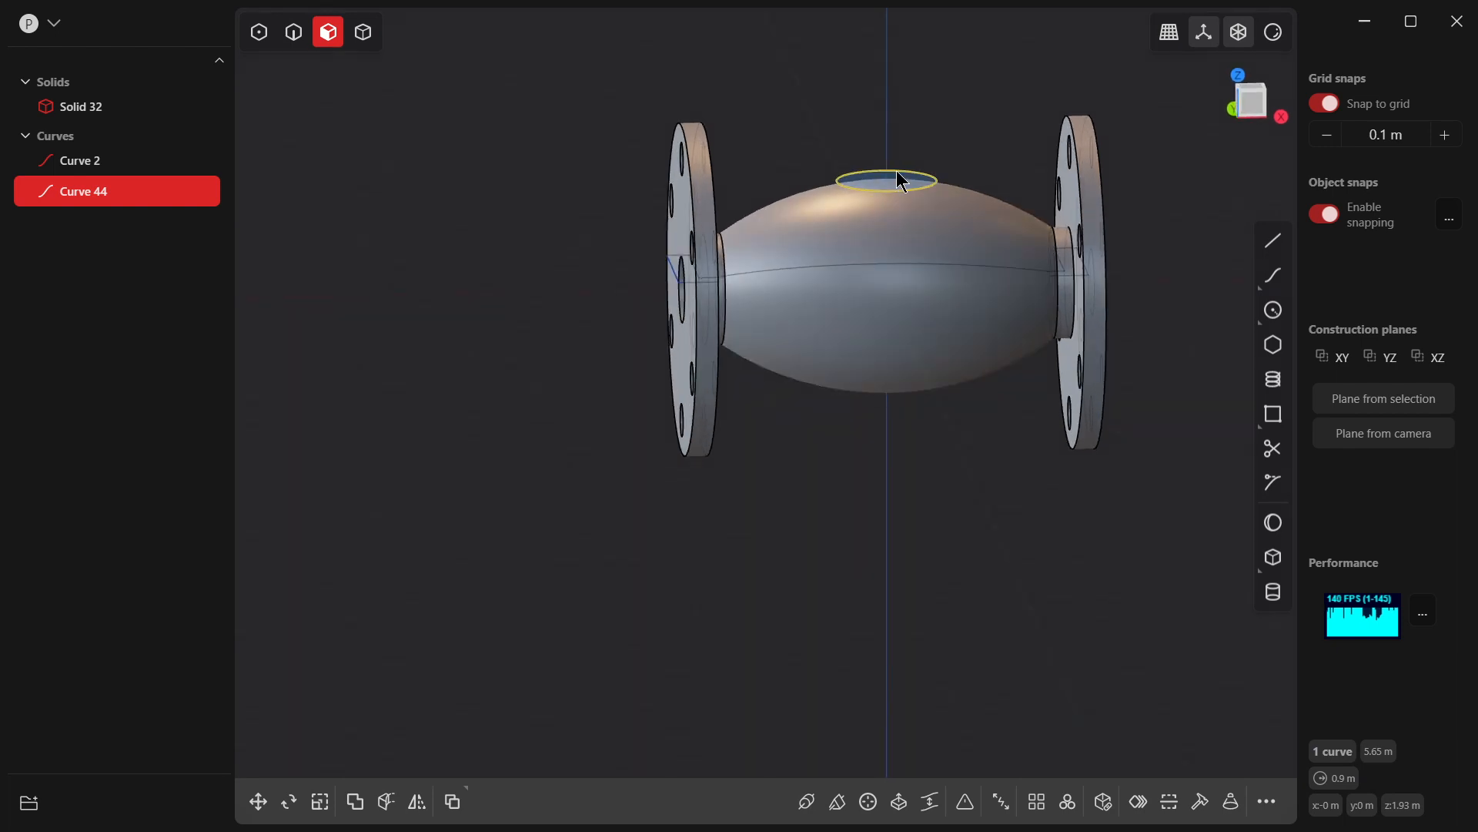
{"action": "left_click", "coordinate": [903, 176]}
{"action": "key", "text": "x"}
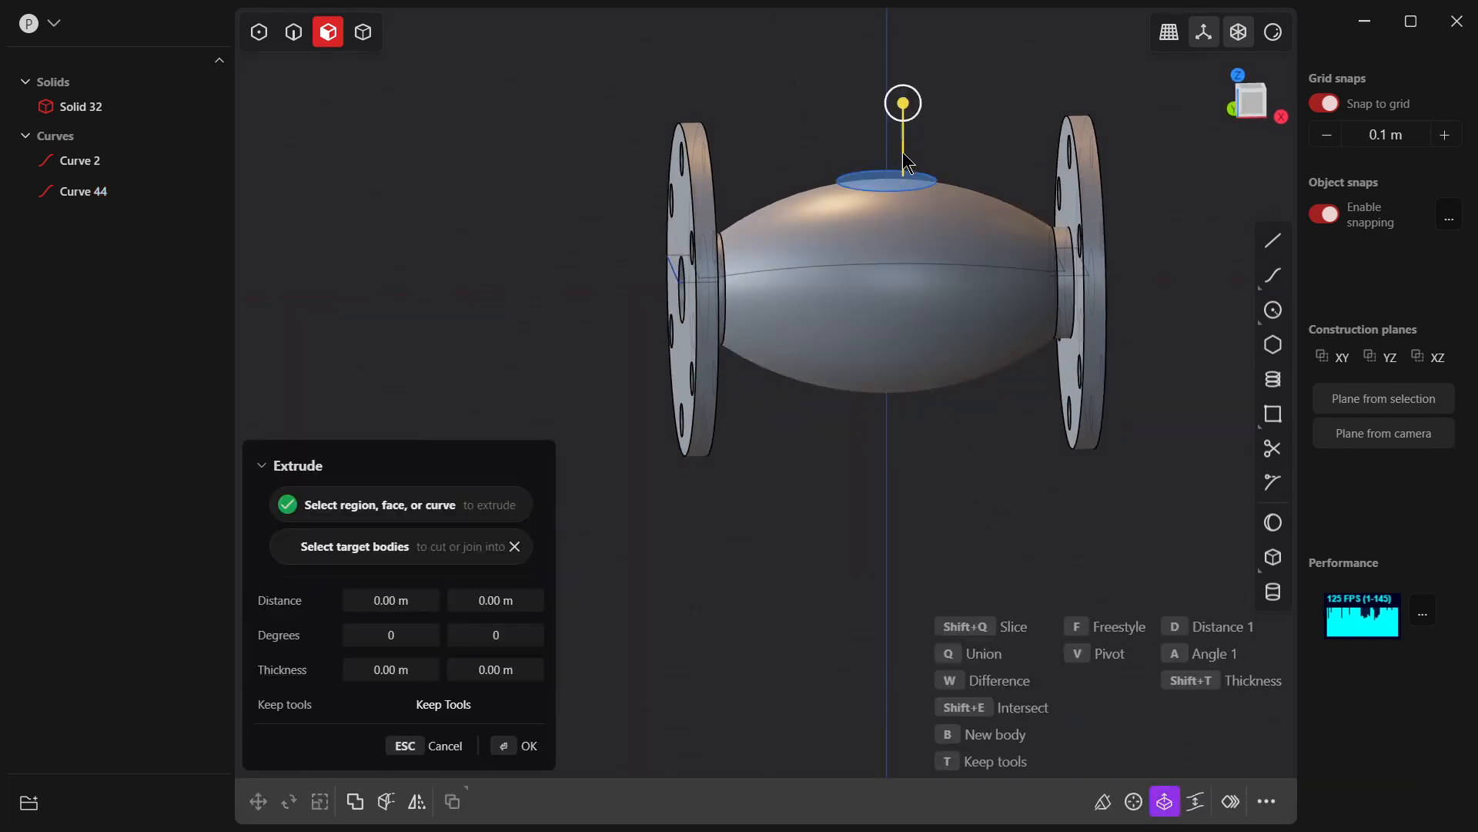
{"action": "left_click_drag", "start_coordinate": [904, 107], "coordinate": [910, 154]}
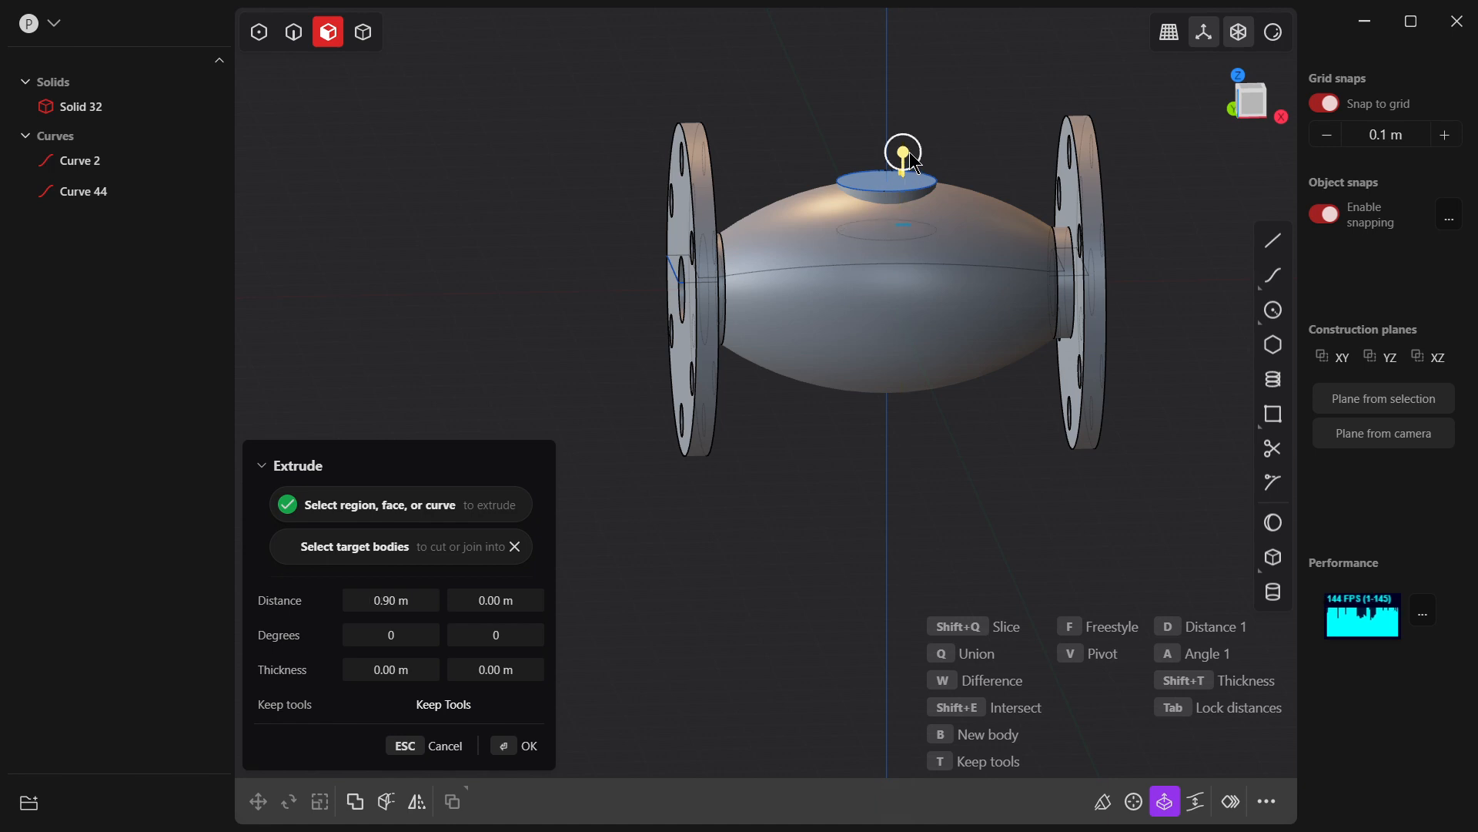
{"action": "left_click", "coordinate": [524, 744]}
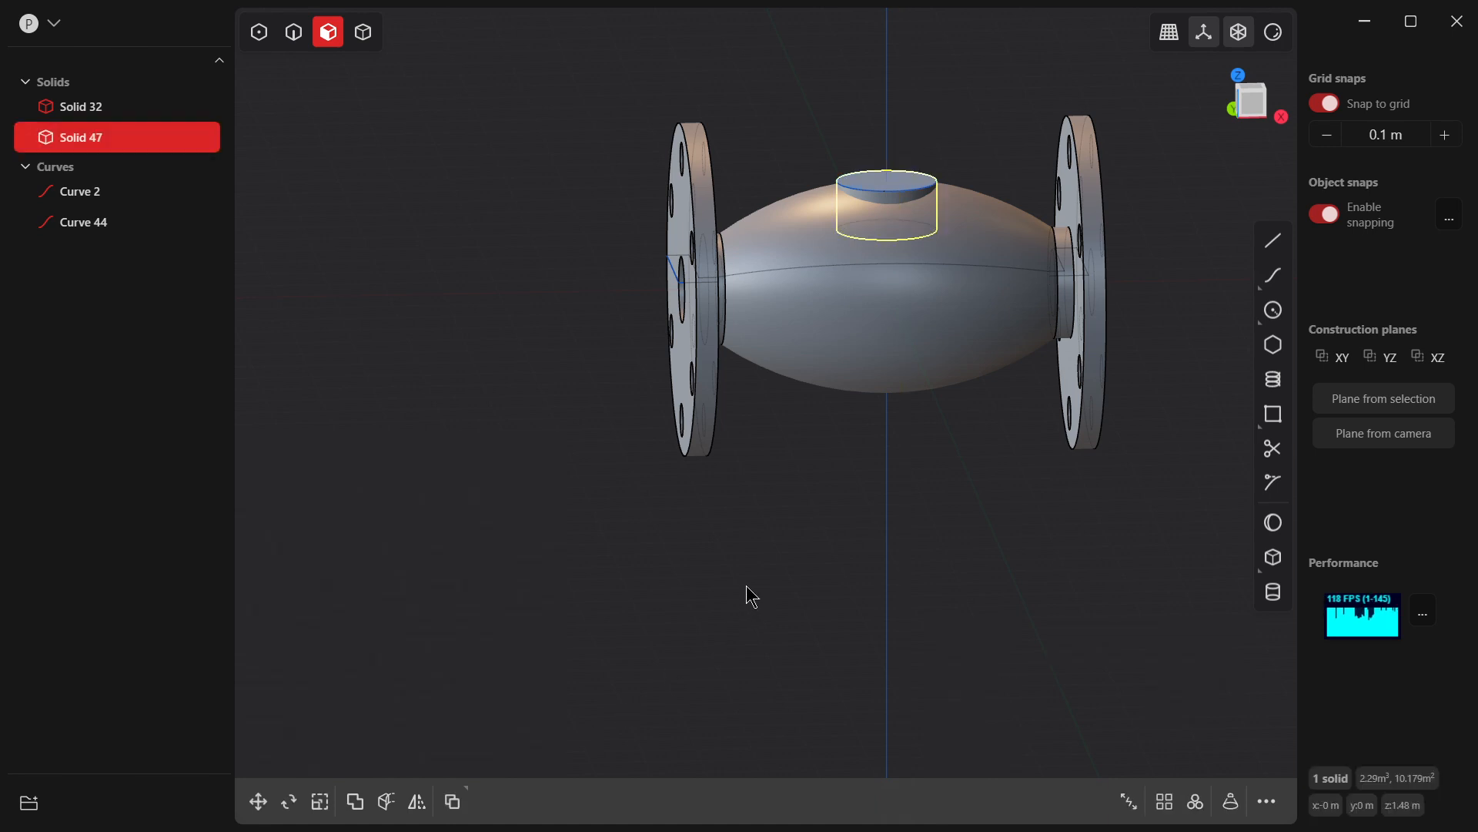
{"action": "key", "text": "Escape"}
{"action": "left_click", "coordinate": [914, 304]}
{"action": "key", "text": "o"}
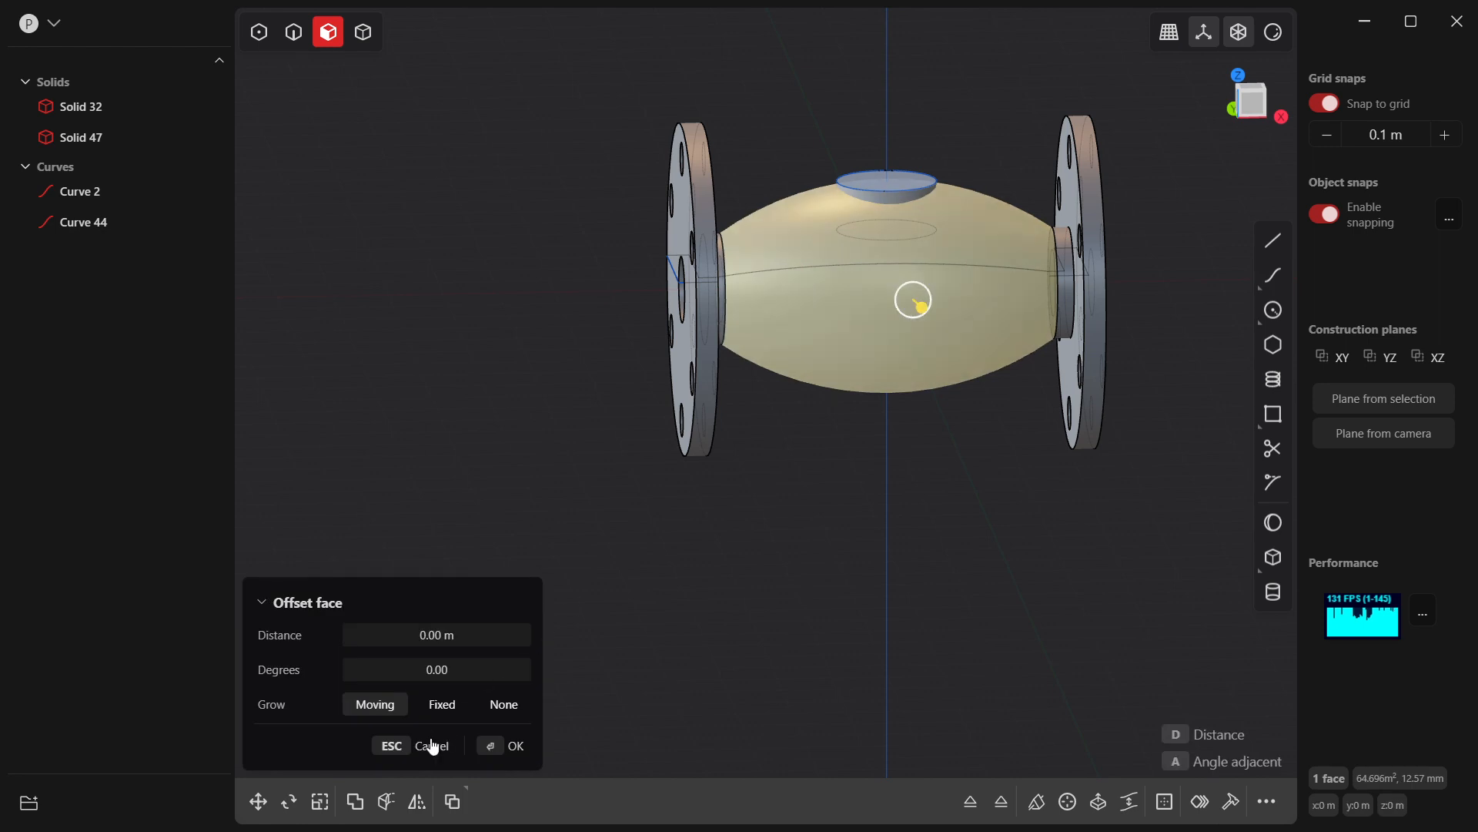
{"action": "left_click", "coordinate": [353, 804]}
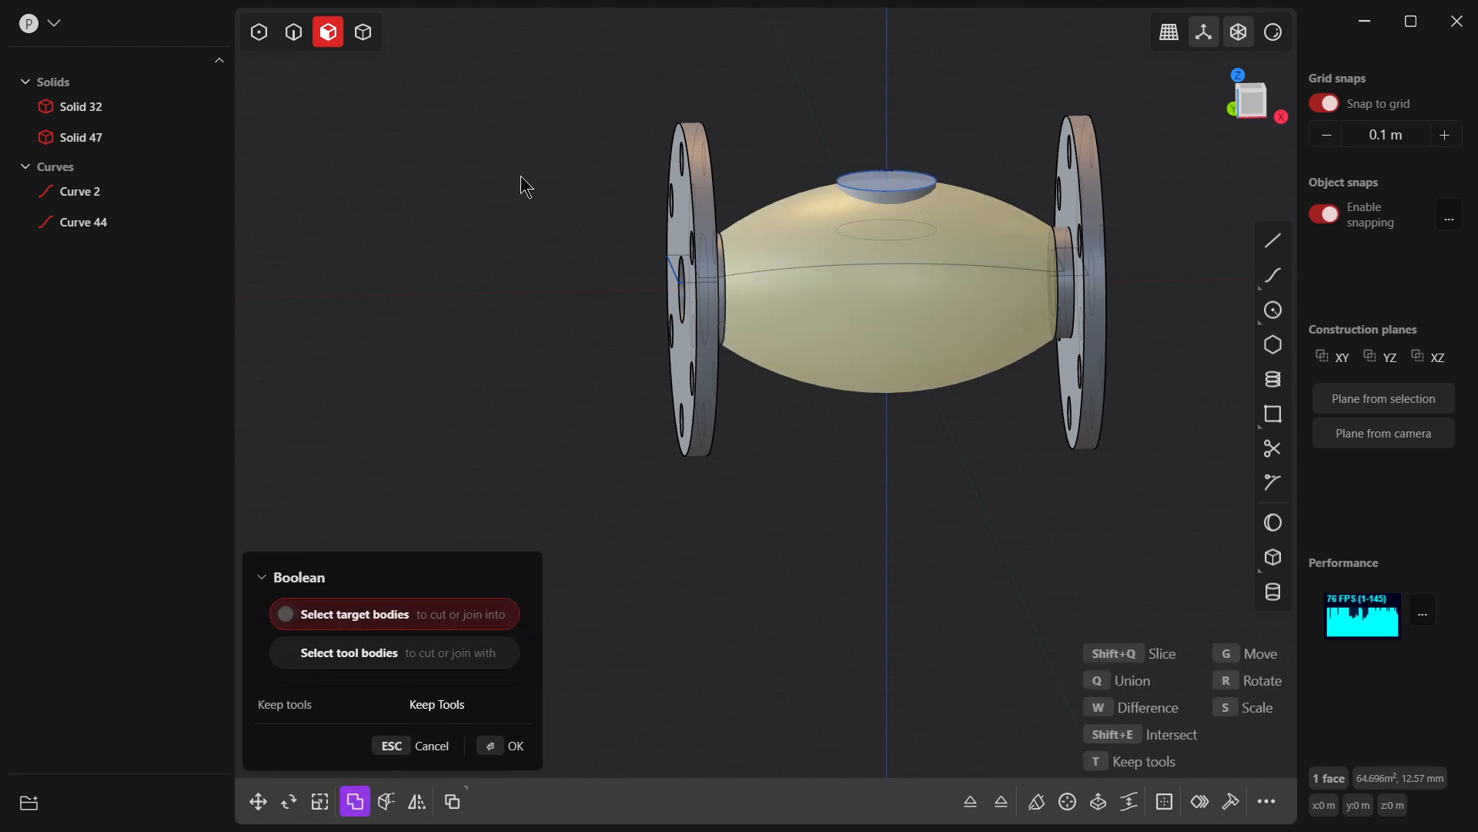
Step: Limit selection to solids and subtract the upper cylinder from the spool body with a Boolean difference, opening a round hole in the bulge
{"action": "left_click", "coordinate": [365, 33]}
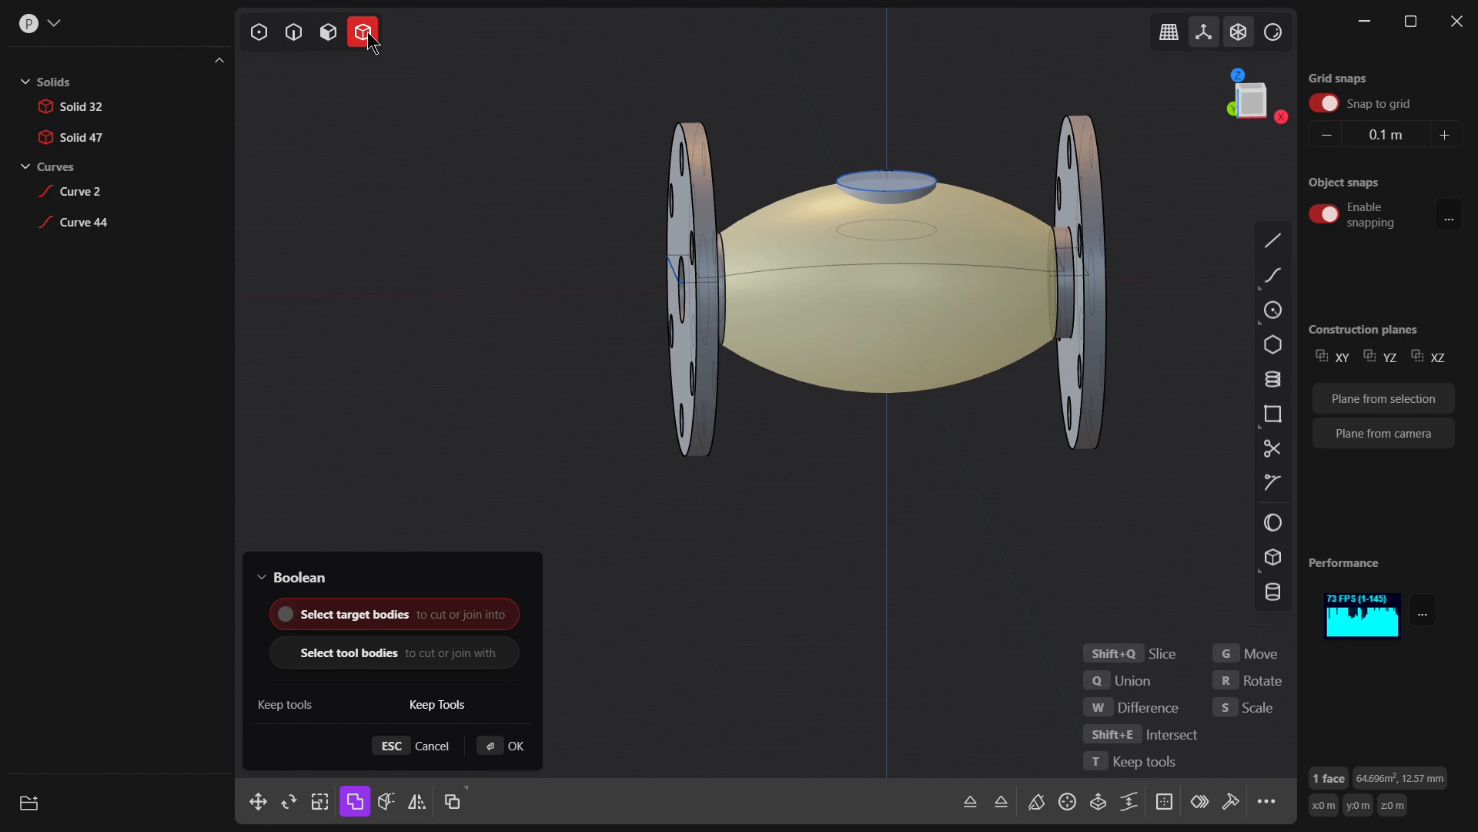
{"action": "left_click", "coordinate": [431, 747]}
{"action": "left_click", "coordinate": [873, 333]}
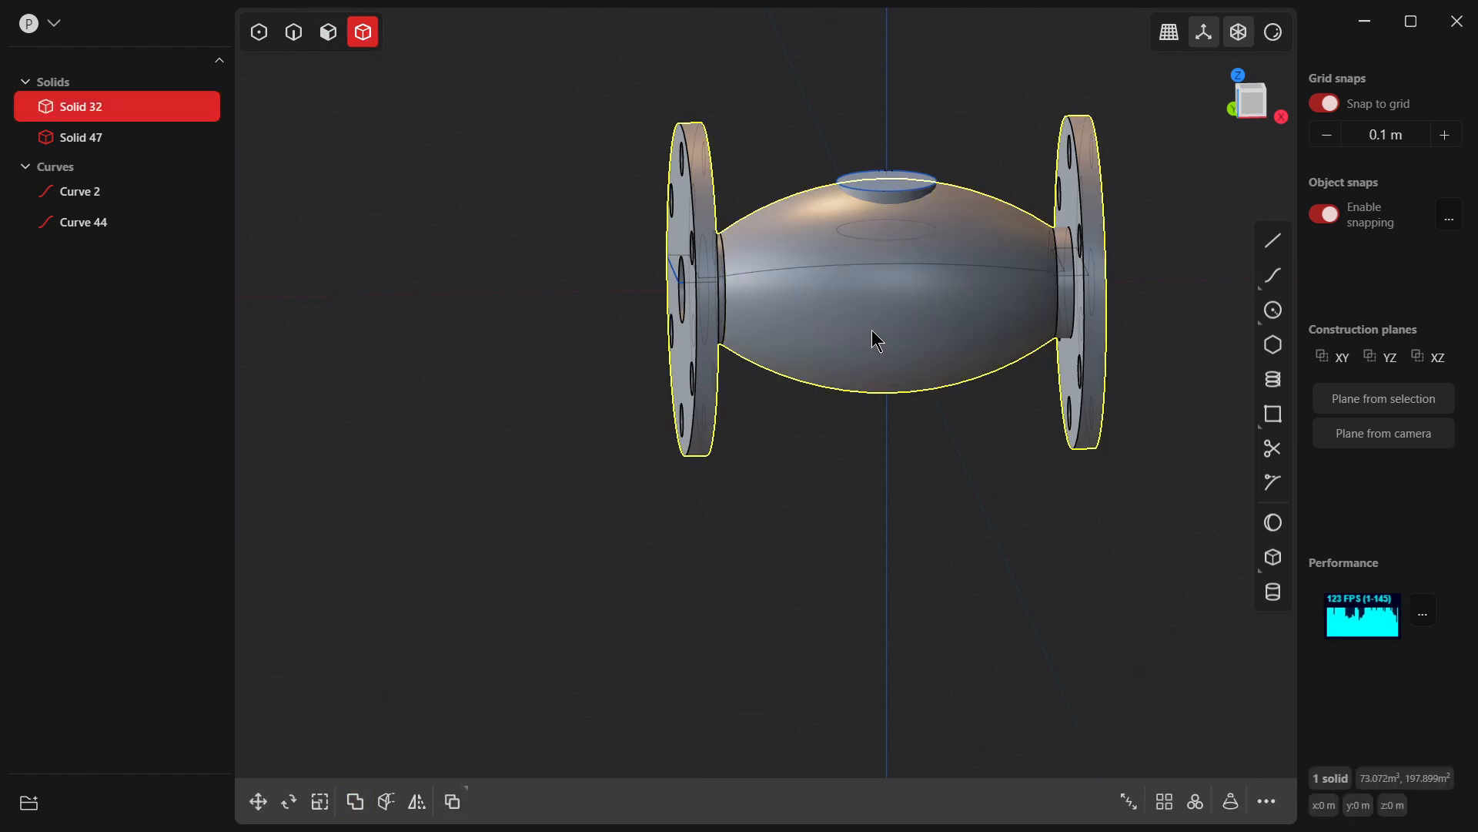
{"action": "left_click", "coordinate": [355, 802]}
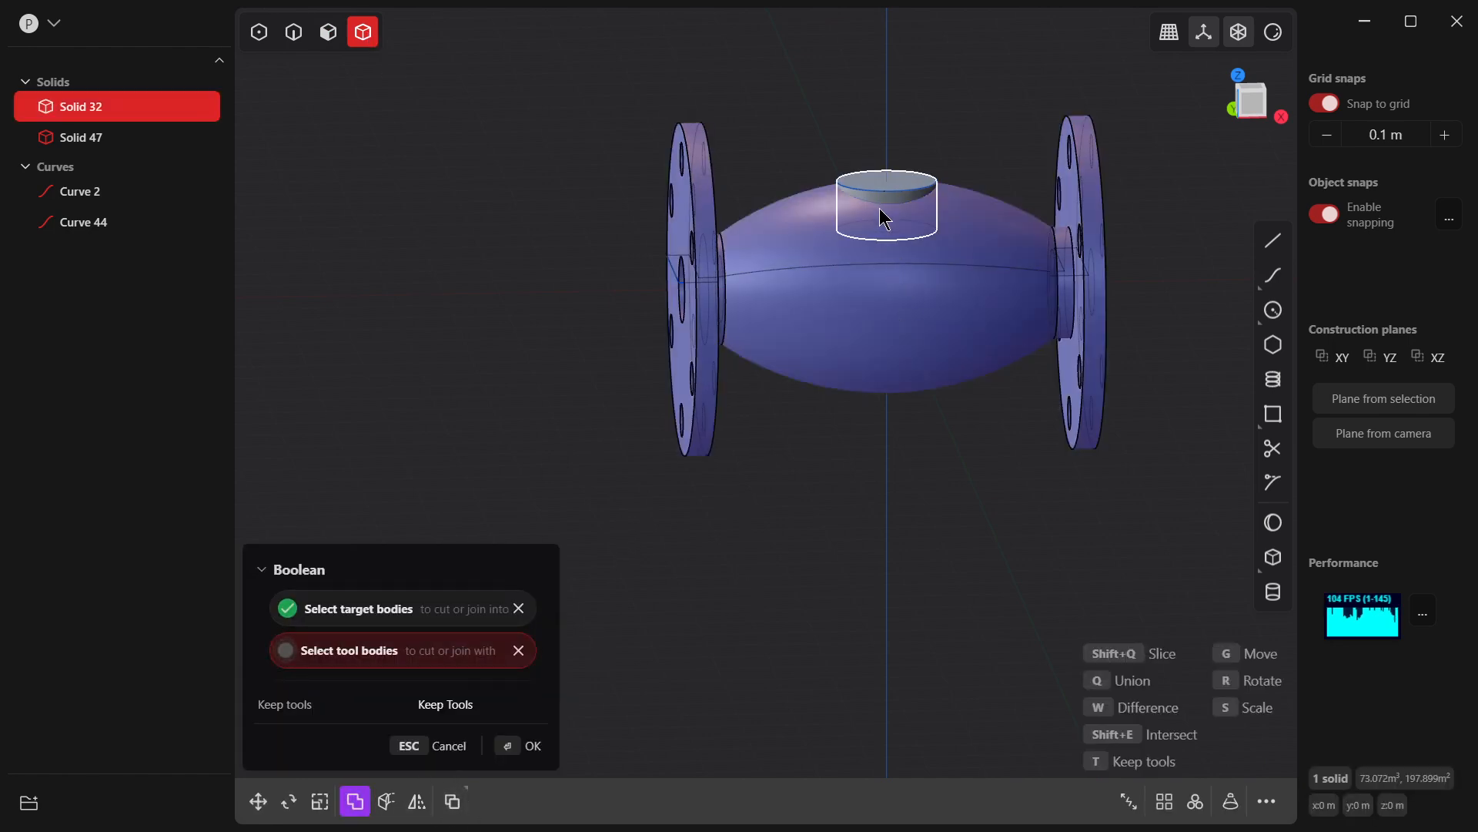
{"action": "middle_click_drag", "start_coordinate": [882, 199], "coordinate": [853, 368]}
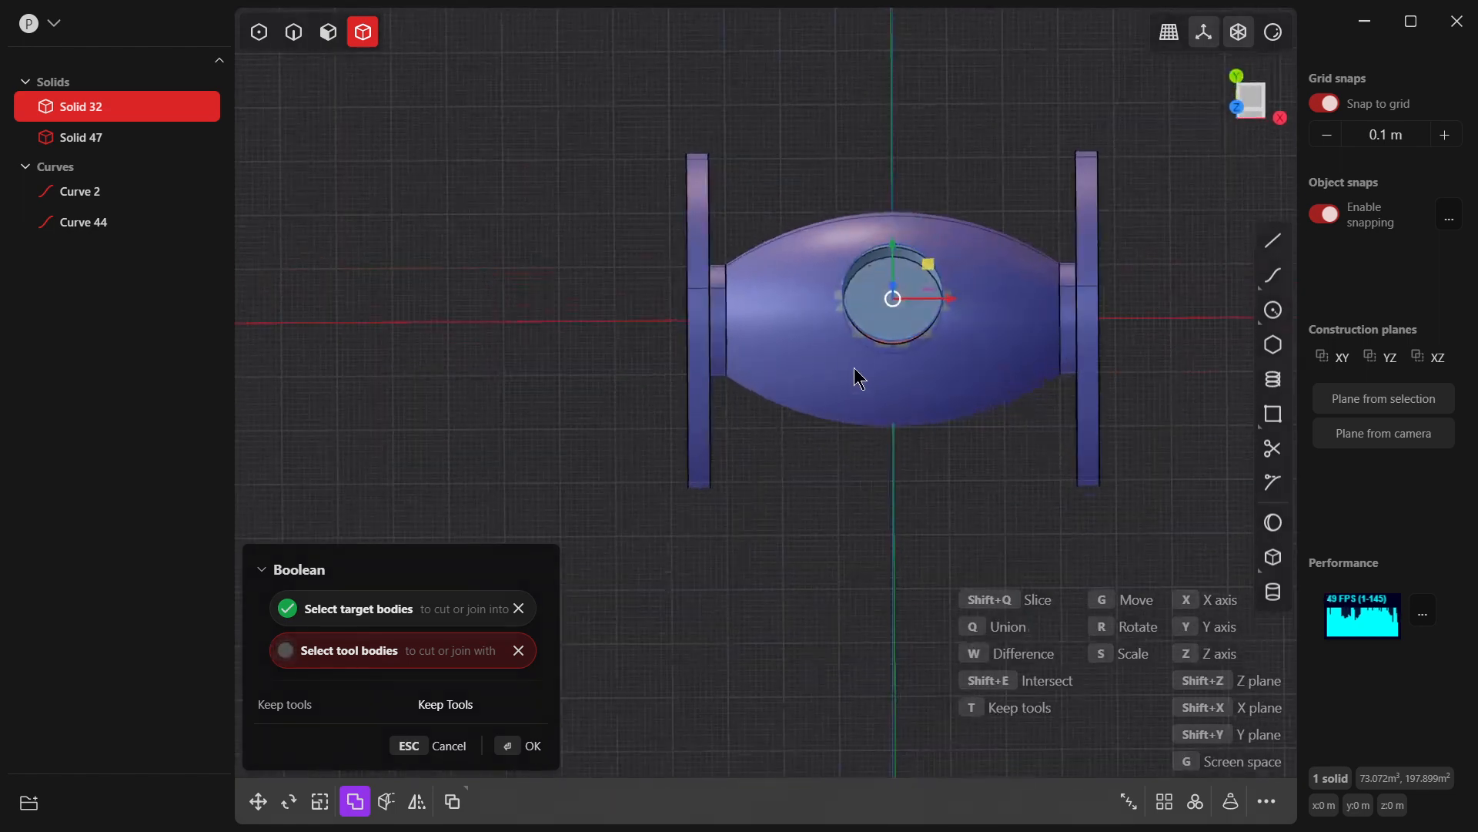
{"action": "left_click", "coordinate": [510, 746]}
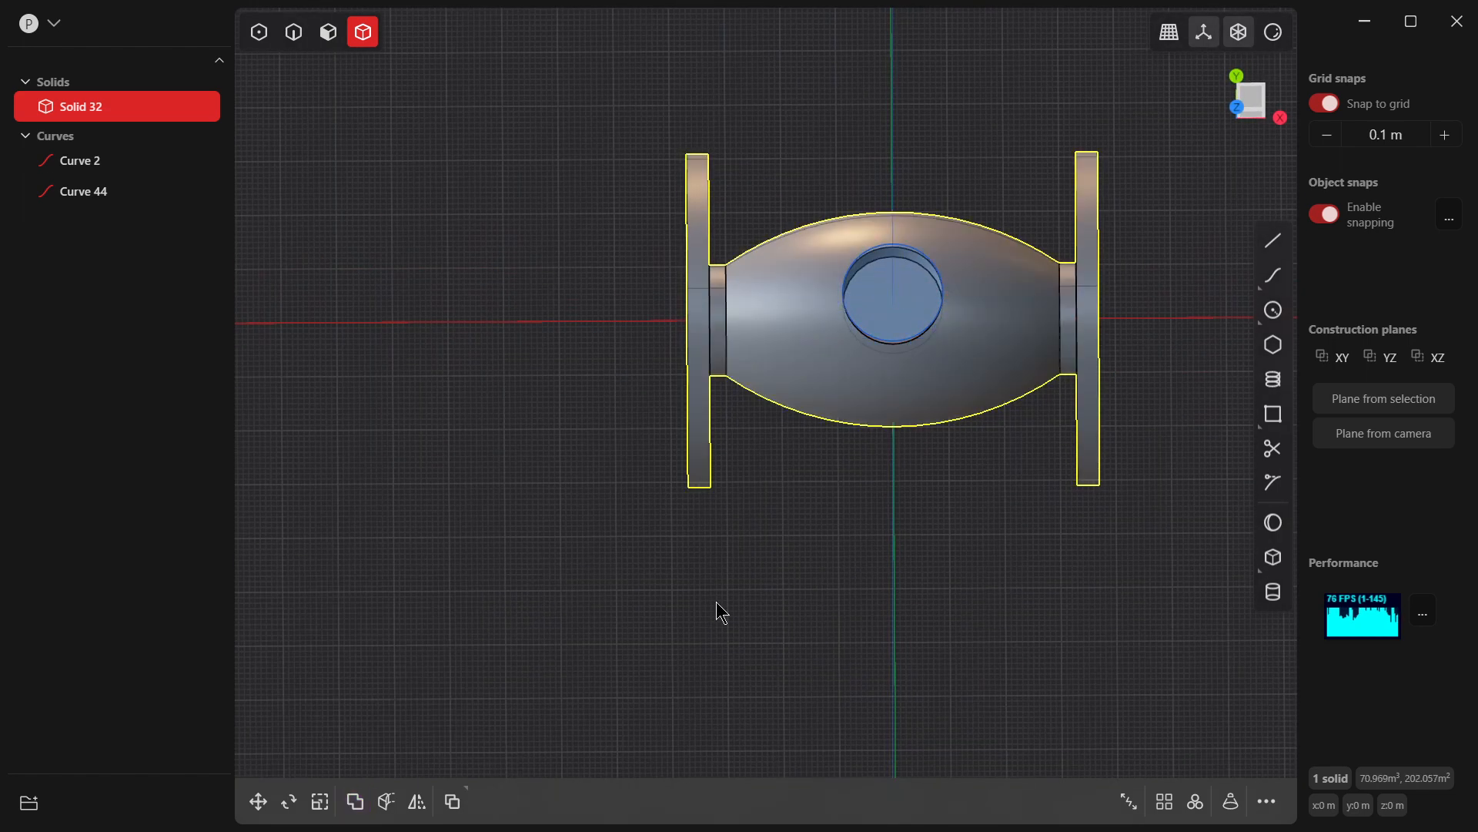
{"action": "left_click", "coordinate": [980, 529]}
Step: Draw a circle of 0.90 m radius from the top view, centered on the round opening in the bulging middle
{"action": "middle_click_drag", "start_coordinate": [980, 528], "coordinate": [953, 195]}
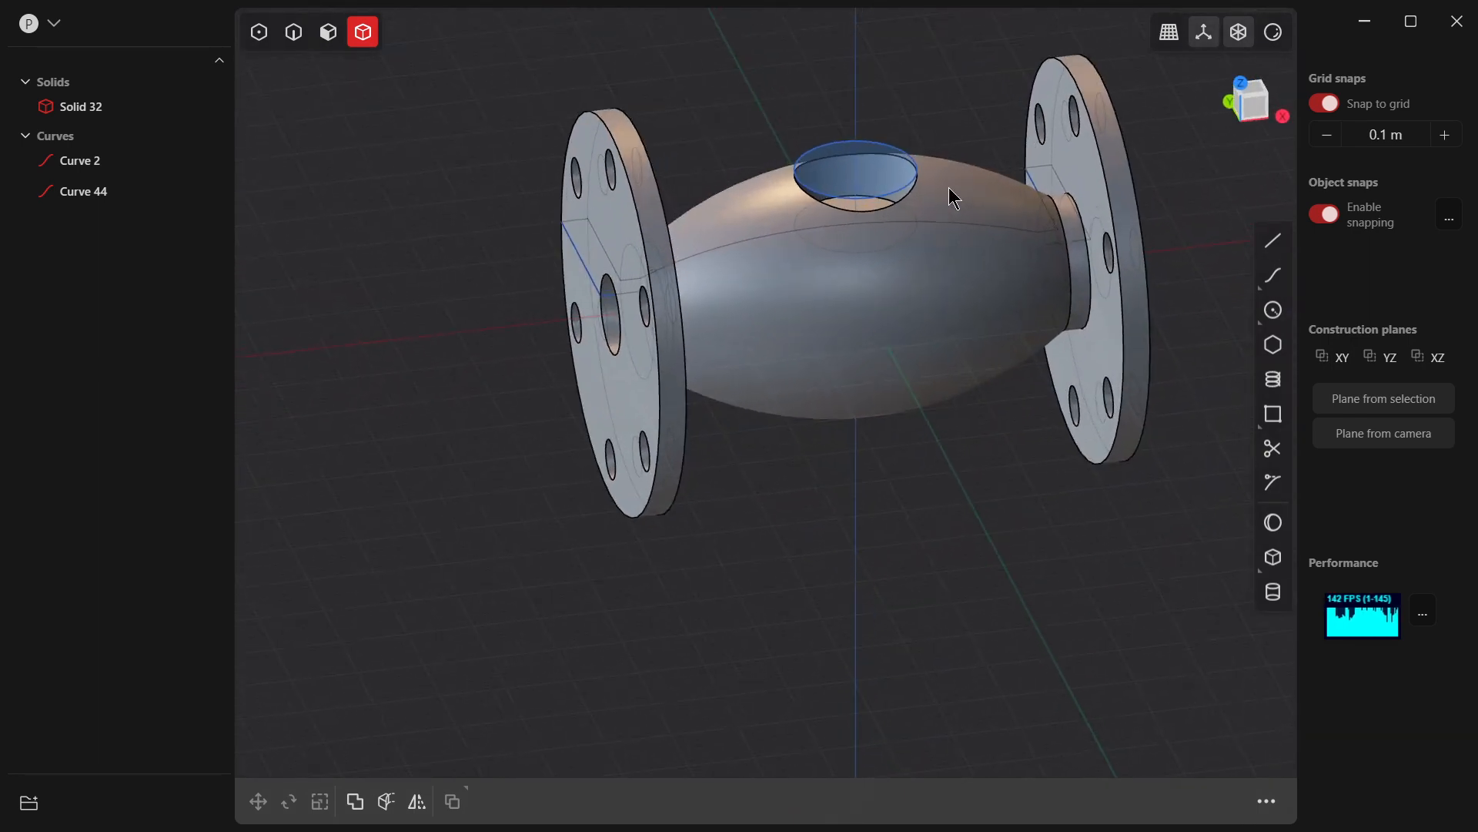
{"action": "key", "text": "KP_7"}
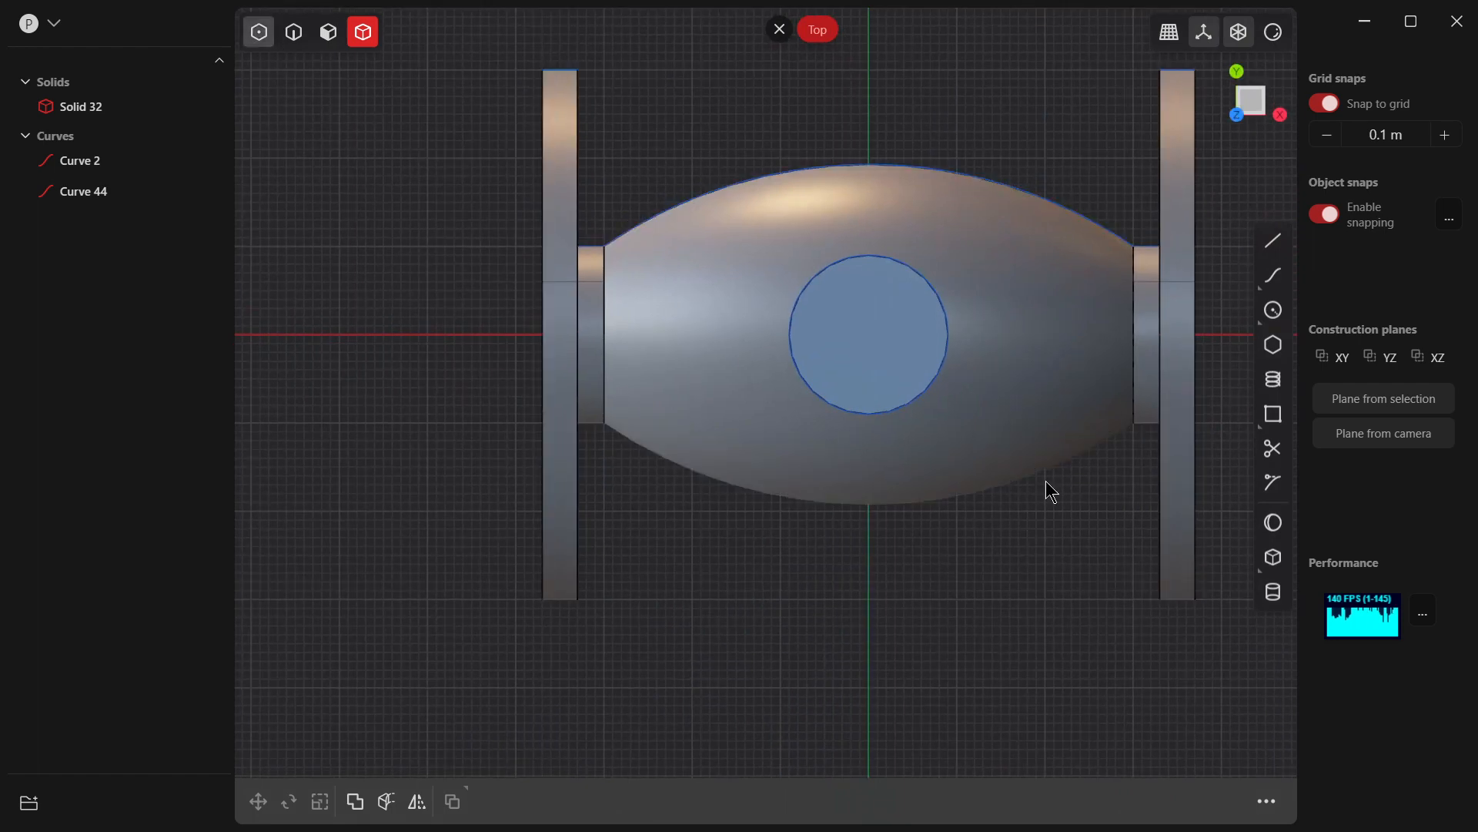
{"action": "left_click", "coordinate": [1273, 309]}
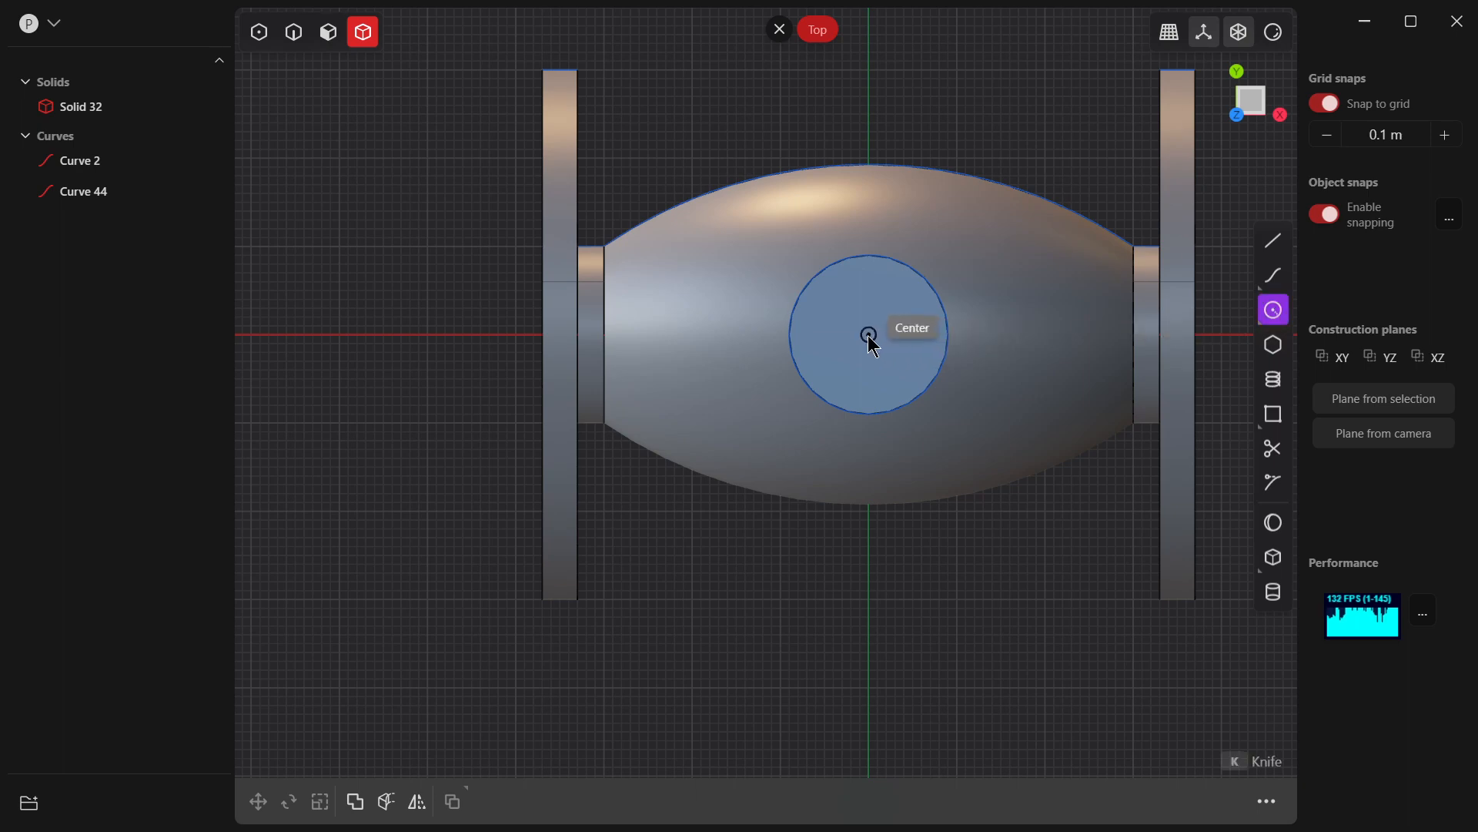
{"action": "left_click", "coordinate": [868, 335]}
{"action": "left_click", "coordinate": [940, 307]}
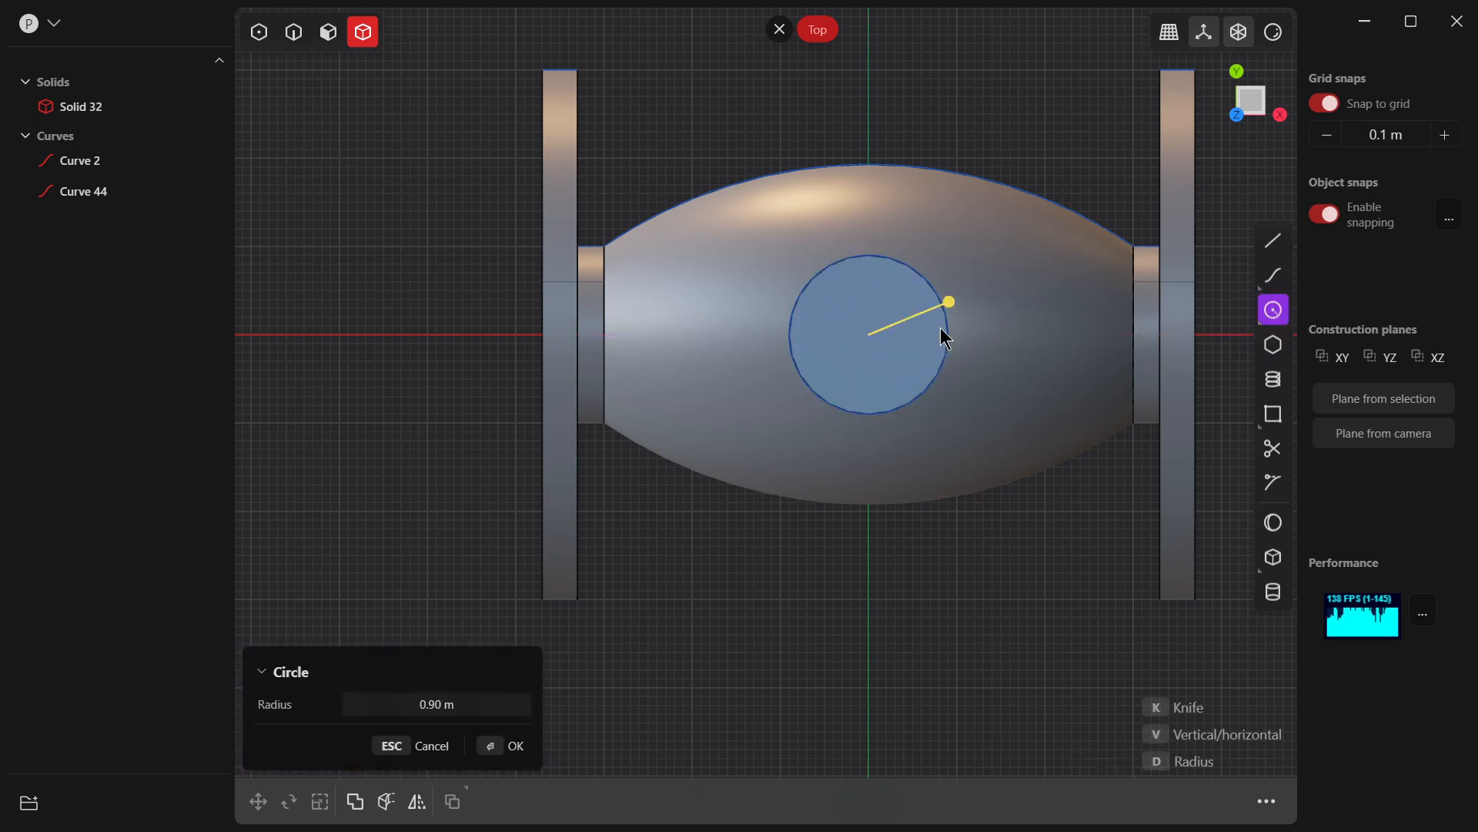
{"action": "left_click", "coordinate": [489, 745]}
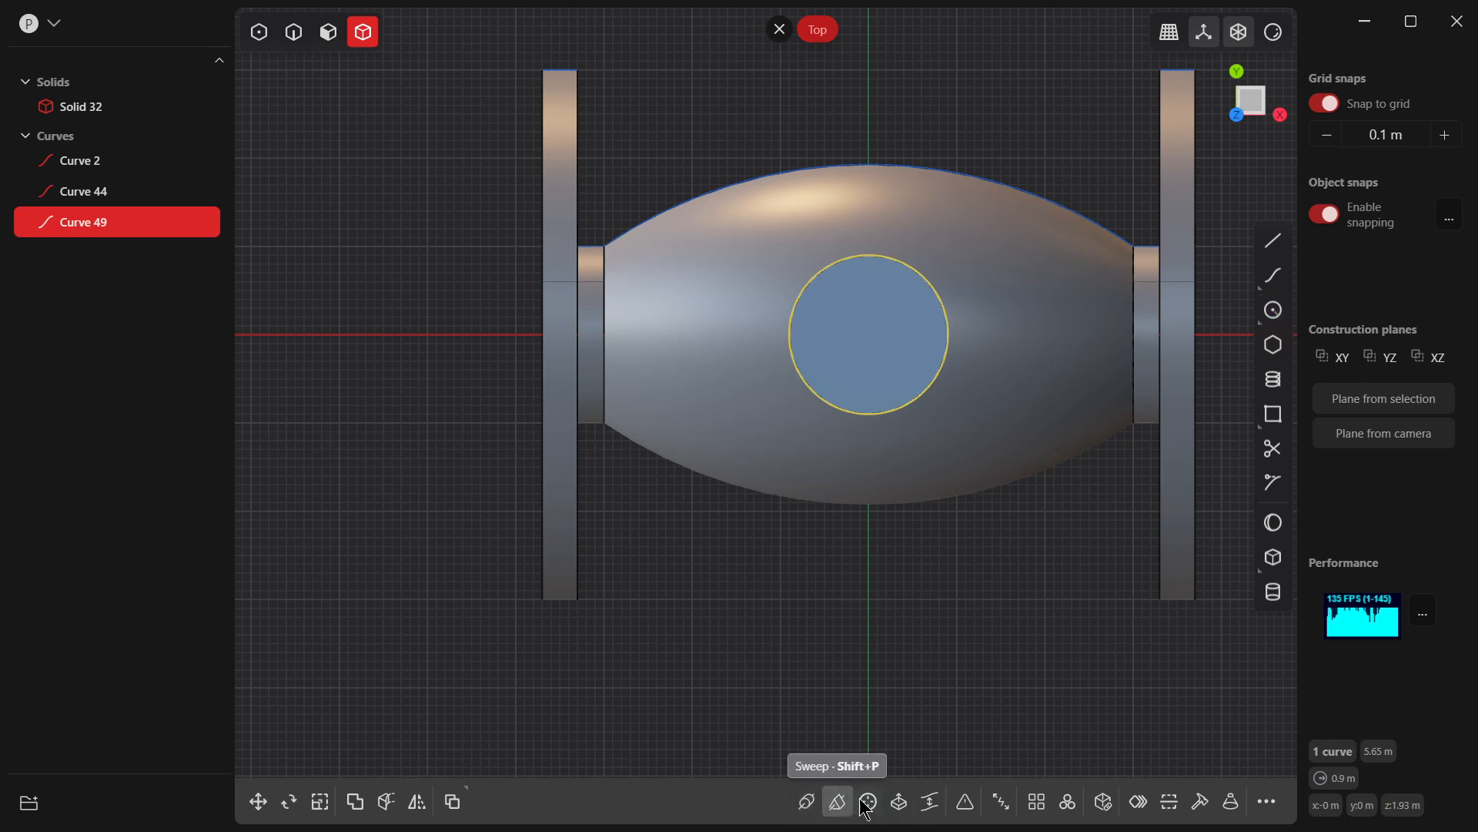
Step: Extrude the new circle curve 2.00 m upward from the opening to start the neck
{"action": "left_click", "coordinate": [901, 803]}
{"action": "middle_click_drag", "start_coordinate": [825, 632], "coordinate": [904, 87]}
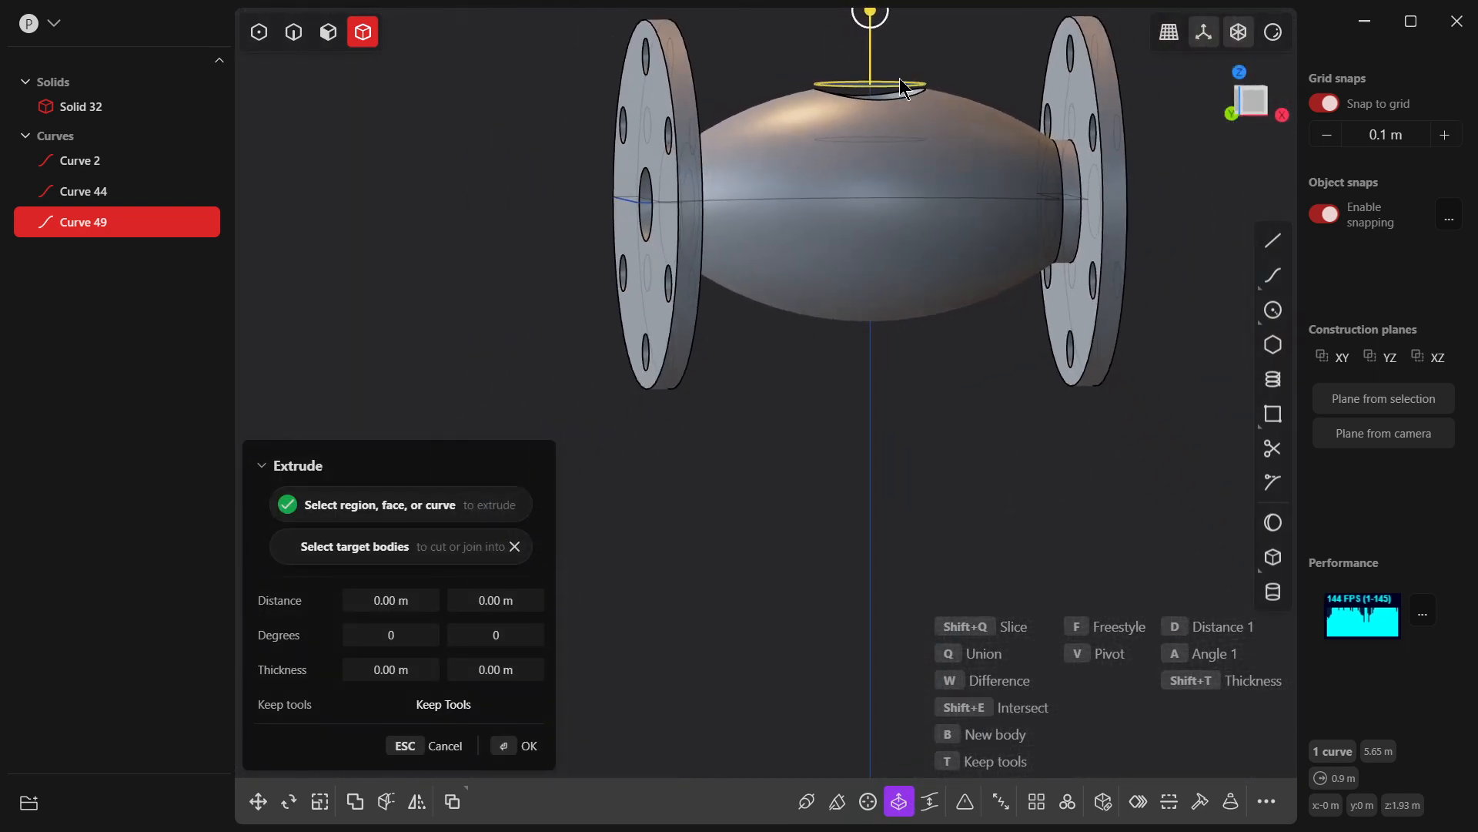
{"action": "middle_click_drag", "start_coordinate": [894, 359], "coordinate": [705, 622], "text": "shift"}
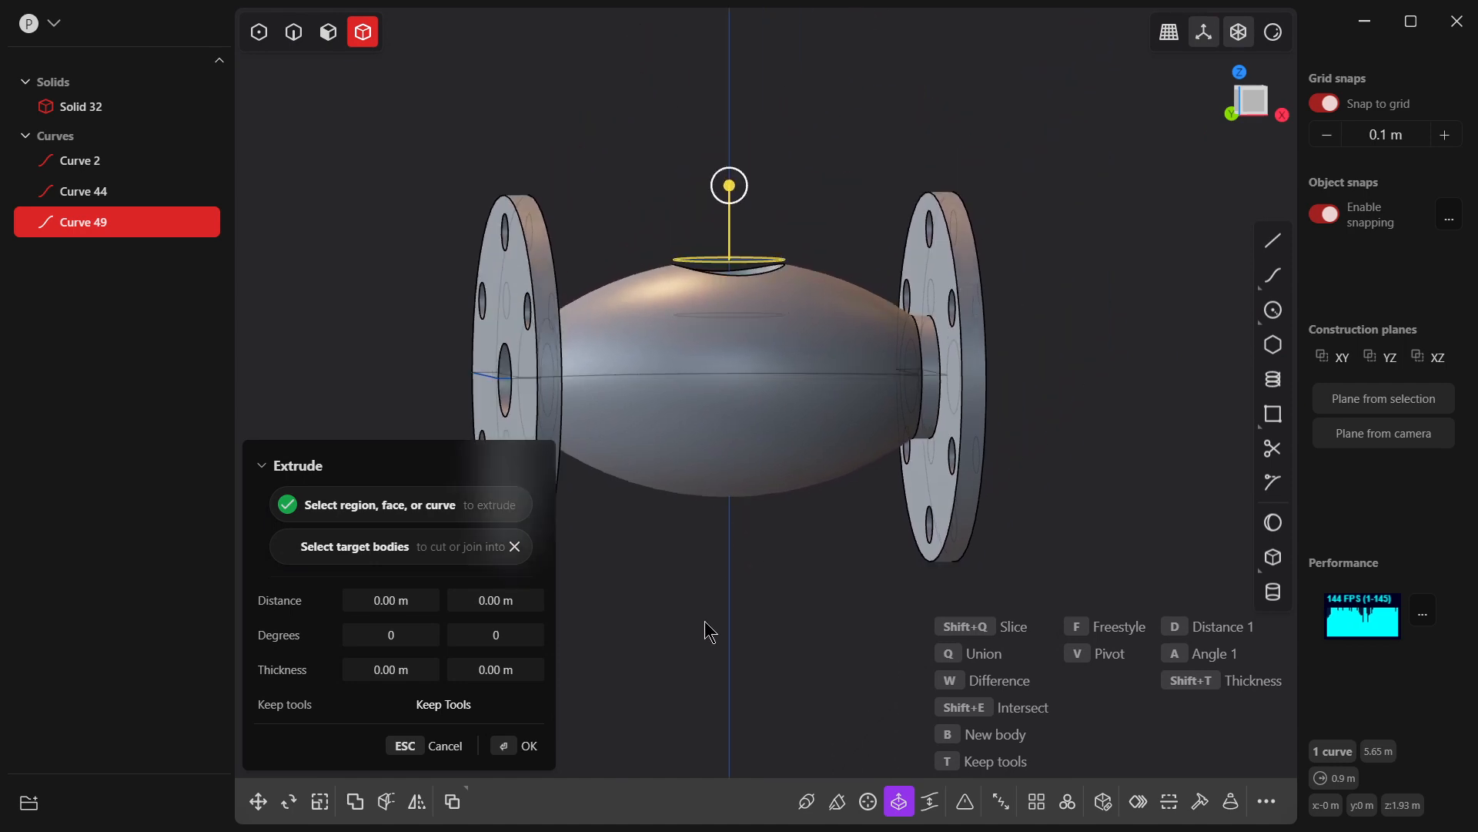
{"action": "left_click_drag", "start_coordinate": [690, 272], "coordinate": [690, 149]}
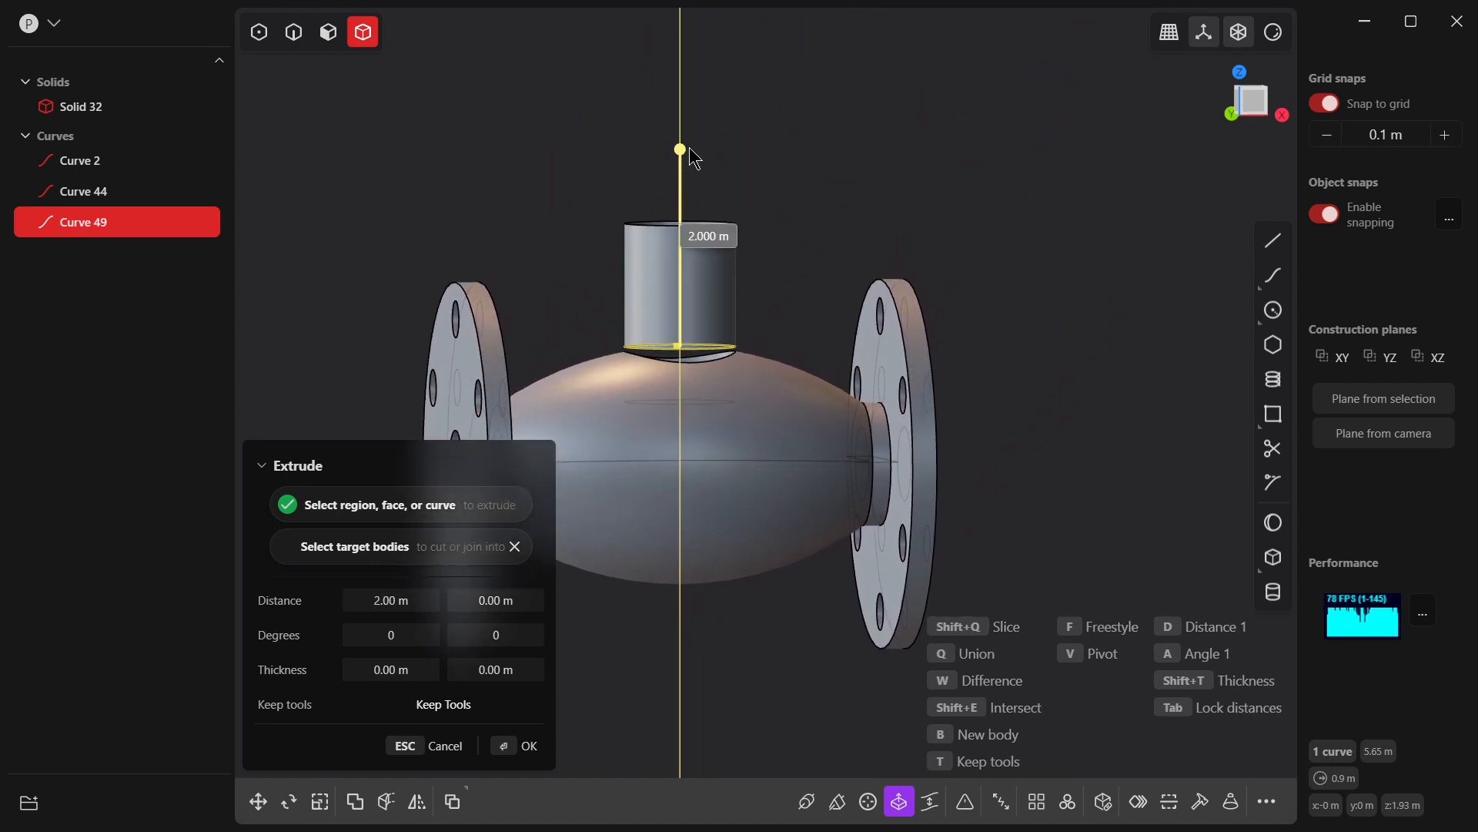
{"action": "middle_click_drag", "start_coordinate": [792, 270], "coordinate": [774, 322]}
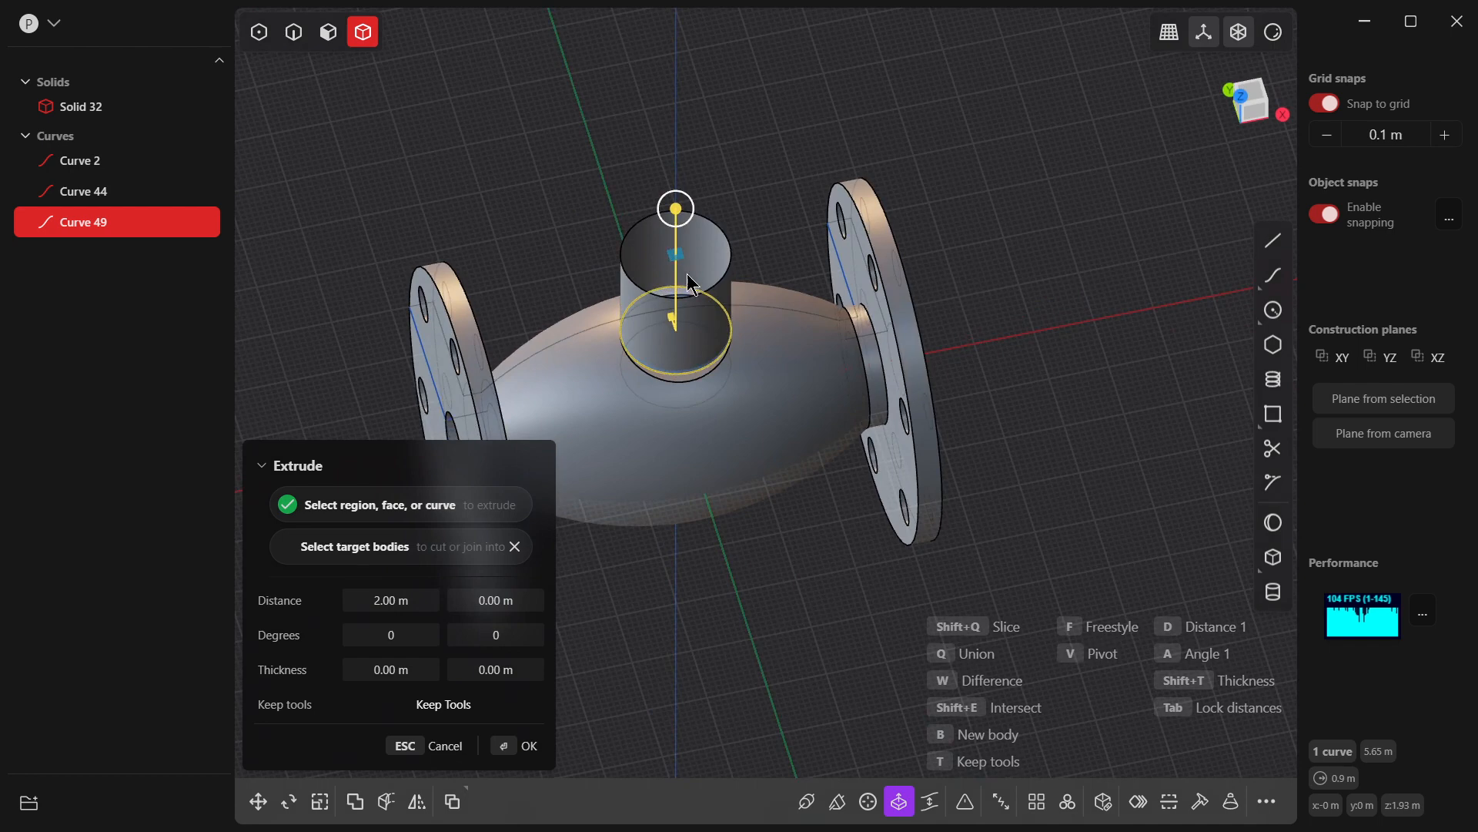
Step: Give the neck extrusion a wall thickness of 0.12 m and a second distance of -0.34 m down into the body
{"action": "left_click_drag", "start_coordinate": [391, 669], "coordinate": [422, 669]}
{"action": "middle_click_drag", "start_coordinate": [666, 551], "coordinate": [618, 404]}
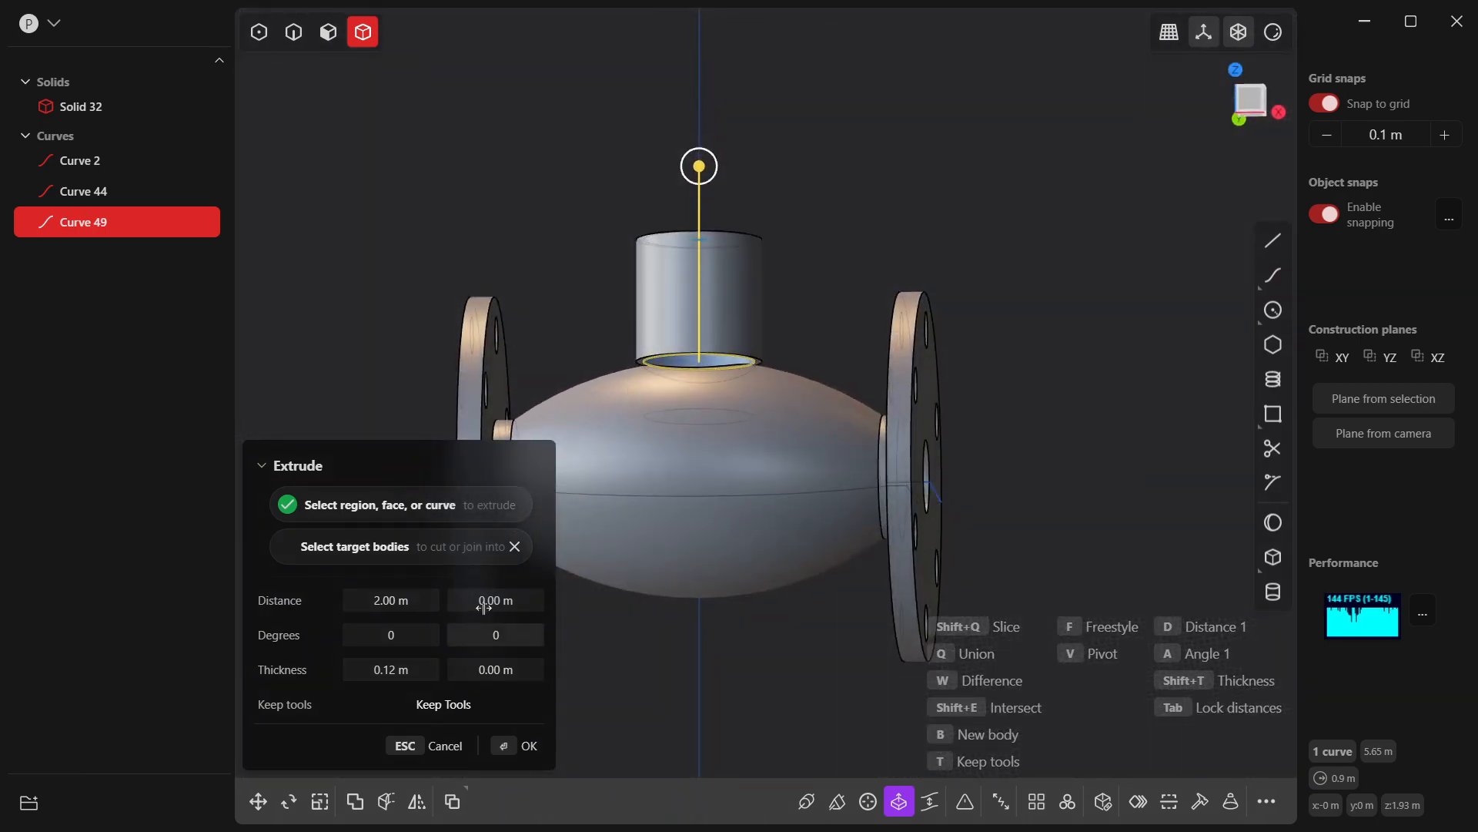
{"action": "left_click_drag", "start_coordinate": [495, 600], "coordinate": [460, 600]}
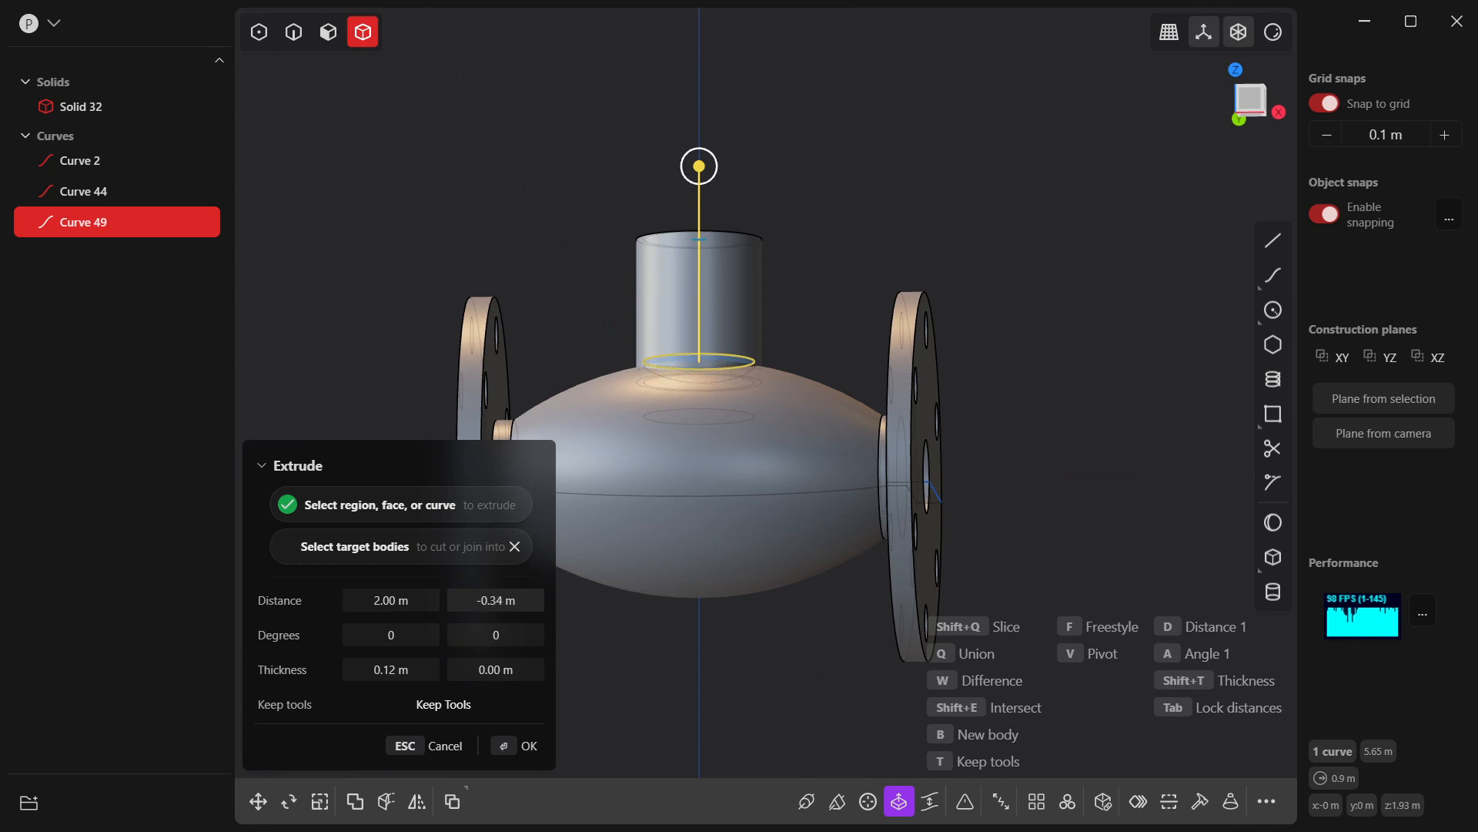
{"action": "middle_click_drag", "start_coordinate": [703, 450], "coordinate": [789, 436]}
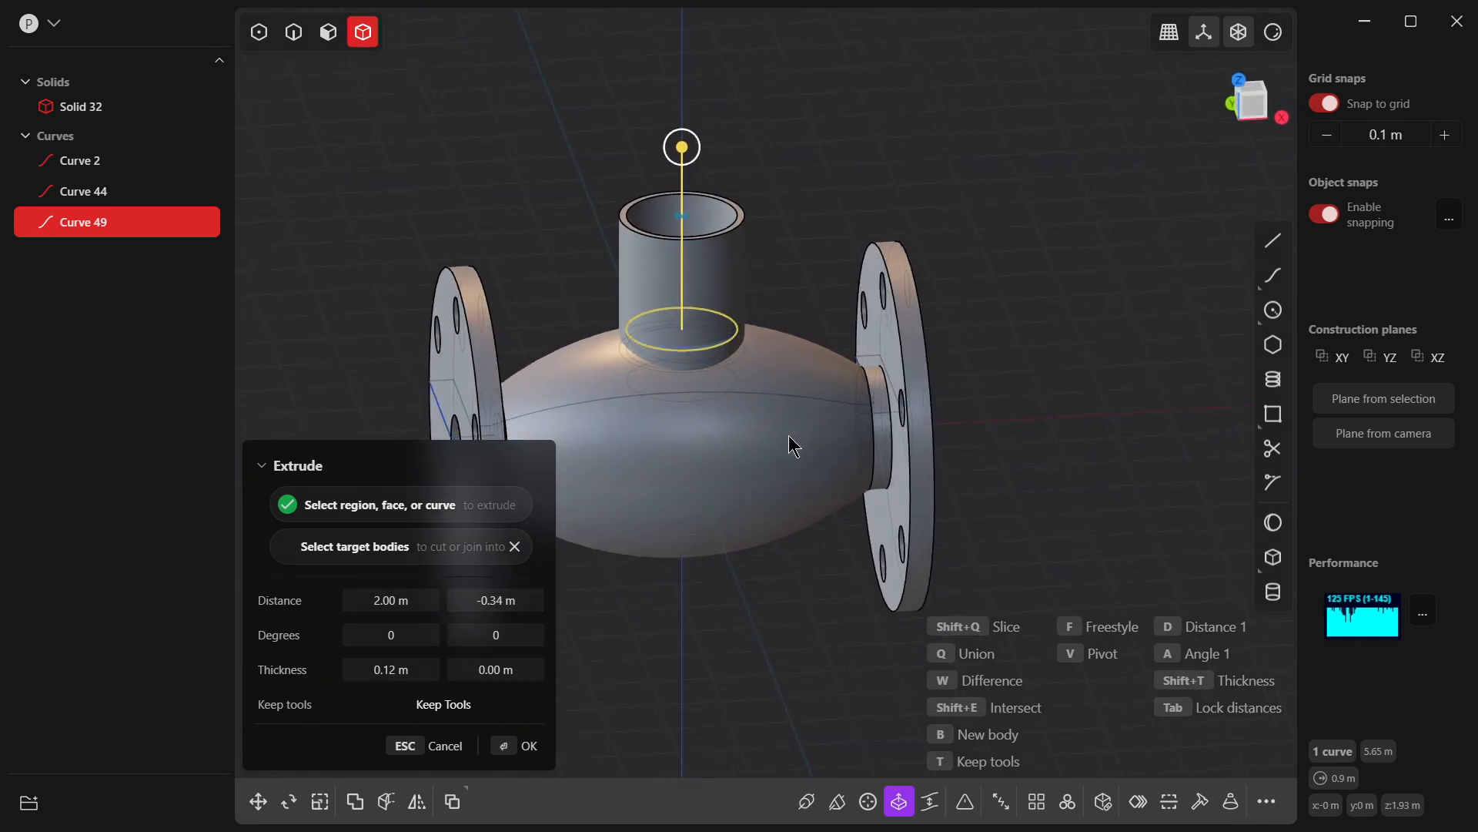
{"action": "left_click", "coordinate": [515, 741]}
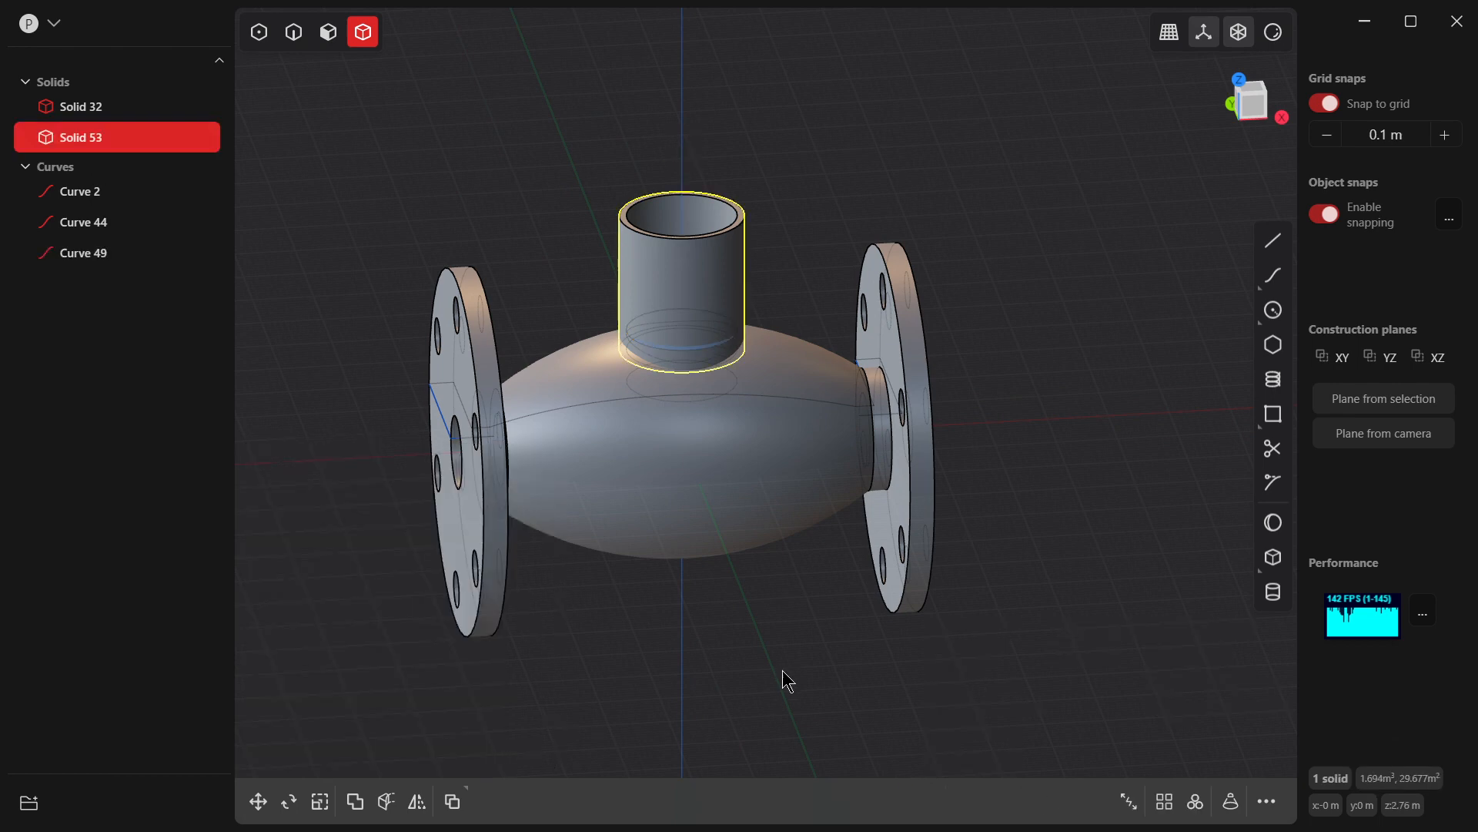
Step: Join the neck tube and the flanged body into one solid with a Boolean union
{"action": "left_click", "coordinate": [764, 631]}
{"action": "left_click_drag", "start_coordinate": [553, 248], "coordinate": [812, 608]}
{"action": "left_click", "coordinate": [568, 242]}
{"action": "left_click", "coordinate": [679, 284]}
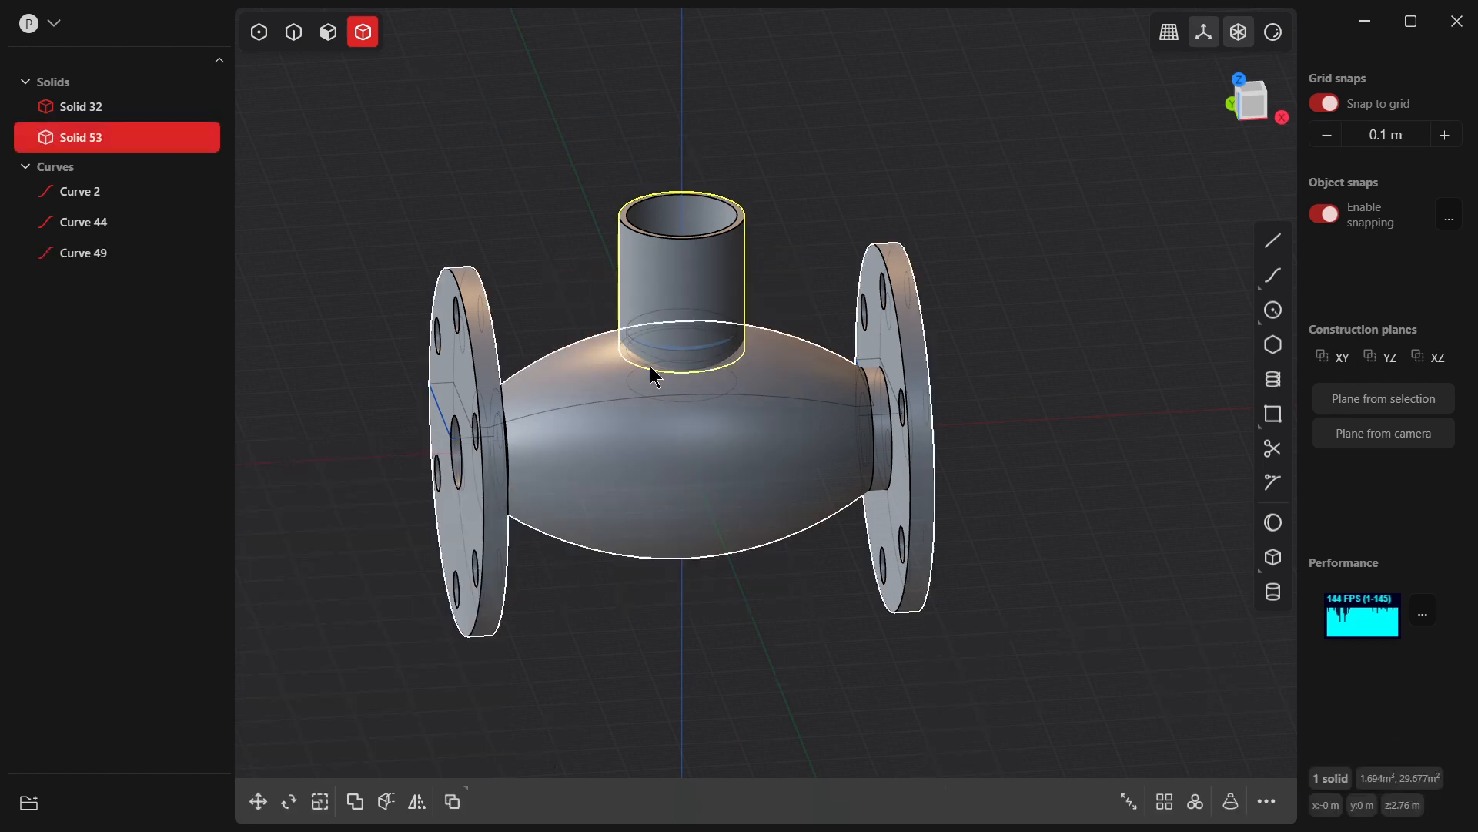
{"action": "left_click", "coordinate": [634, 422]}
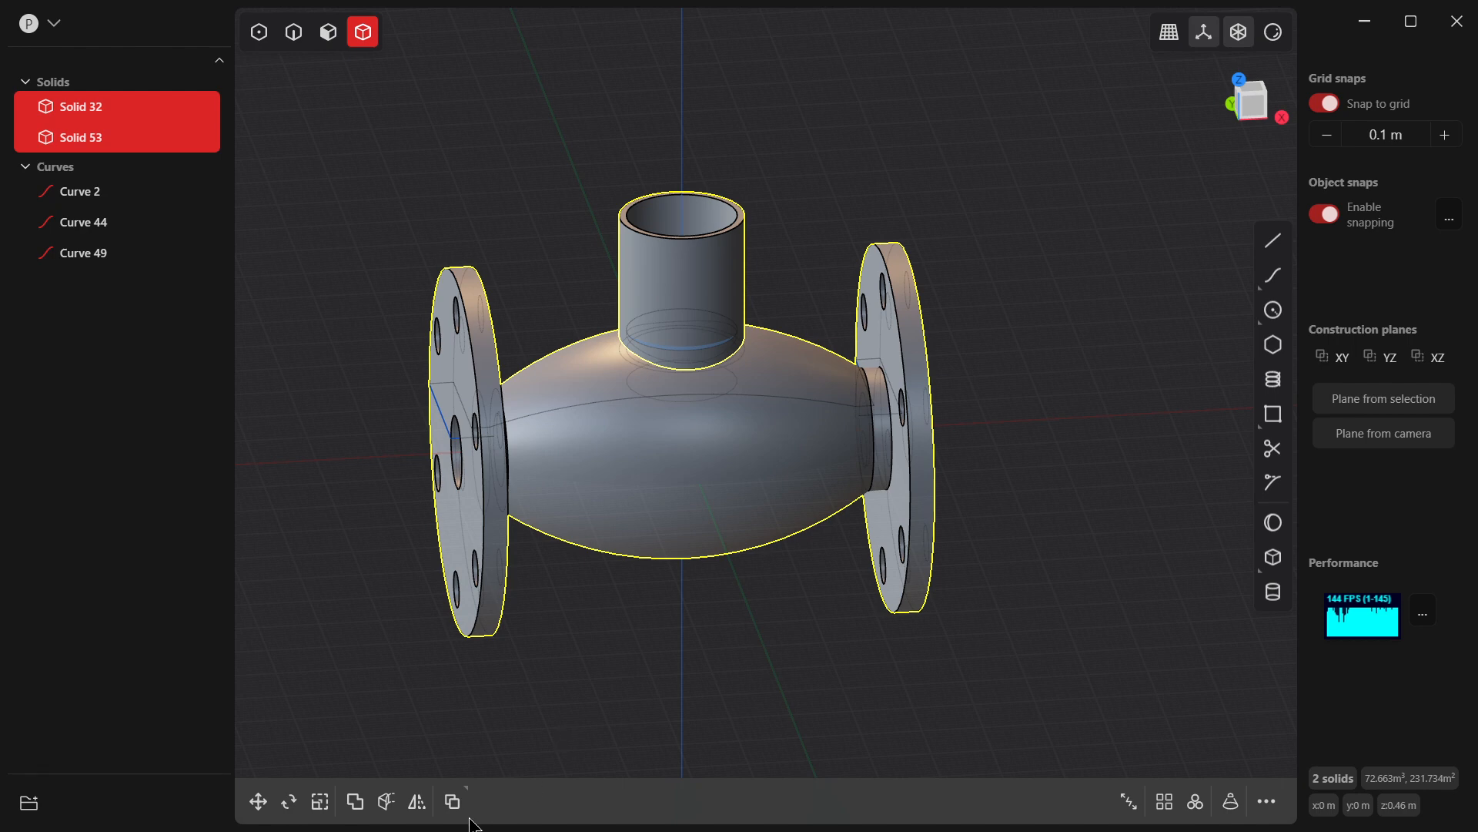
{"action": "left_click", "coordinate": [355, 801]}
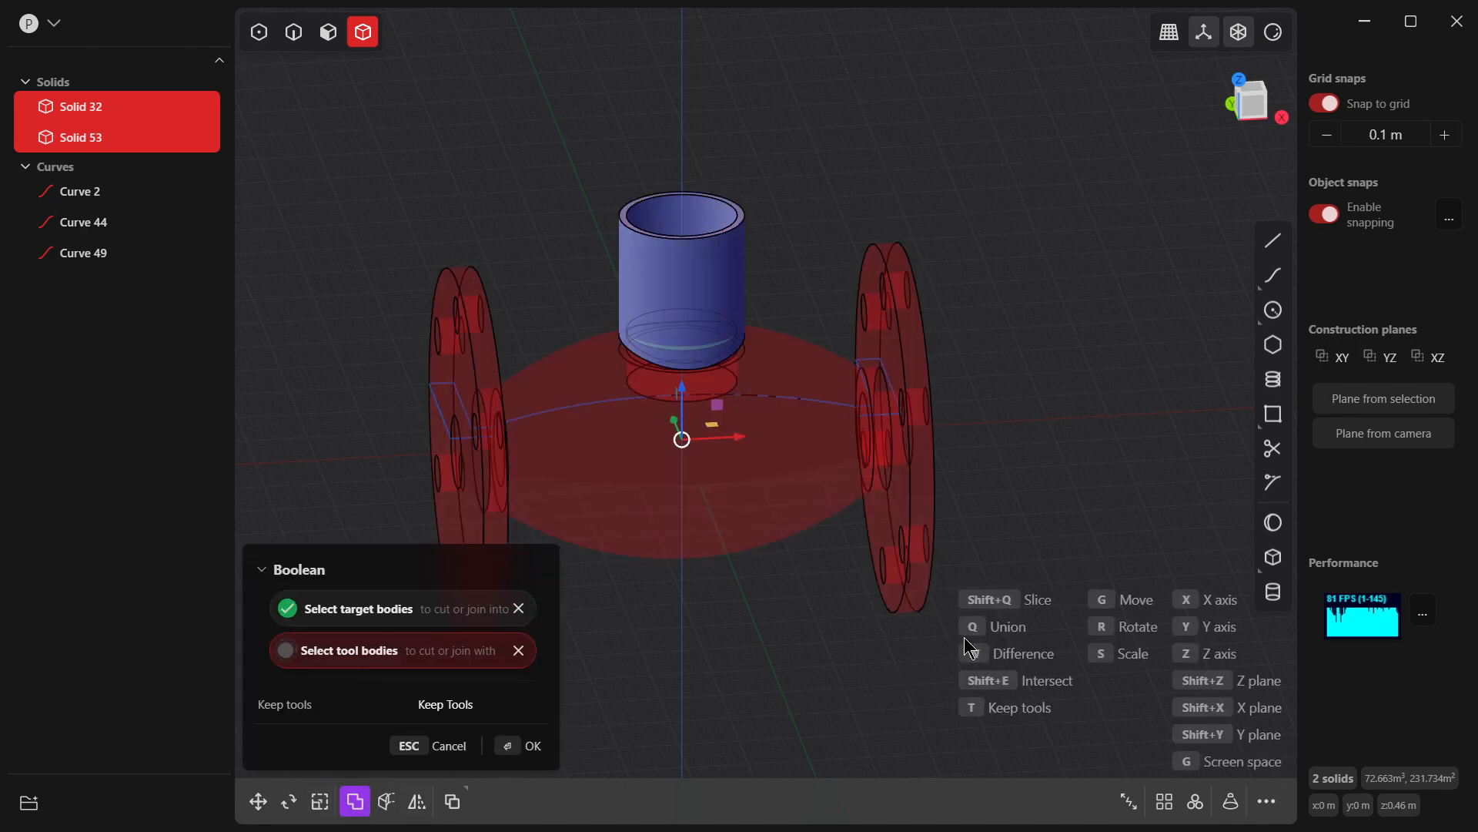
{"action": "left_click", "coordinate": [984, 625]}
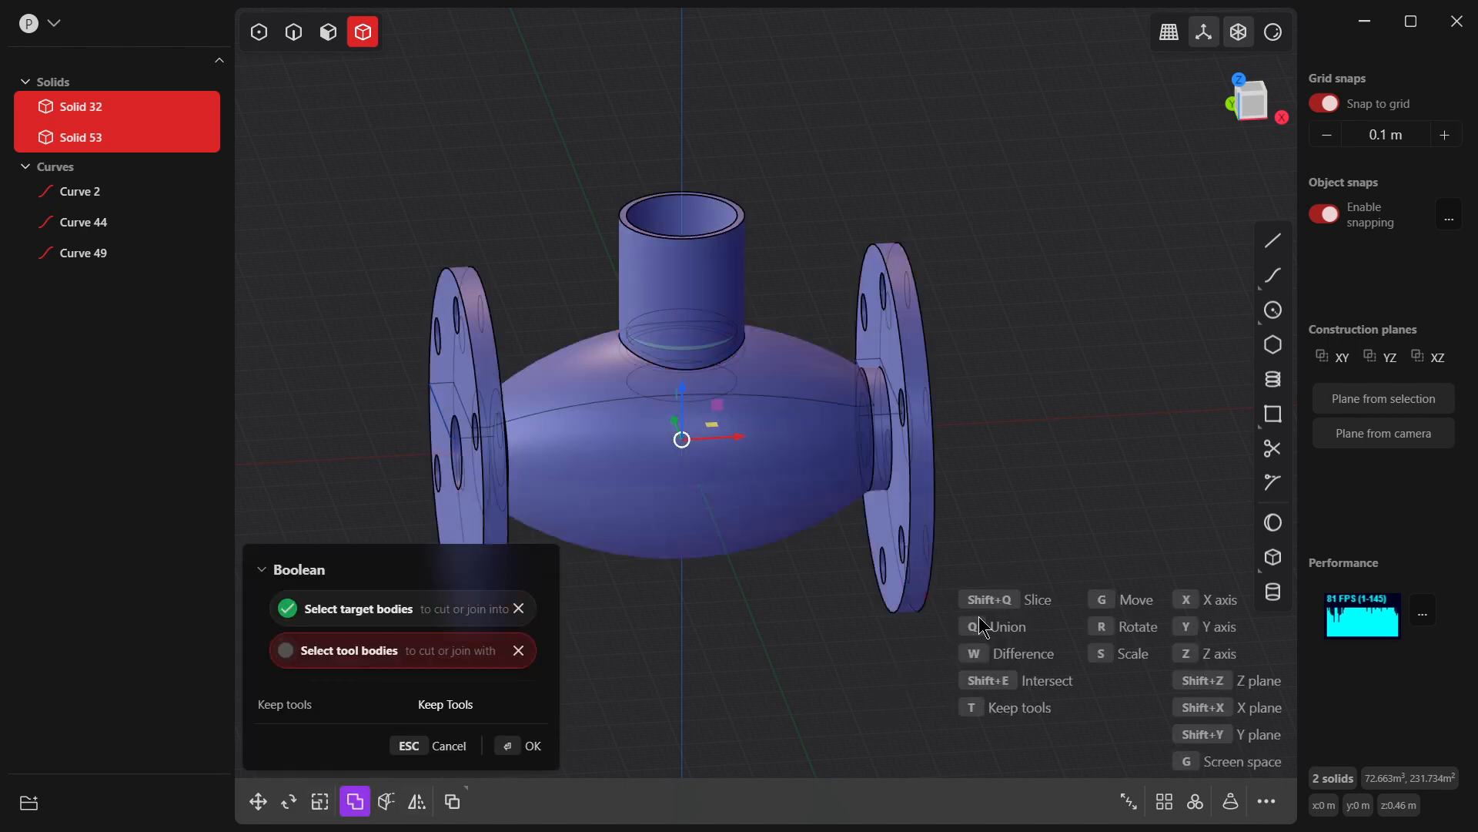
{"action": "left_click", "coordinate": [533, 744]}
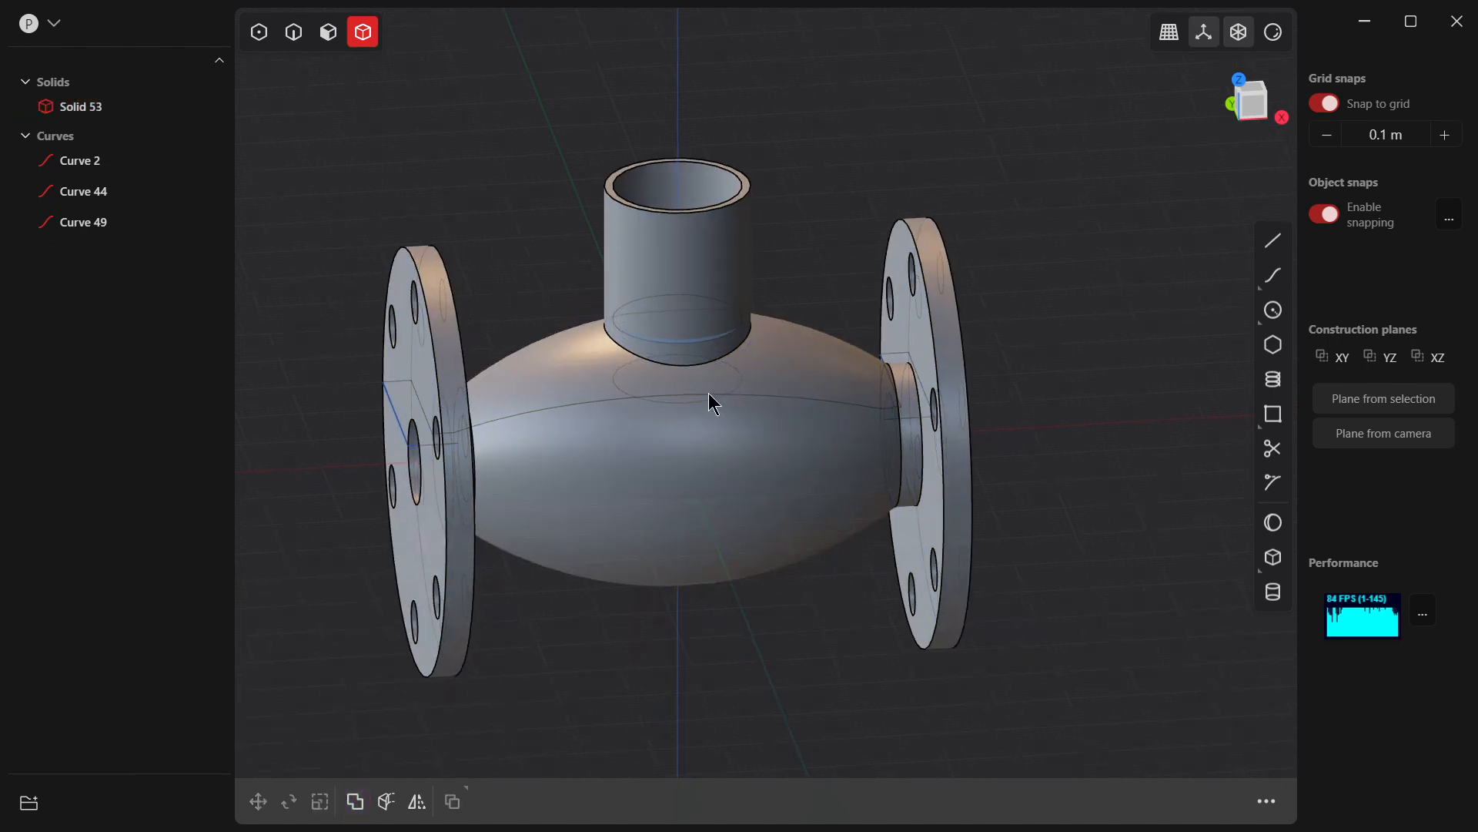
Step: Switch selection to edges and hide all three construction curves in the viewport
{"action": "left_click", "coordinate": [294, 31]}
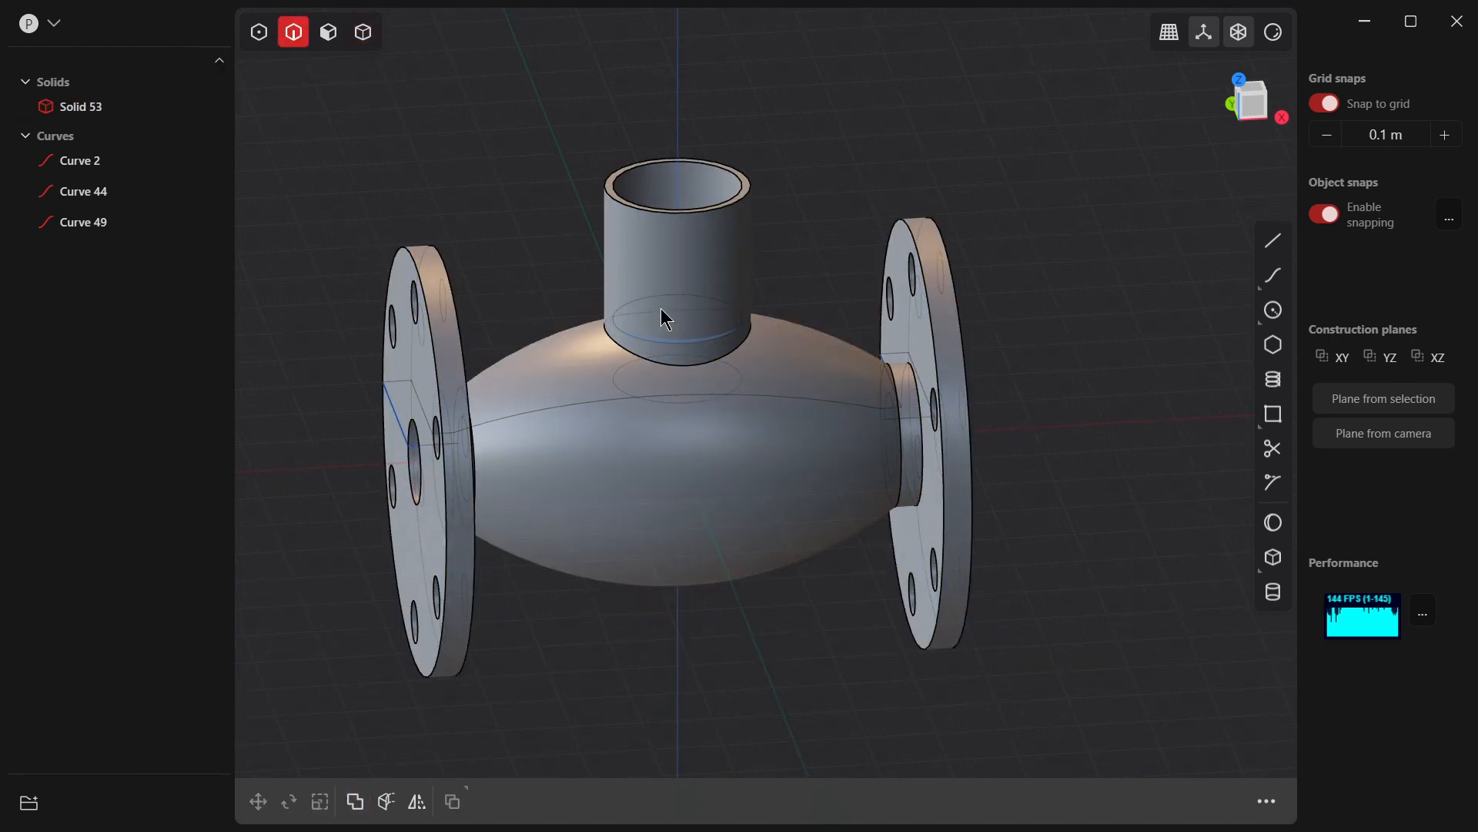
{"action": "left_click", "coordinate": [678, 377]}
{"action": "left_click", "coordinate": [450, 174]}
{"action": "left_click", "coordinate": [155, 161]}
{"action": "left_click", "coordinate": [153, 192]}
{"action": "left_click", "coordinate": [153, 223]}
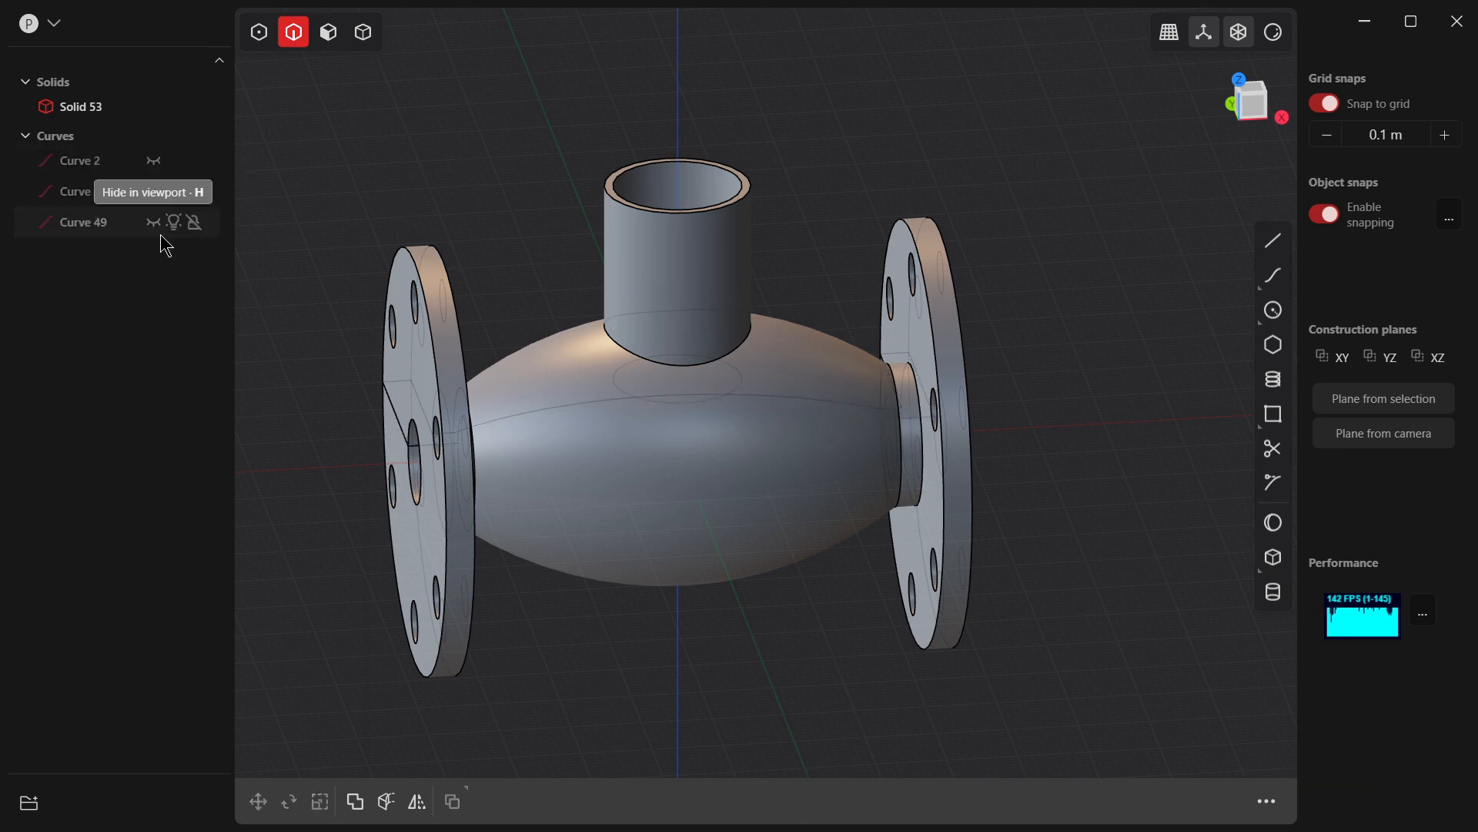
{"action": "key", "text": "f"}
{"action": "key", "text": "Escape"}
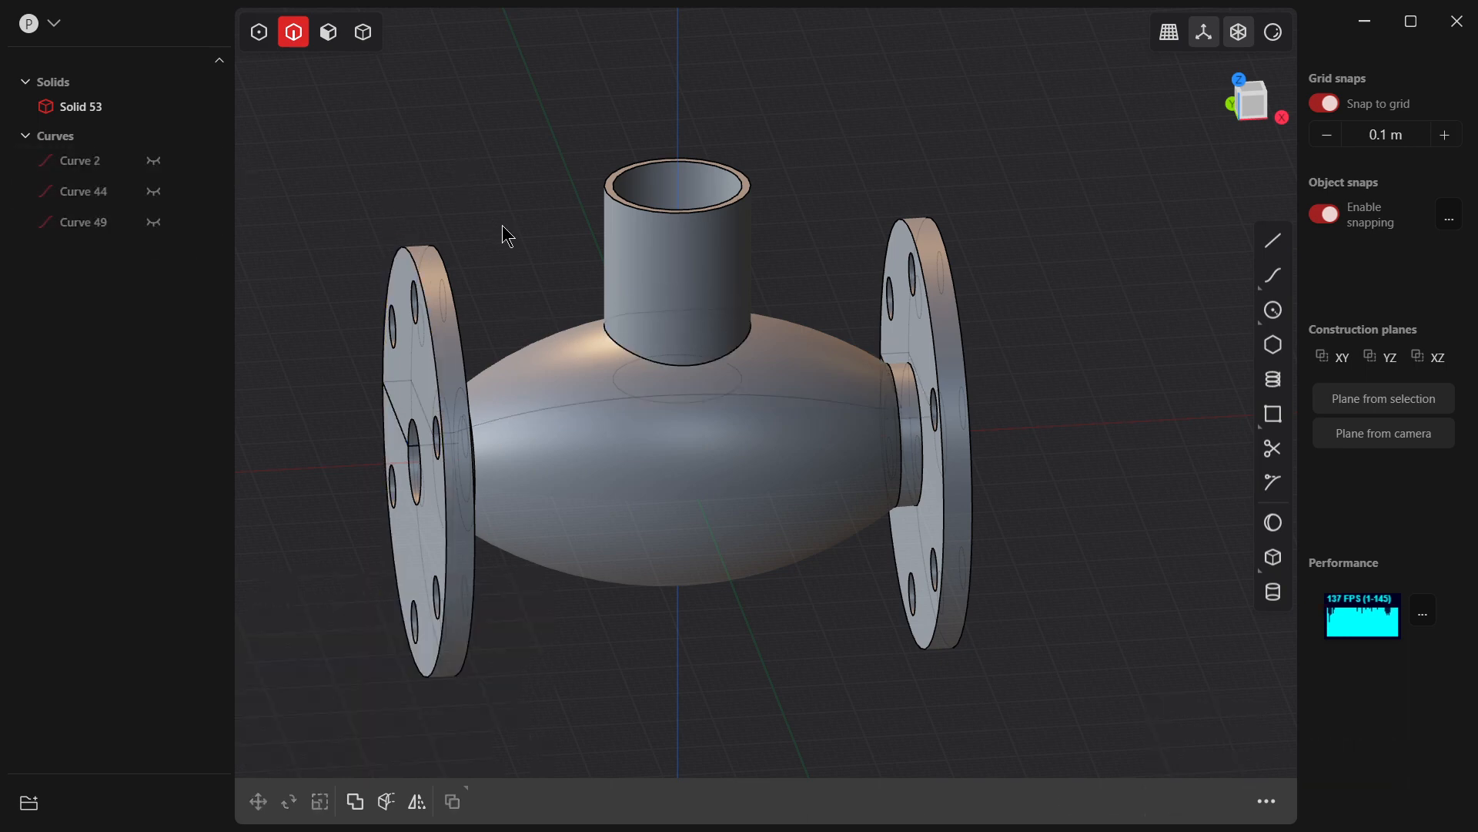
Step: Fillet the outer edge where the neck meets the bulging body
{"action": "left_click", "coordinate": [635, 358]}
{"action": "key", "text": "f"}
{"action": "left_click_drag", "start_coordinate": [632, 353], "coordinate": [639, 364]}
{"action": "left_click", "coordinate": [510, 746]}
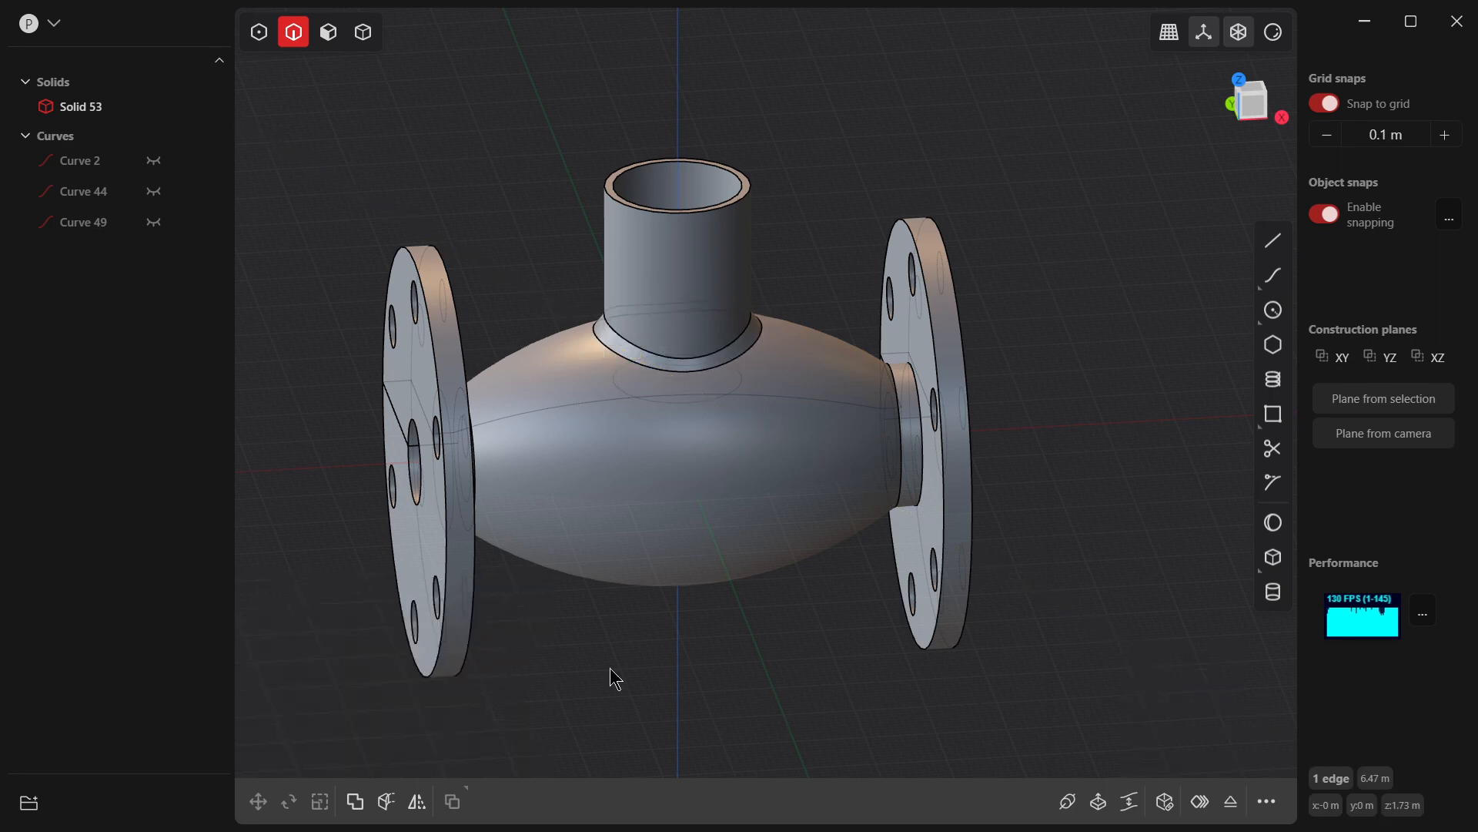
{"action": "left_click", "coordinate": [1161, 432]}
Step: Draw a circle of 0.90 m radius on the neck's inner top rim from the top view, and switch selection to faces
{"action": "middle_click_drag", "start_coordinate": [839, 277], "coordinate": [772, 214]}
{"action": "scroll", "coordinate": [738, 178], "scroll_direction": "up", "scroll_amount": 4}
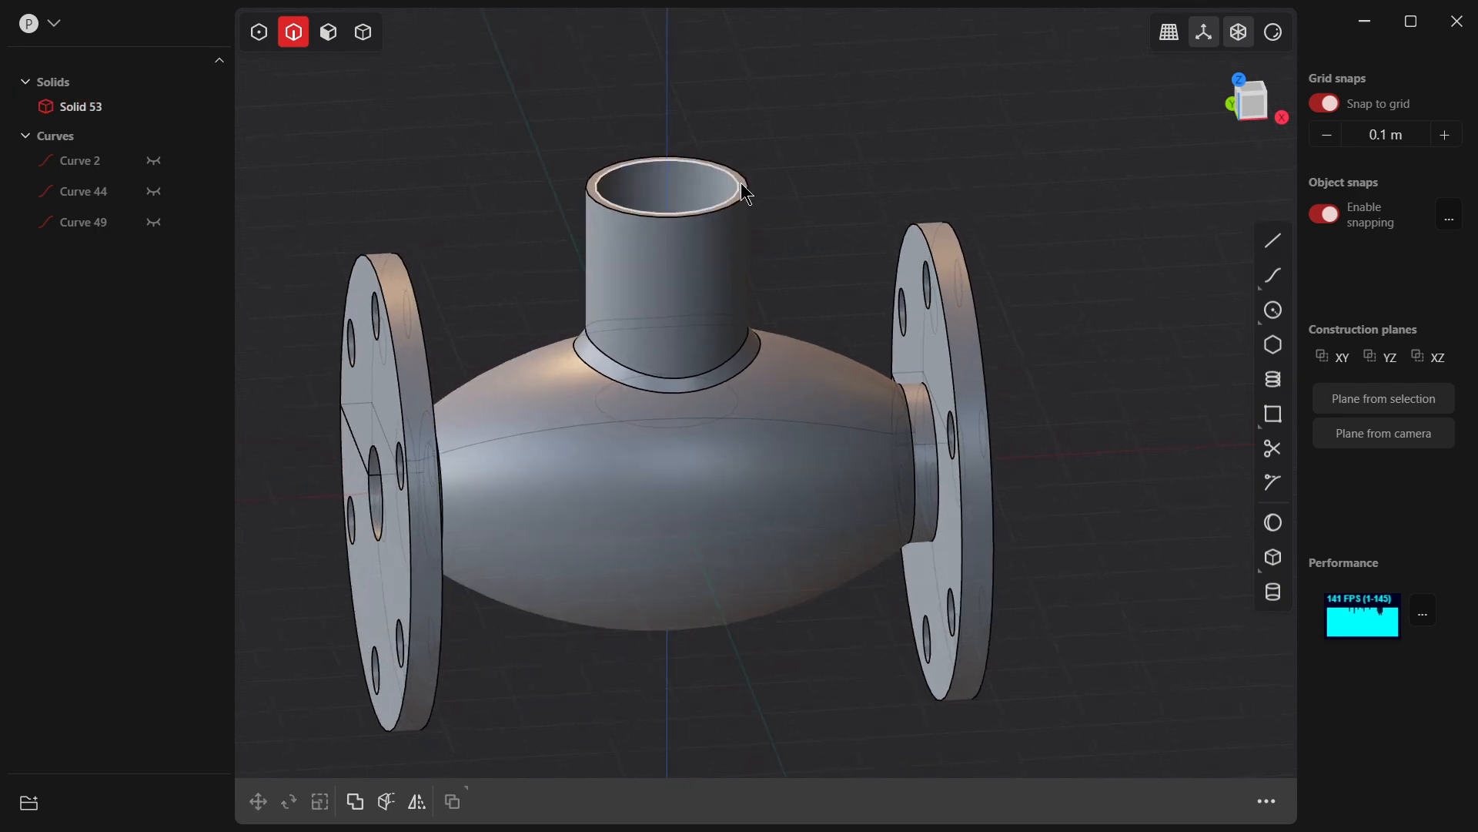
{"action": "scroll", "coordinate": [752, 180], "scroll_direction": "down", "scroll_amount": 3}
{"action": "scroll", "coordinate": [818, 228], "scroll_direction": "up", "scroll_amount": 1}
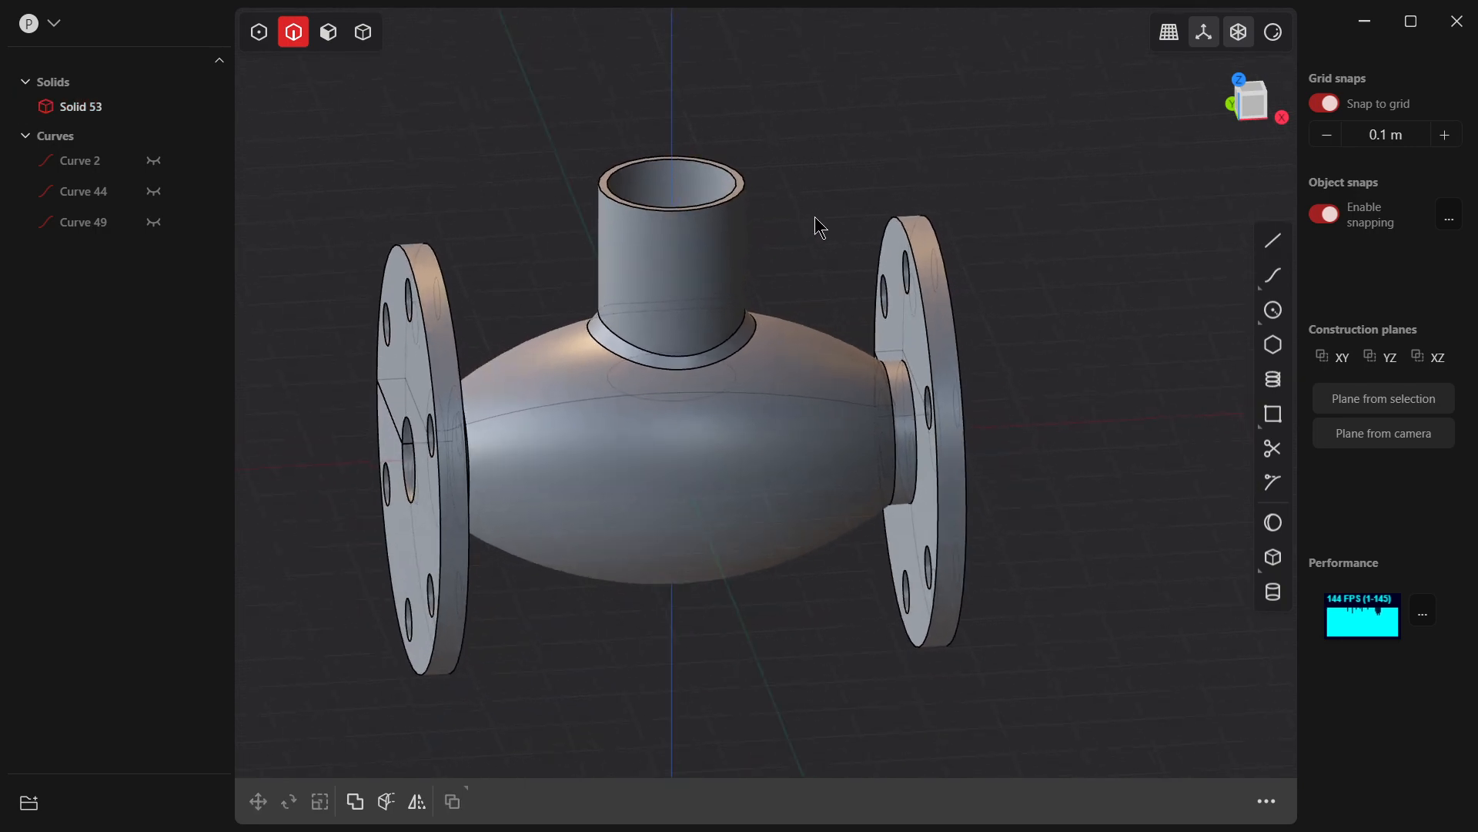
{"action": "key", "text": "KP_7"}
{"action": "scroll", "coordinate": [789, 278], "scroll_direction": "up", "scroll_amount": 1}
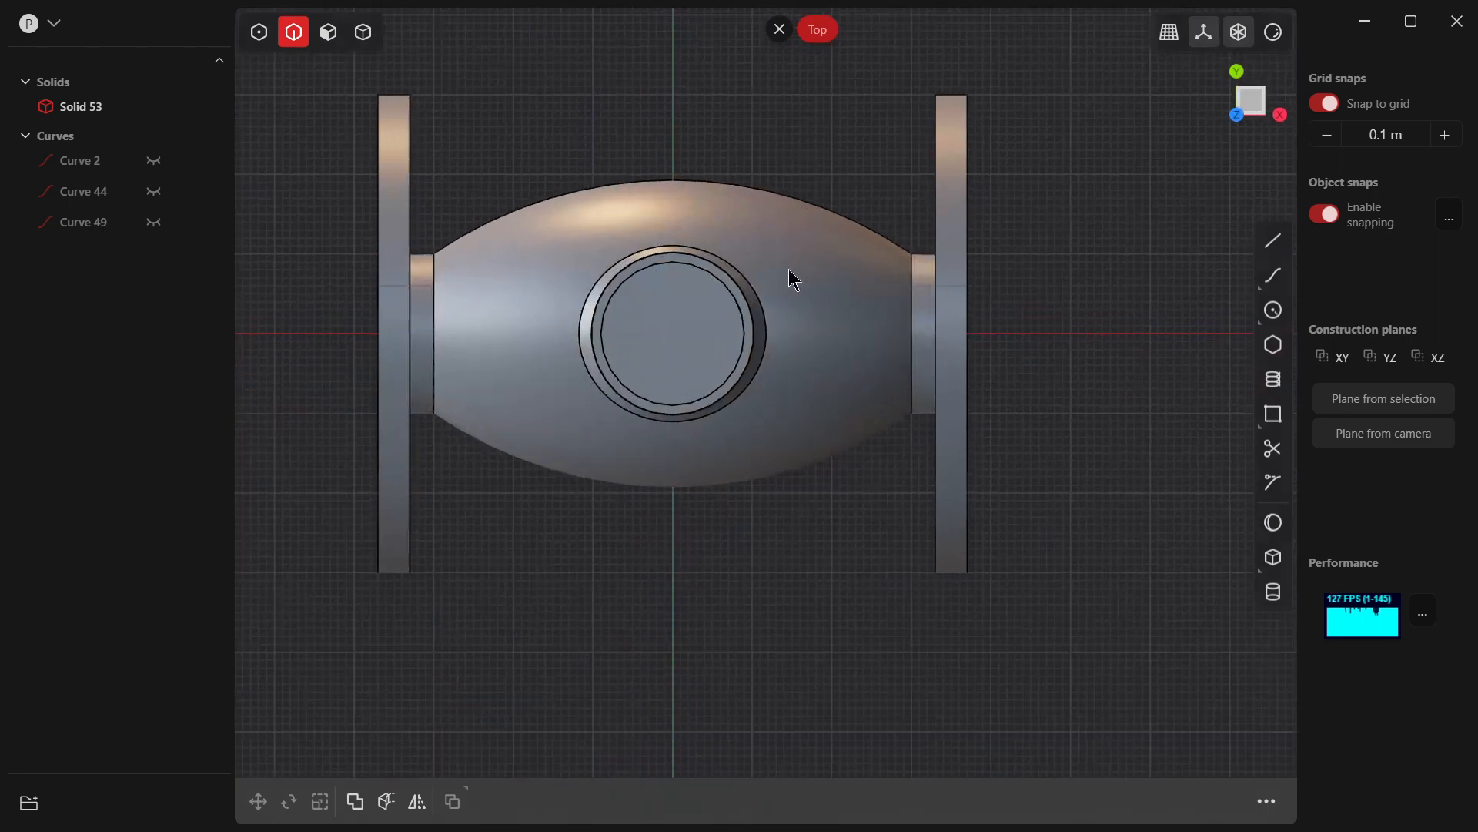
{"action": "left_click", "coordinate": [1273, 310]}
{"action": "left_click", "coordinate": [673, 333]}
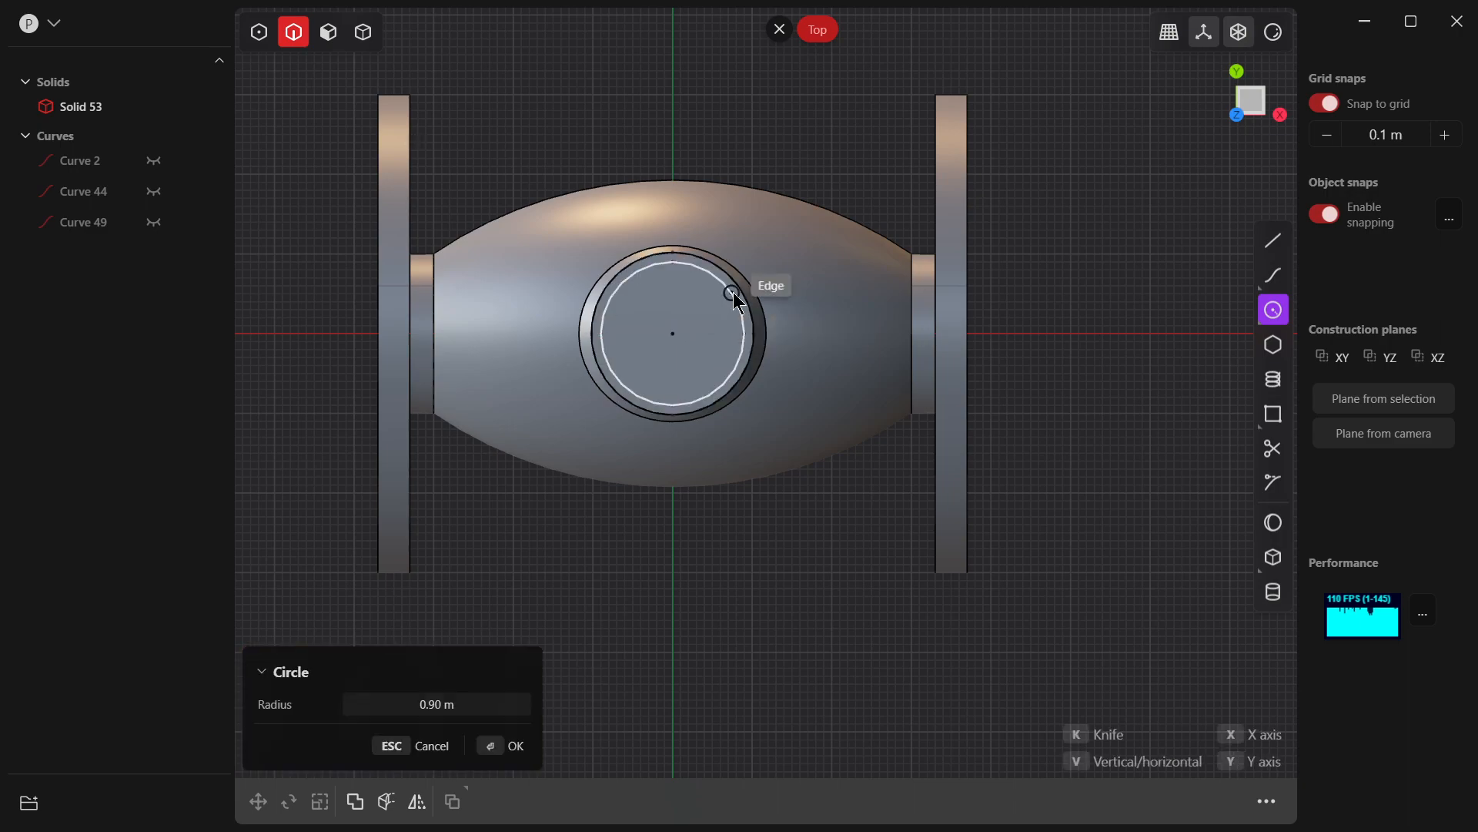
{"action": "left_click", "coordinate": [737, 300]}
{"action": "middle_click_drag", "start_coordinate": [847, 528], "coordinate": [849, 377]}
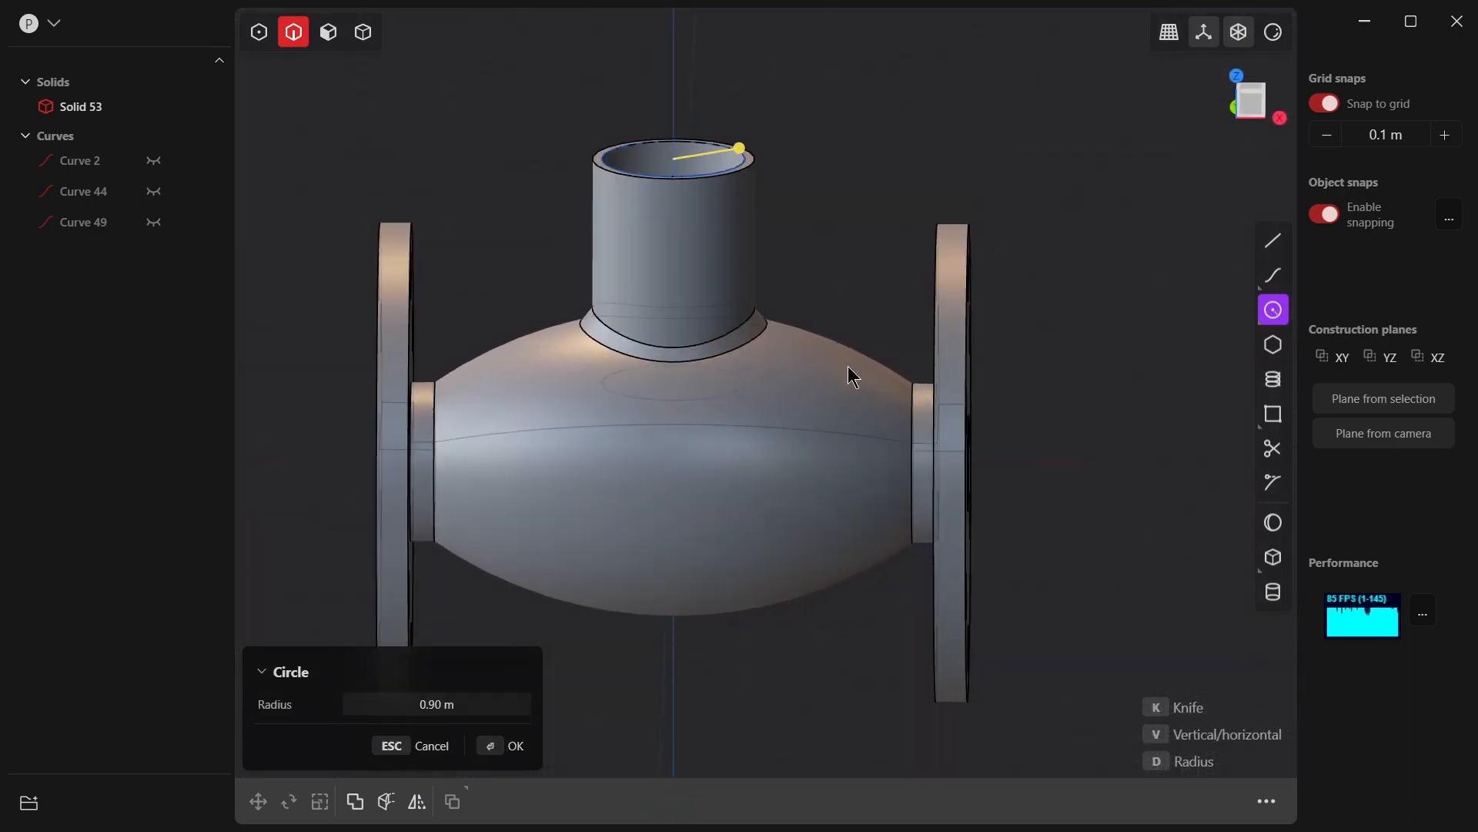
{"action": "left_click", "coordinate": [489, 745]}
{"action": "left_click", "coordinate": [328, 32]}
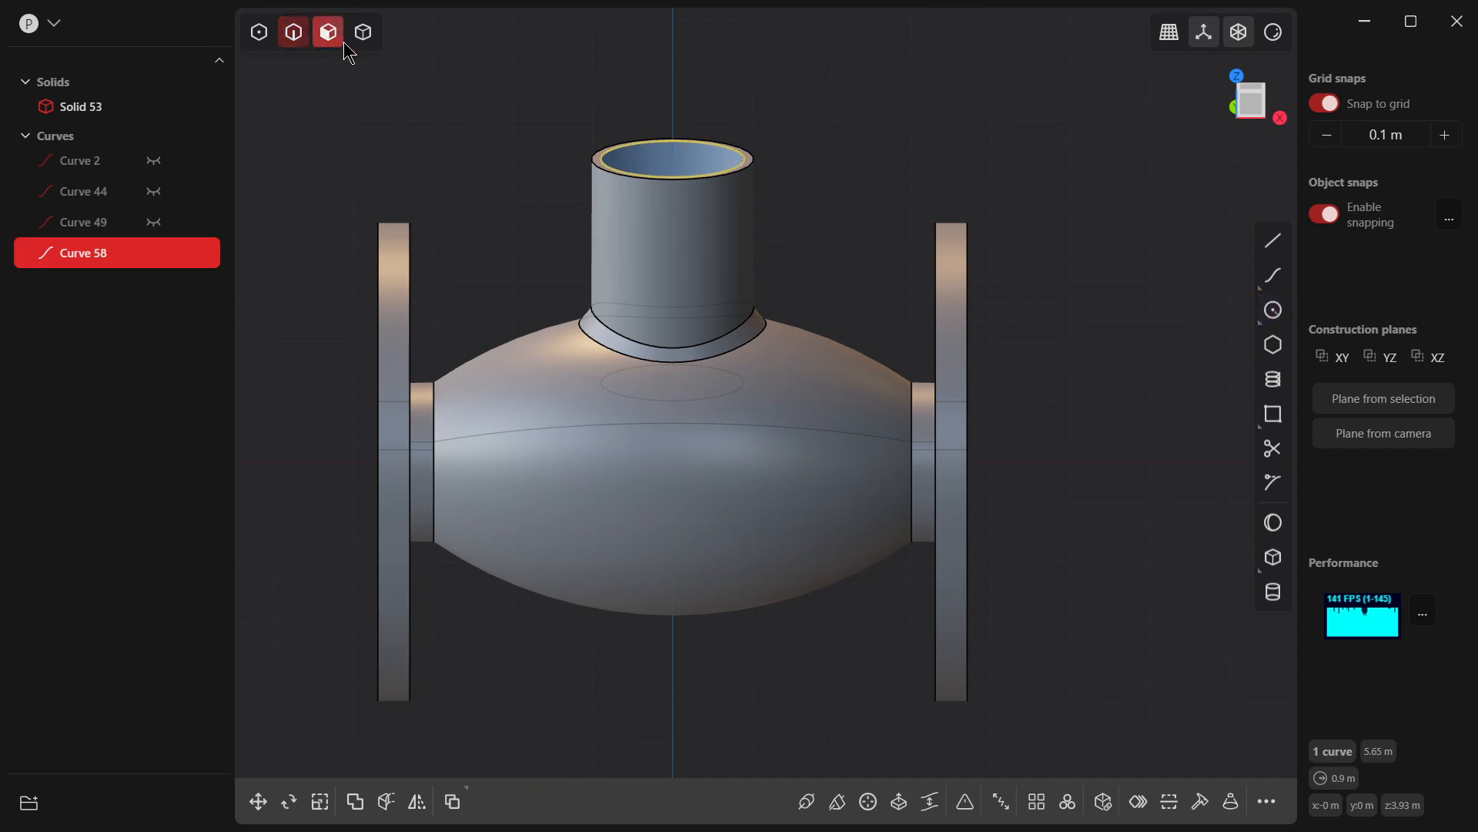
Step: Extrude the circle on the neck's top rim 0.20 m upward with outward thickness to form a wide ring flange around the opening
{"action": "middle_click_drag", "start_coordinate": [660, 161], "coordinate": [672, 171]}
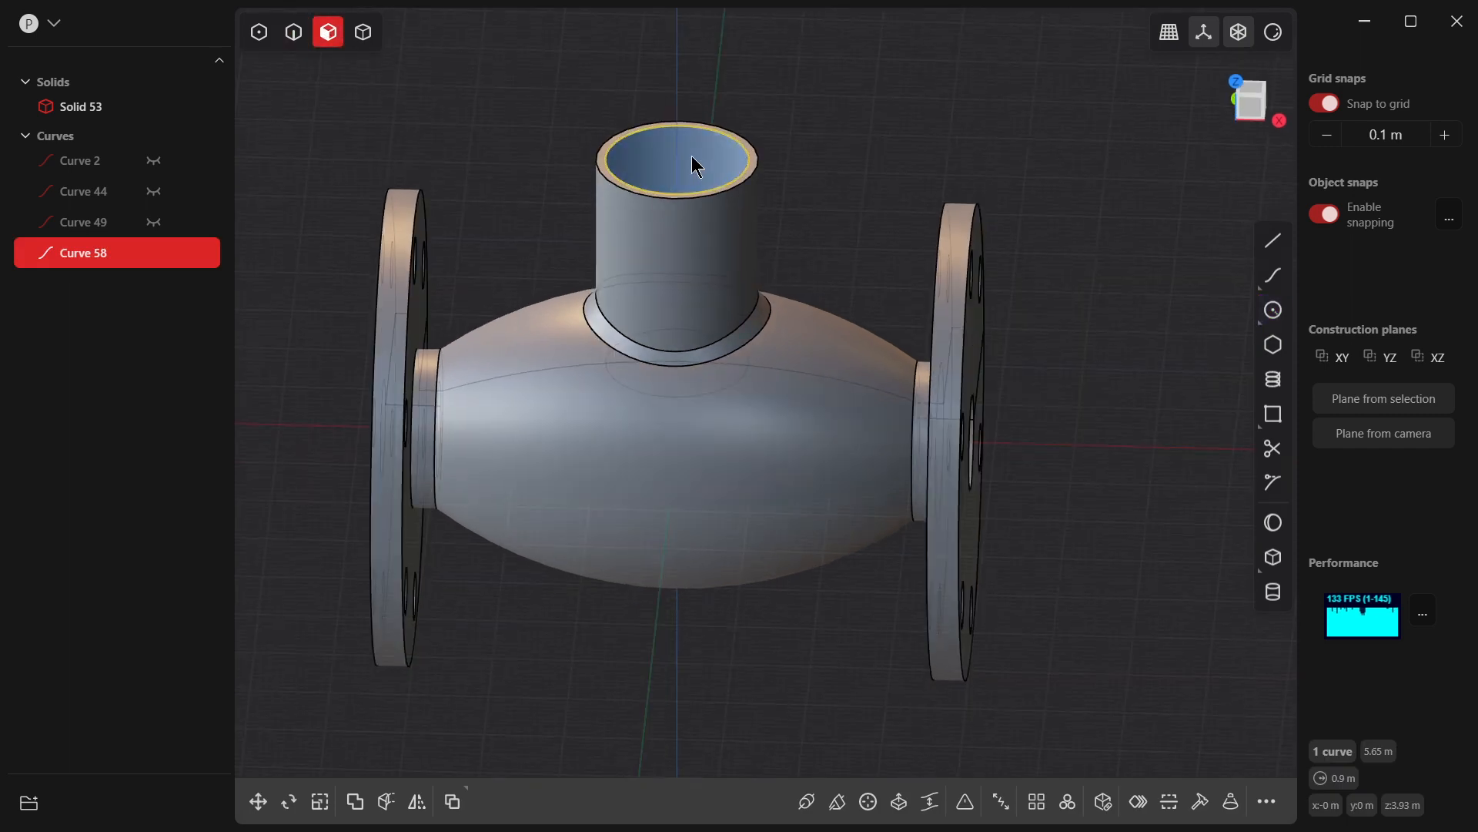
{"action": "left_click", "coordinate": [692, 156]}
{"action": "left_click_drag", "start_coordinate": [693, 99], "coordinate": [693, 86]}
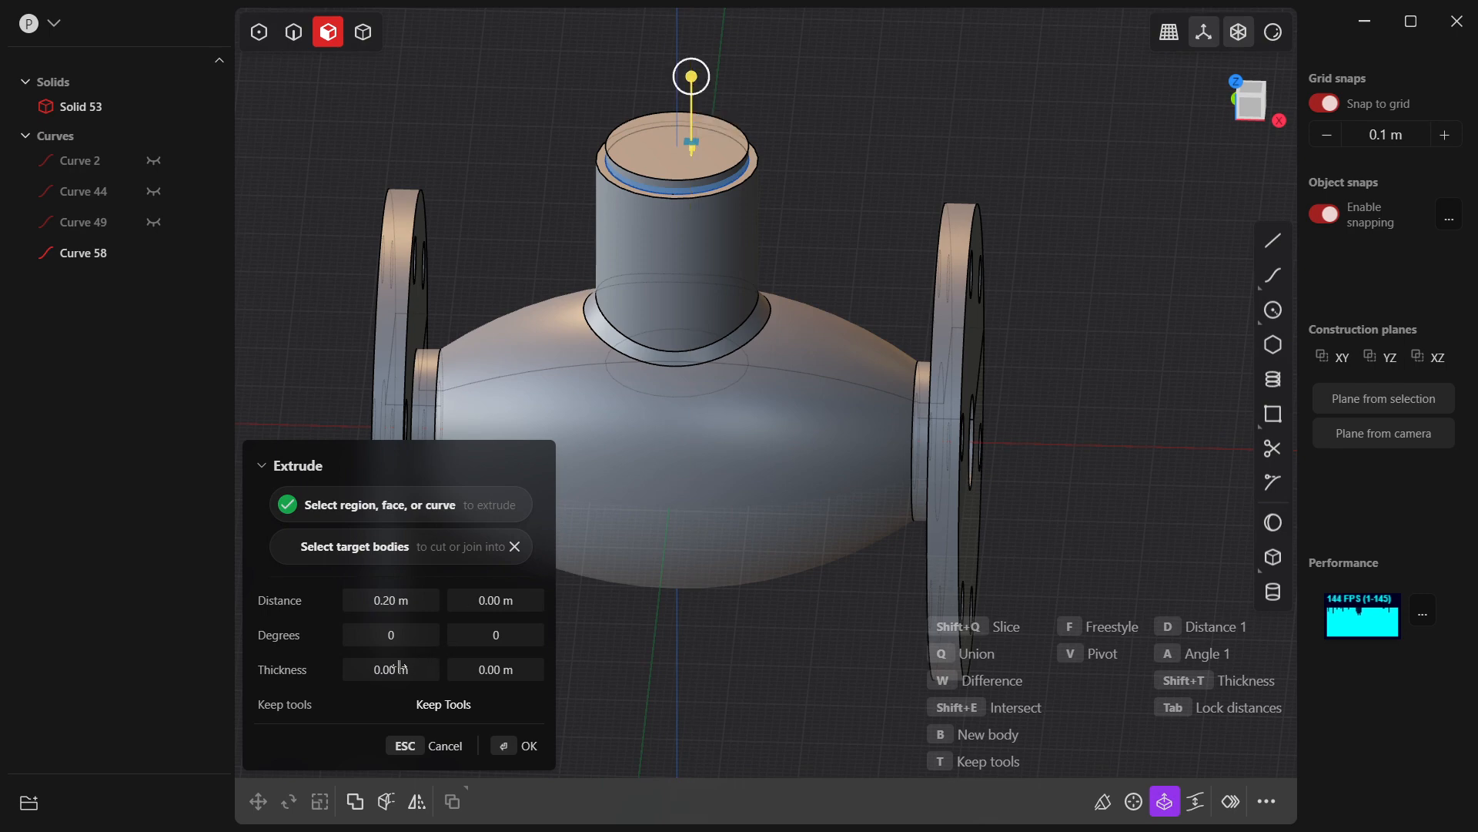
{"action": "key", "text": "shift+t"}
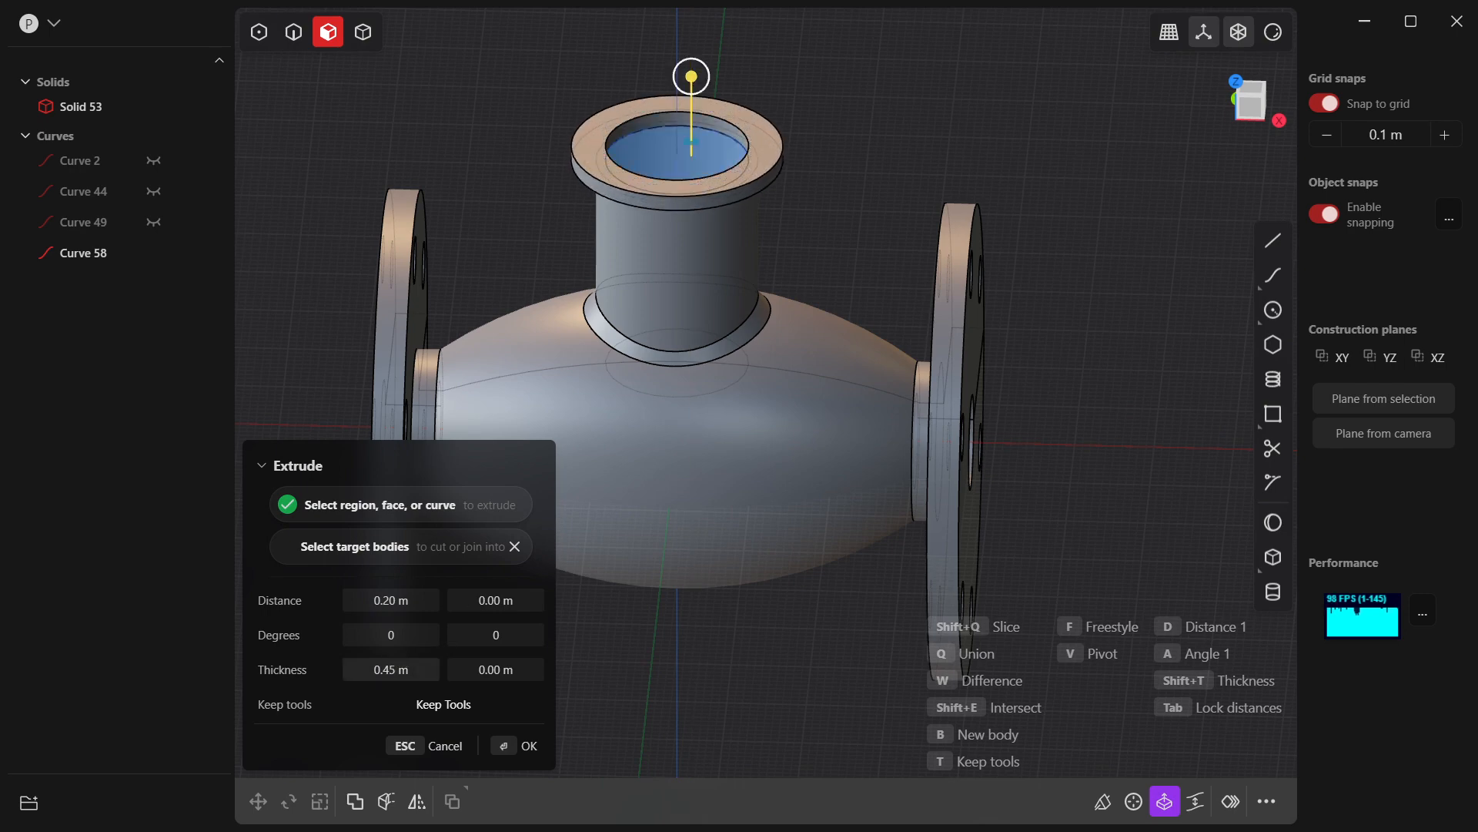
{"action": "middle_click_drag", "start_coordinate": [691, 346], "coordinate": [561, 515]}
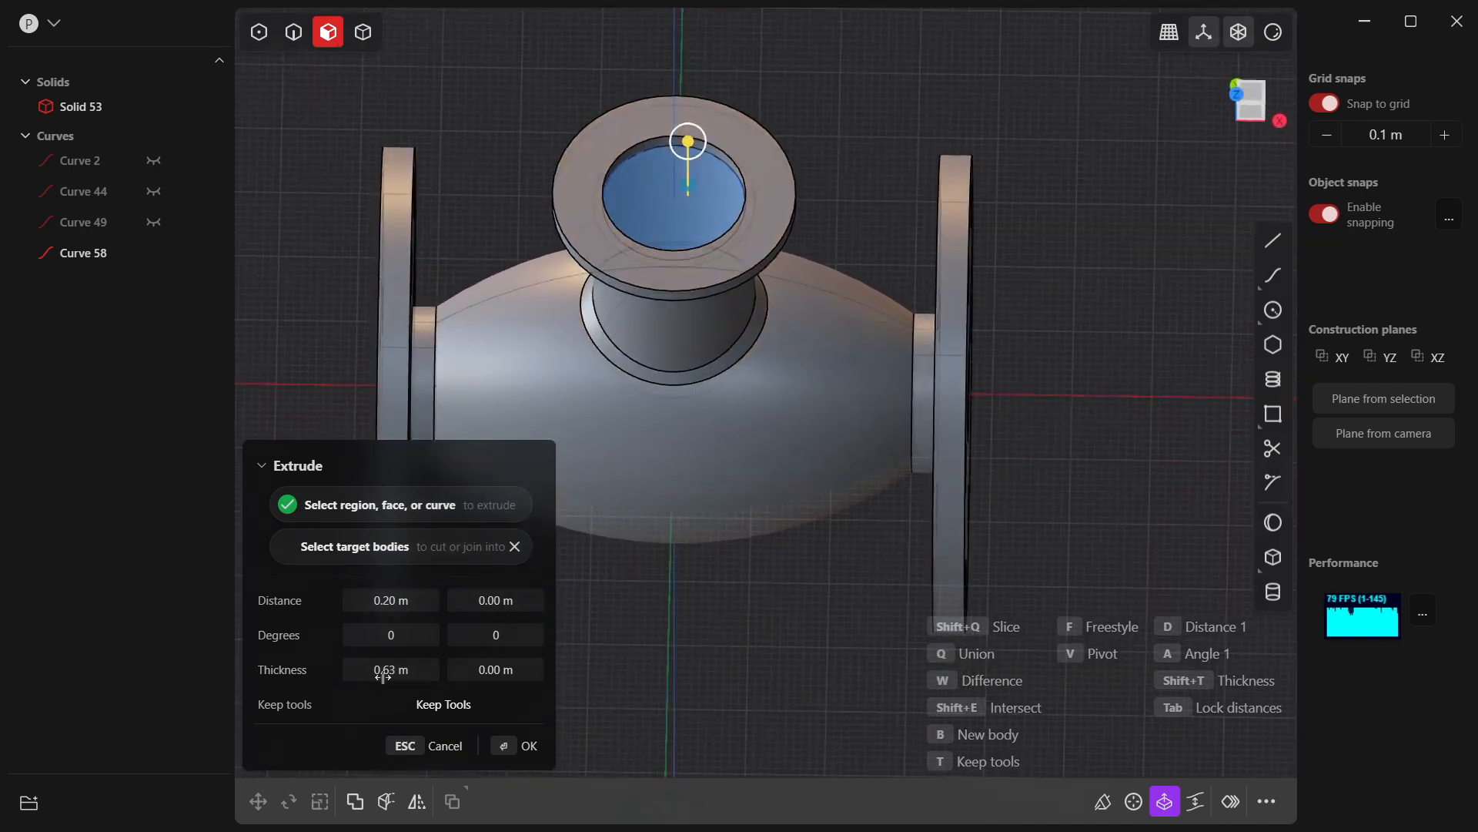
{"action": "left_click_drag", "start_coordinate": [383, 675], "coordinate": [426, 675]}
{"action": "left_click", "coordinate": [531, 745]}
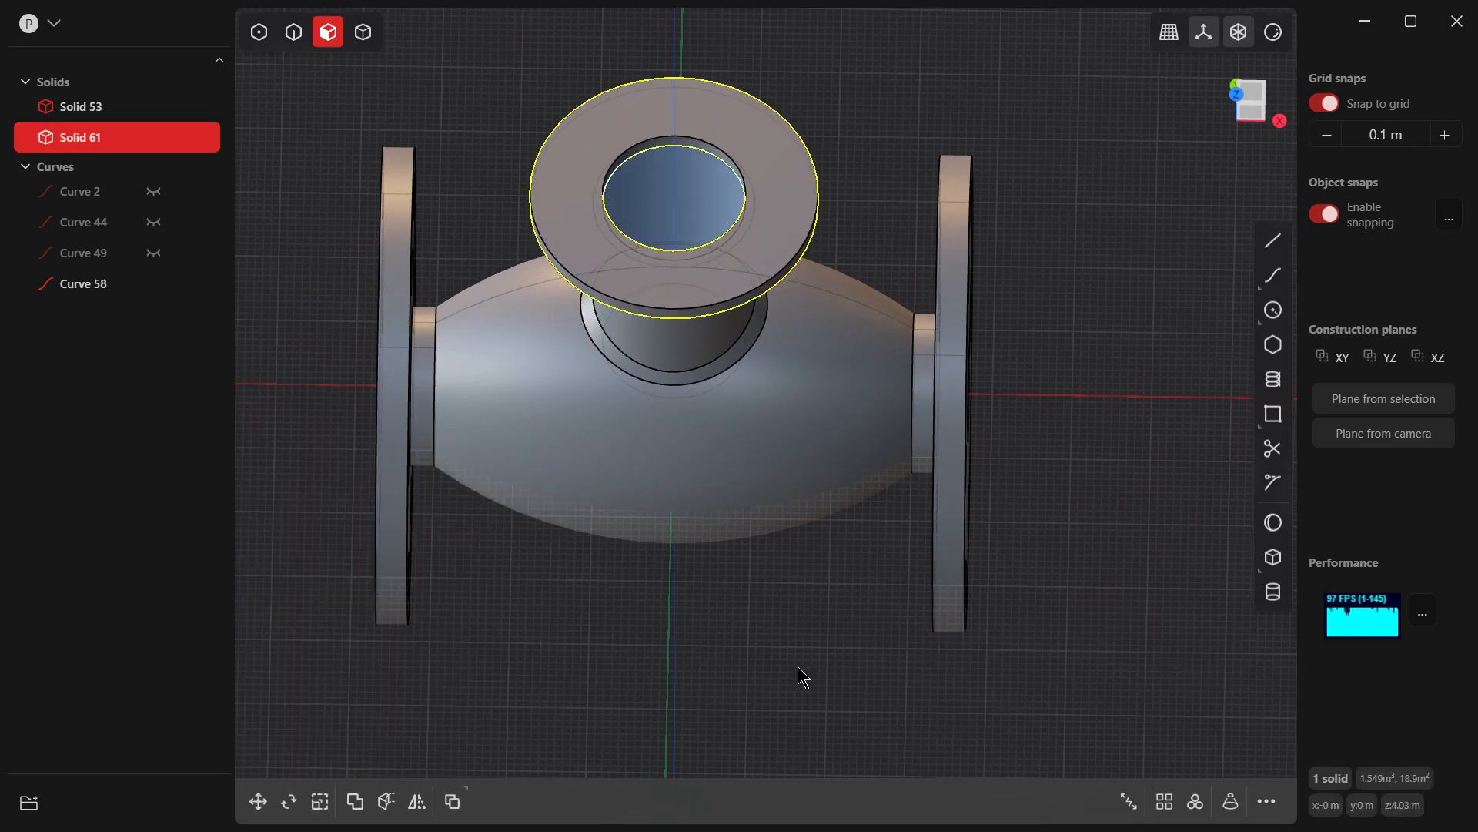
Step: Try to place a cylinder of 0.1435 m radius and 1.00 m height on the ring flange behind the neck opening
{"action": "middle_click_drag", "start_coordinate": [795, 677], "coordinate": [779, 502]}
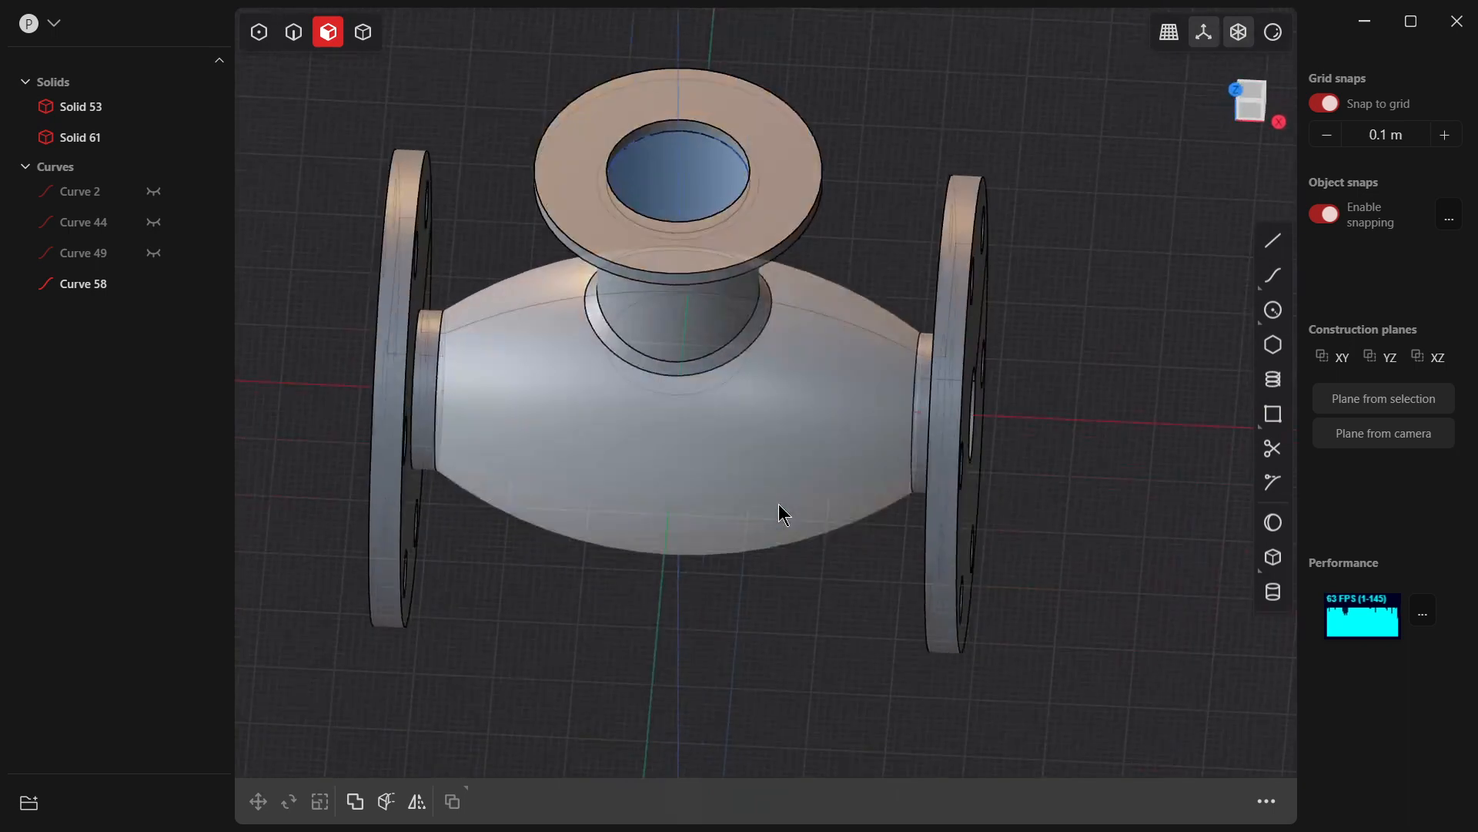
{"action": "key", "text": "KP_7"}
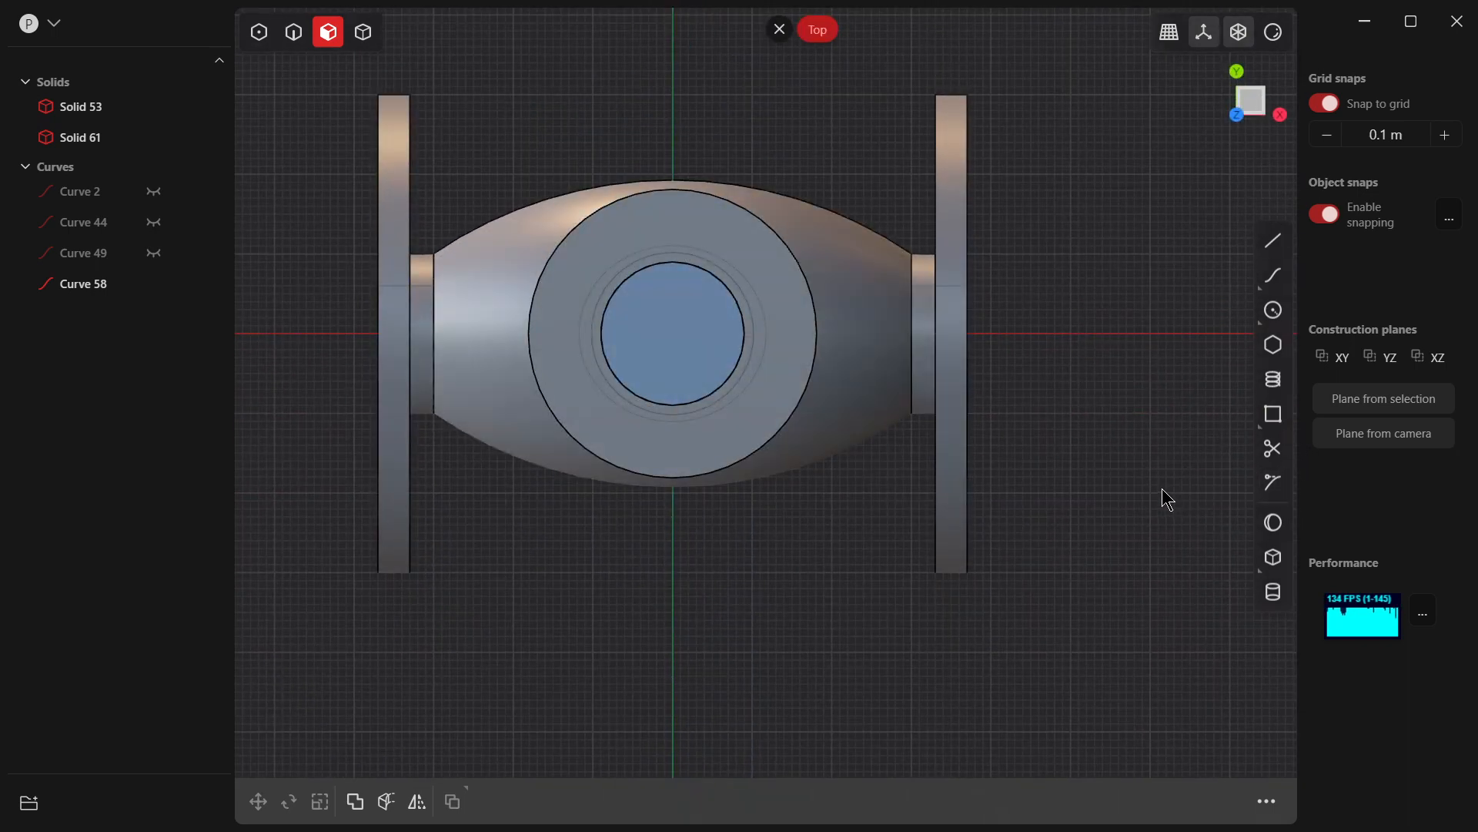
{"action": "left_click", "coordinate": [1274, 592]}
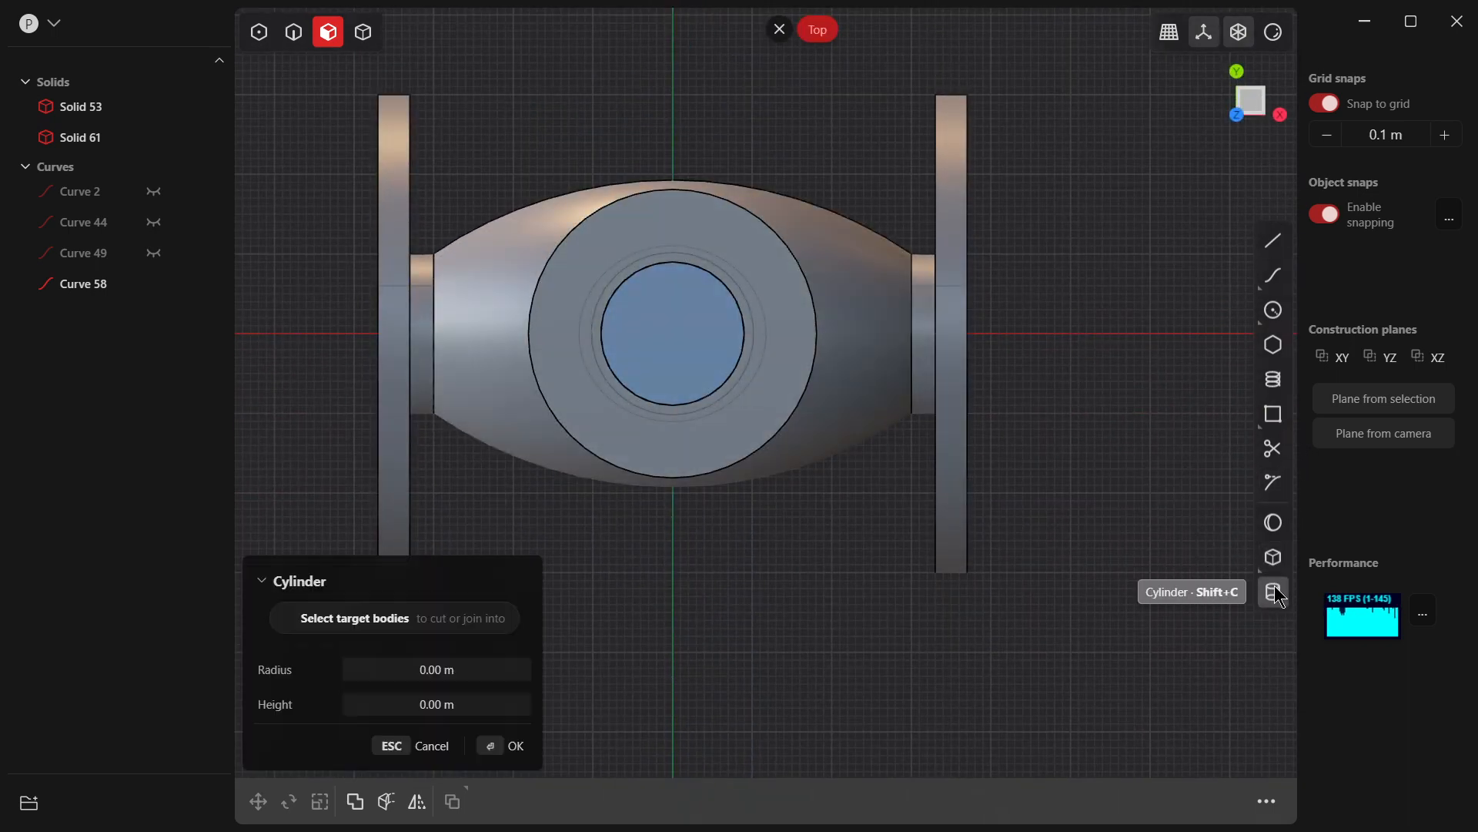
{"action": "left_click", "coordinate": [672, 222]}
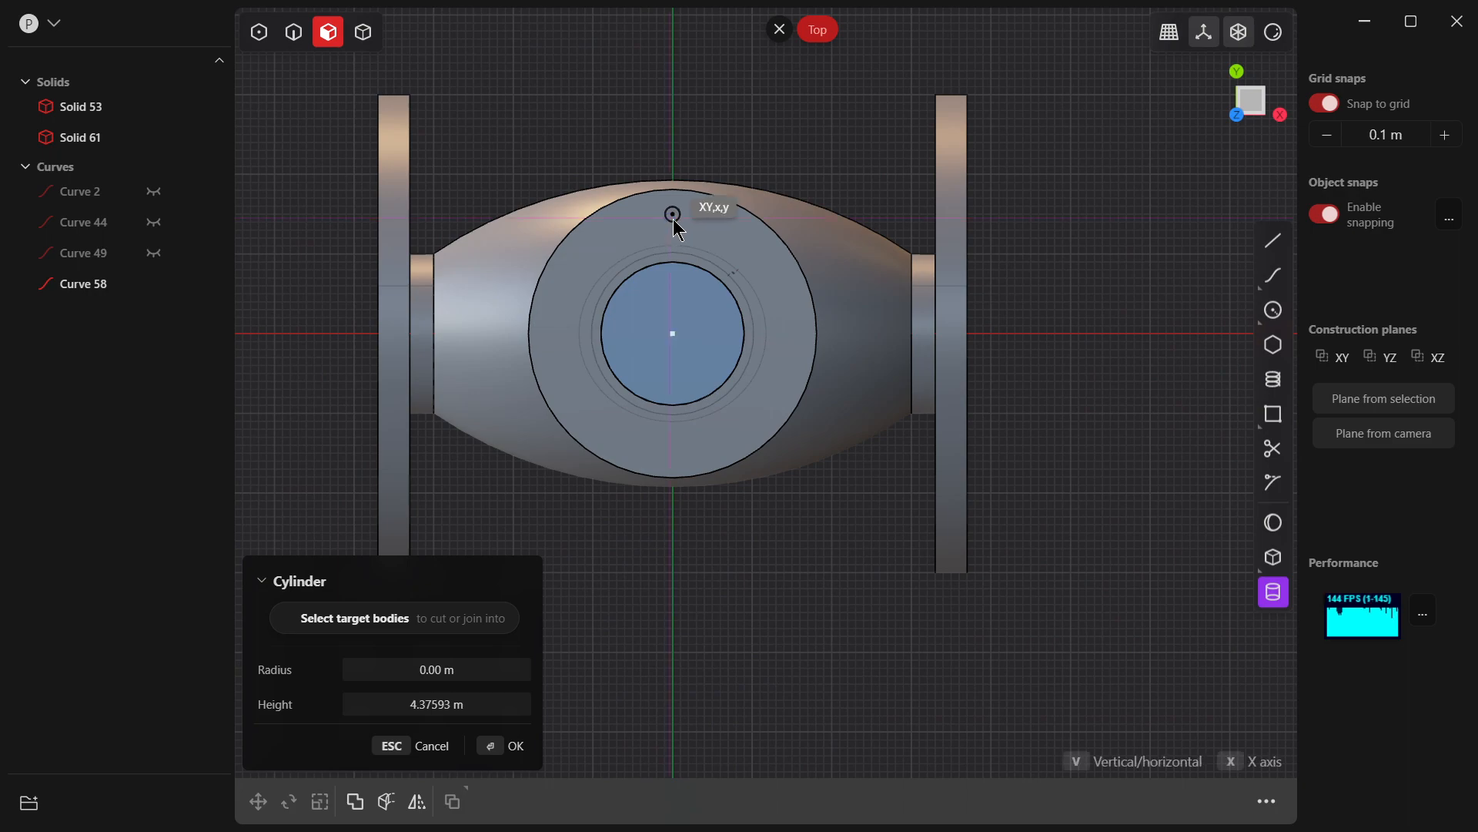
{"action": "left_click", "coordinate": [682, 218]}
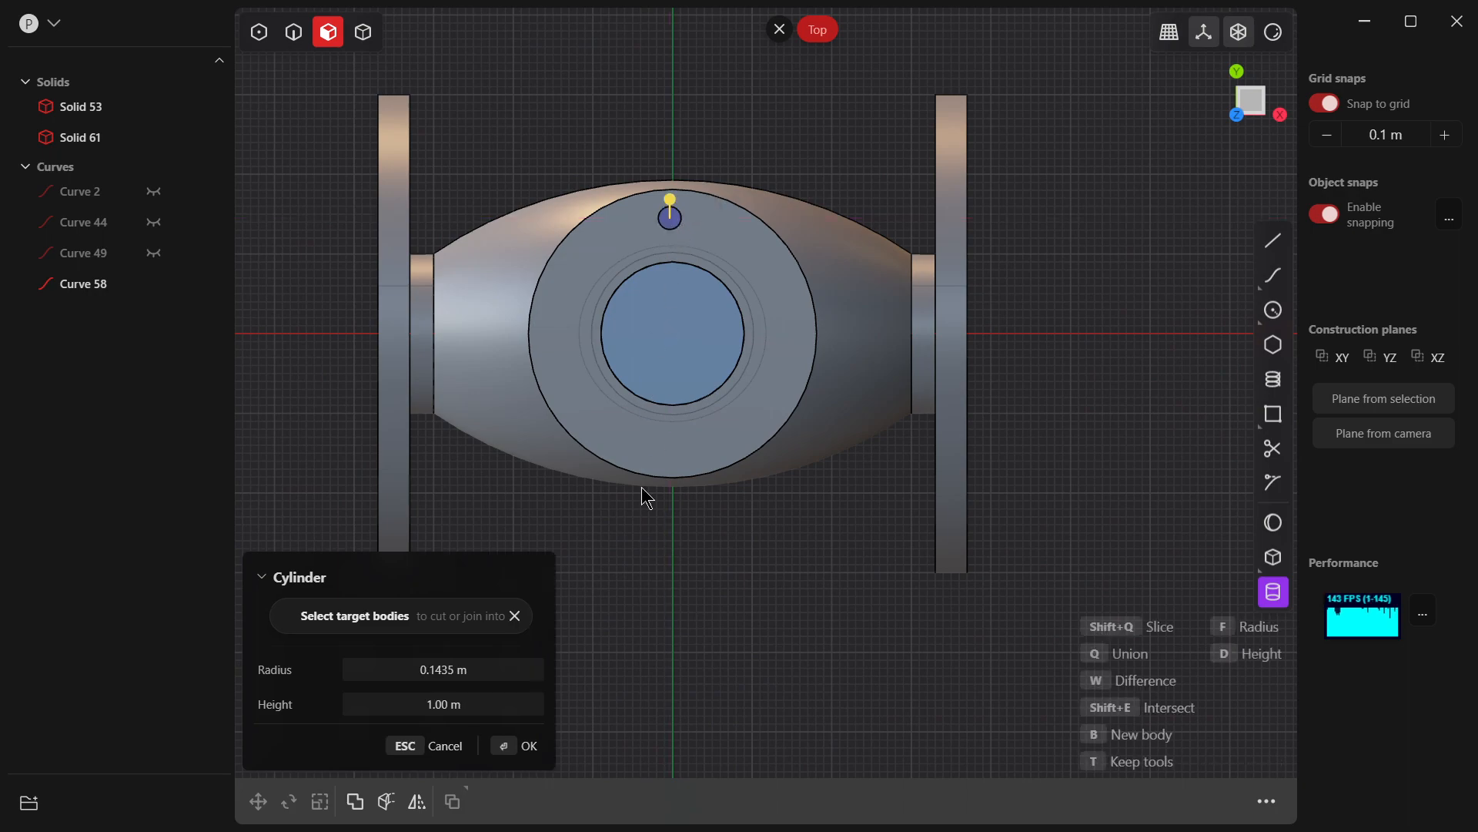
{"action": "middle_click_drag", "start_coordinate": [647, 511], "coordinate": [703, 182]}
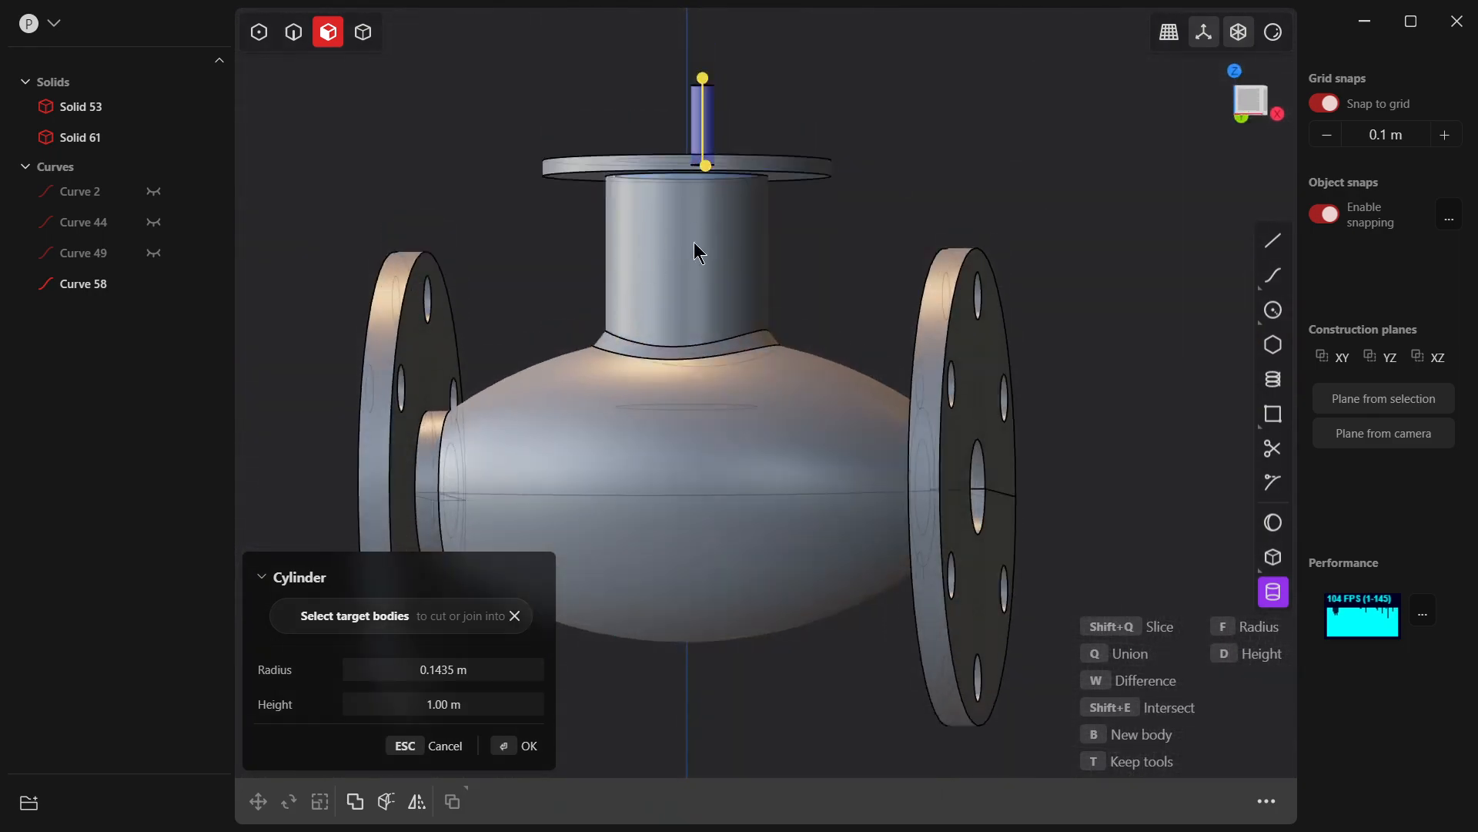
{"action": "left_click", "coordinate": [521, 737]}
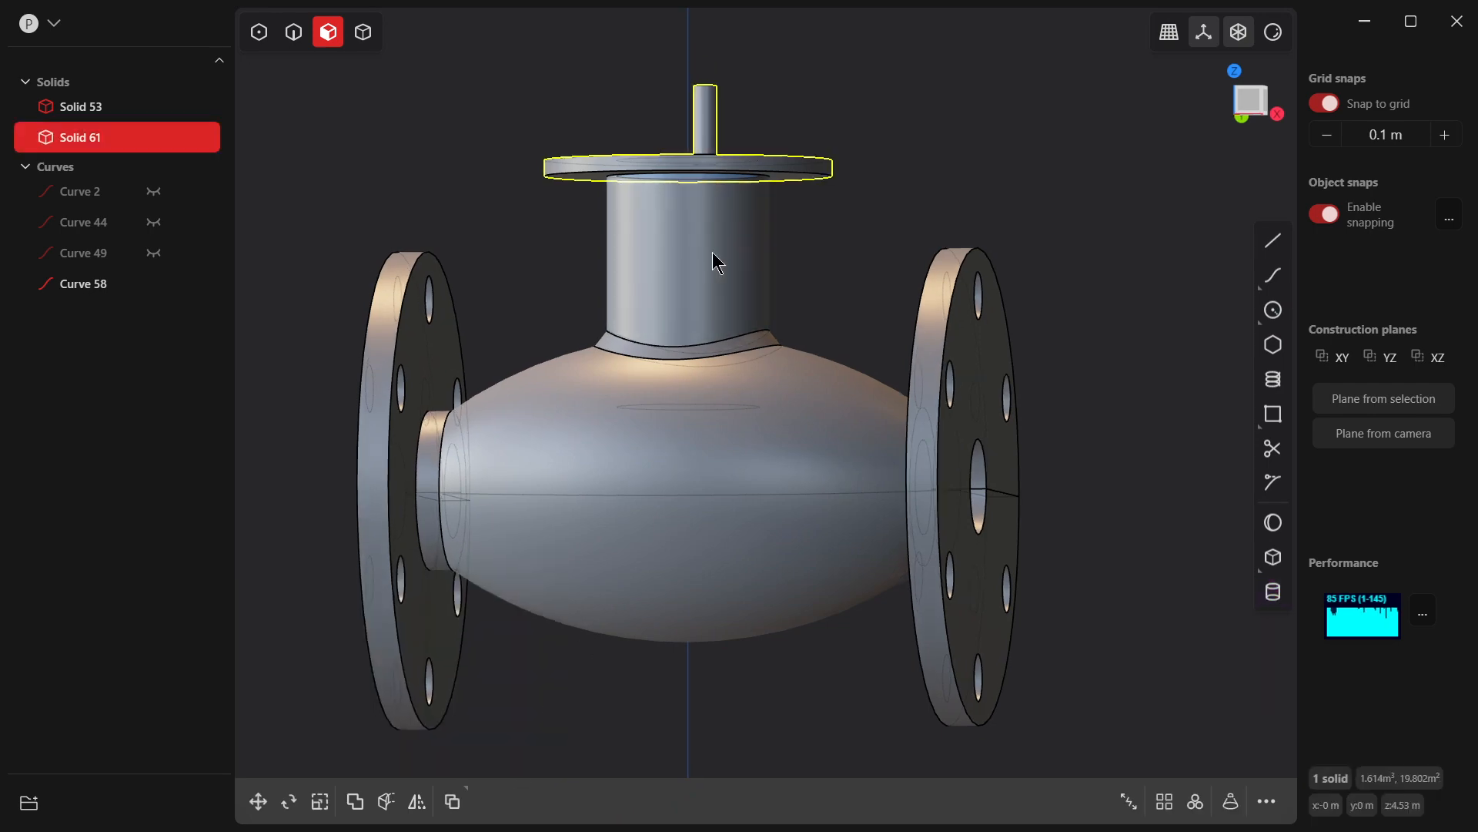
Step: Undo the cylinder that was placed on the ring flange and clear the selection
{"action": "middle_click_drag", "start_coordinate": [716, 258], "coordinate": [643, 352]}
{"action": "left_click", "coordinate": [802, 59]}
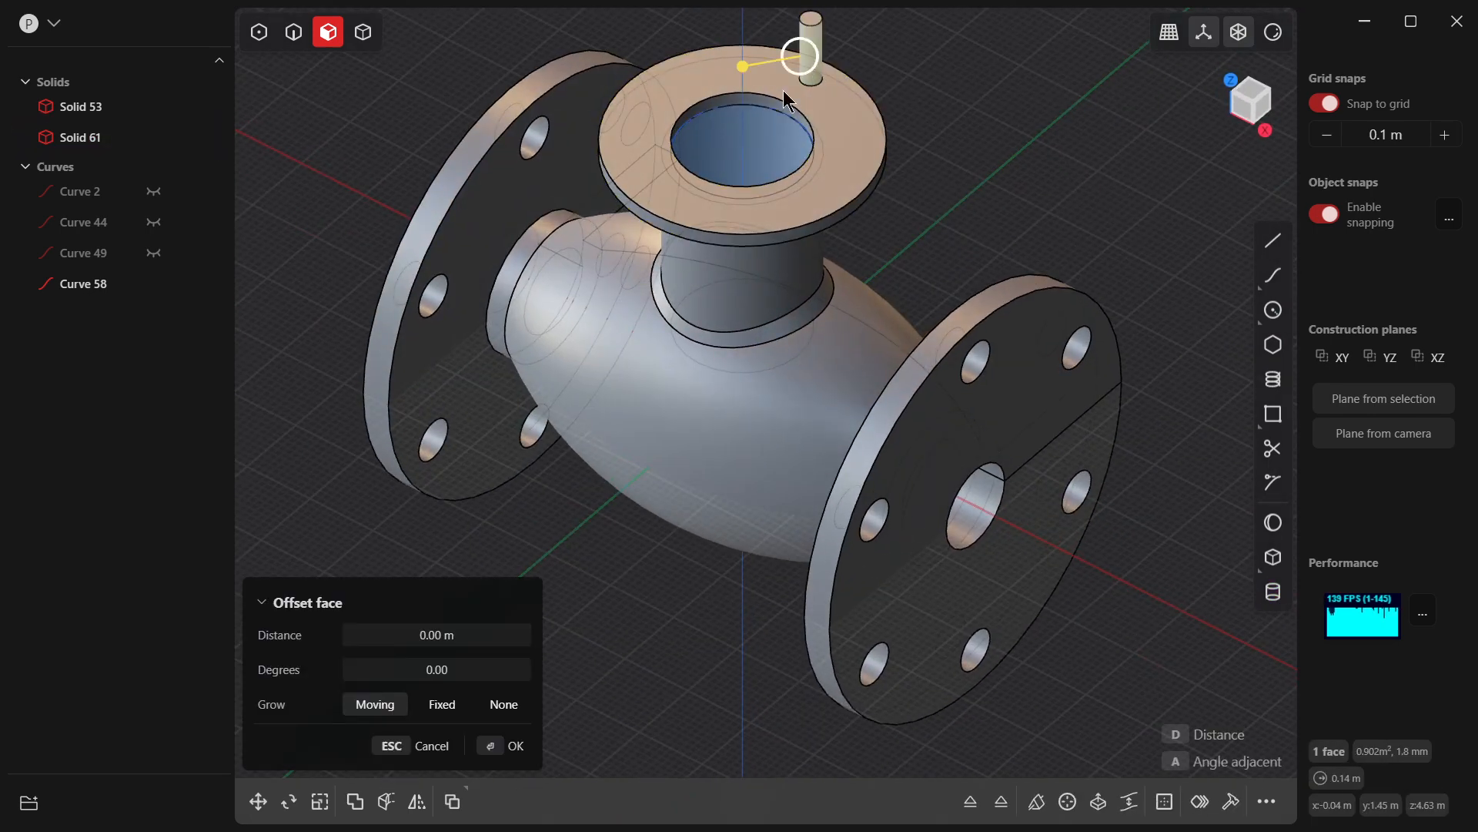
{"action": "key", "text": "ctrl+z"}
{"action": "key", "text": "ctrl+z"}
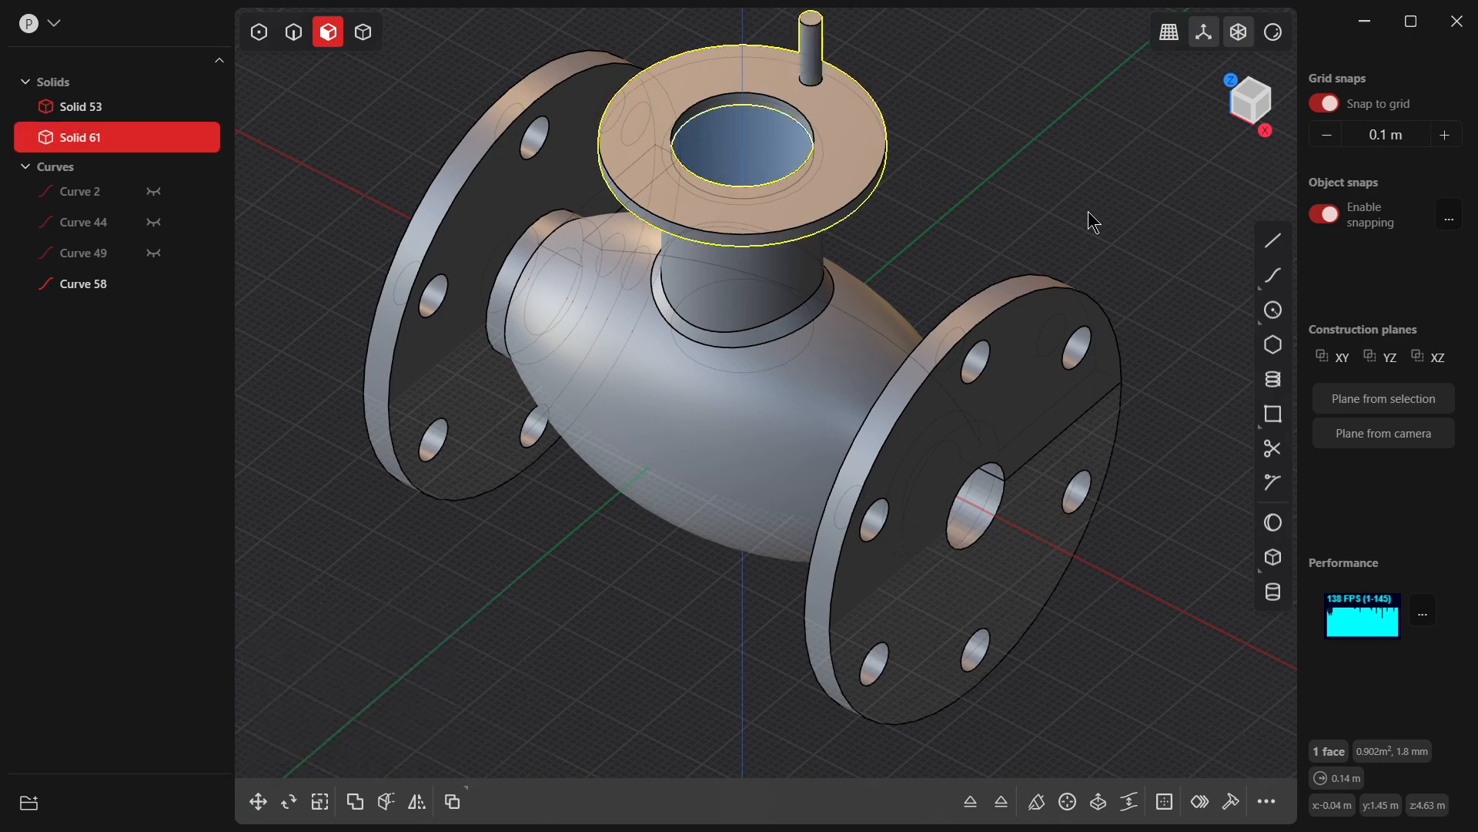
{"action": "key", "text": "Escape"}
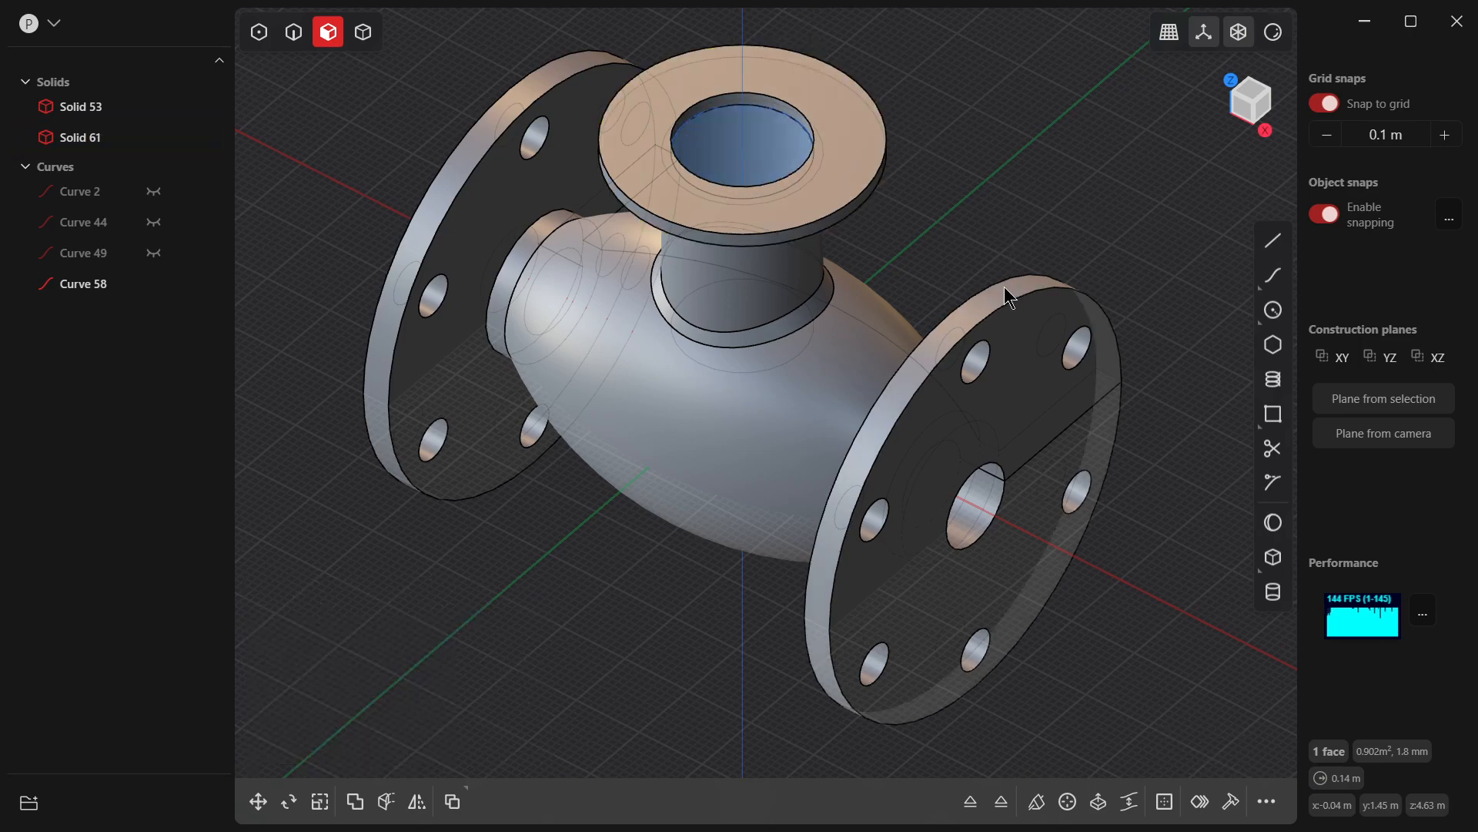
Step: Create a cylinder of 0.10 m radius and 1.00 m height on the Y axis at y 3 m, clear of the model
{"action": "key", "text": "7"}
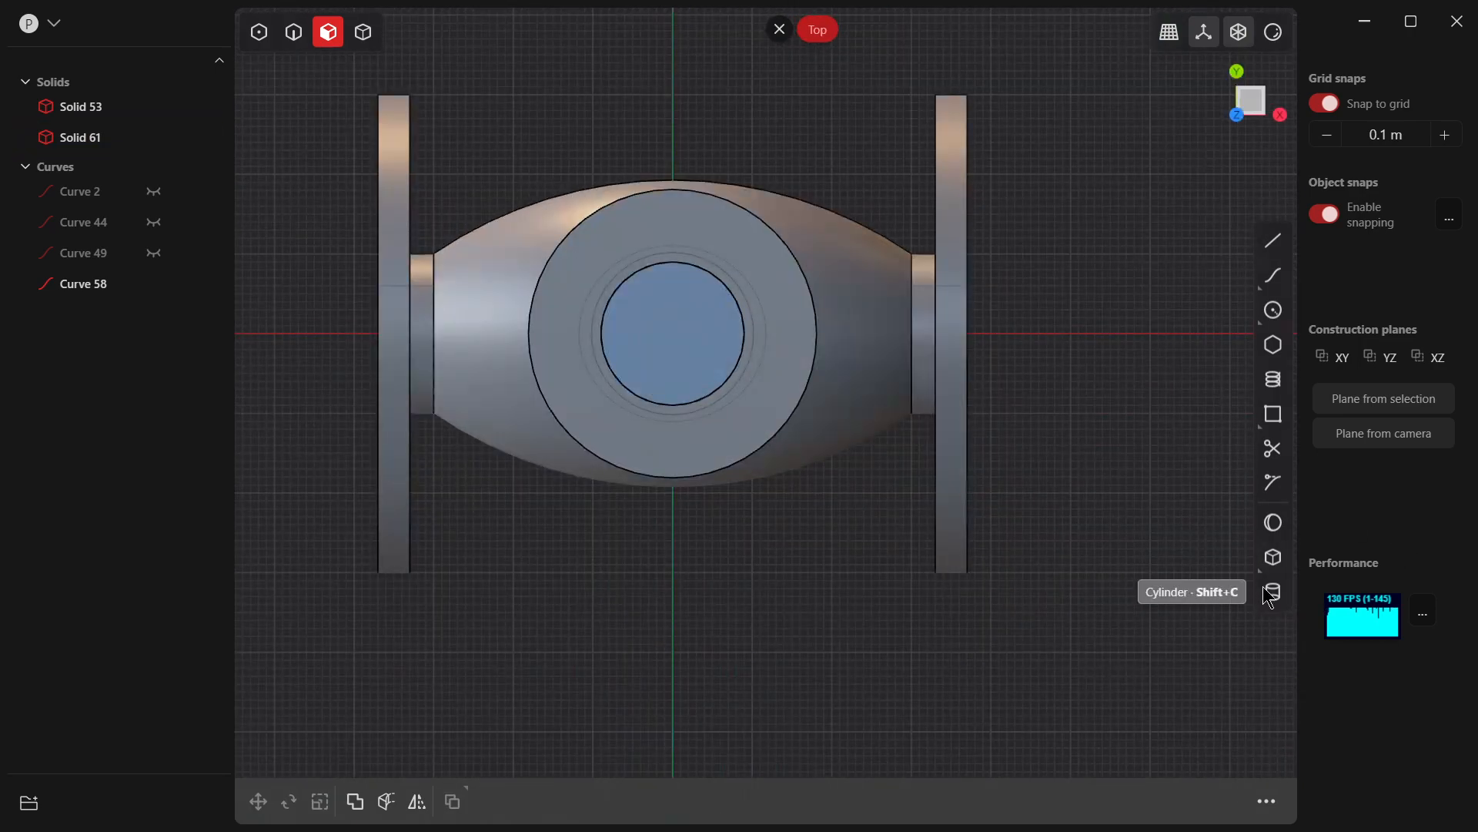
{"action": "left_click", "coordinate": [1272, 592]}
{"action": "left_click", "coordinate": [672, 95]}
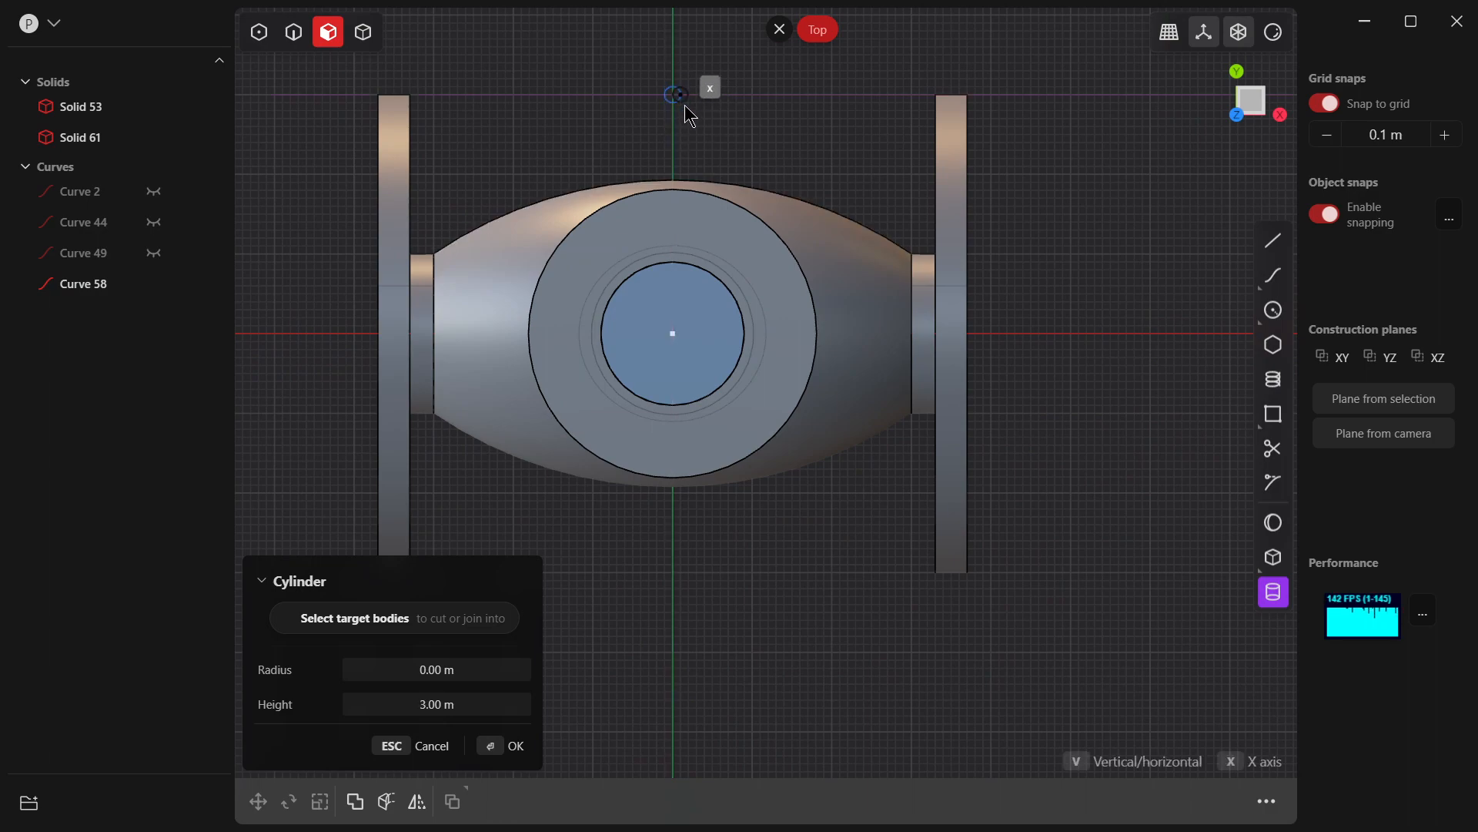
{"action": "left_click", "coordinate": [685, 104]}
{"action": "middle_click_drag", "start_coordinate": [729, 218], "coordinate": [508, 54]}
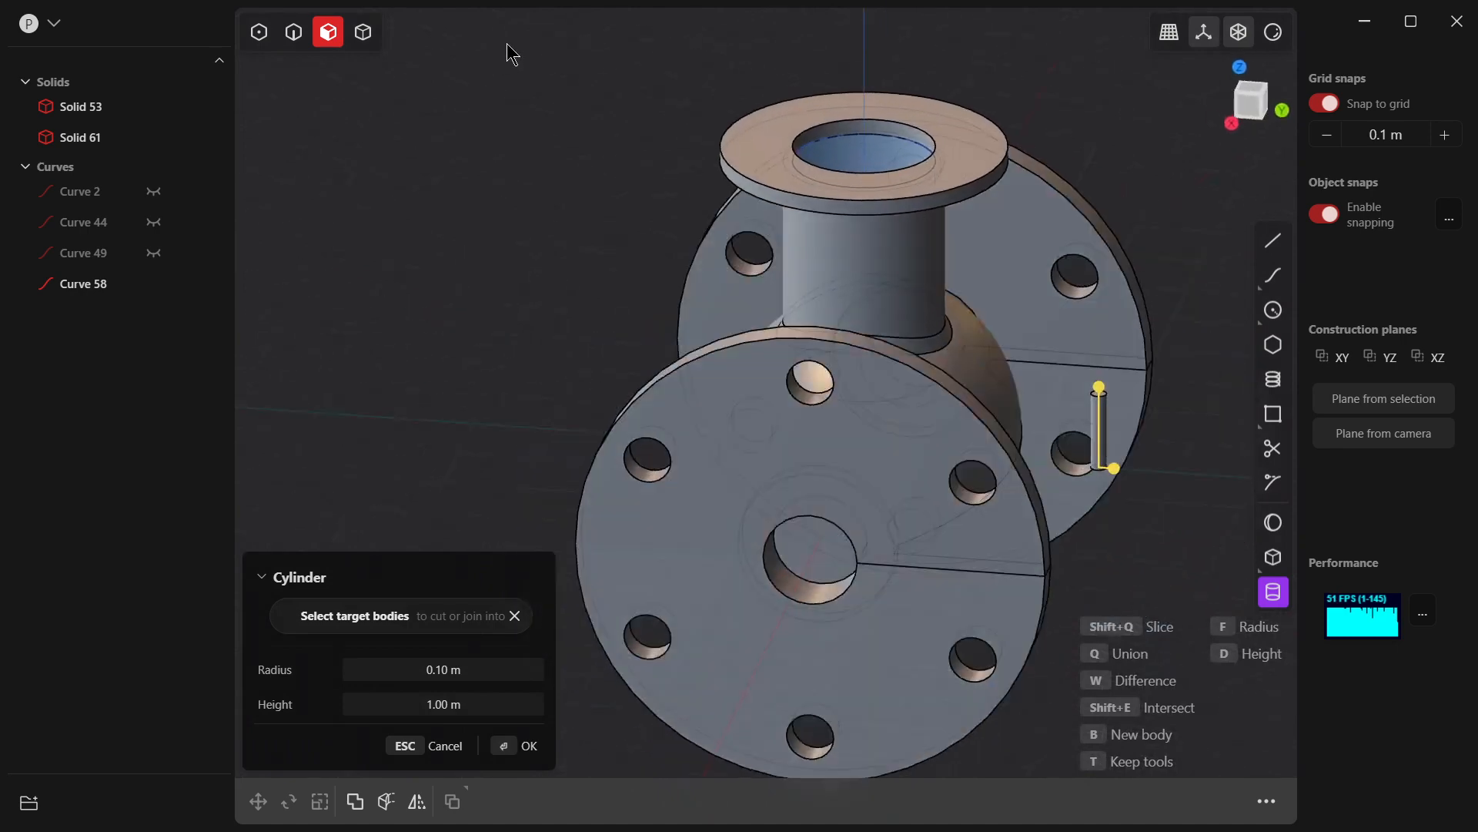
{"action": "left_click", "coordinate": [508, 744]}
Step: Move the small cylinder -1.60 m in Y and 3.50 m in Z so it passes through the neck's ring flange
{"action": "left_click", "coordinate": [258, 801]}
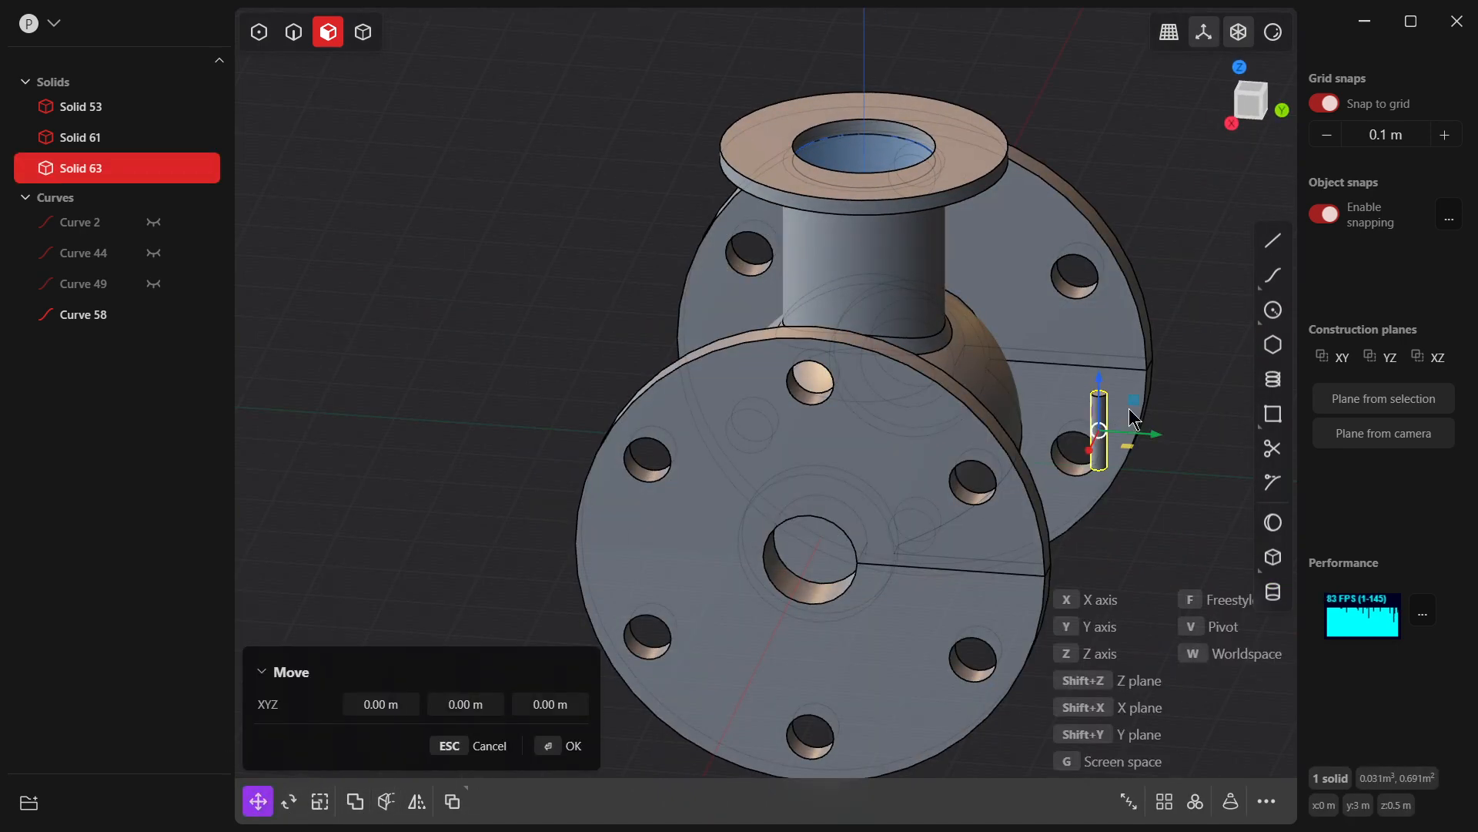
{"action": "key", "text": "KP_1"}
{"action": "key", "text": "KP_3"}
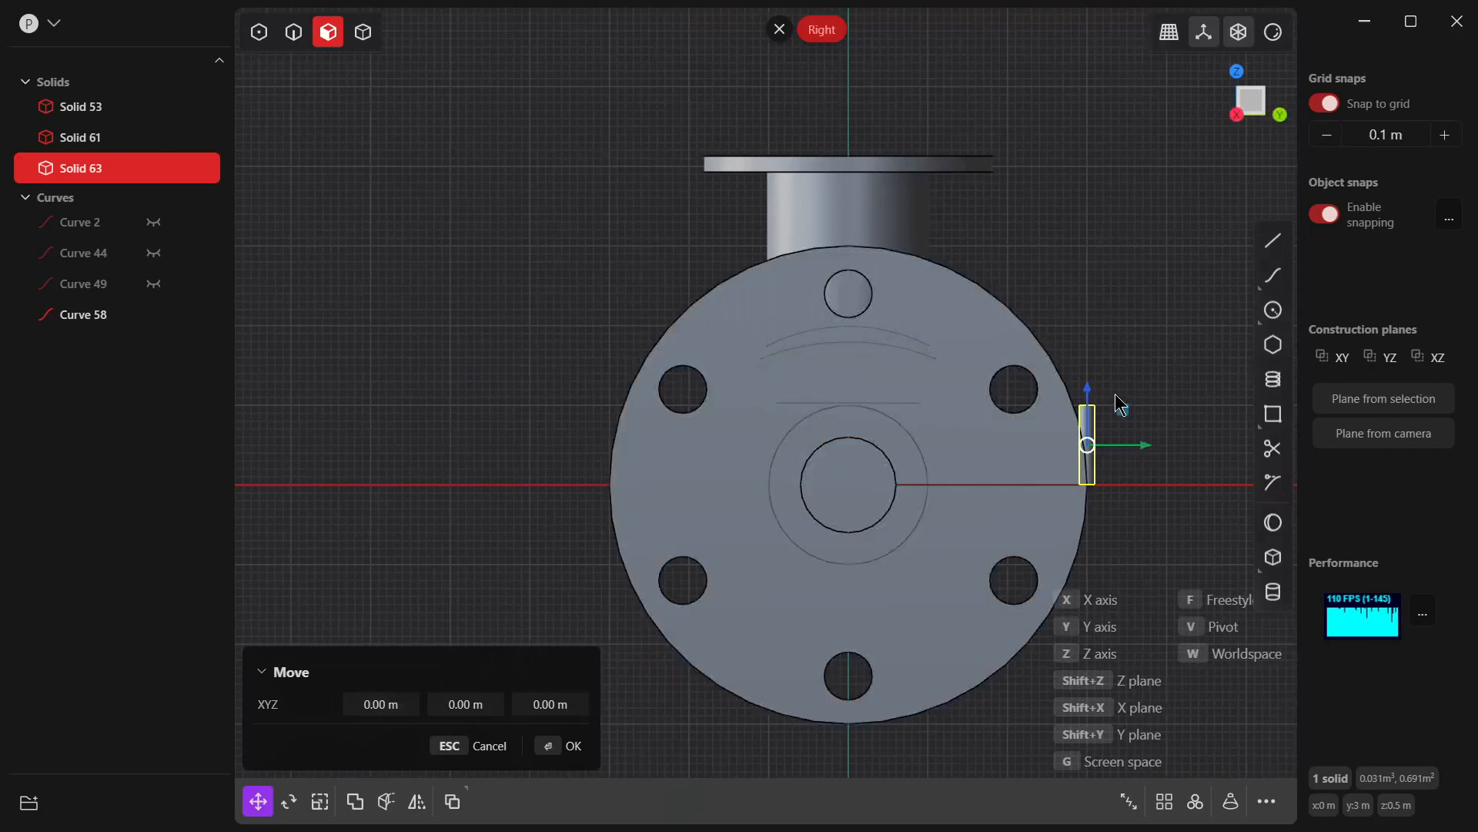
{"action": "left_click_drag", "start_coordinate": [1087, 395], "coordinate": [1020, 175]}
{"action": "middle_click_drag", "start_coordinate": [1016, 205], "coordinate": [963, 139]}
{"action": "key", "text": "KP_7"}
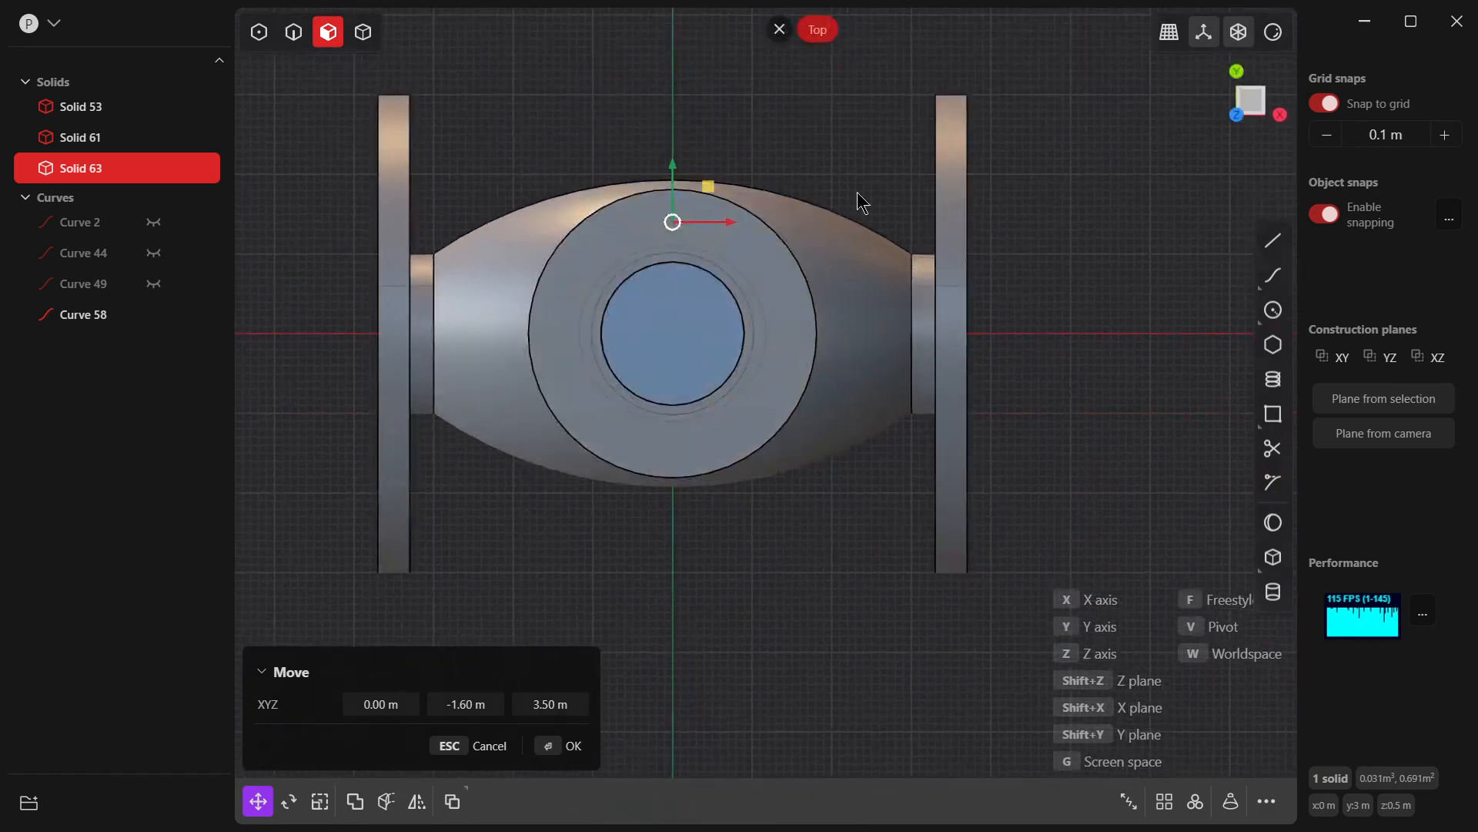
Step: Make a radial array of the small cylinder around the neck's centre with 8 instances over 360 degrees
{"action": "left_click", "coordinate": [1192, 801]}
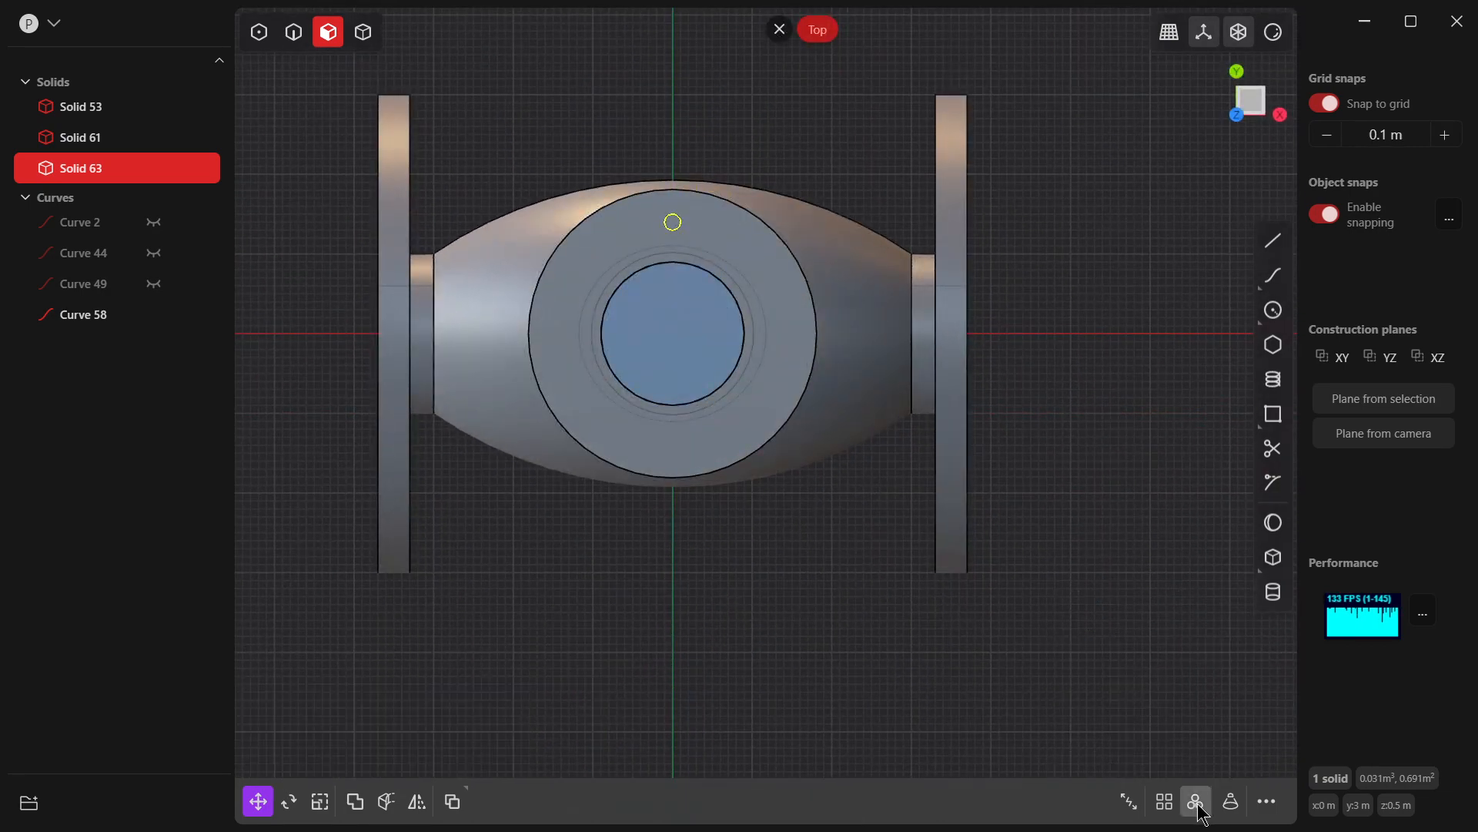
{"action": "left_click", "coordinate": [672, 333]}
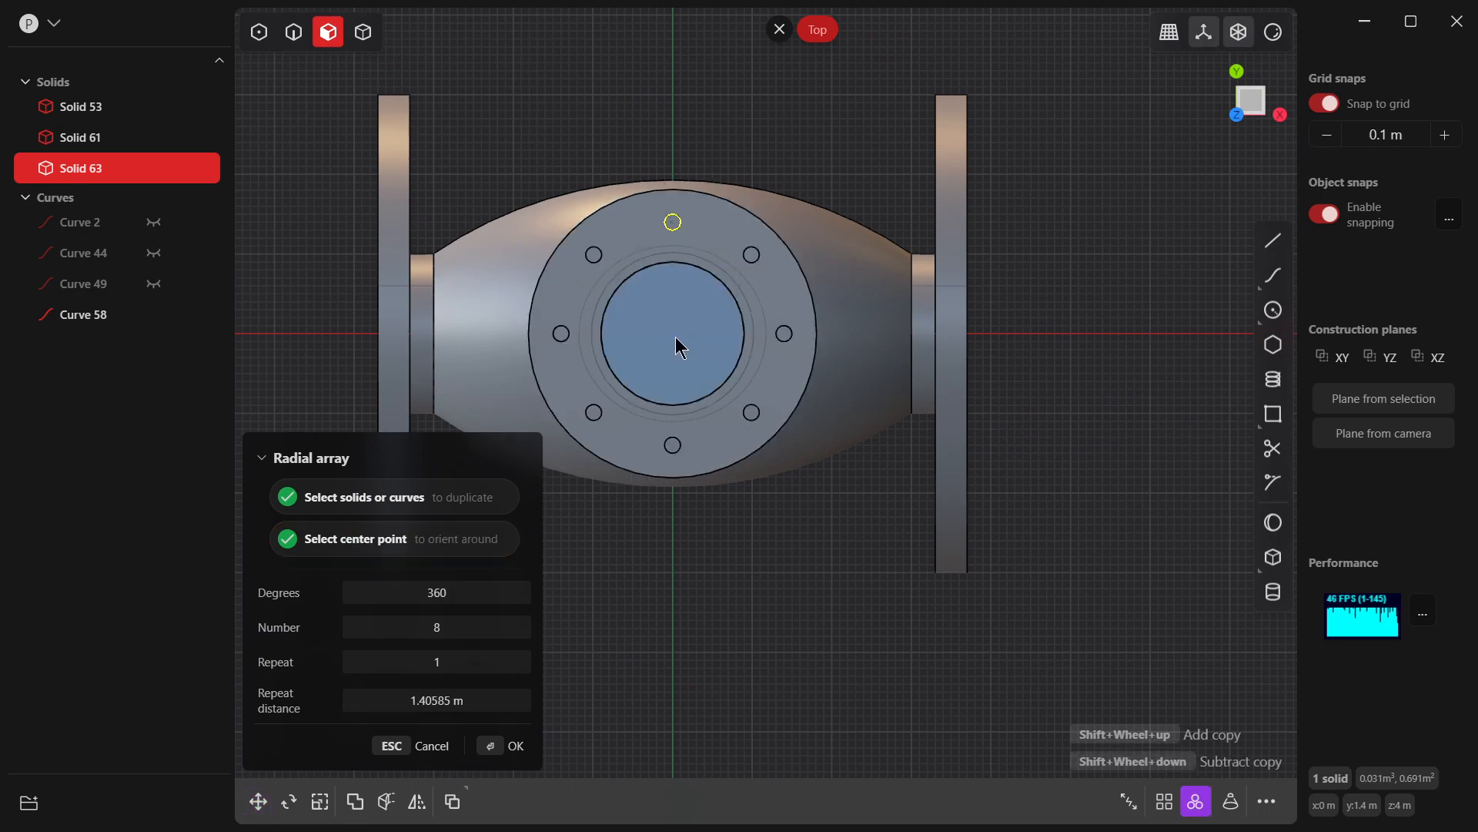
{"action": "left_click", "coordinate": [490, 746]}
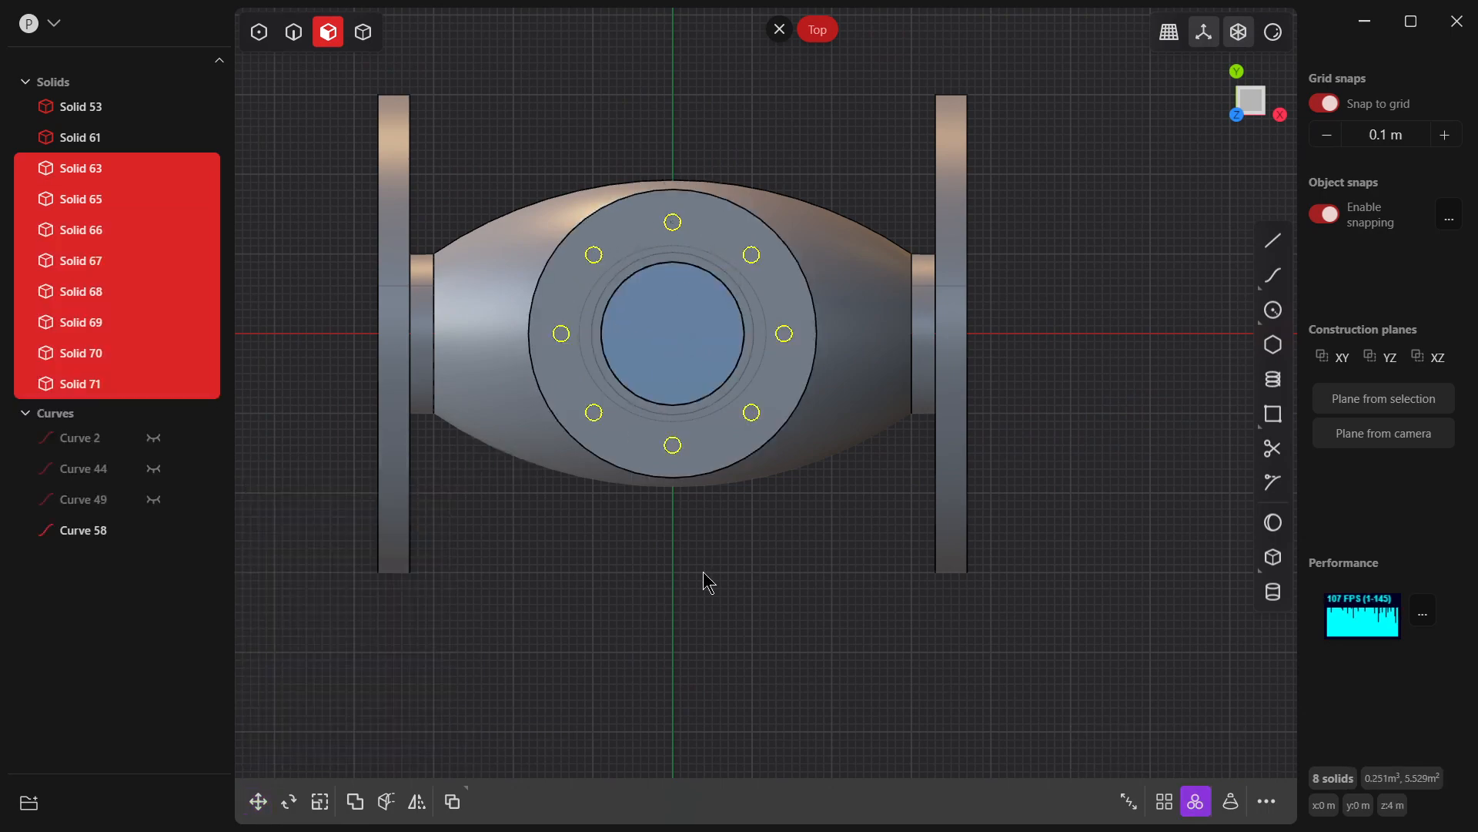
Step: Subtract all eight small cylinders from the neck's ring flange with a Boolean difference to cut its bolt holes
{"action": "middle_click_drag", "start_coordinate": [703, 580], "coordinate": [733, 303]}
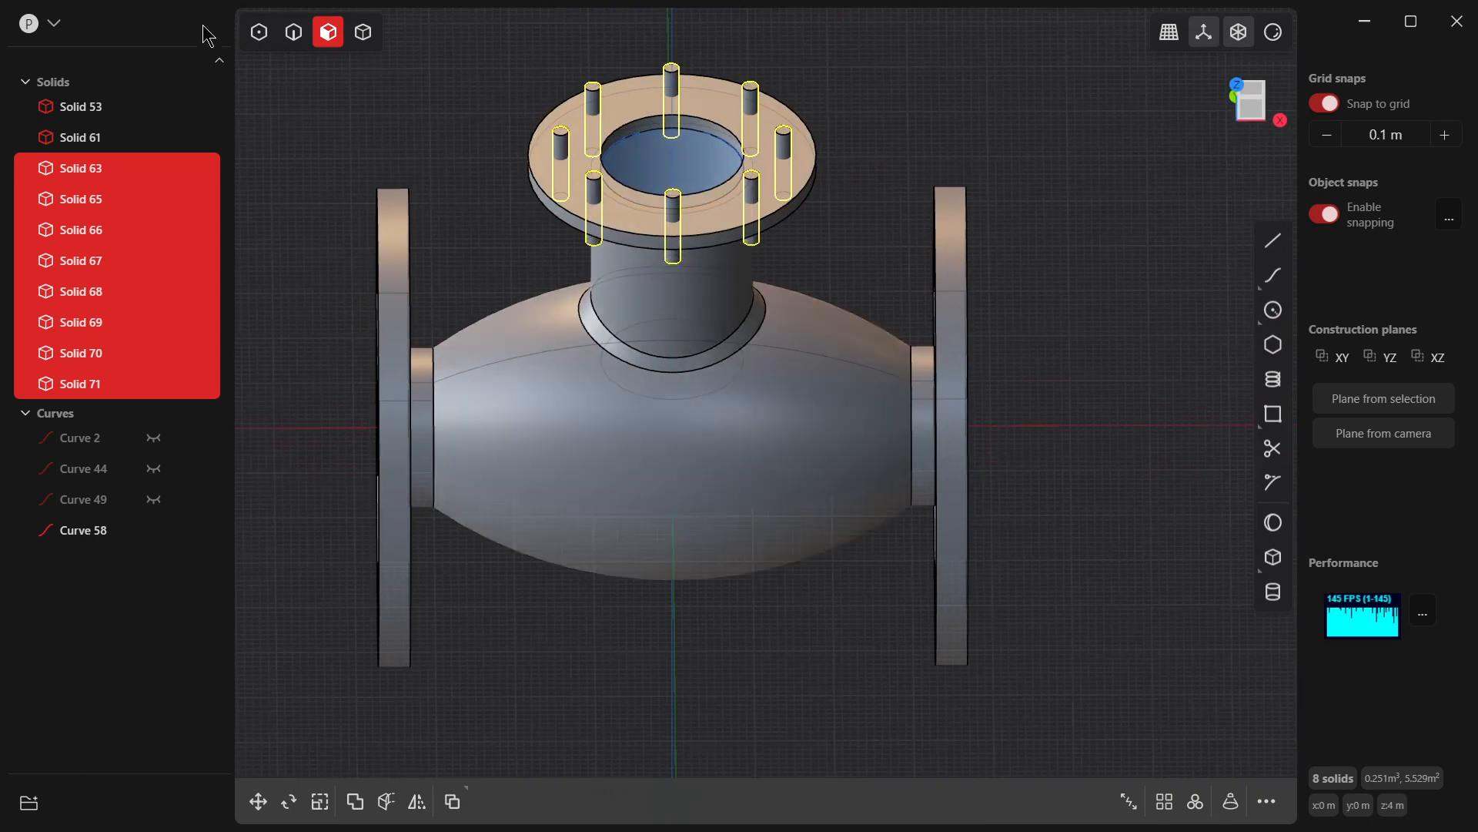
{"action": "left_click", "coordinate": [362, 31]}
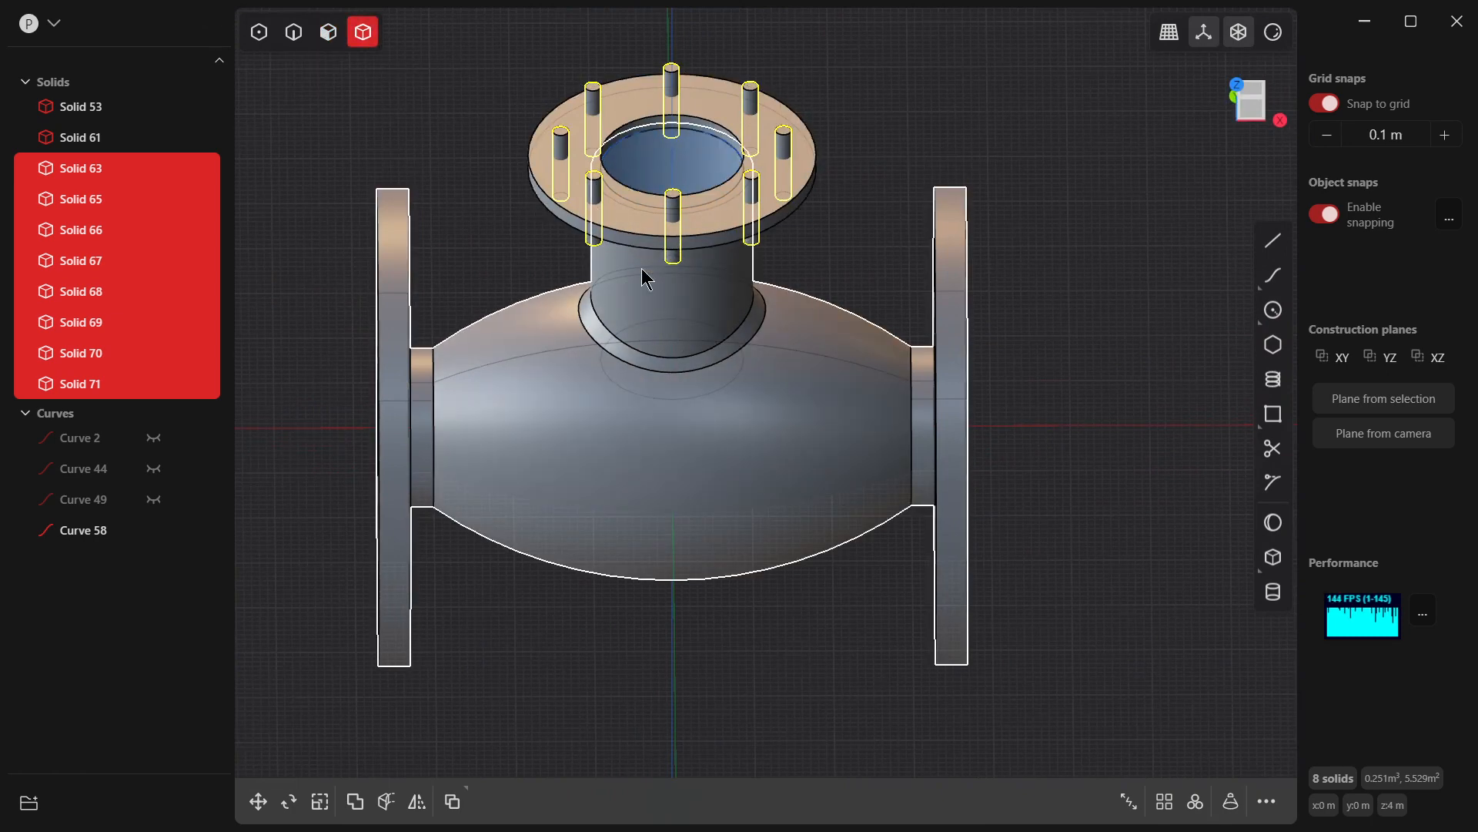
{"action": "left_click", "coordinate": [392, 72]}
{"action": "left_click", "coordinate": [623, 232]}
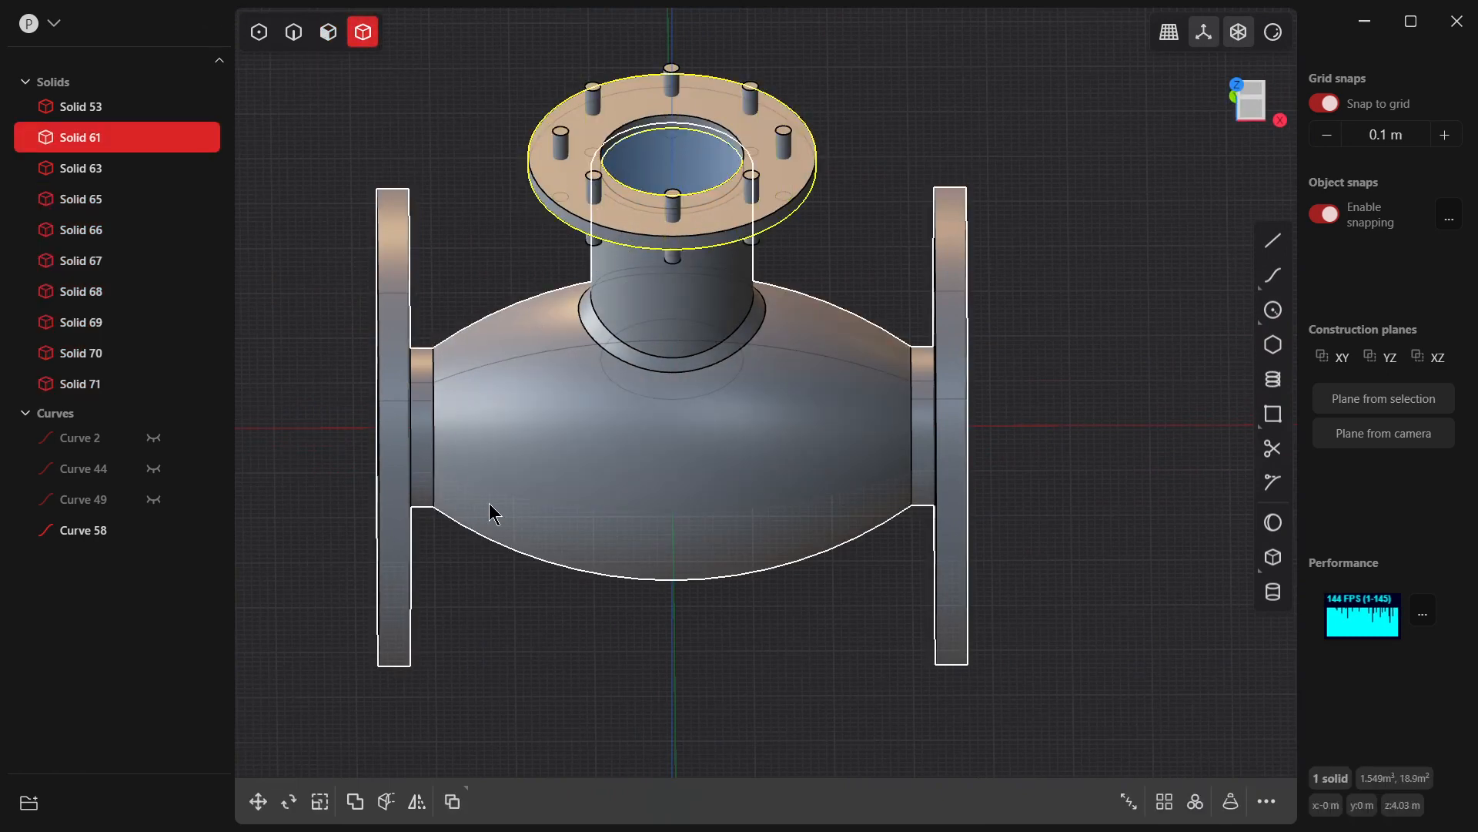
{"action": "left_click", "coordinate": [355, 801]}
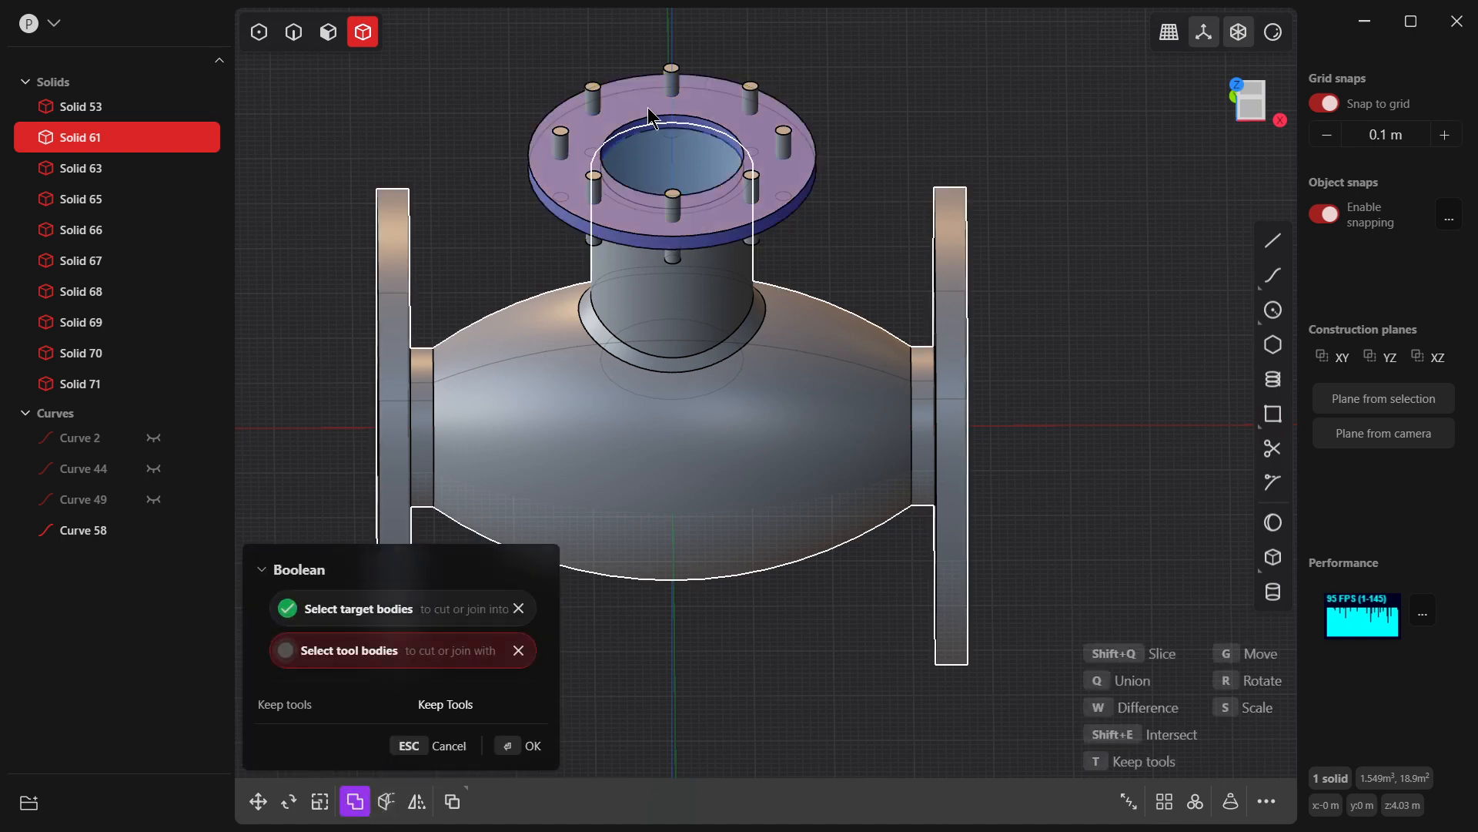
{"action": "left_click", "coordinate": [599, 113]}
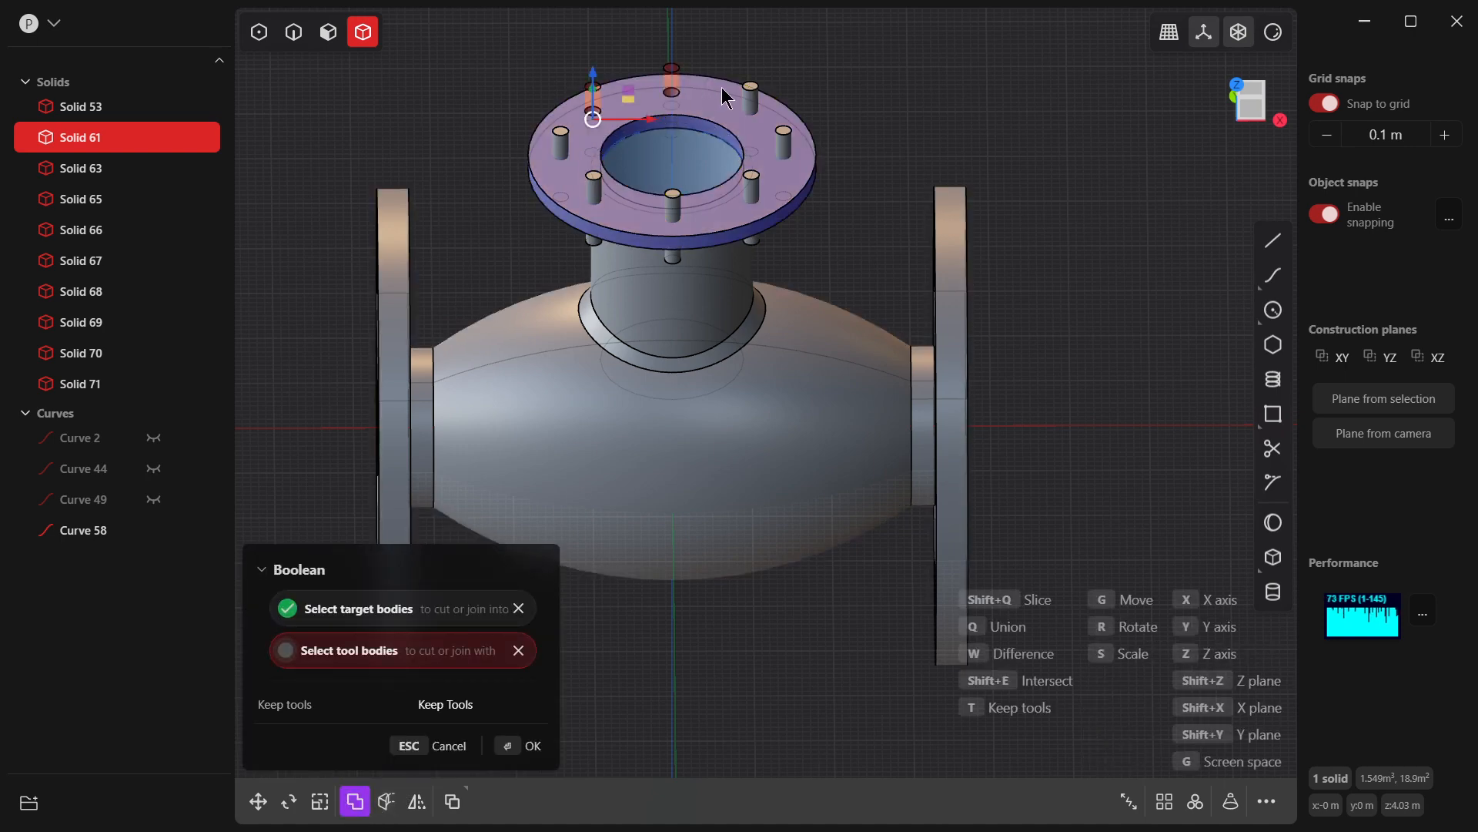
{"action": "left_click", "coordinate": [753, 194]}
{"action": "left_click", "coordinate": [673, 219]}
{"action": "left_click", "coordinate": [596, 202]}
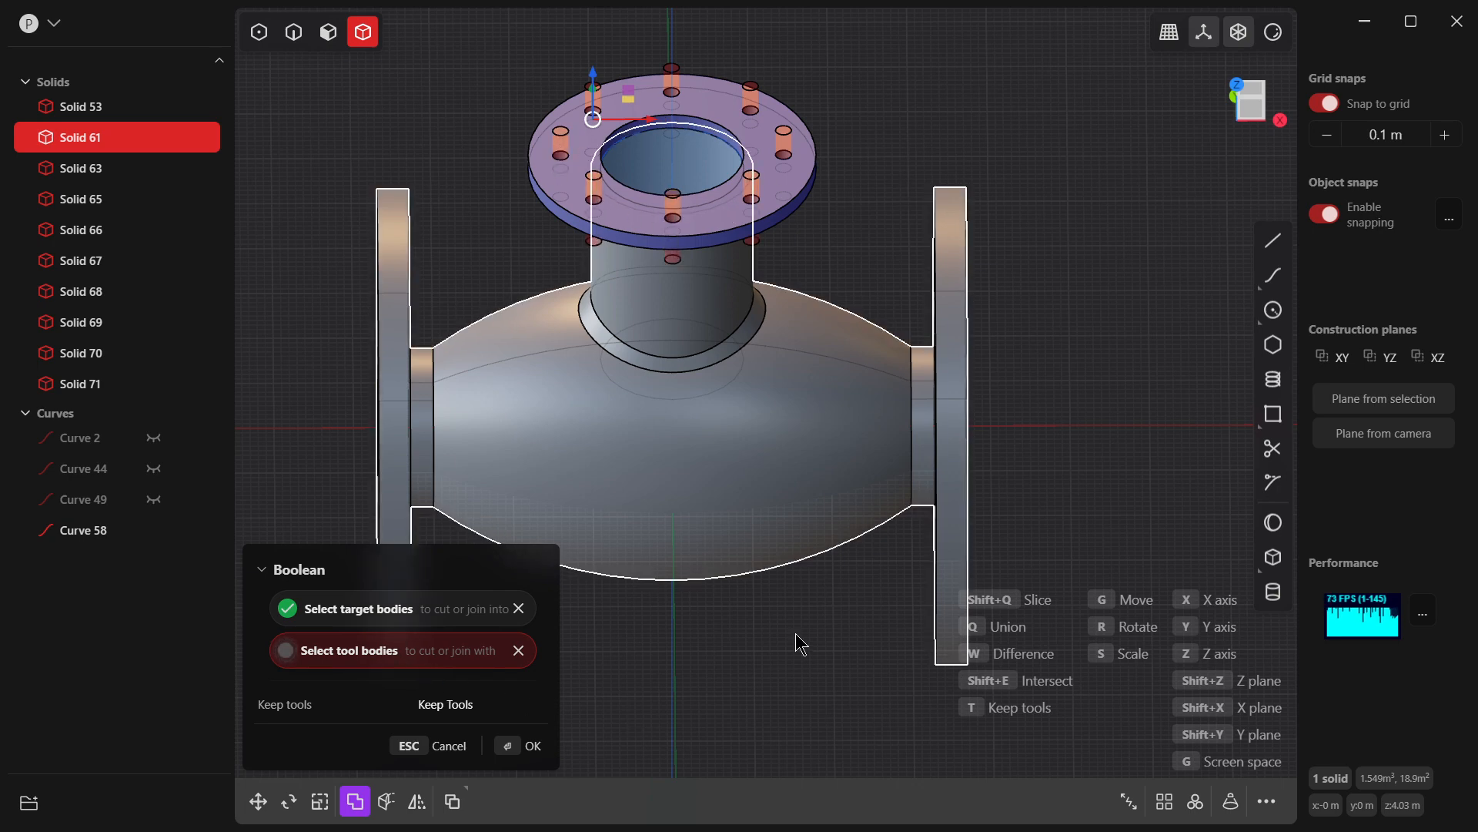
{"action": "left_click", "coordinate": [516, 748]}
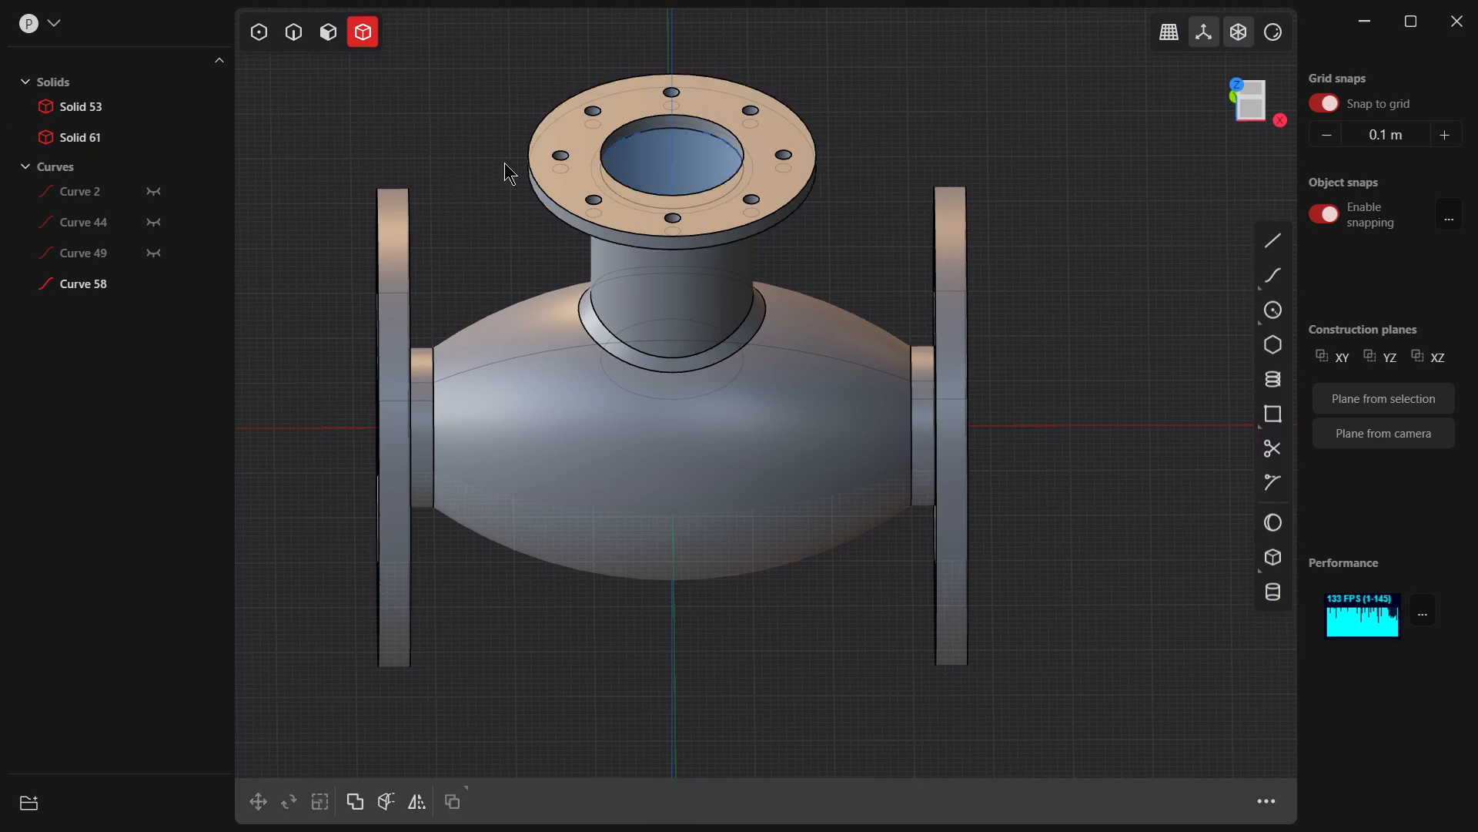
{"action": "middle_click_drag", "start_coordinate": [504, 163], "coordinate": [867, 207]}
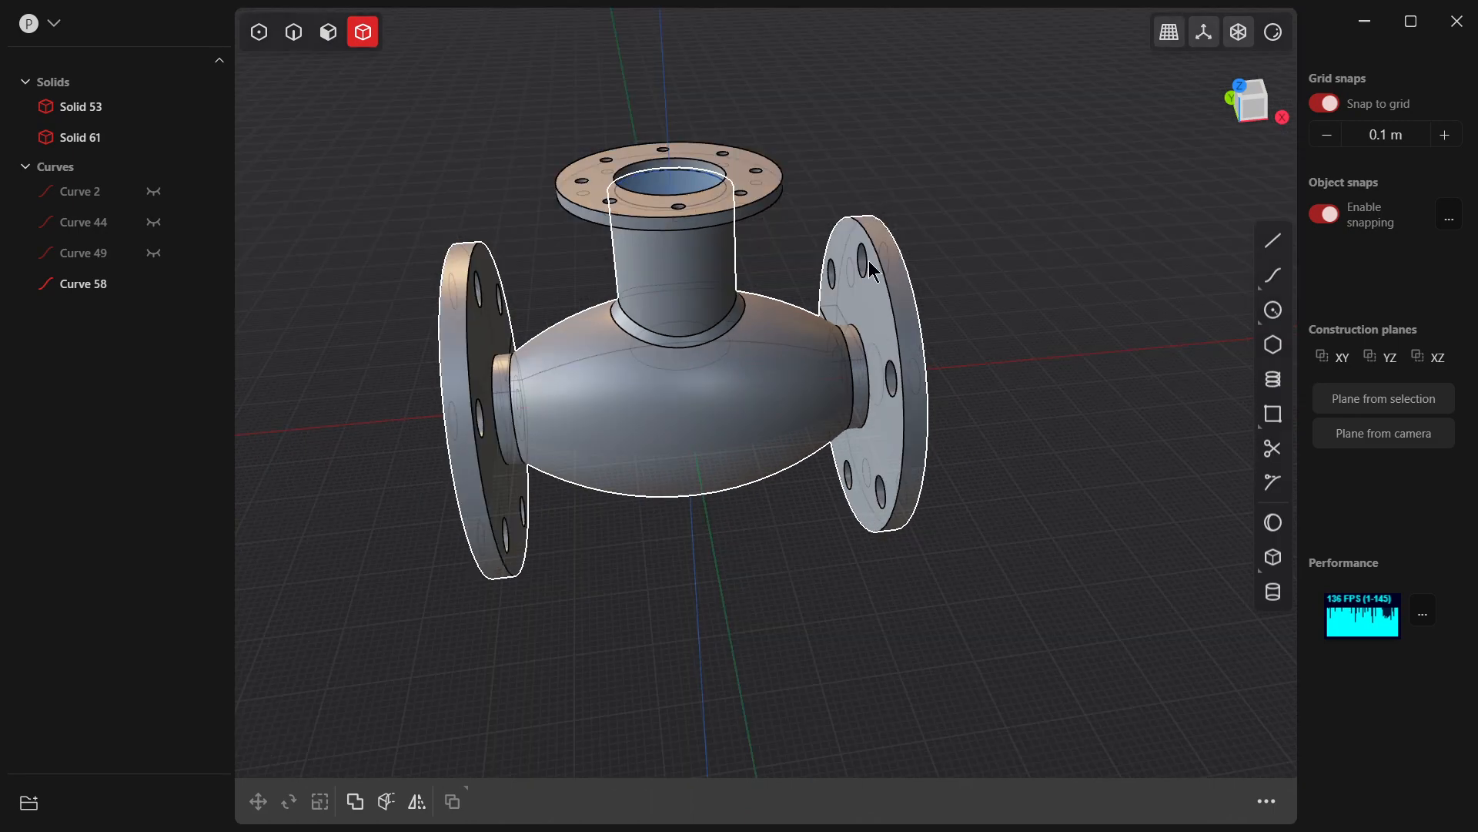
{"action": "key", "text": "KP_7"}
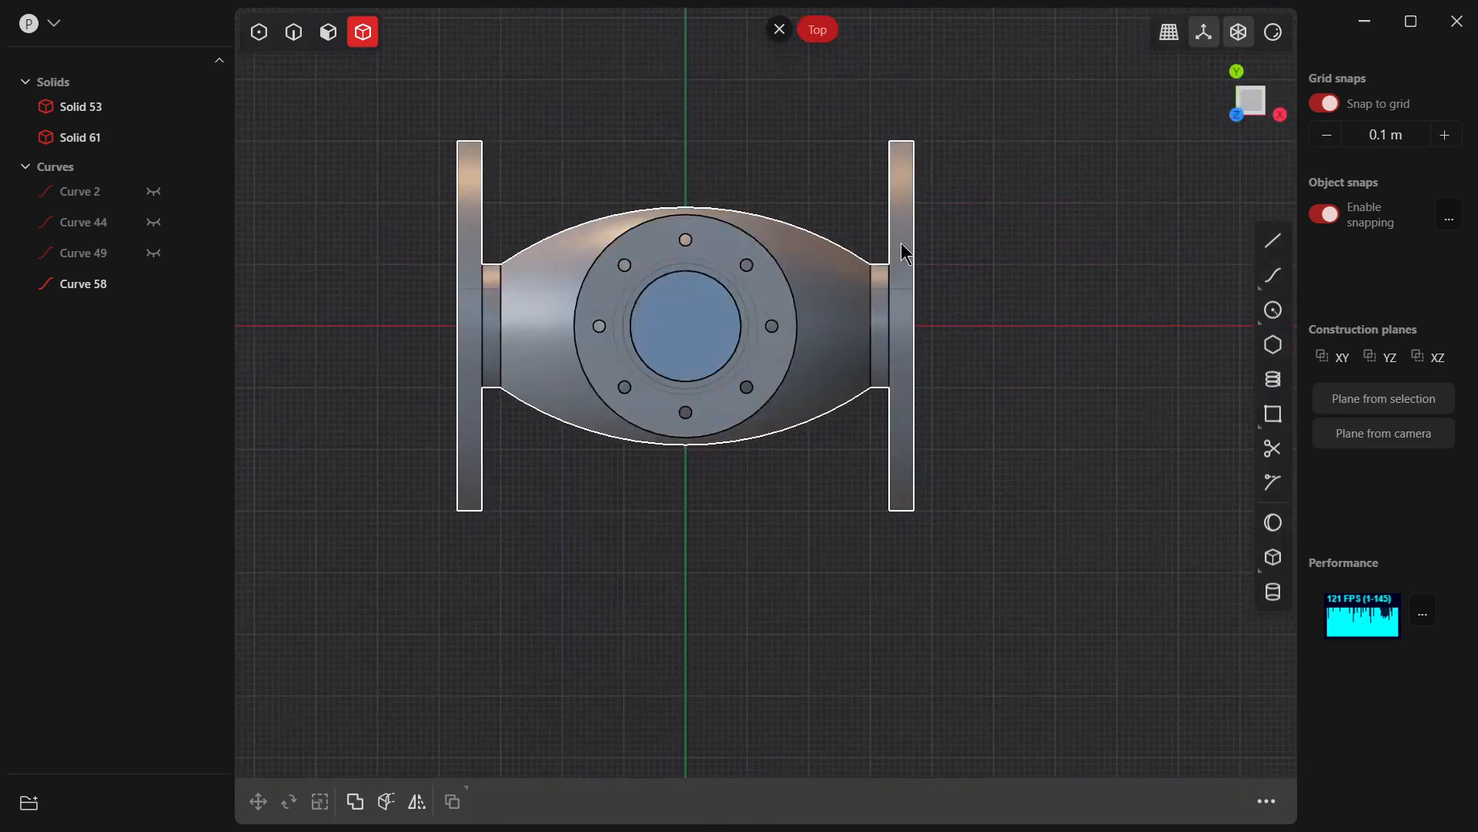
{"action": "key", "text": "KP_1"}
{"action": "key", "text": "KP_3"}
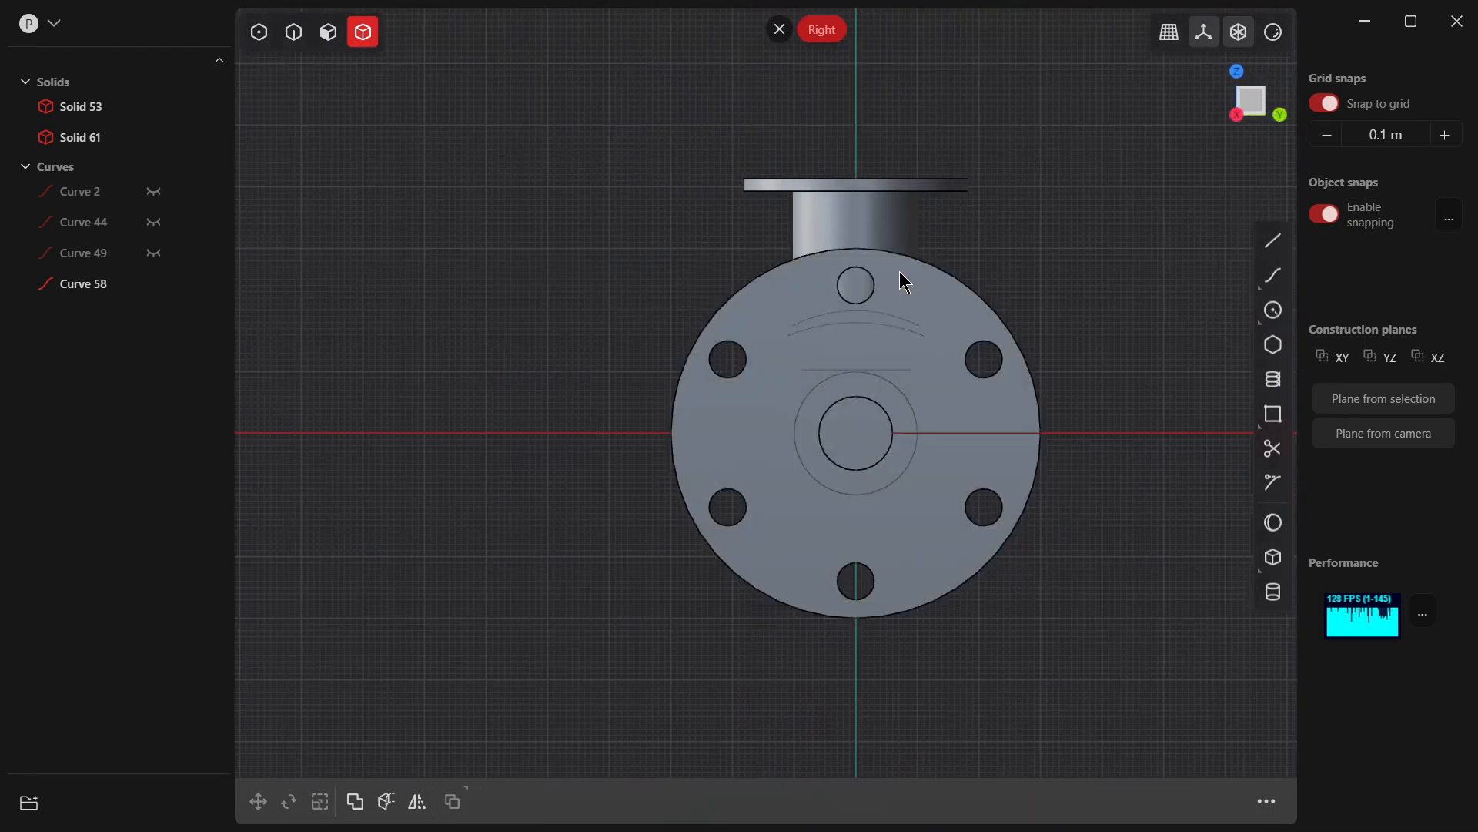
{"action": "key", "text": "KP_5"}
{"action": "middle_click_drag", "start_coordinate": [900, 271], "coordinate": [550, 391]}
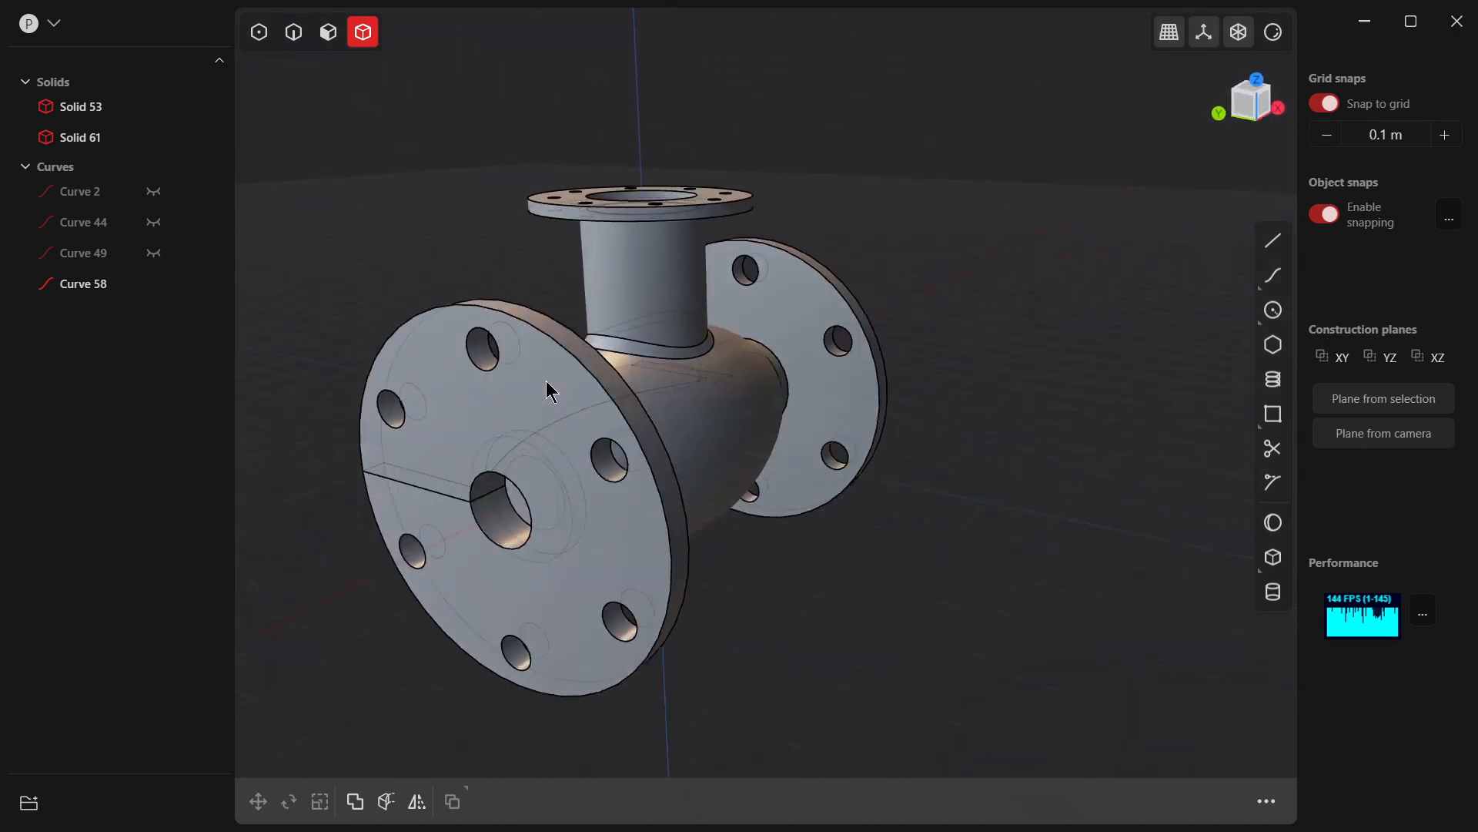
Step: Delete the seam edges on the first end flange's outer face and inside its central bore
{"action": "left_click", "coordinate": [294, 31]}
{"action": "left_click", "coordinate": [432, 492]}
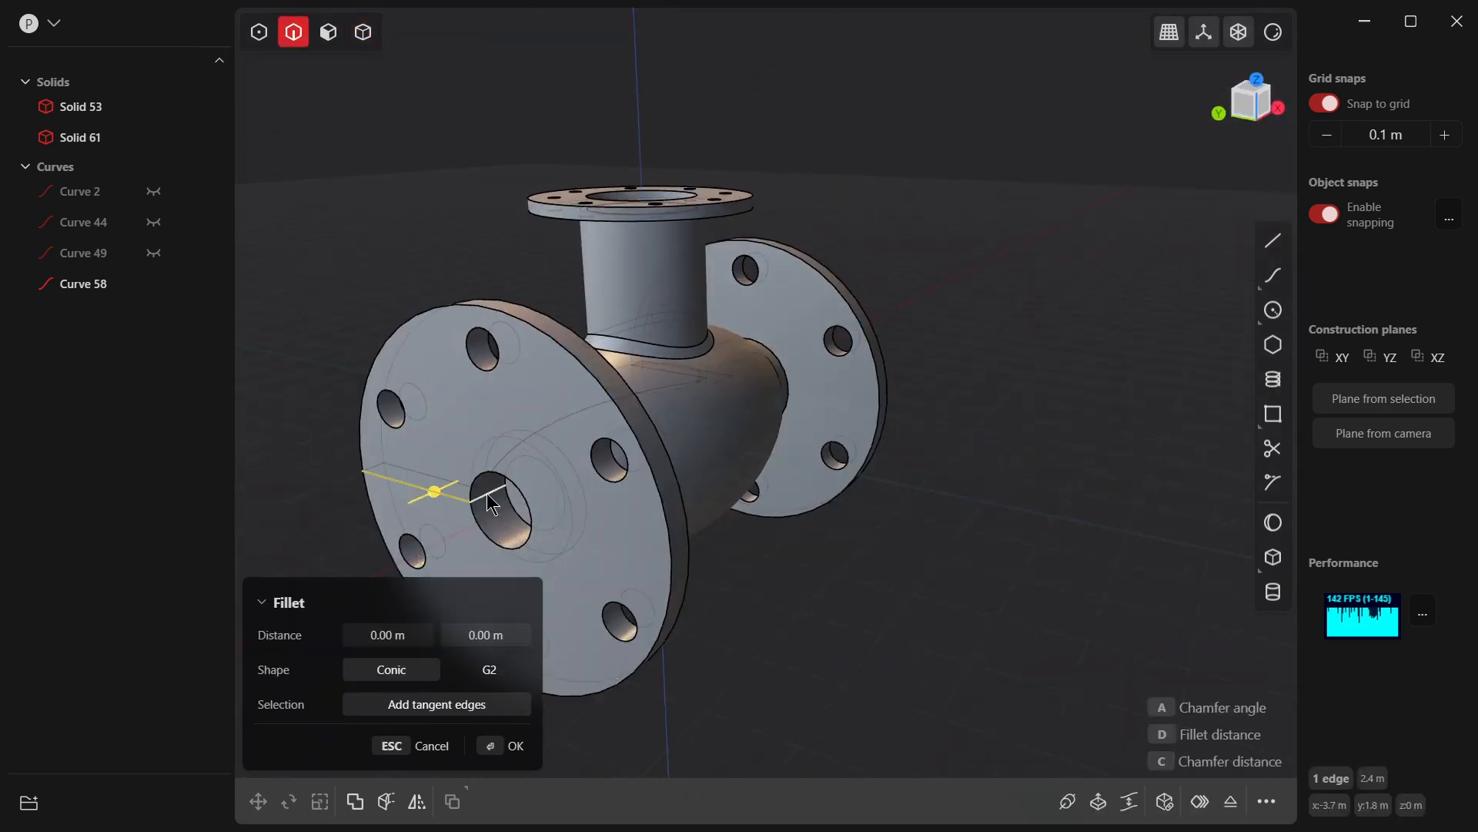
{"action": "left_click", "coordinate": [487, 494], "text": "shift"}
{"action": "key", "text": "Escape"}
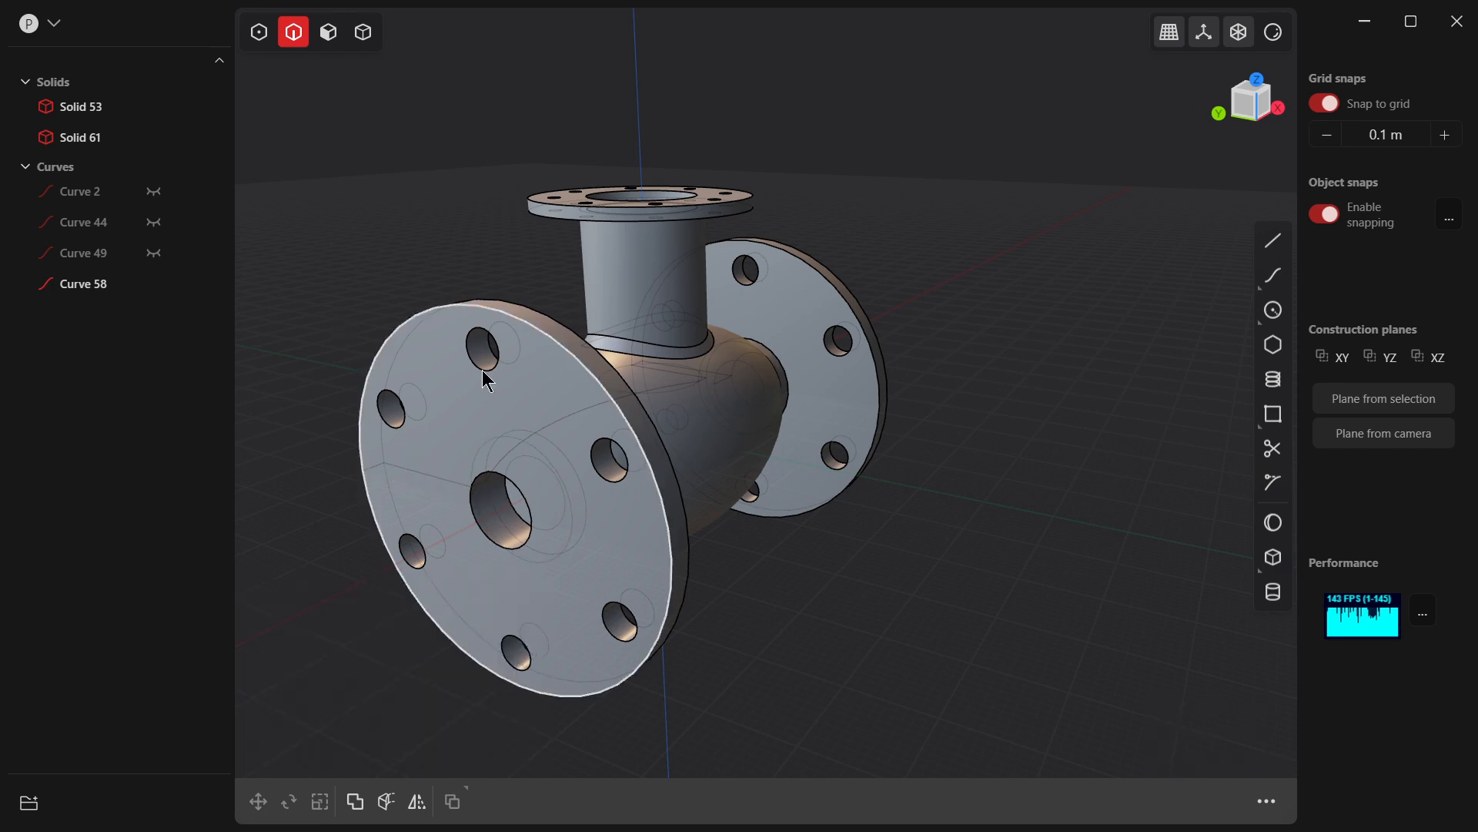
Step: Delete the seam edges running along the bulging body and its collars, across both end flanges, and on the opposite flange's outer face
{"action": "middle_click_drag", "start_coordinate": [485, 377], "coordinate": [708, 289]}
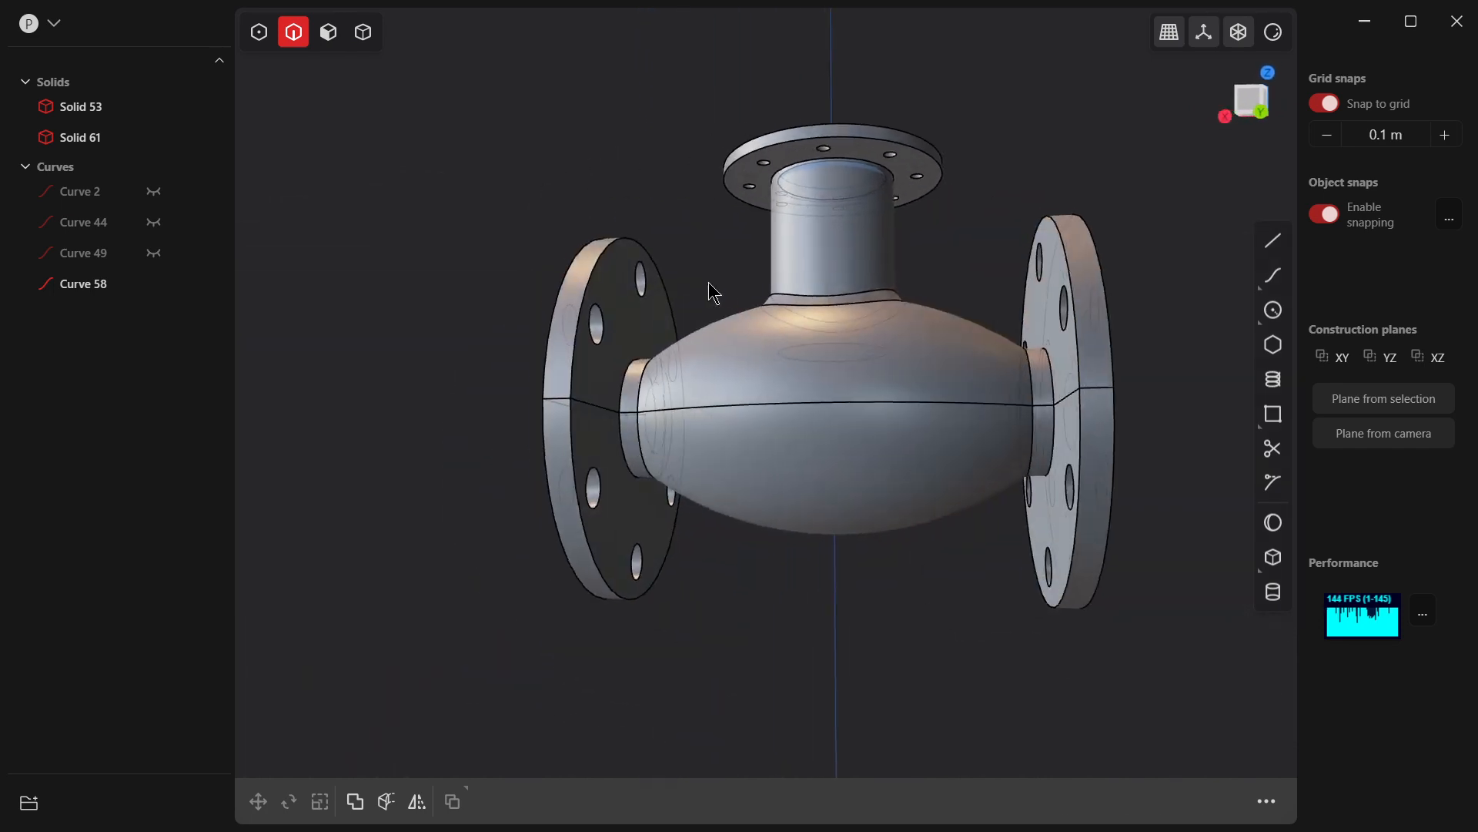
{"action": "left_click", "coordinate": [738, 403]}
{"action": "left_click", "coordinate": [1071, 400], "text": "shift"}
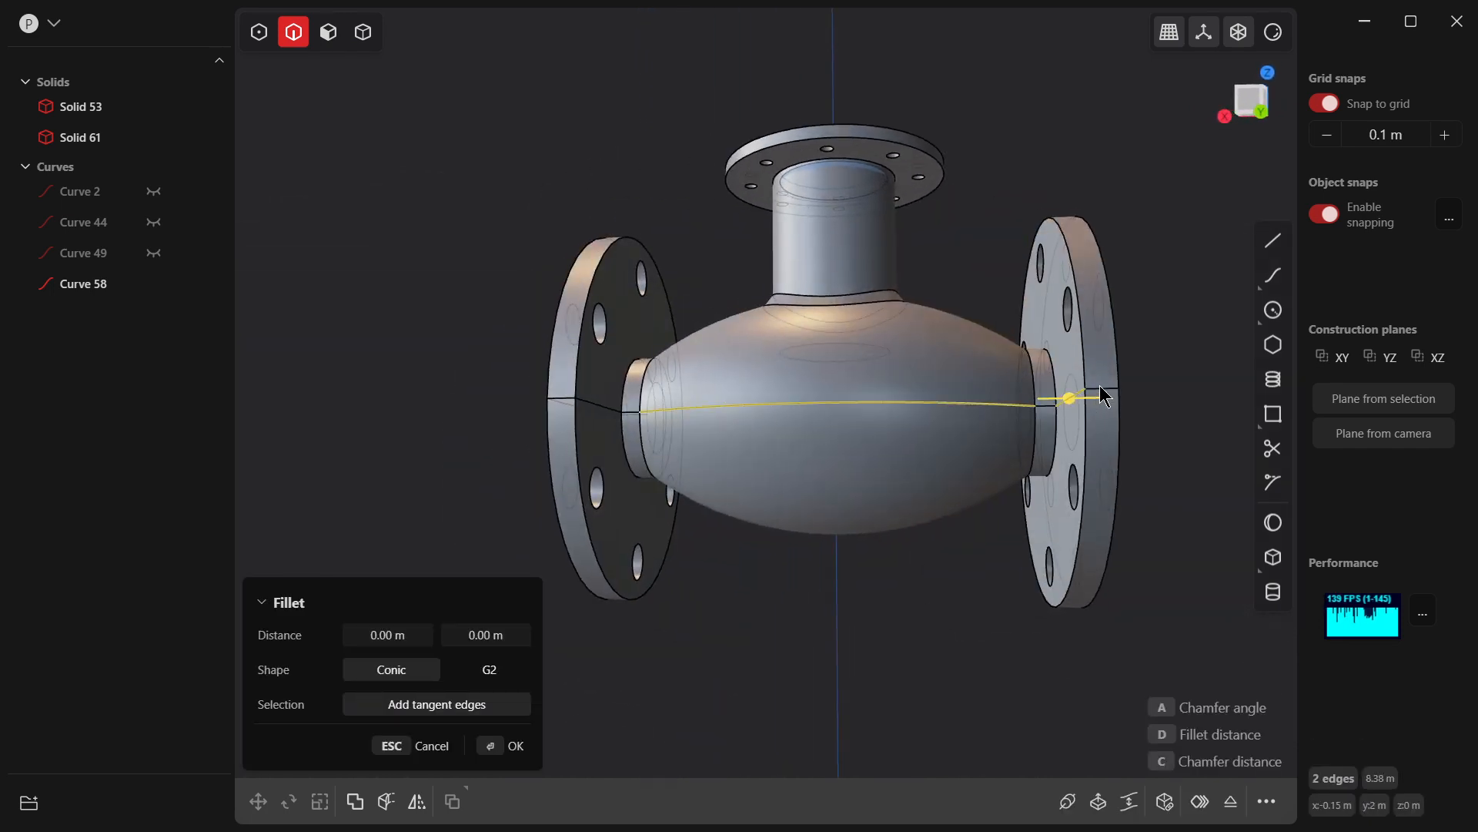
{"action": "left_click", "coordinate": [1053, 419], "text": "shift"}
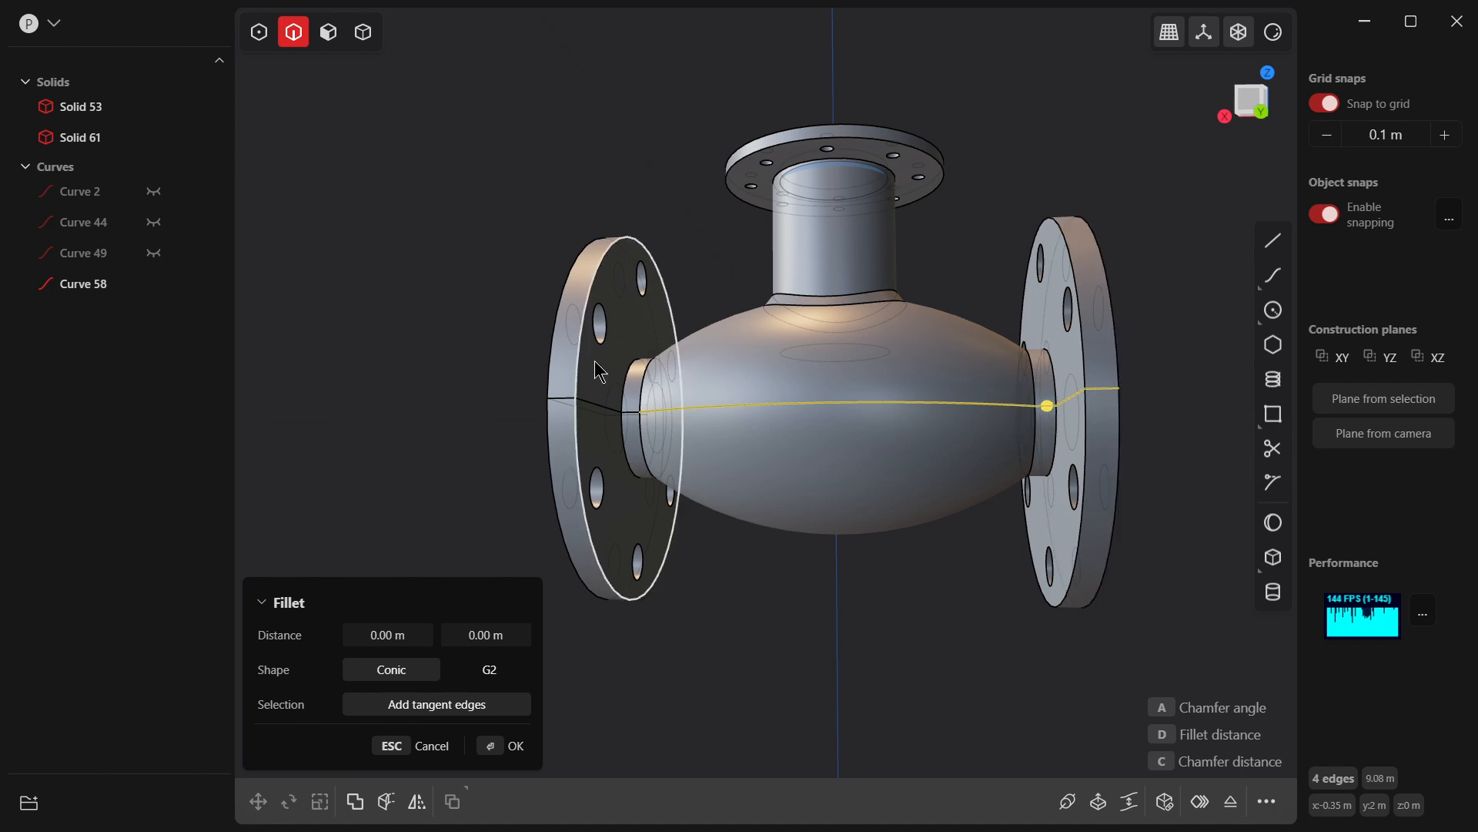
{"action": "left_click", "coordinate": [614, 409], "text": "shift"}
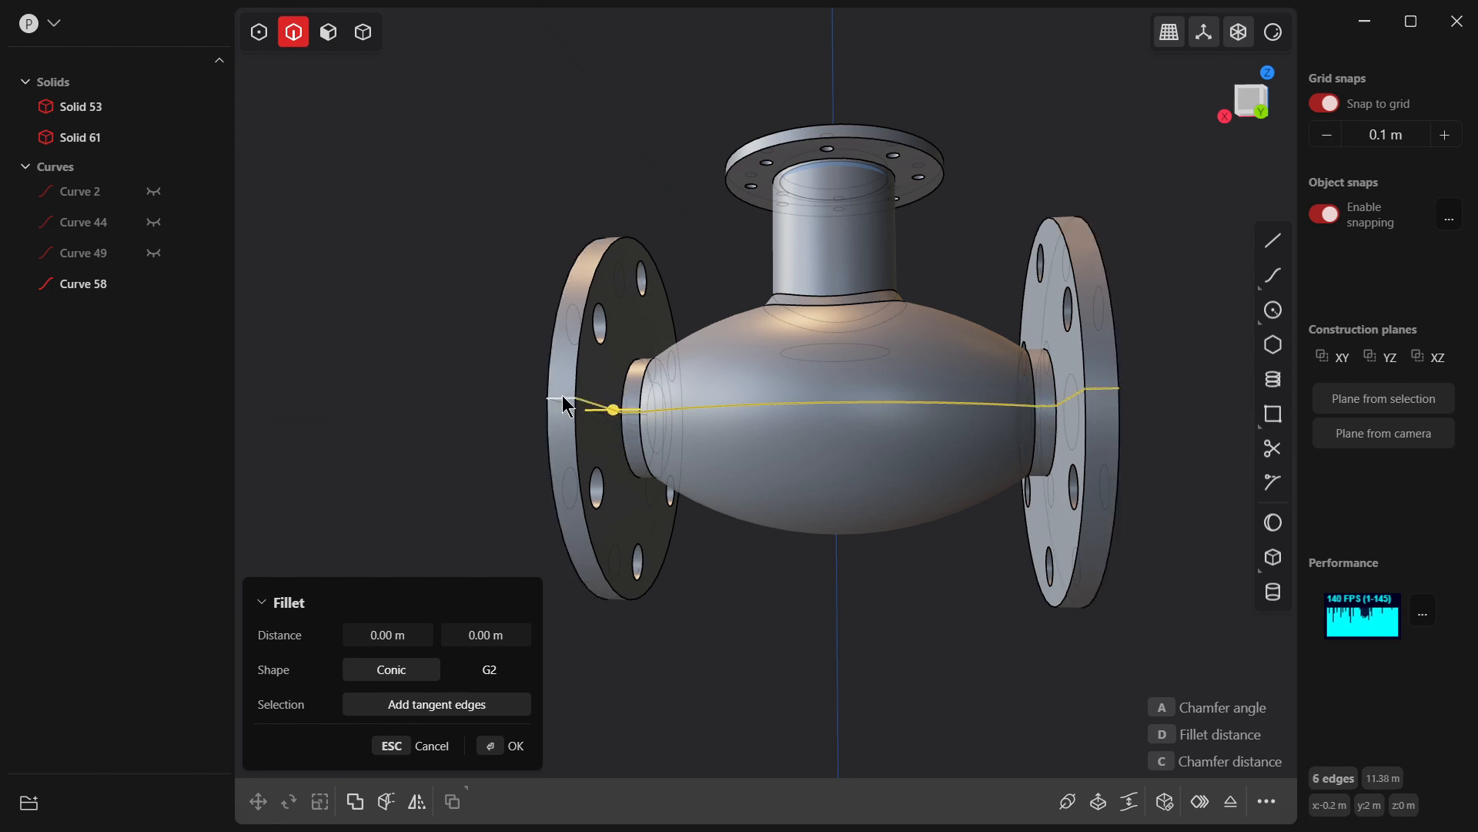
{"action": "left_click", "coordinate": [560, 396], "text": "shift"}
{"action": "middle_click_drag", "start_coordinate": [554, 324], "coordinate": [776, 391]}
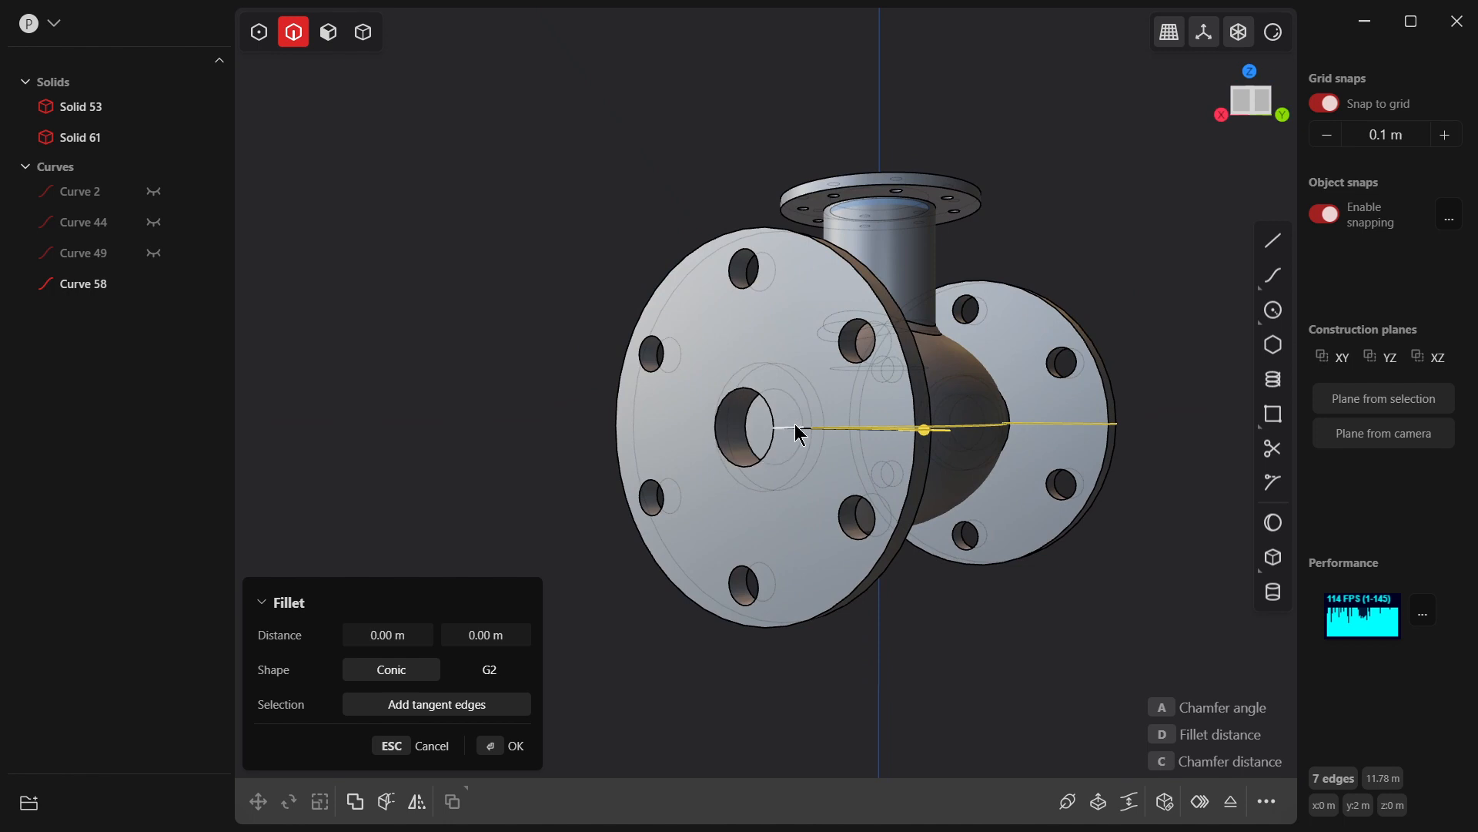
{"action": "key", "text": "Escape"}
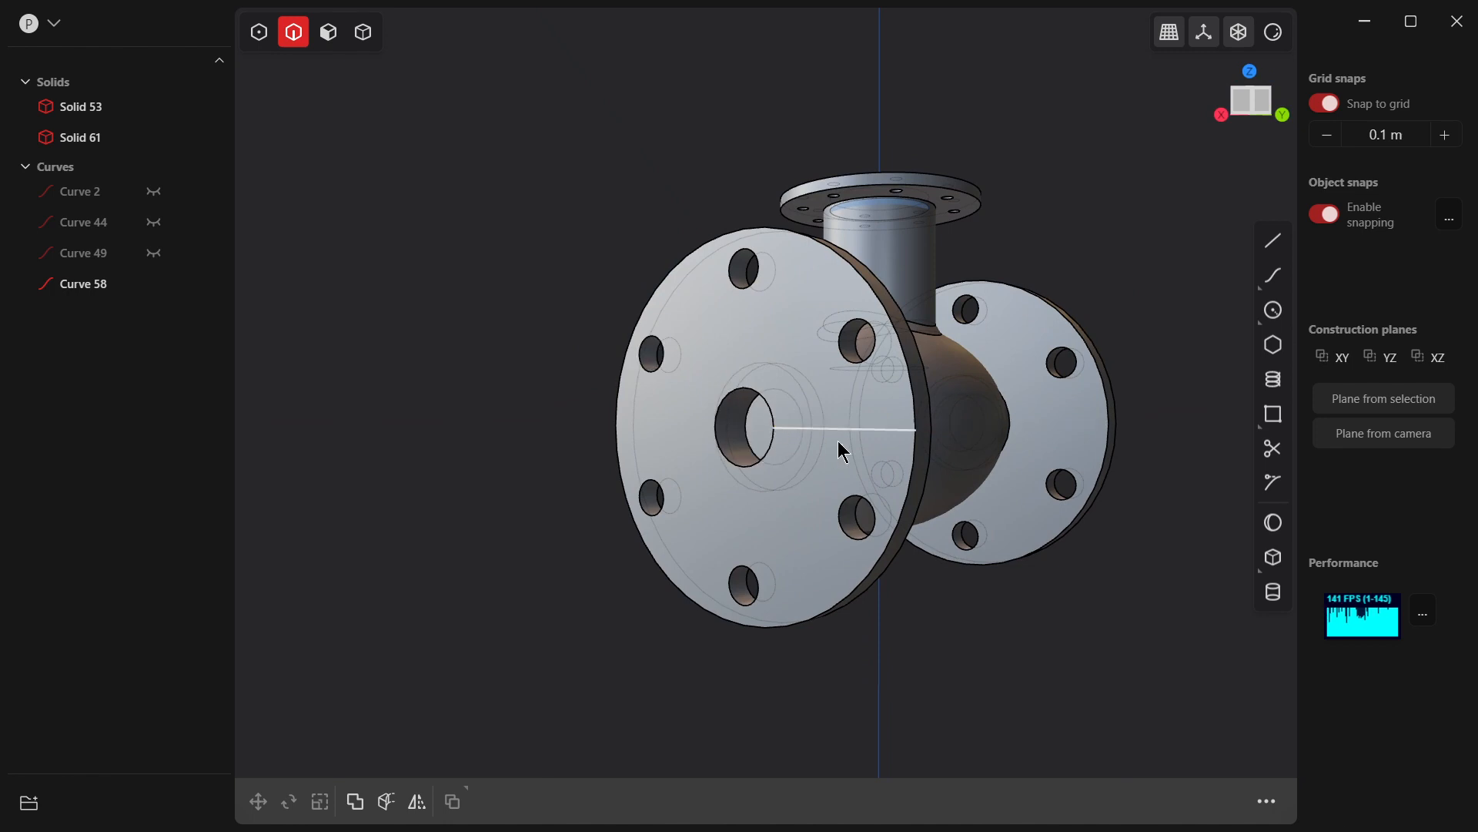
{"action": "left_click", "coordinate": [861, 430]}
{"action": "key", "text": "Escape"}
Step: Return to solid selection mode and examine the valve body, its neck and all three flanges for leftover seam edges
{"action": "middle_click_drag", "start_coordinate": [806, 413], "coordinate": [315, 470]}
{"action": "scroll", "coordinate": [518, 409], "scroll_direction": "down", "scroll_amount": 2}
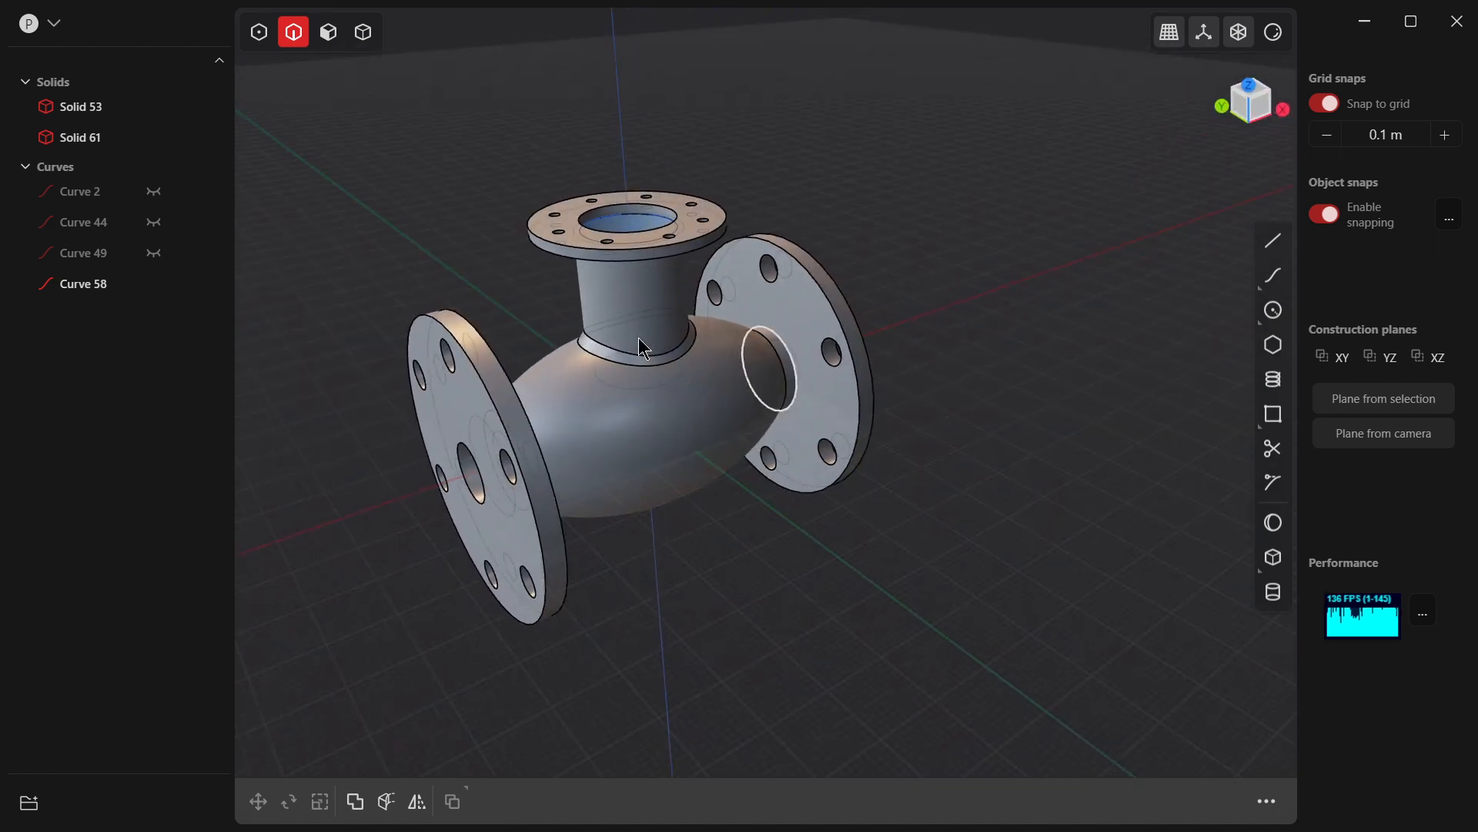
{"action": "left_click", "coordinate": [363, 31]}
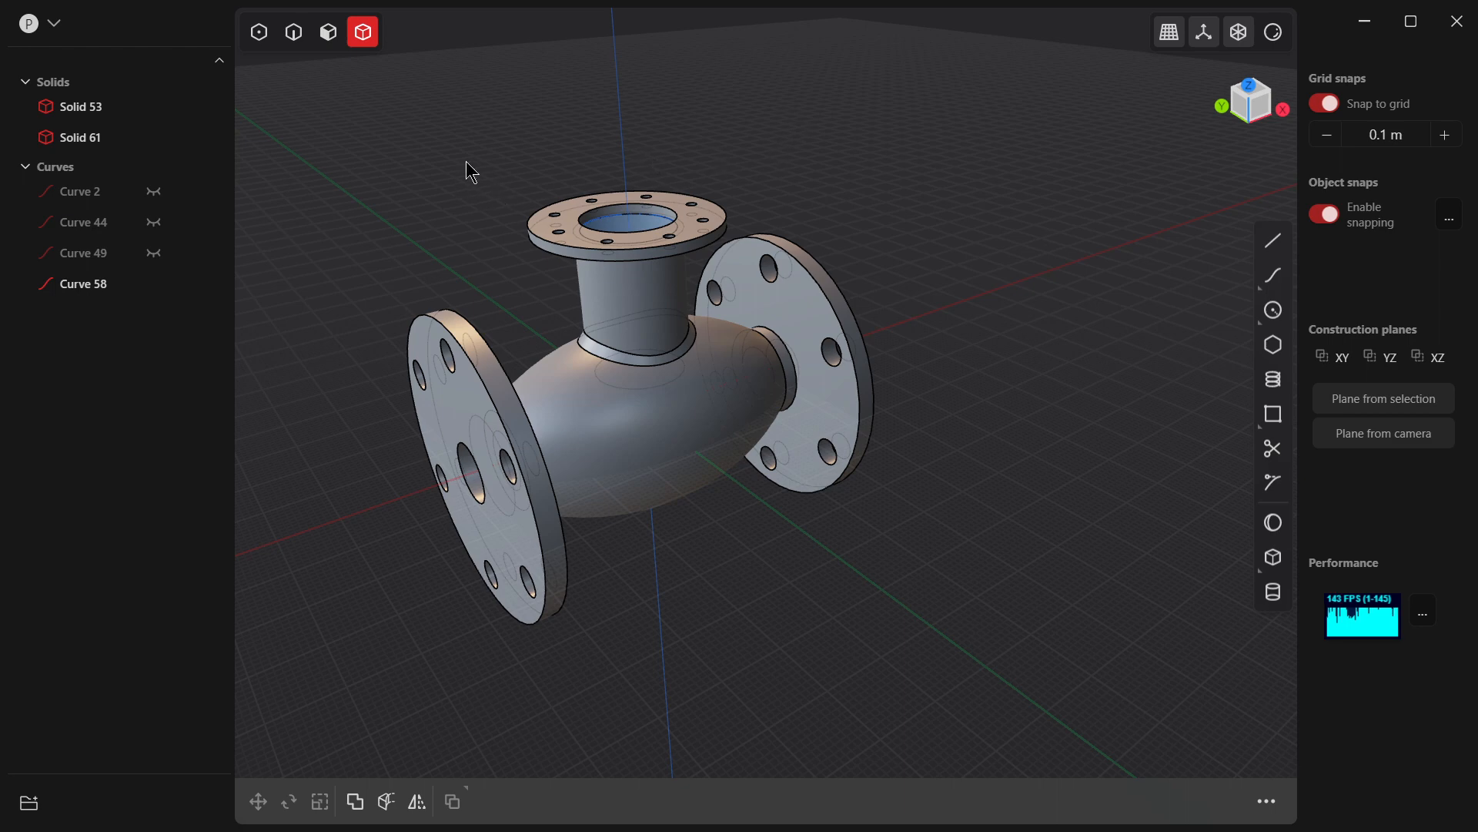
{"action": "middle_click_drag", "start_coordinate": [465, 162], "coordinate": [607, 135], "text": "shift"}
{"action": "scroll", "coordinate": [717, 285], "scroll_direction": "up", "scroll_amount": 4}
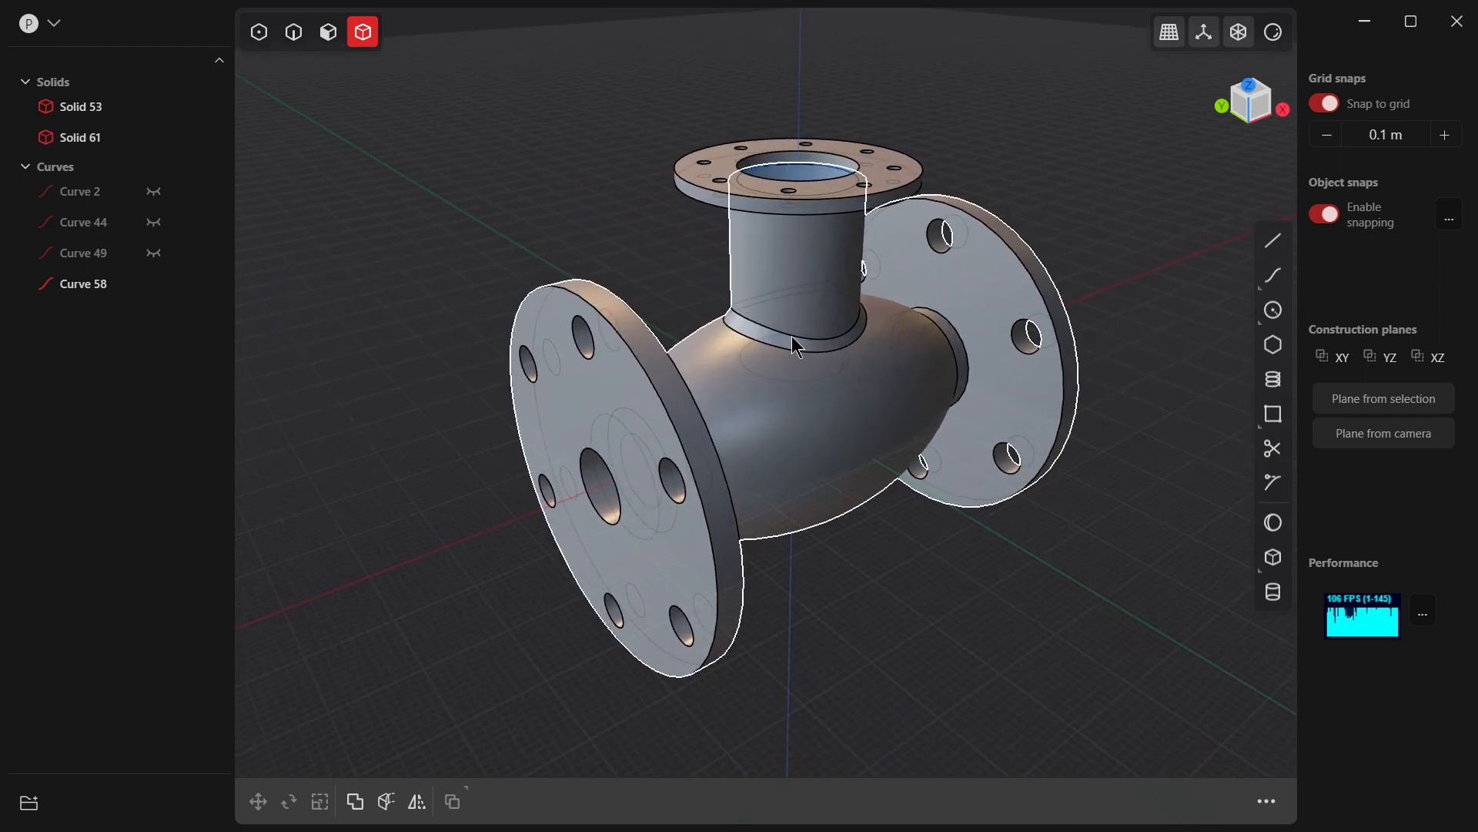
{"action": "middle_click_drag", "start_coordinate": [791, 336], "coordinate": [838, 317]}
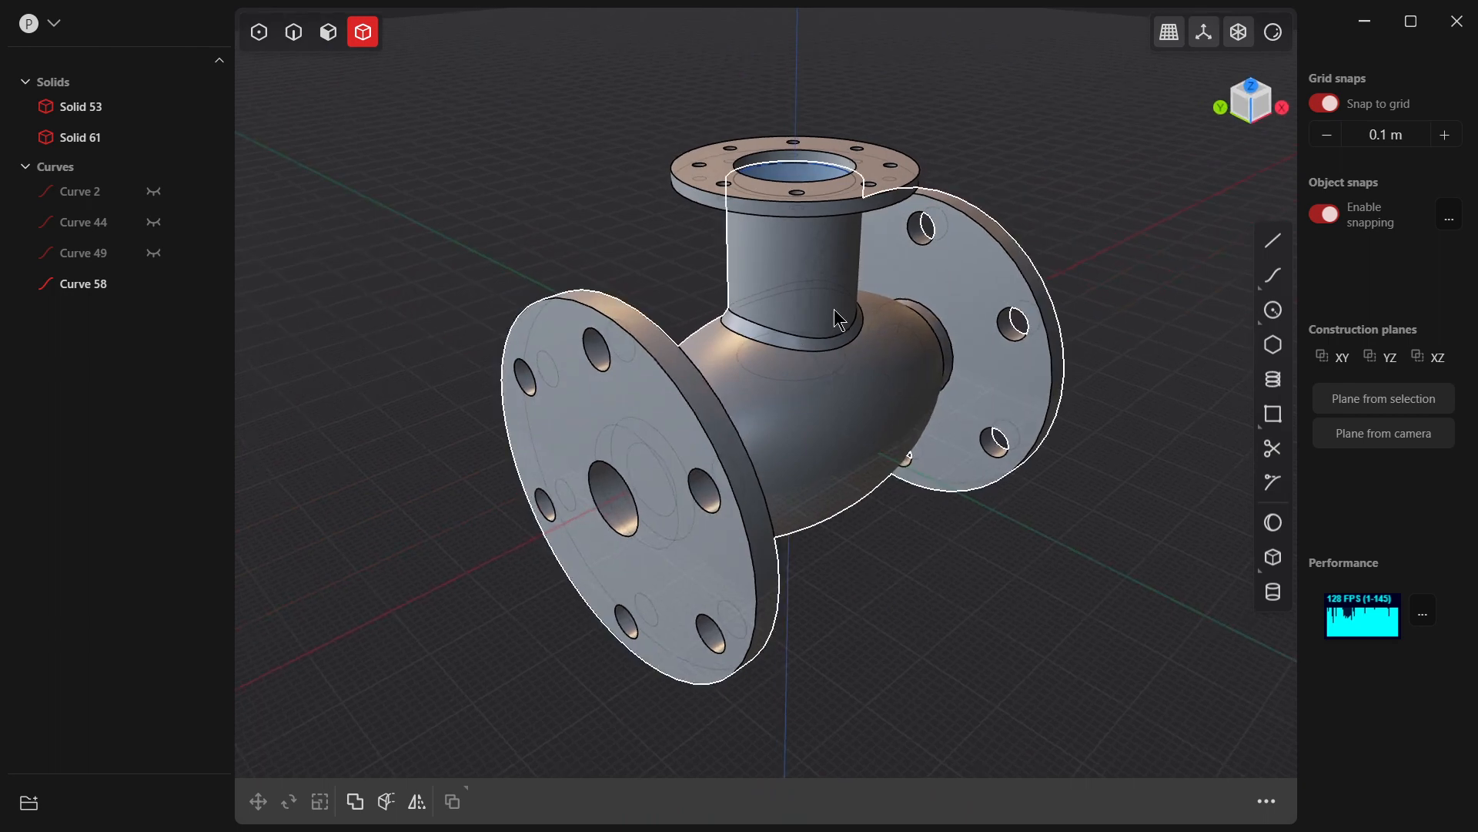
{"action": "scroll", "coordinate": [834, 308], "scroll_direction": "up", "scroll_amount": 1}
{"action": "scroll", "coordinate": [800, 470], "scroll_direction": "up", "scroll_amount": 1}
{"action": "scroll", "coordinate": [903, 239], "scroll_direction": "down", "scroll_amount": 1}
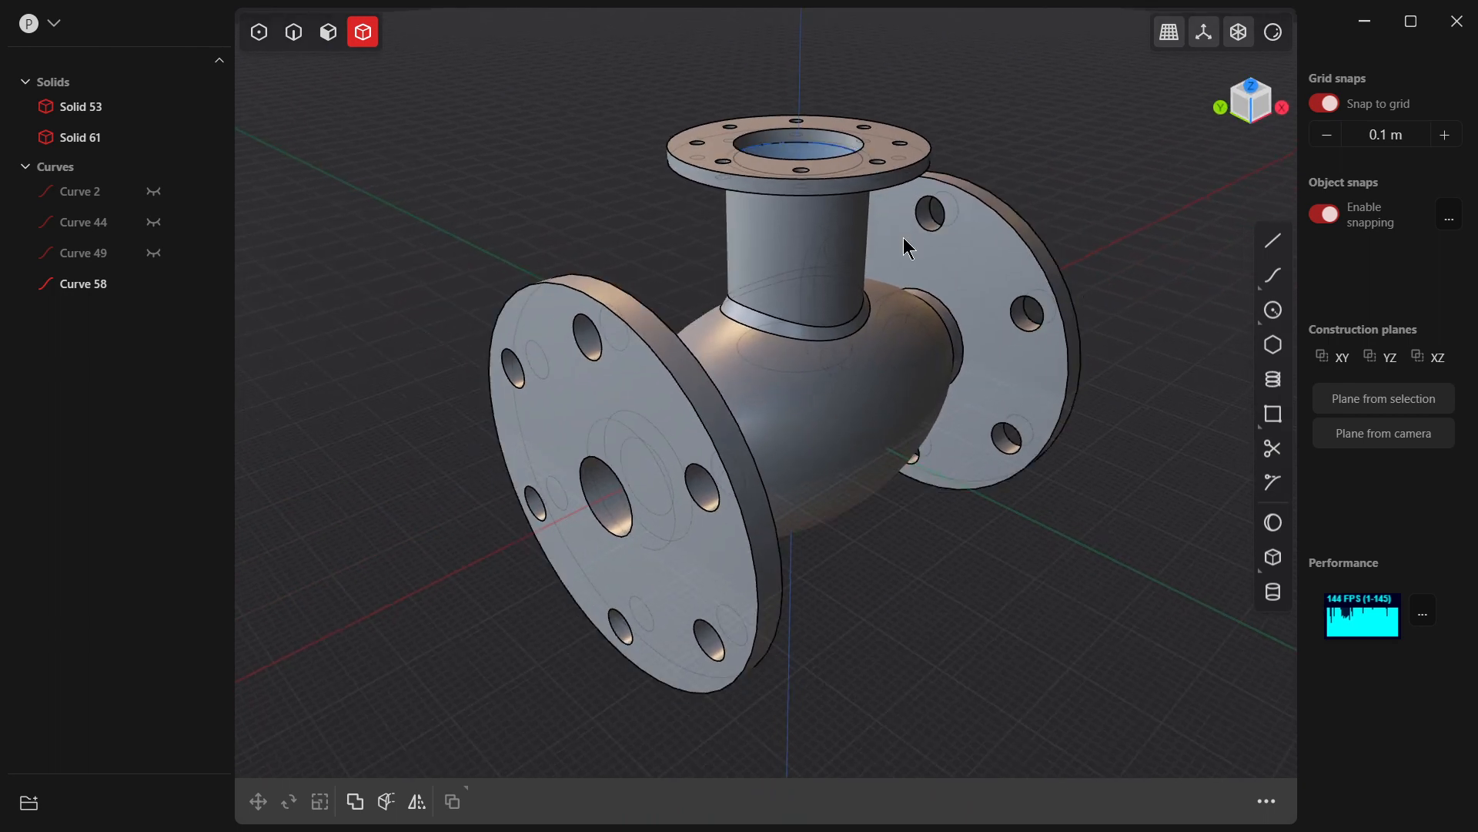
{"action": "scroll", "coordinate": [916, 231], "scroll_direction": "up", "scroll_amount": 1}
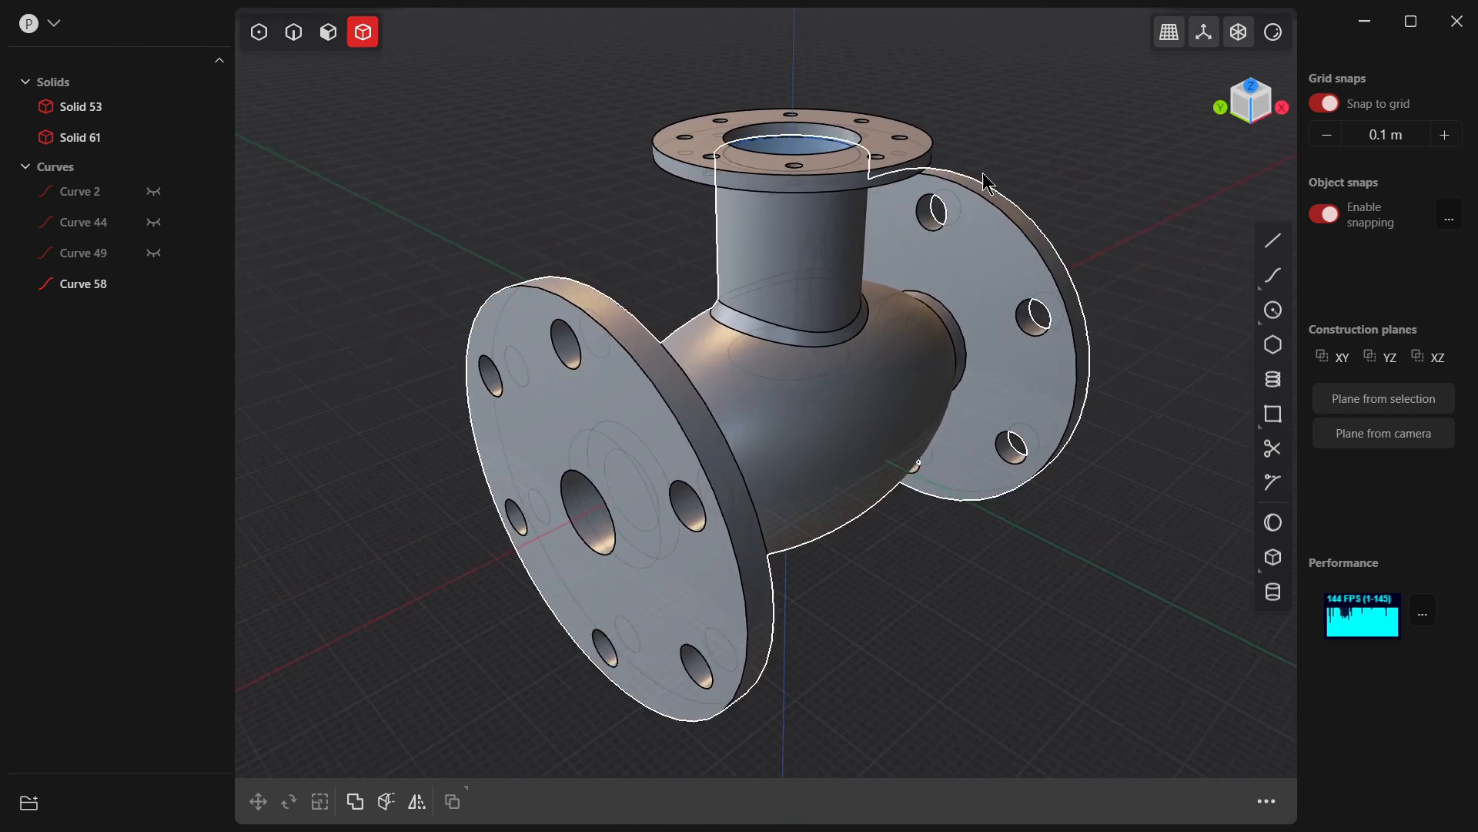
Step: Present the model in orthographic projection with the grid overlays and X-ray display turned off
{"action": "left_click", "coordinate": [1179, 45]}
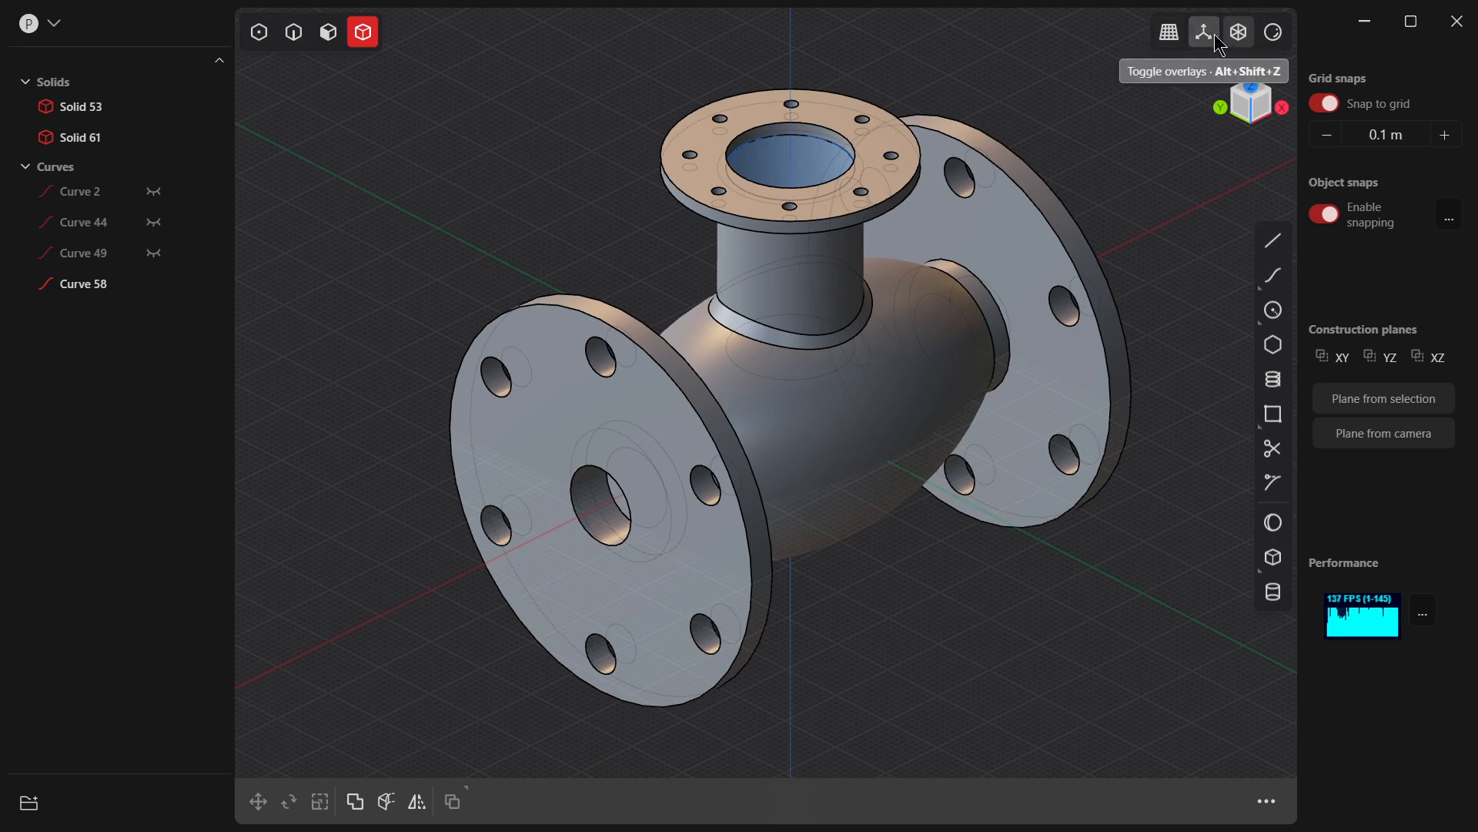
{"action": "left_click", "coordinate": [1206, 40]}
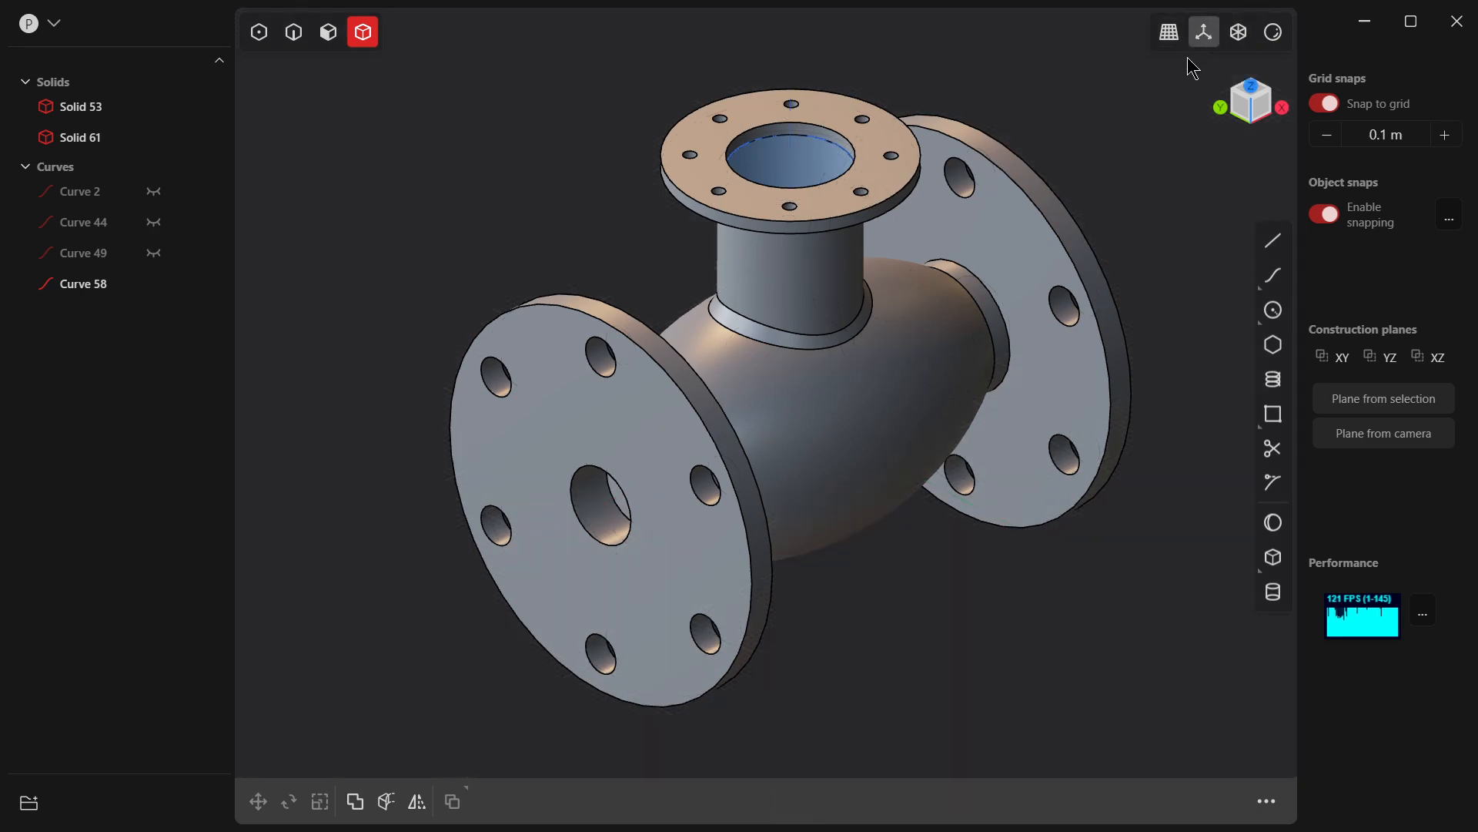
{"action": "middle_click_drag", "start_coordinate": [1073, 288], "coordinate": [1071, 295], "text": "shift"}
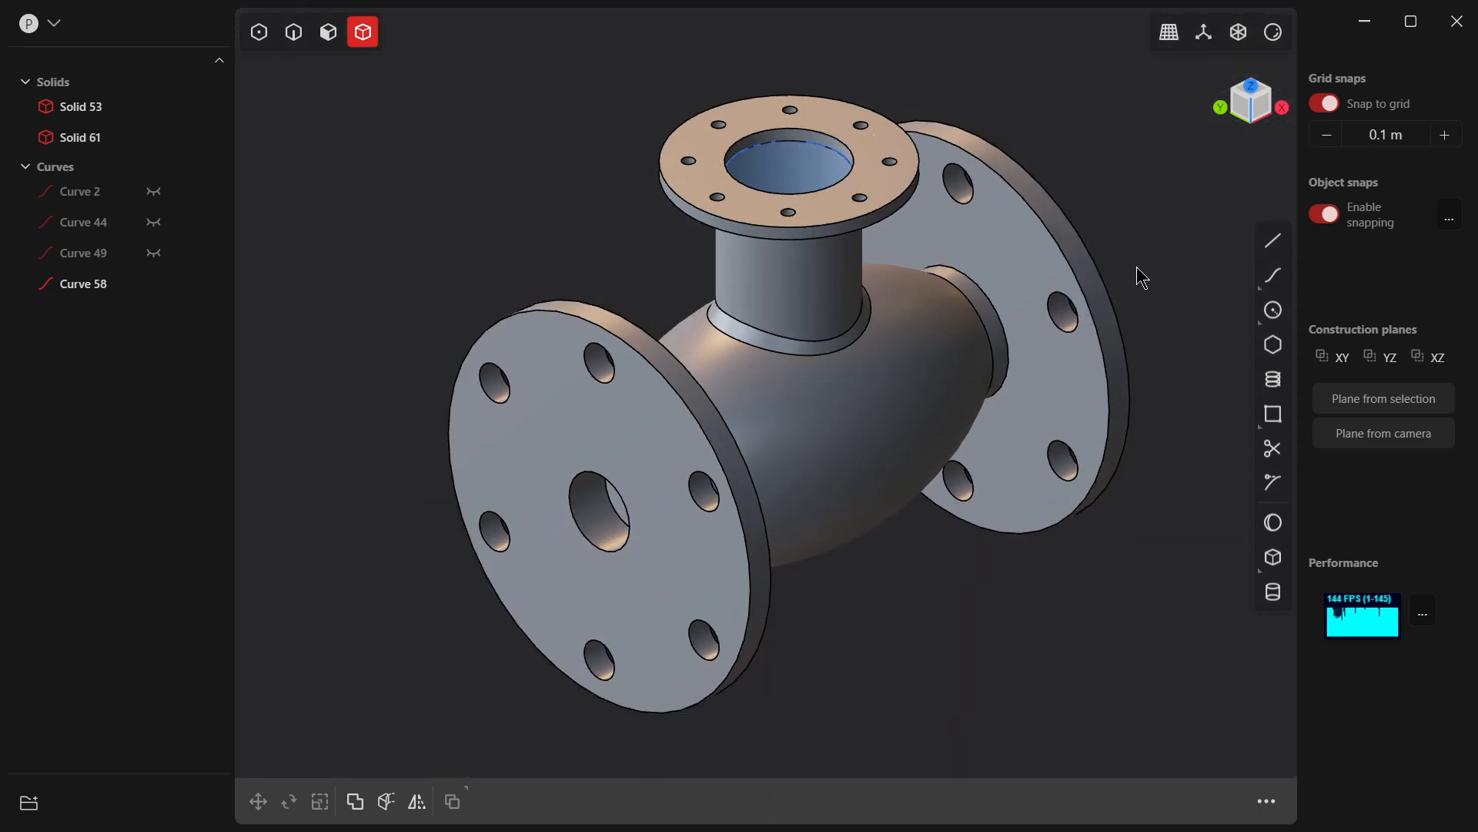
{"action": "scroll", "coordinate": [1097, 293], "scroll_direction": "up", "scroll_amount": 2}
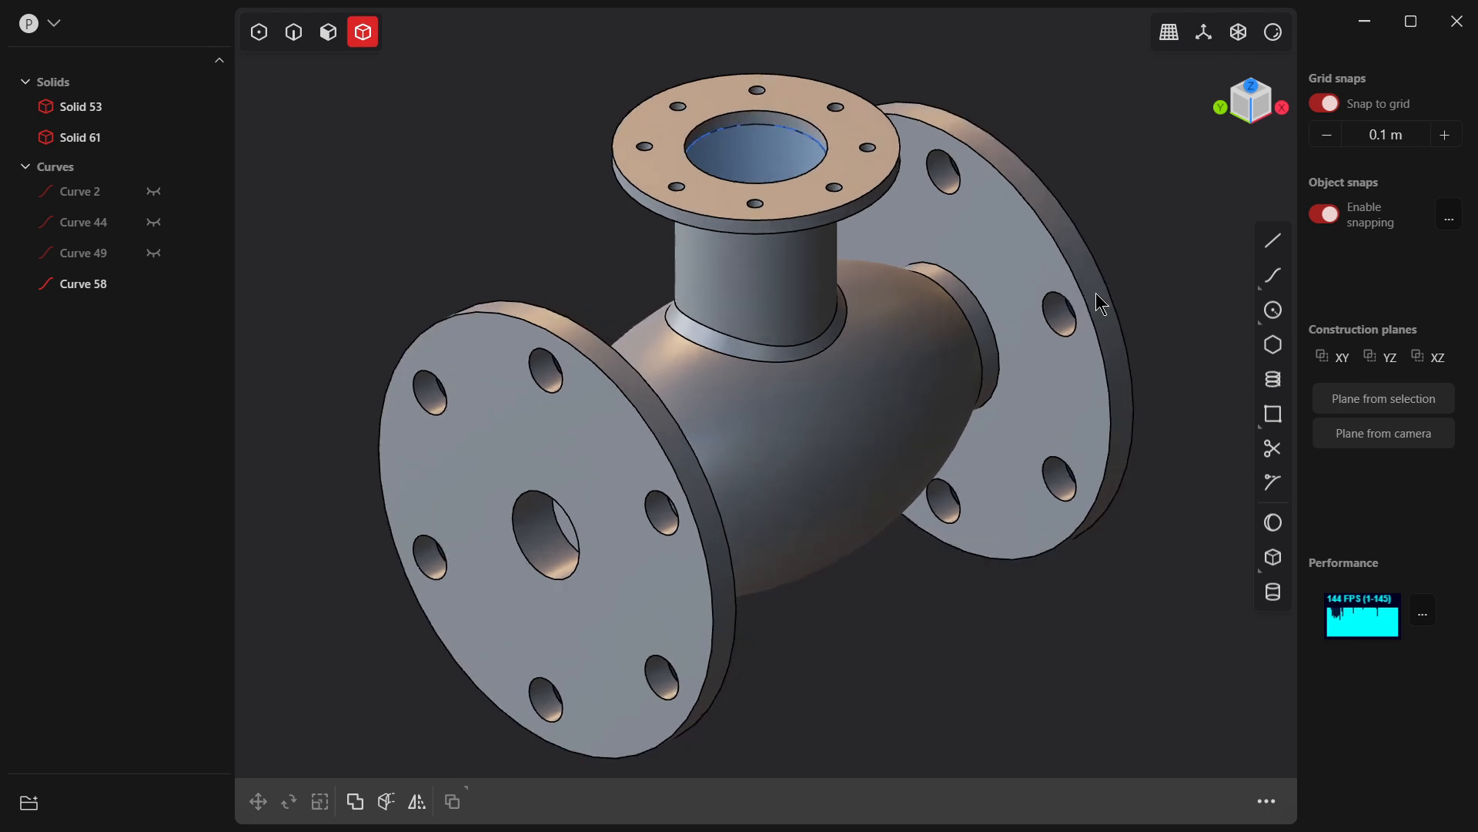